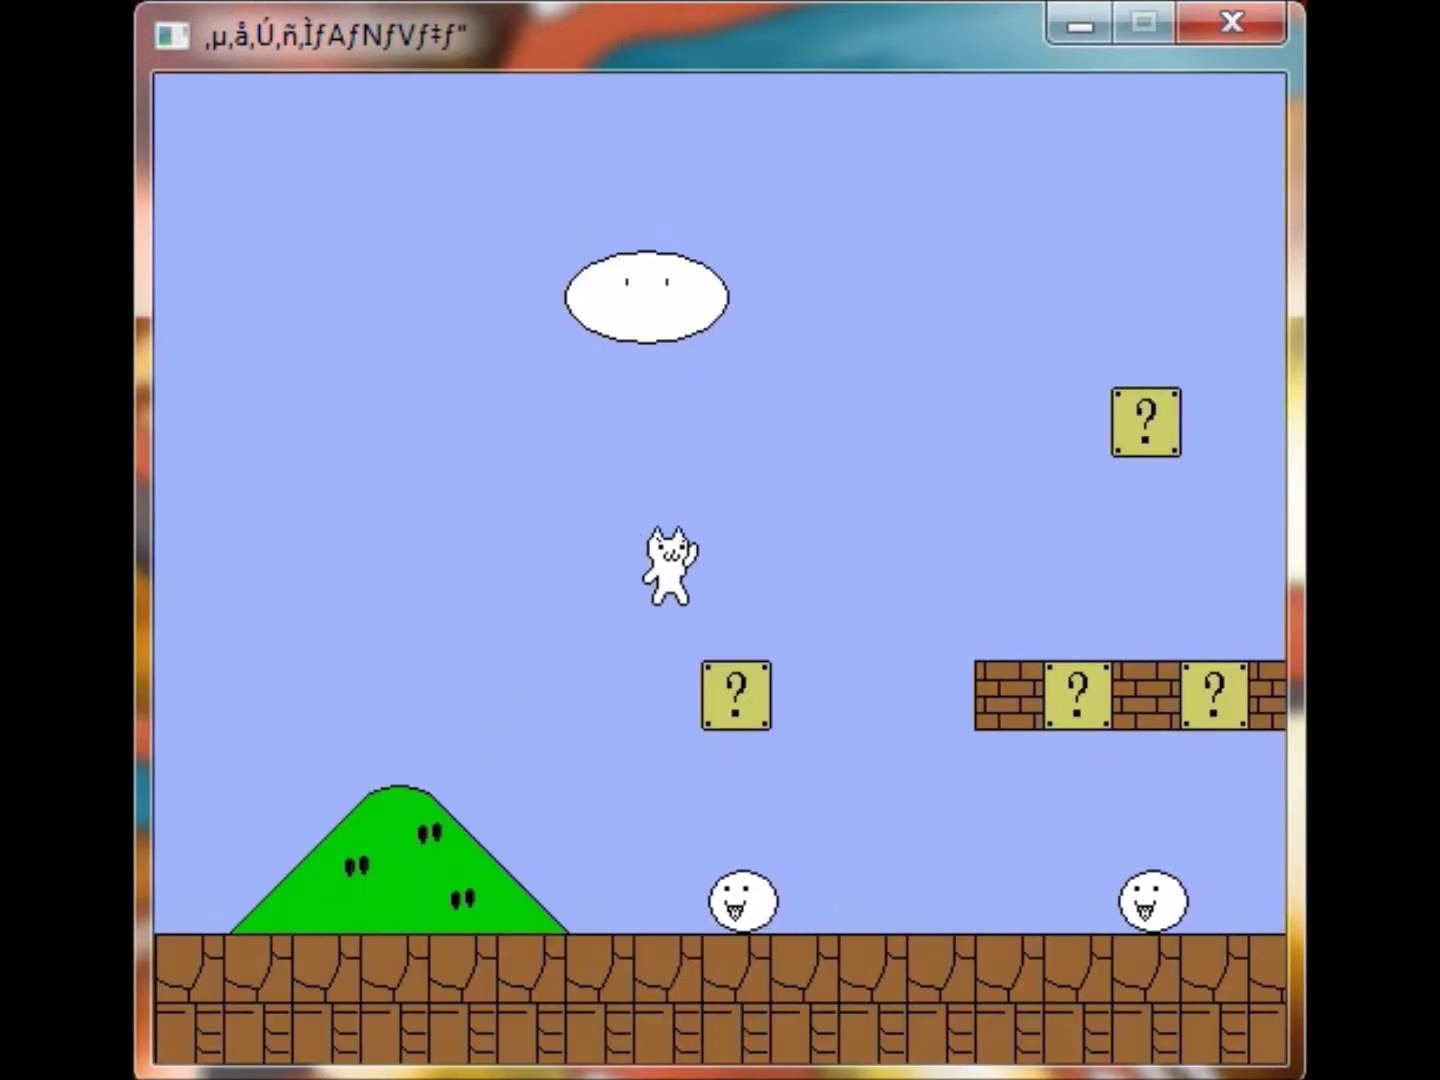
Hop onto the brick platform, then clear the green pipes toward the hill
key("Right")
key("Up")
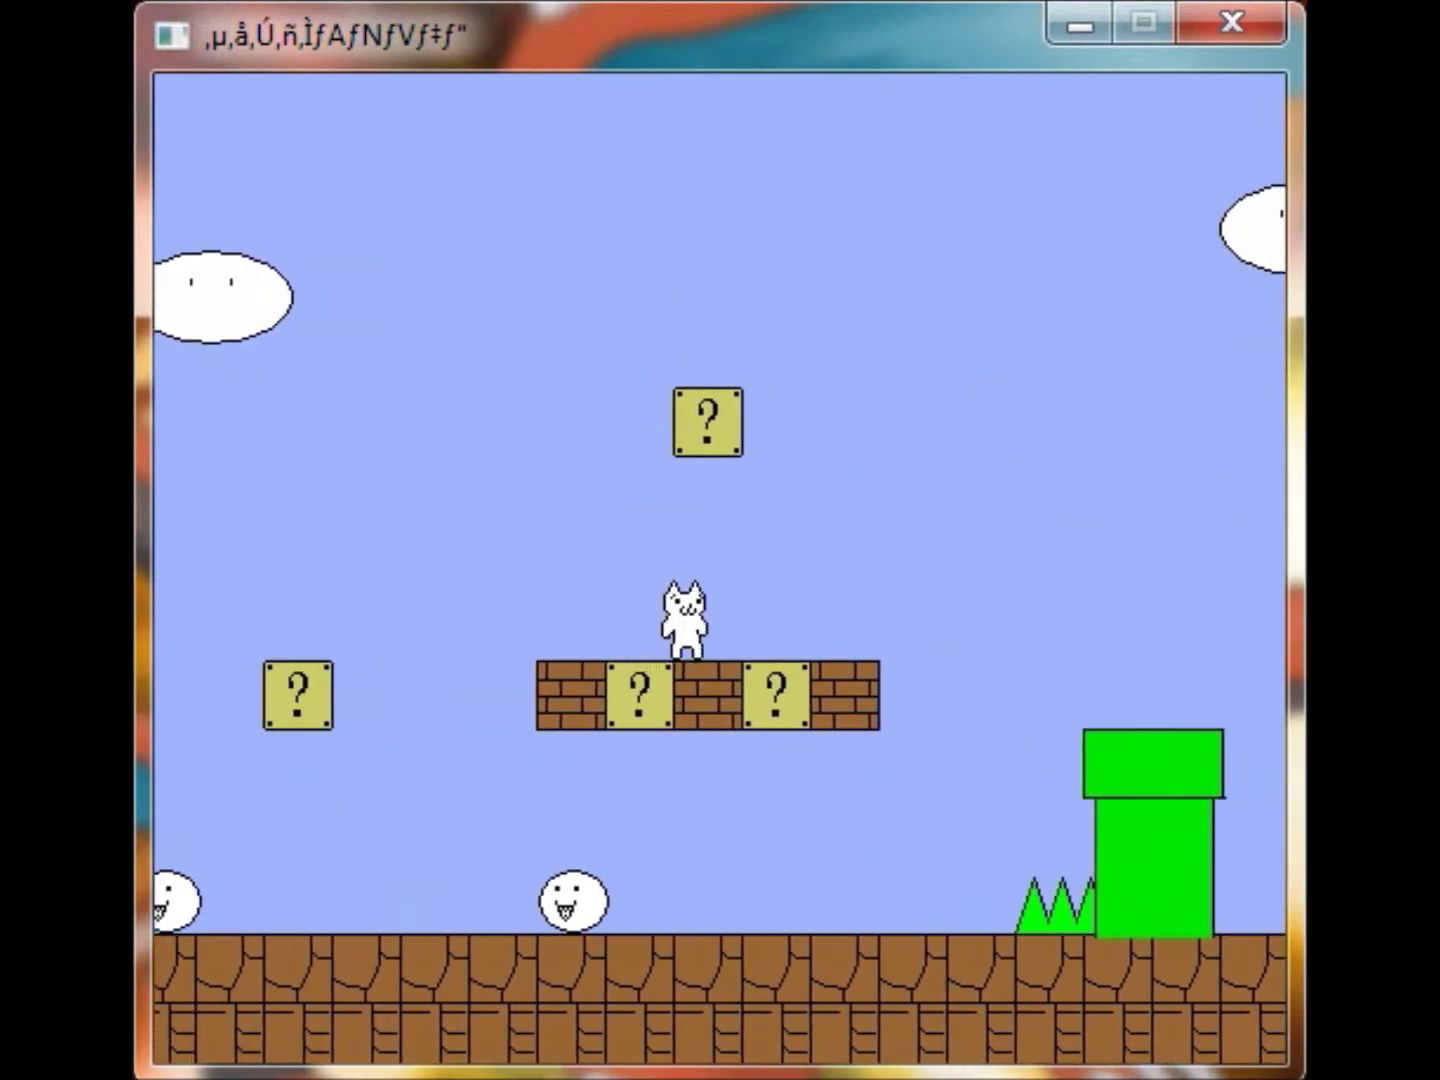
key("Up")
key("Right")
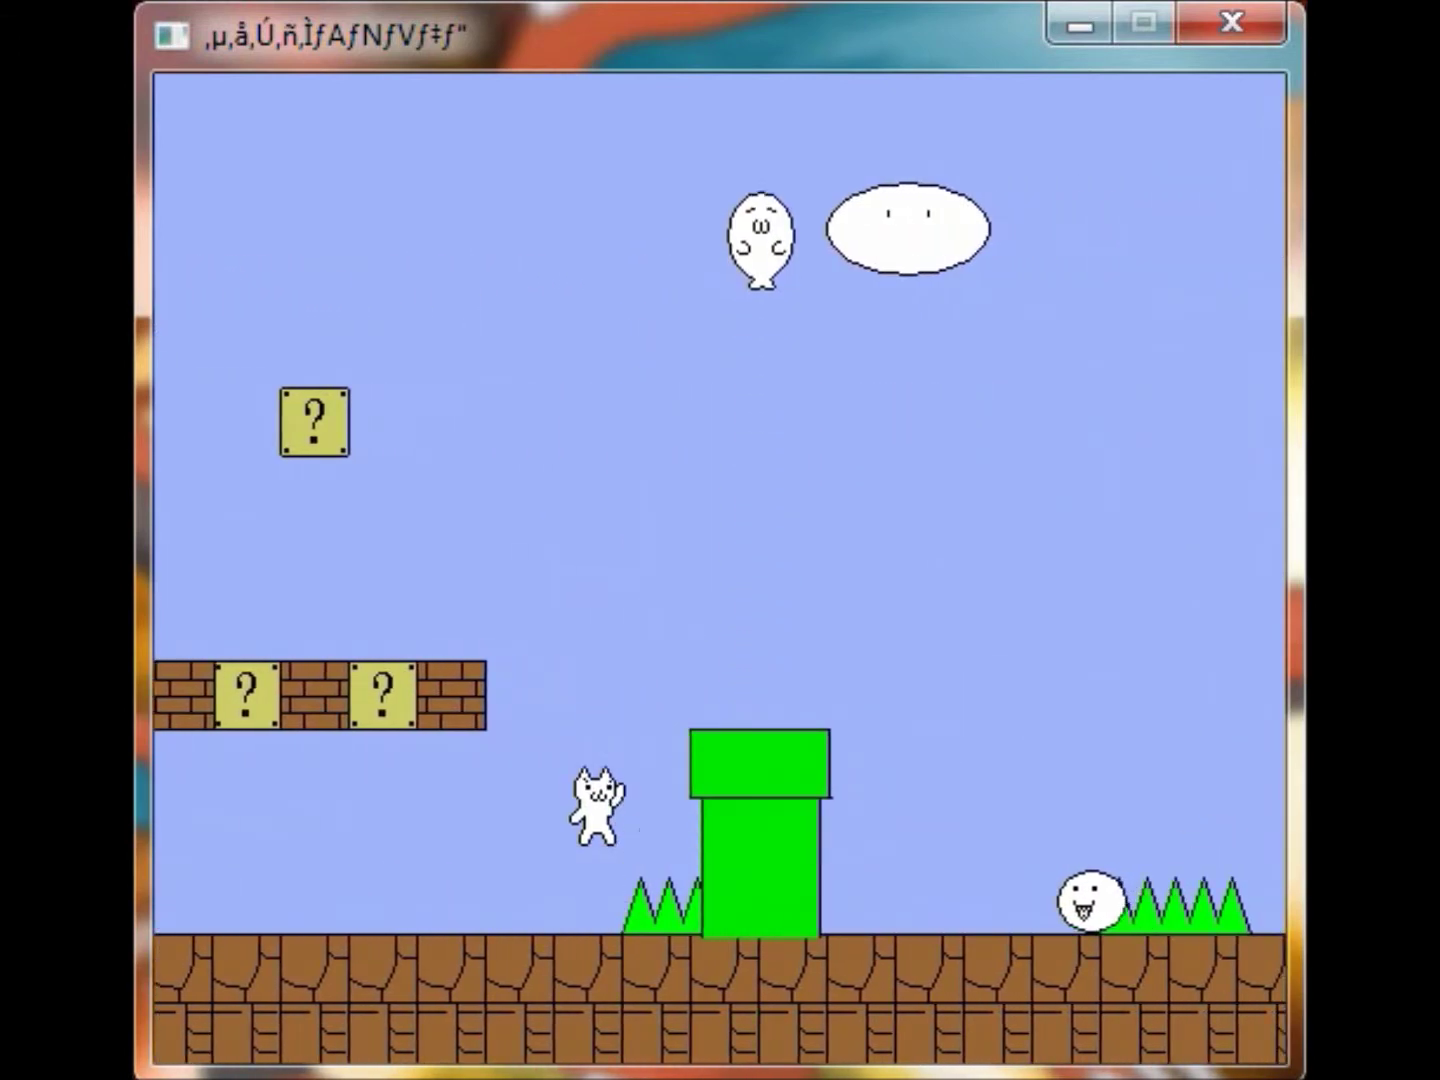
key("Up")
key("Right")
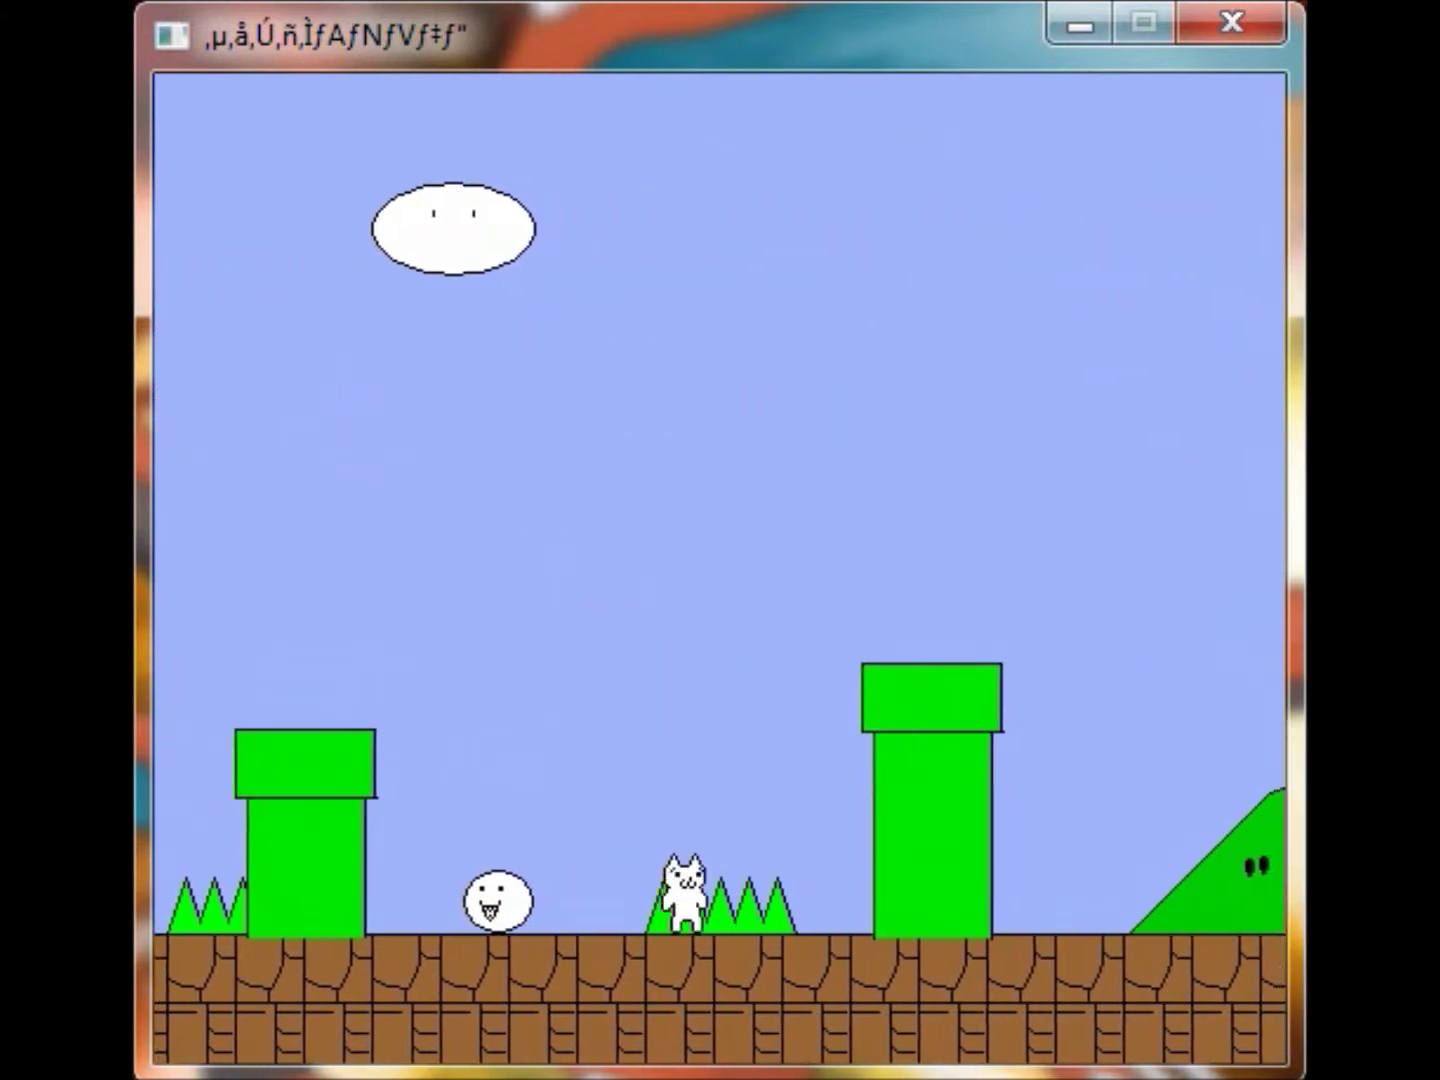
key("Up")
key("Right")
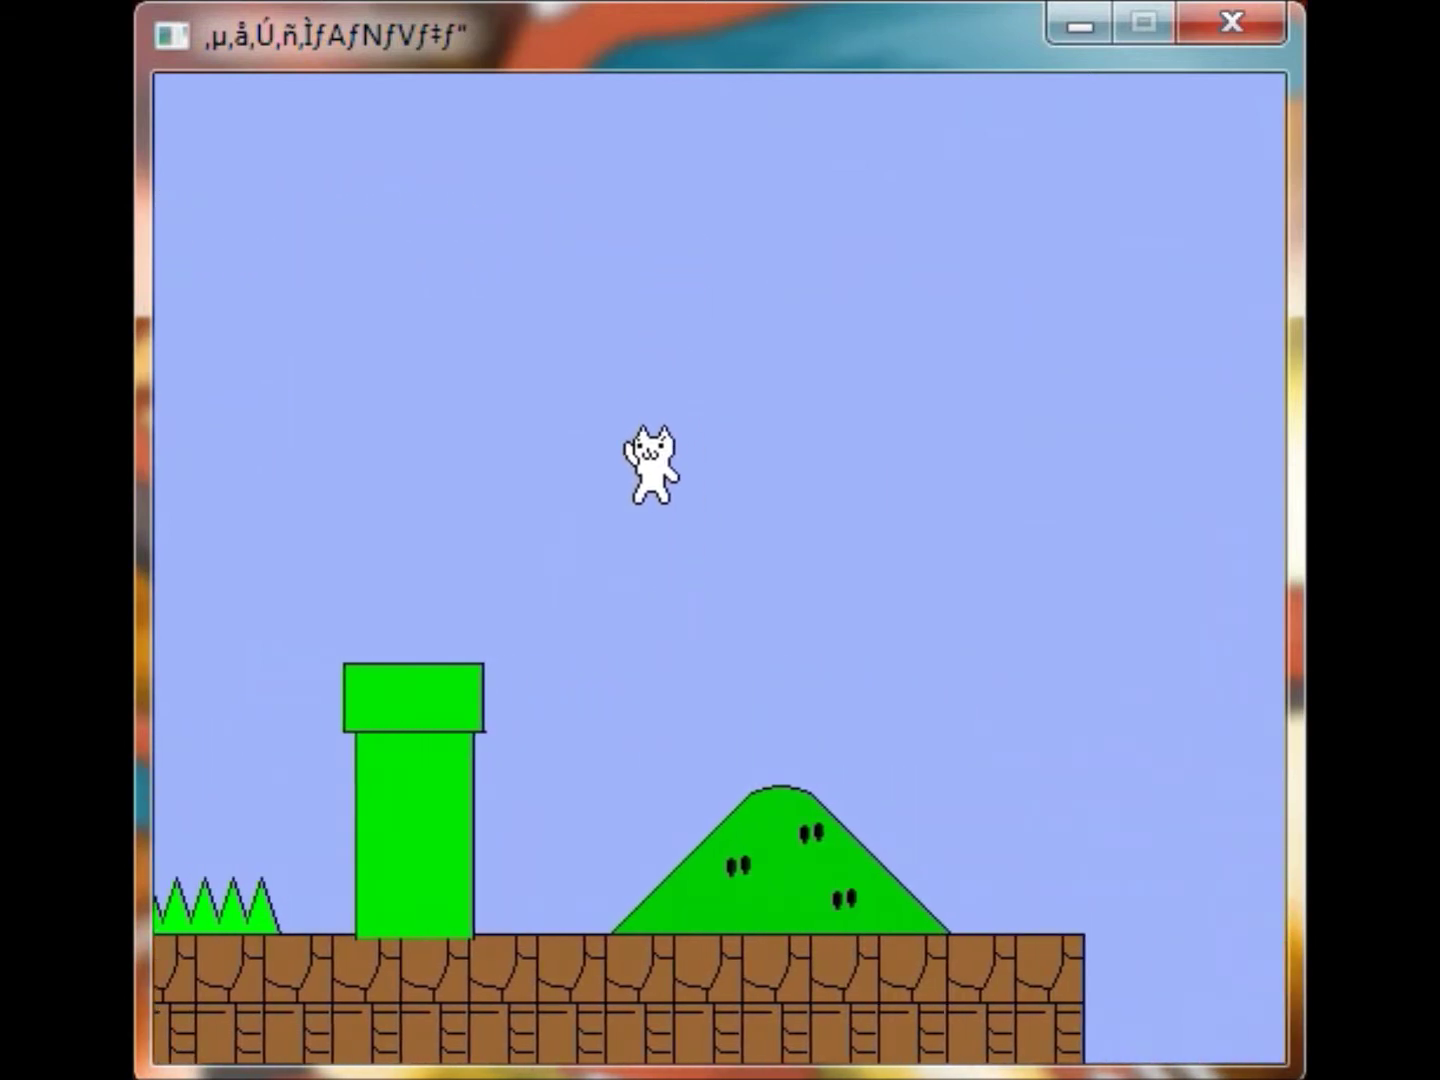
Cross the ground gap, pass the question-block platform and land on the brick block
key("Right")
key("Up")
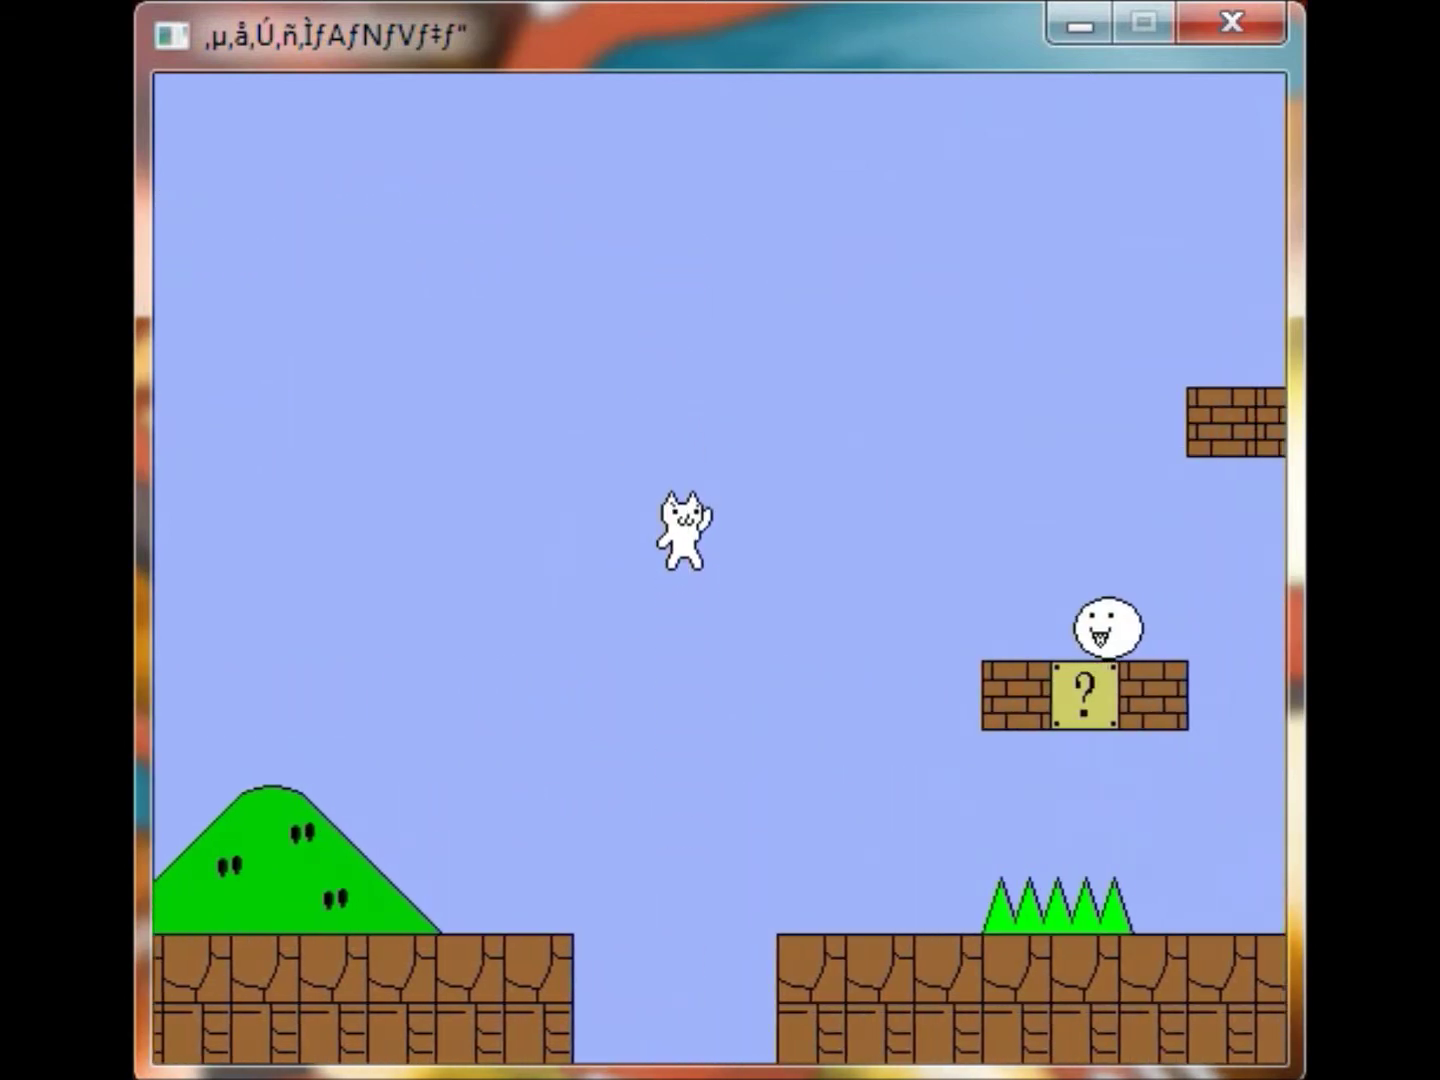
key("Right")
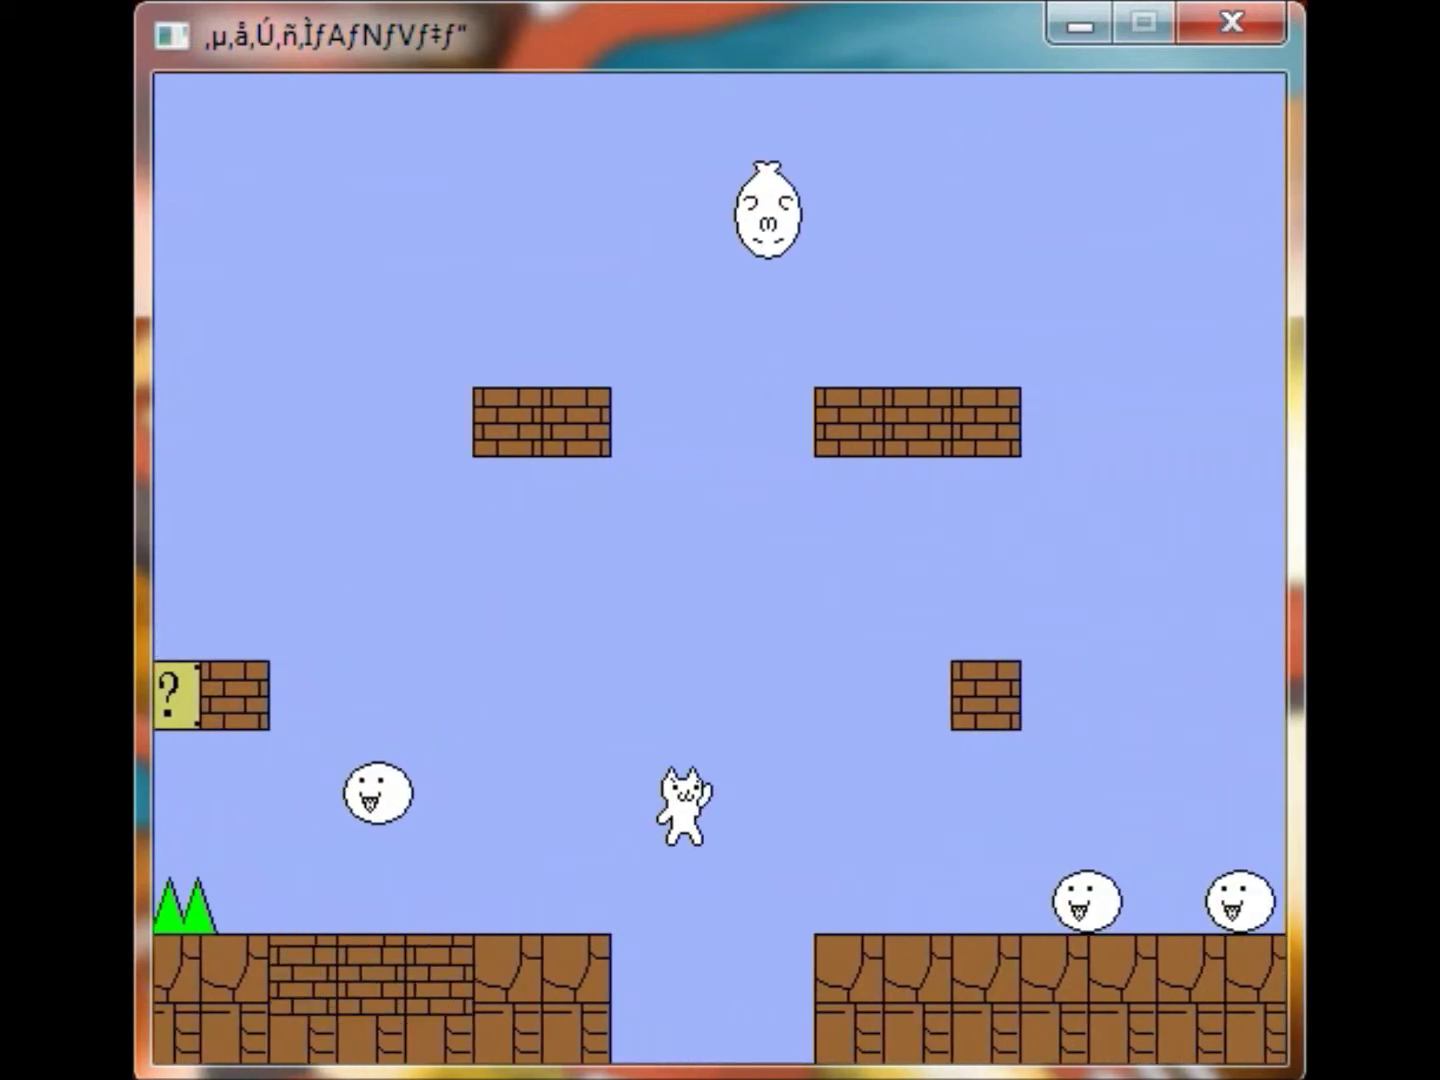
key("Up")
key("Right")
key("Up")
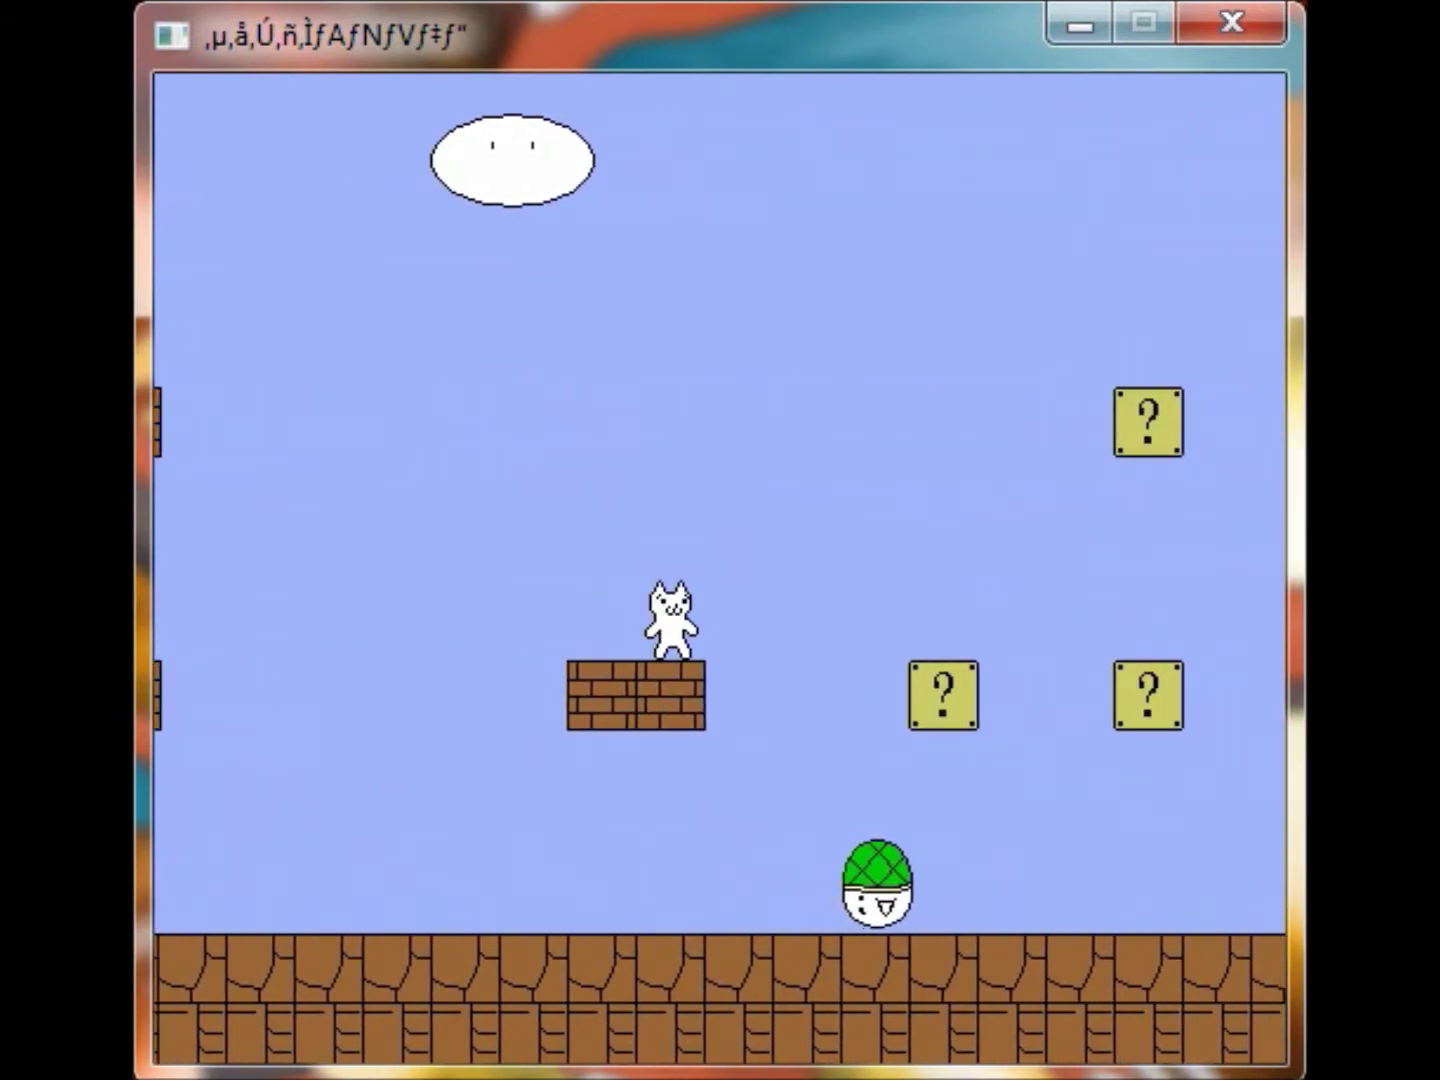
key("Up")
key("Right")
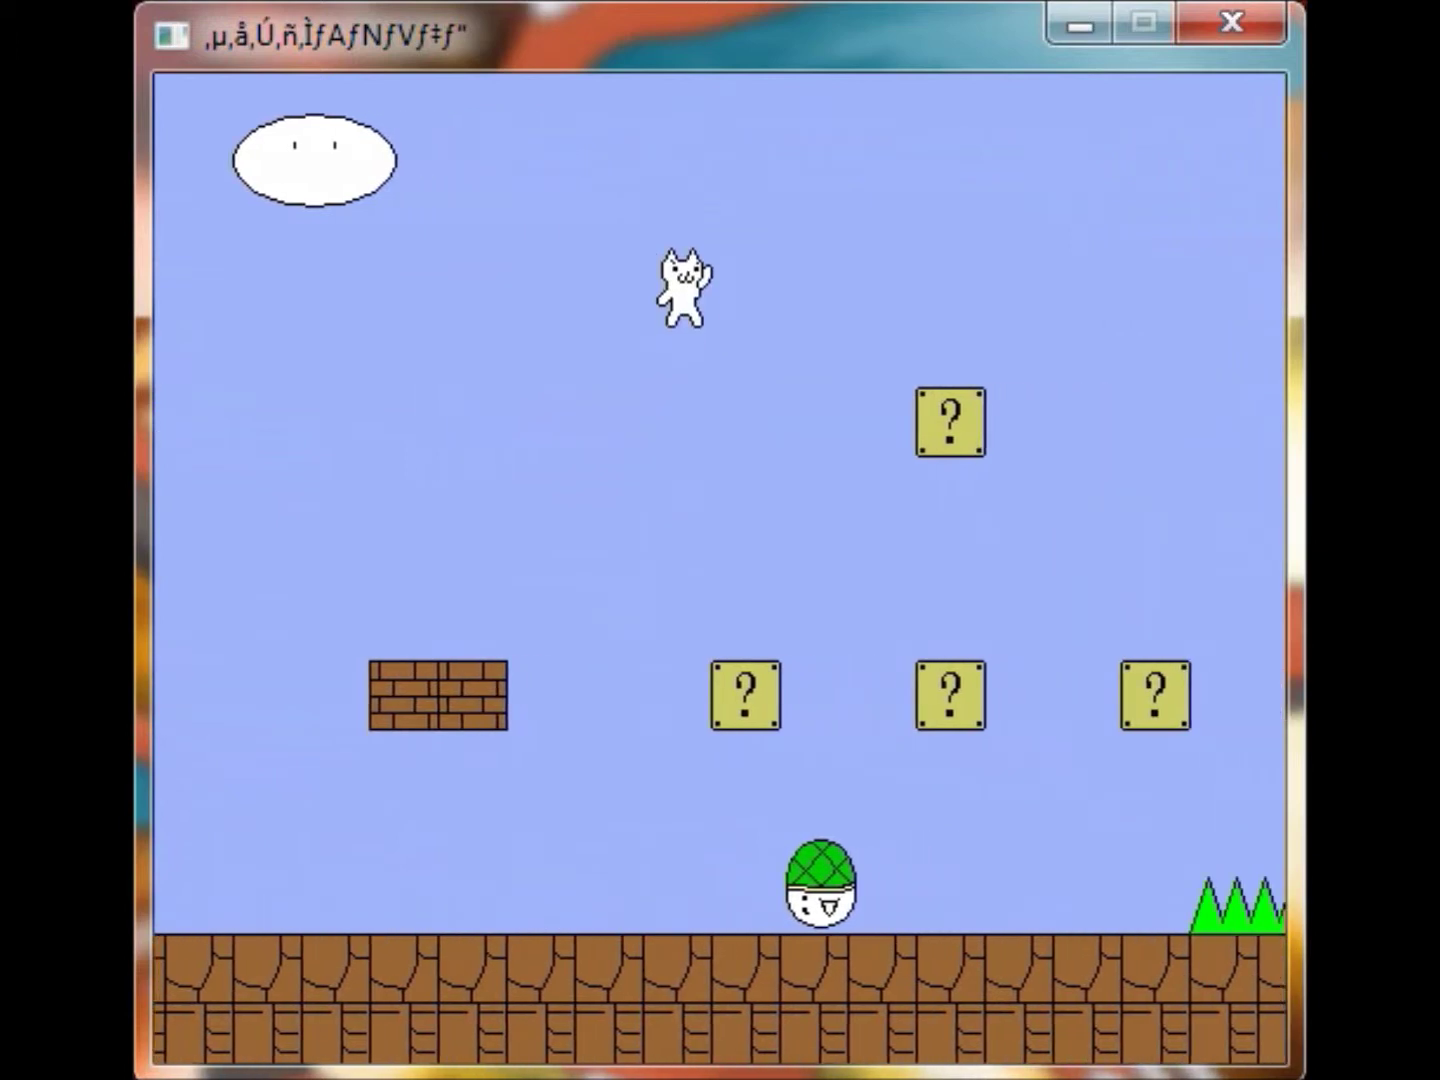
Climb the stairs past the spikes and clear the gap and pipe to the block staircase
key("Right")
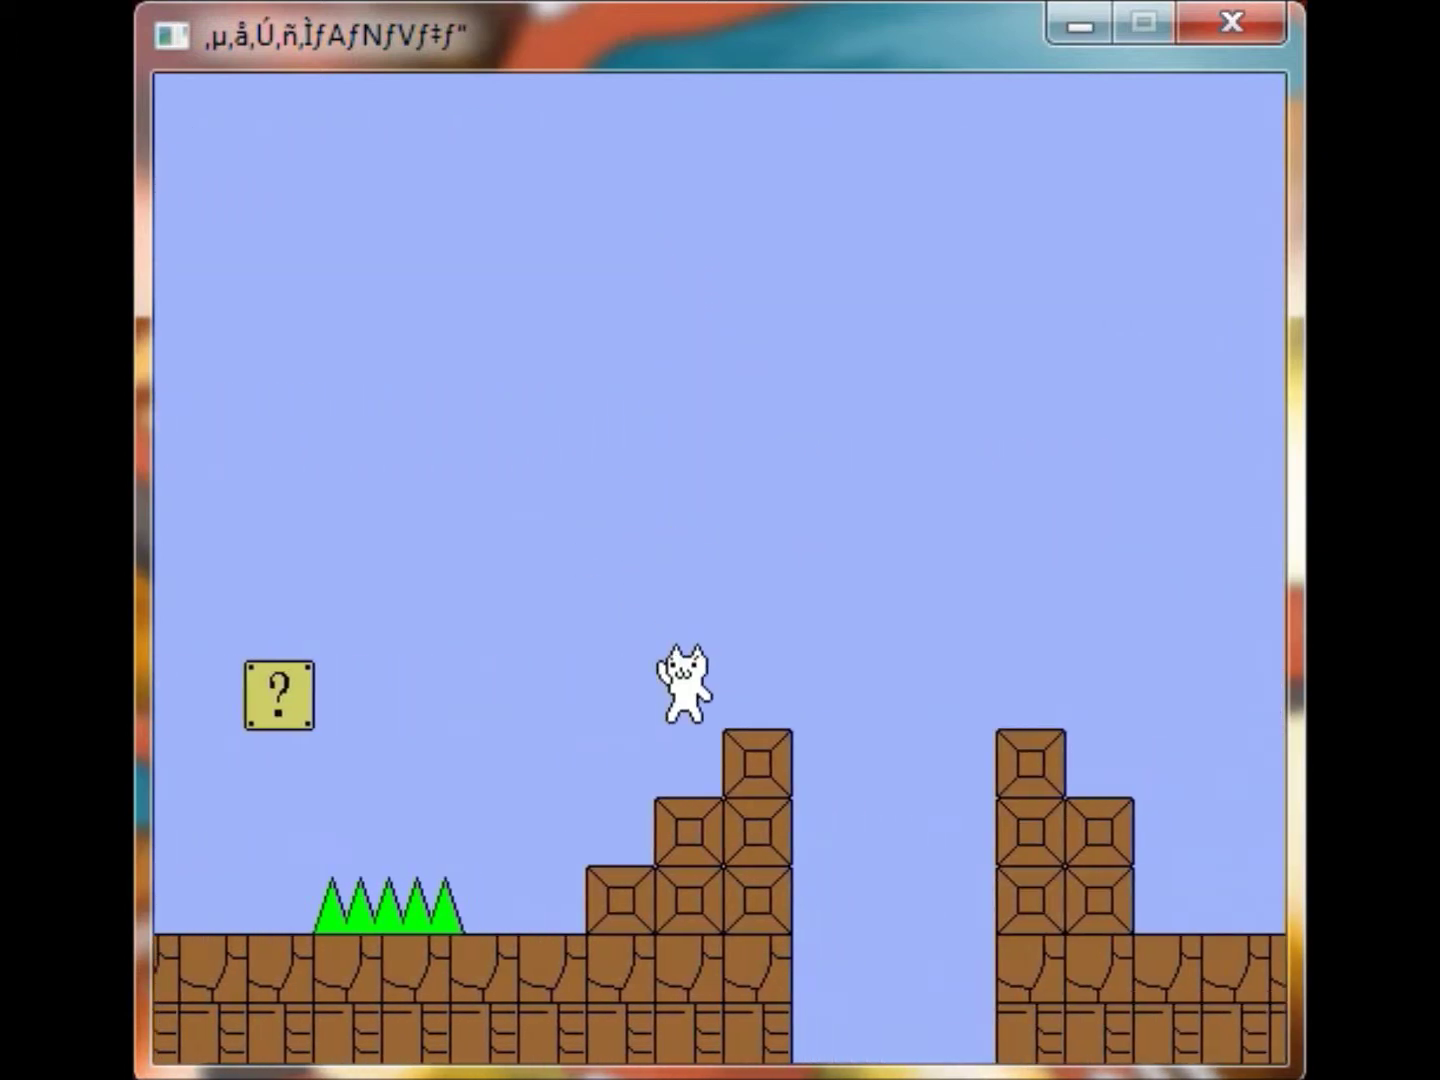
key("Up")
key("Right")
key("Up")
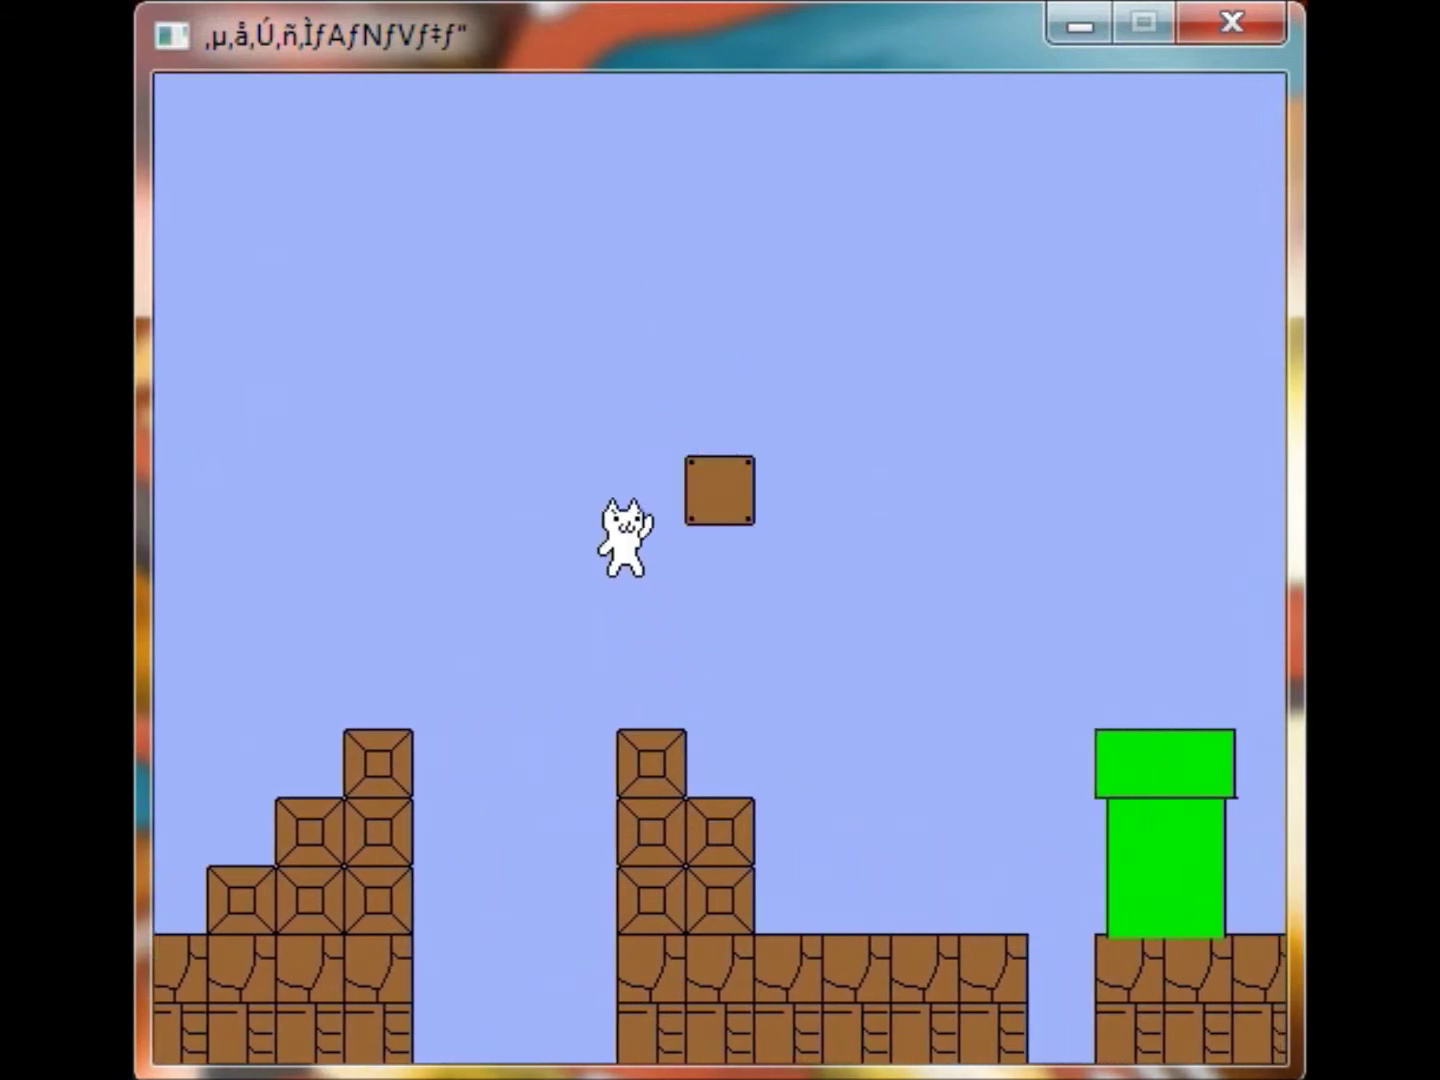
key("Up")
key("Right")
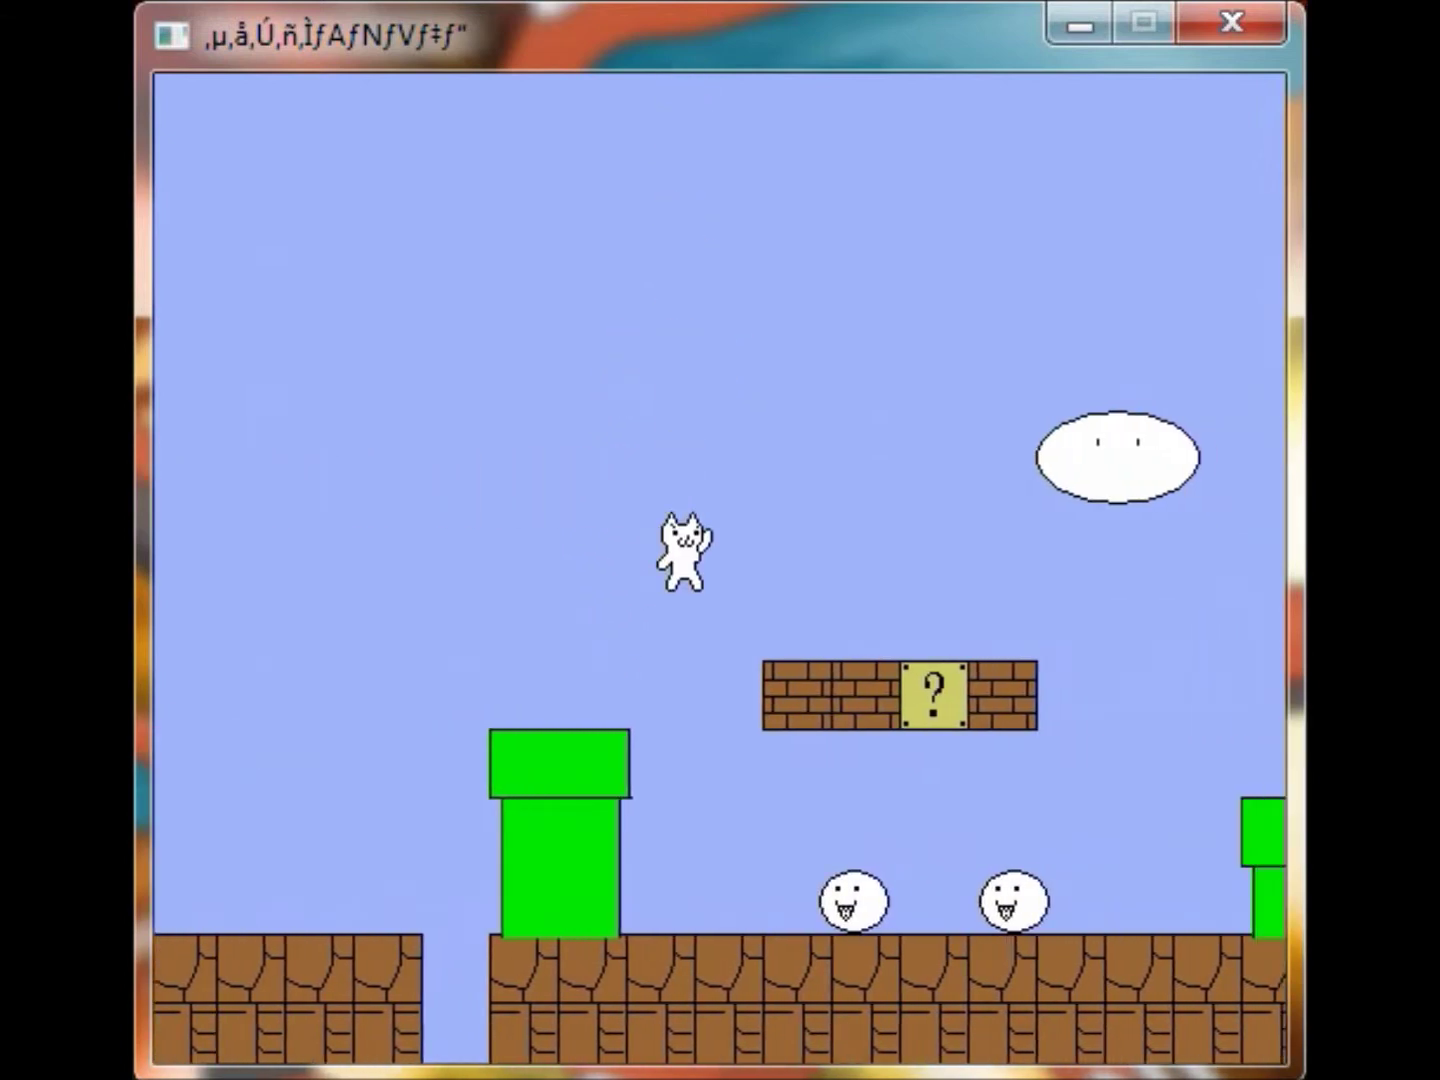
key("Up")
key("Right")
key("Up")
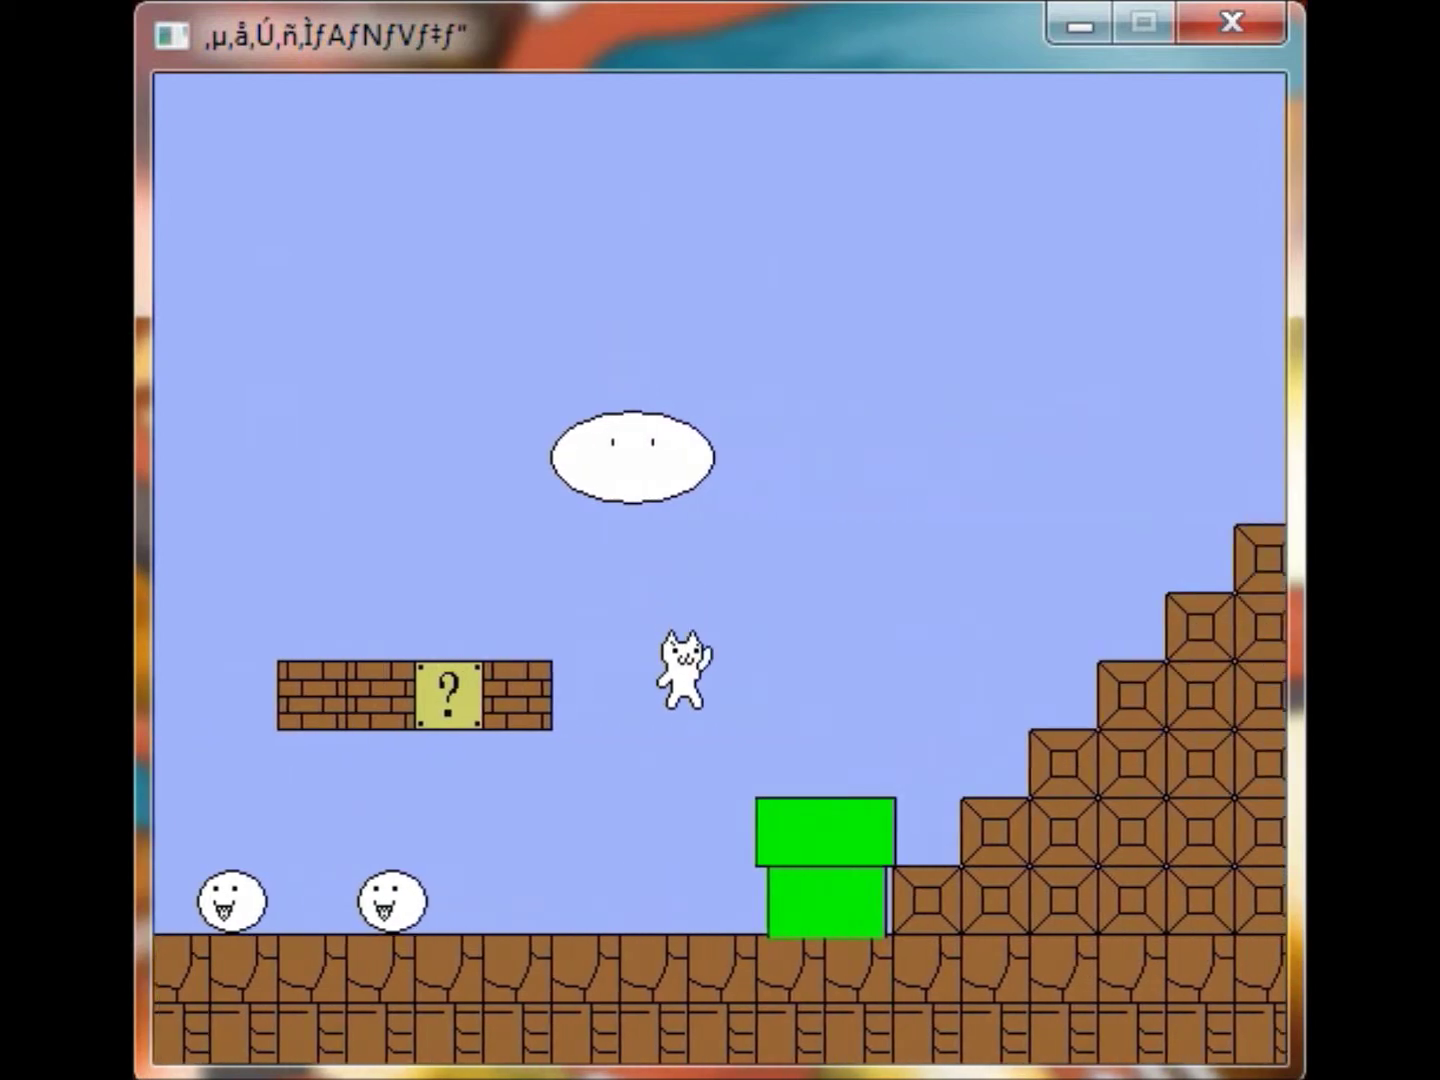
key("Right")
key("Right")
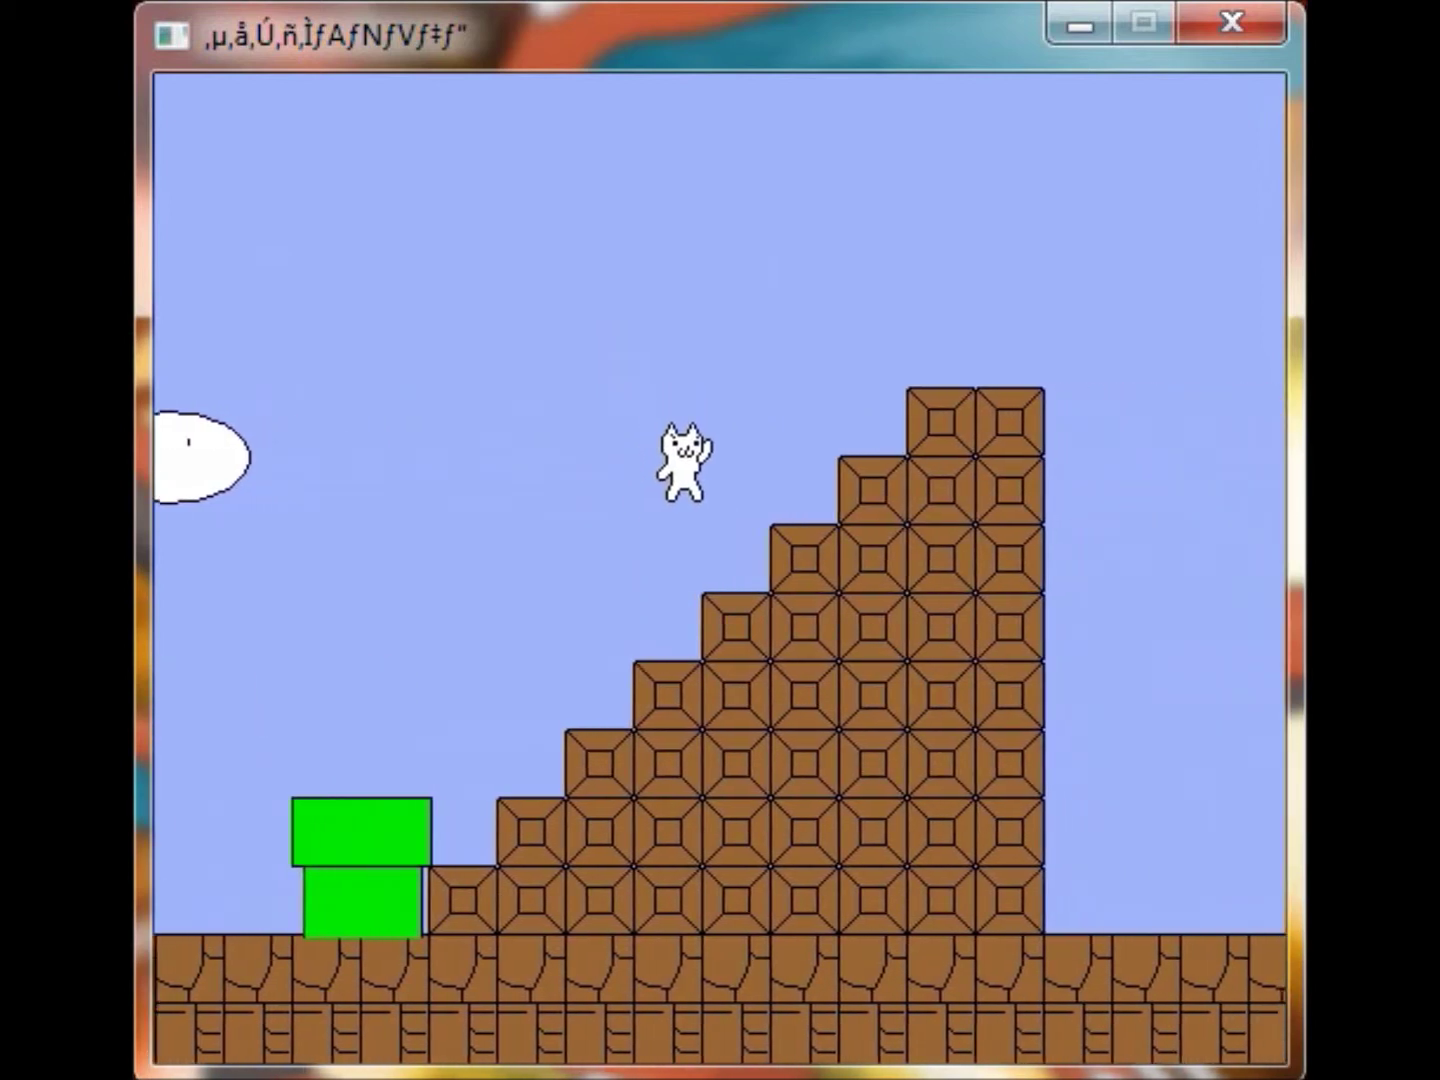
Dodge the rolling enemies from the pipe, climb the staircase and reach the flagpole
key("Left")
key("Left")
key("Left")
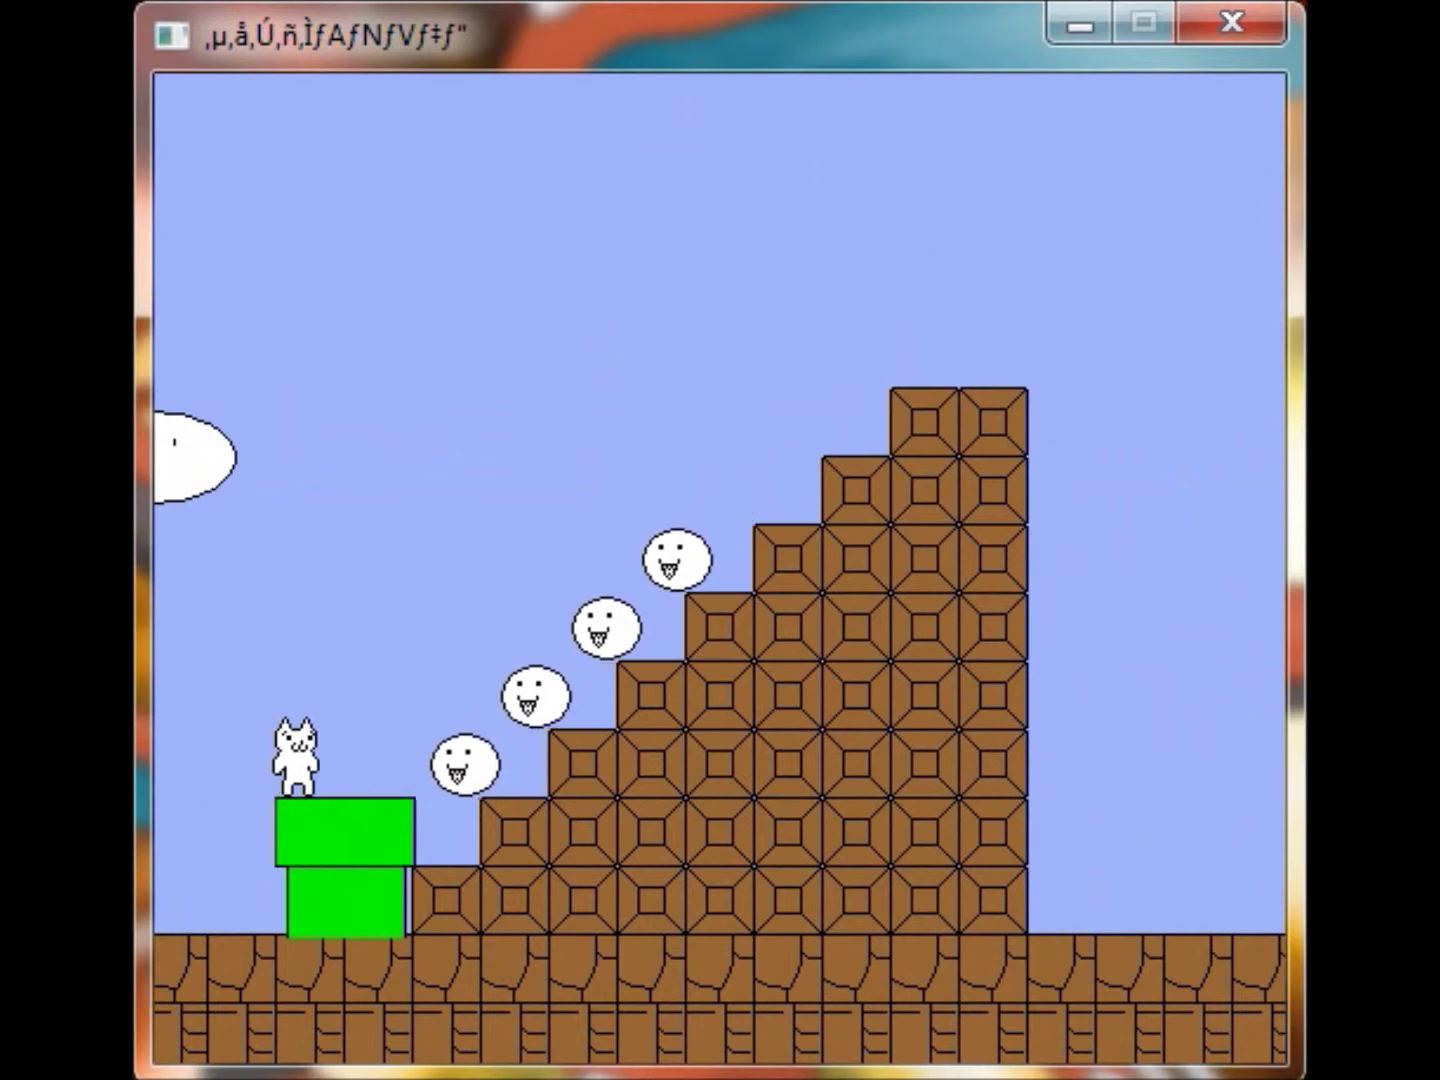
key("Up")
key("Right")
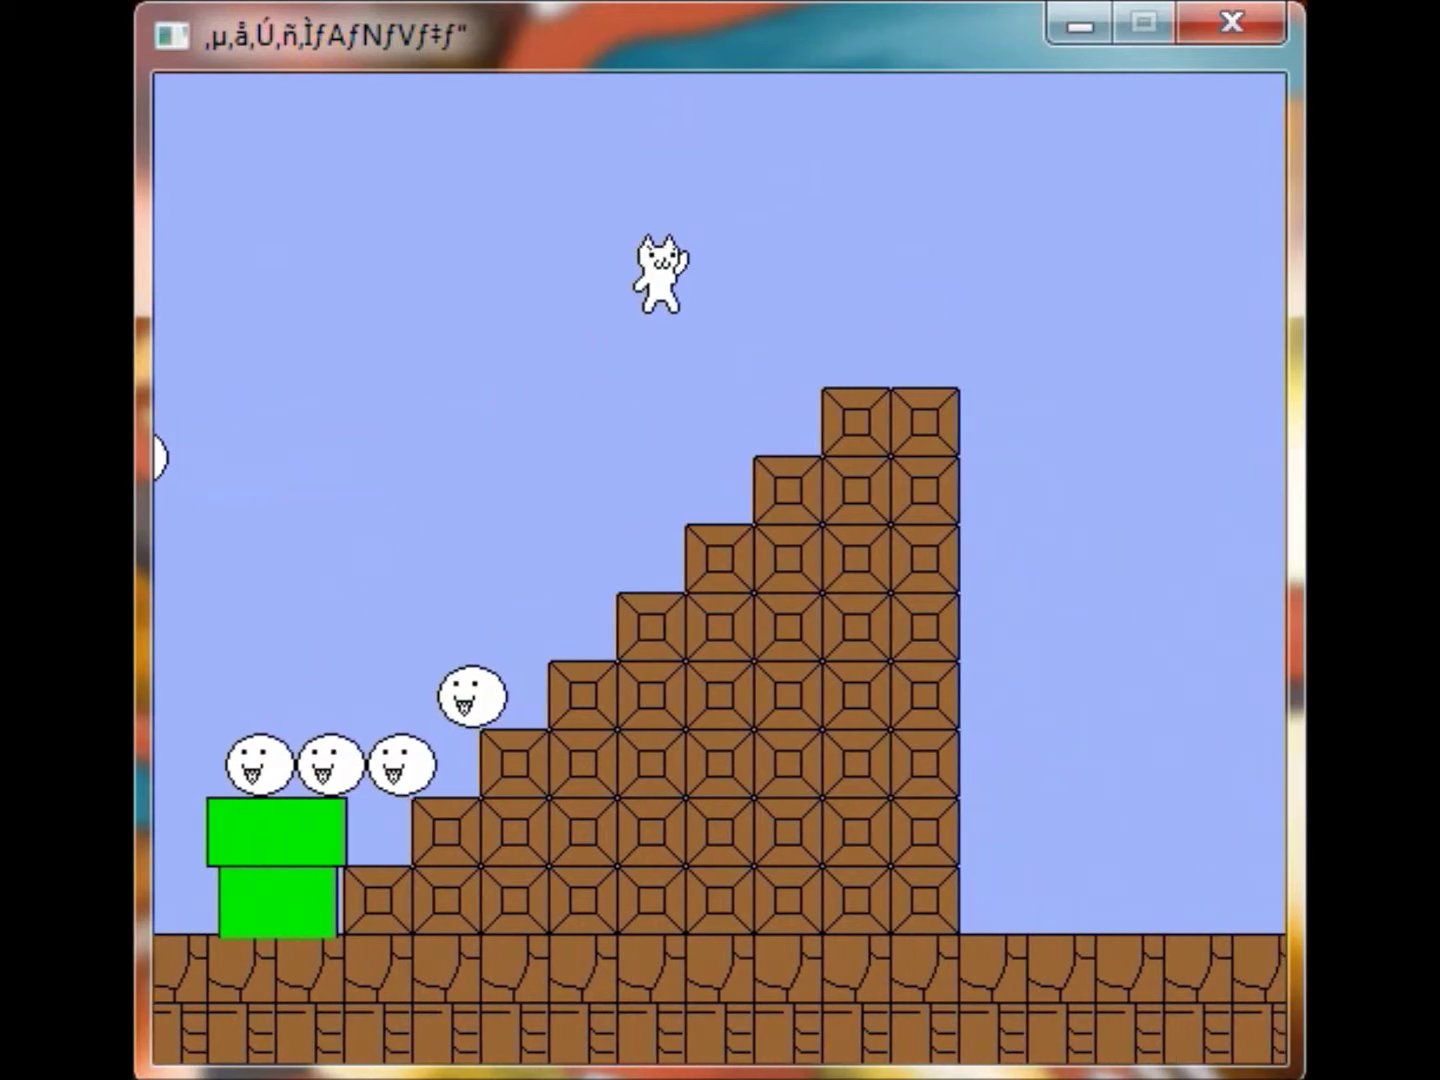
key("Right")
key("Up")
key("Right")
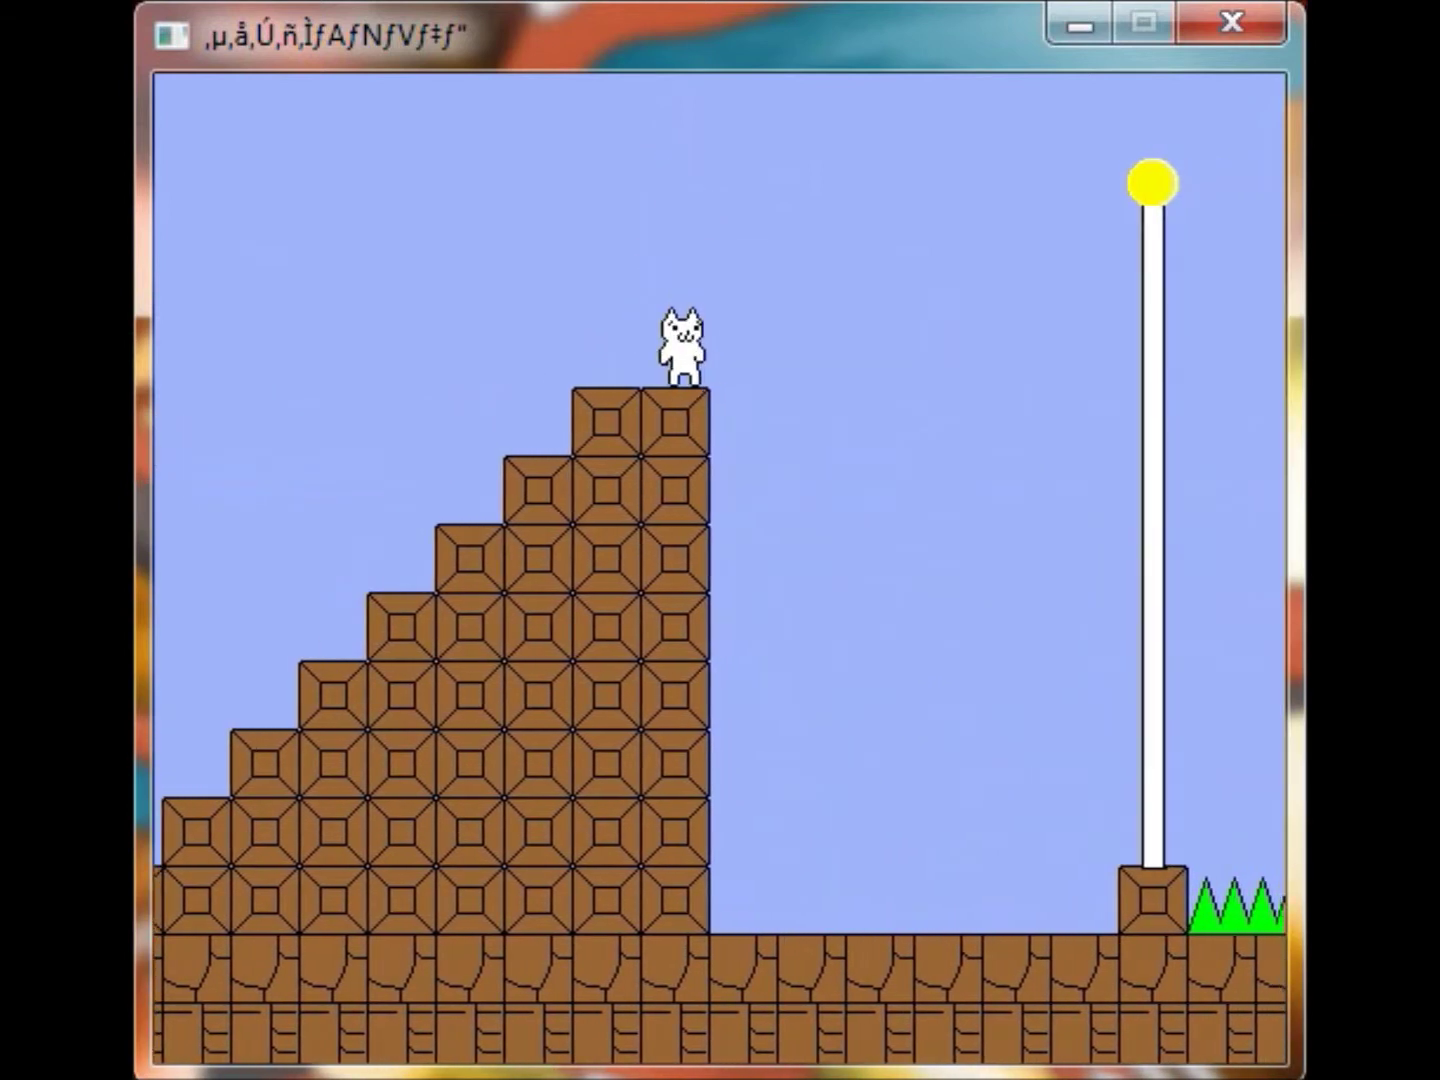
key("Up")
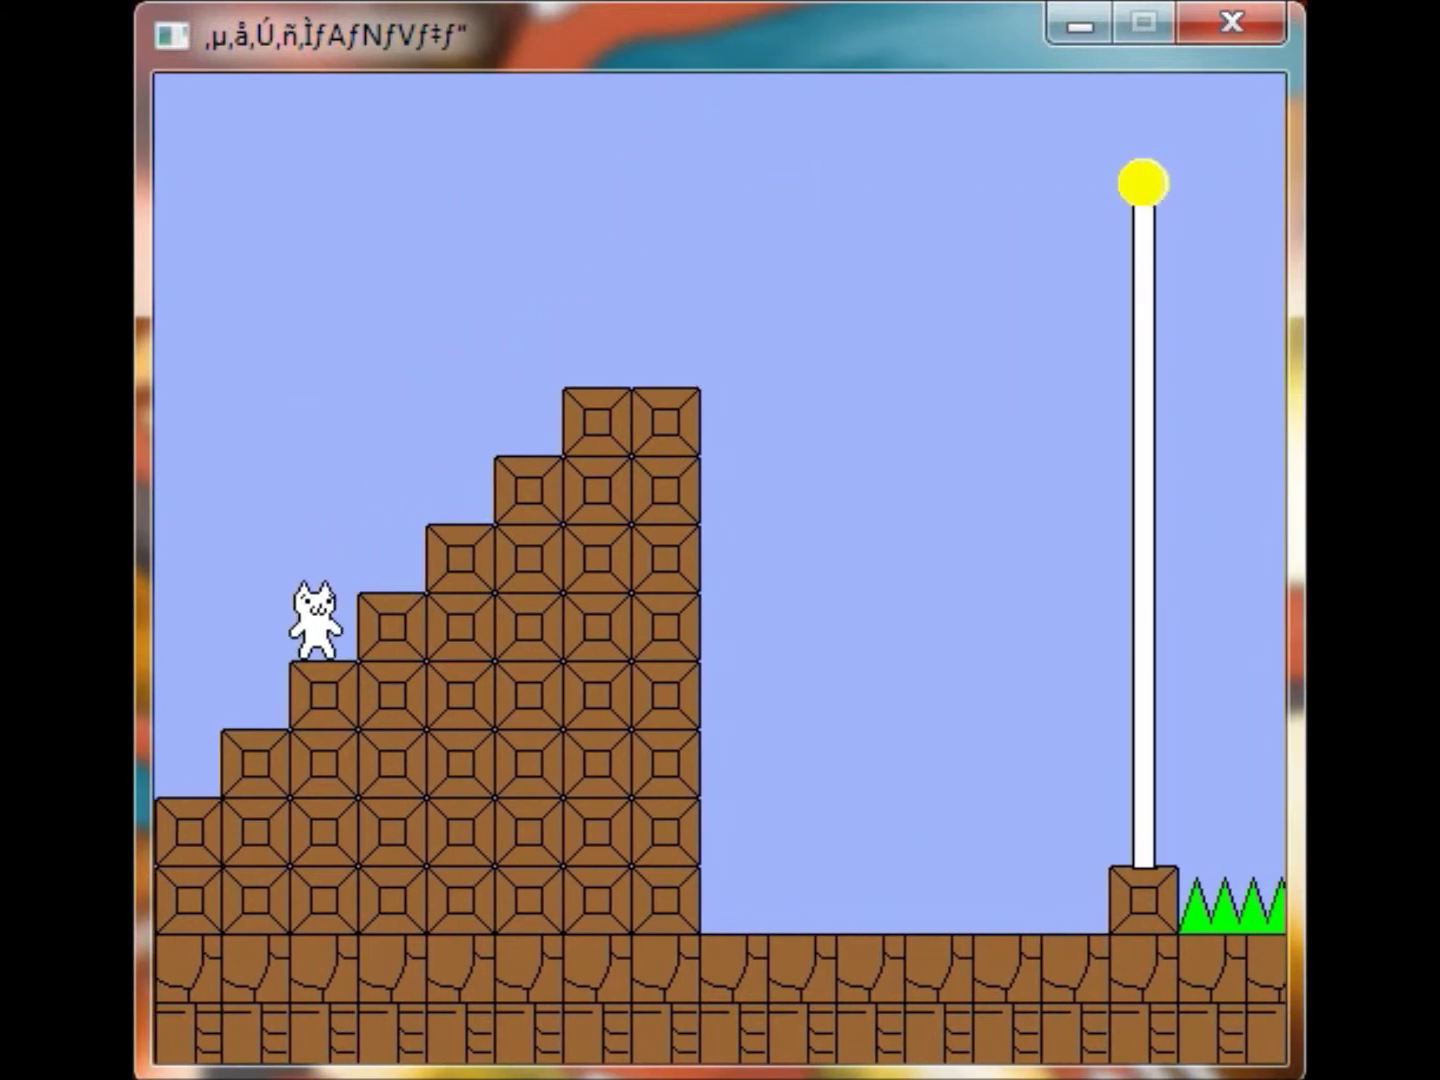
key("Up")
key("Right")
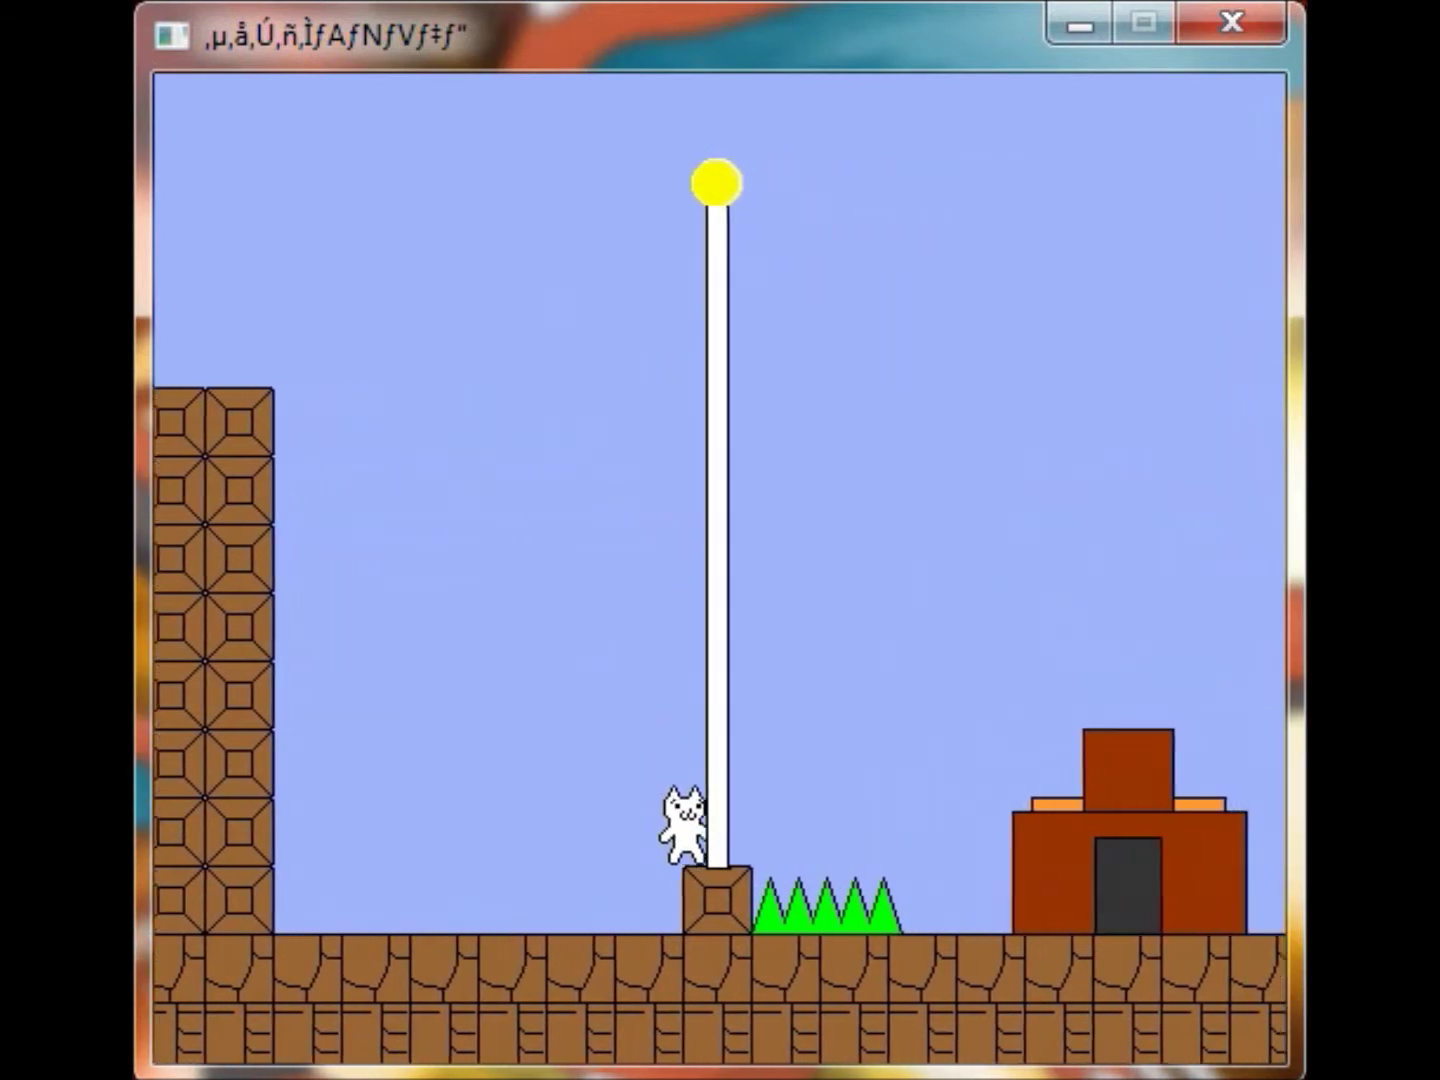
key("Right")
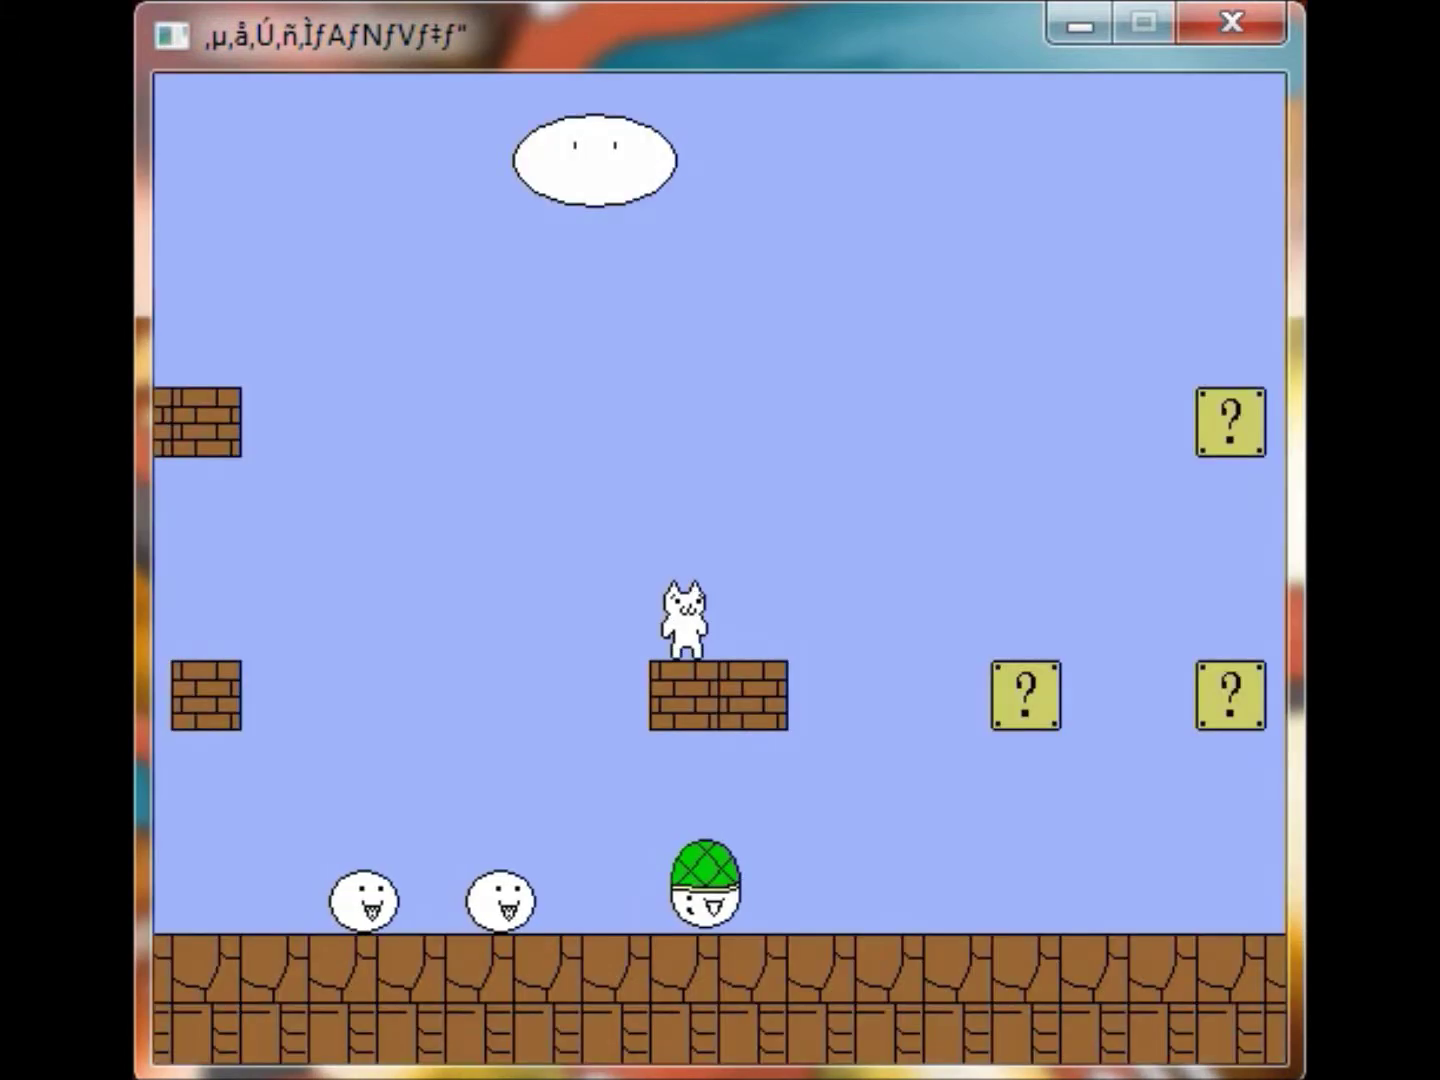
After losing a life, restart and cross the block stairs and gap to the column
key("Up")
key("Right")
key("Right")
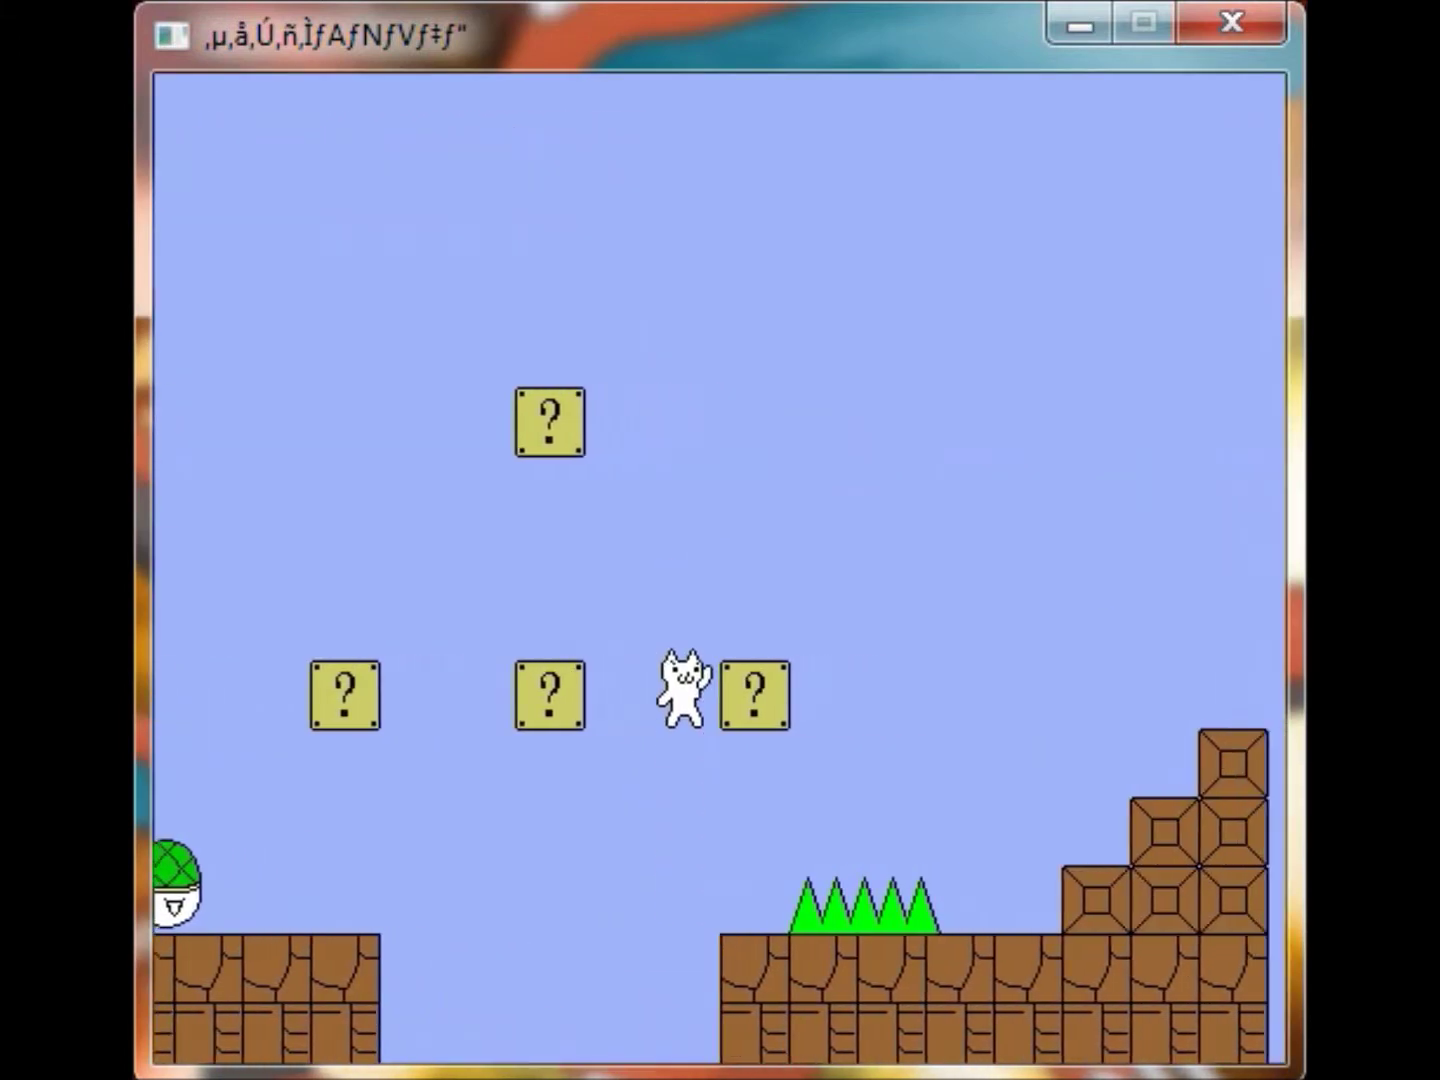
key("Up")
key("Up")
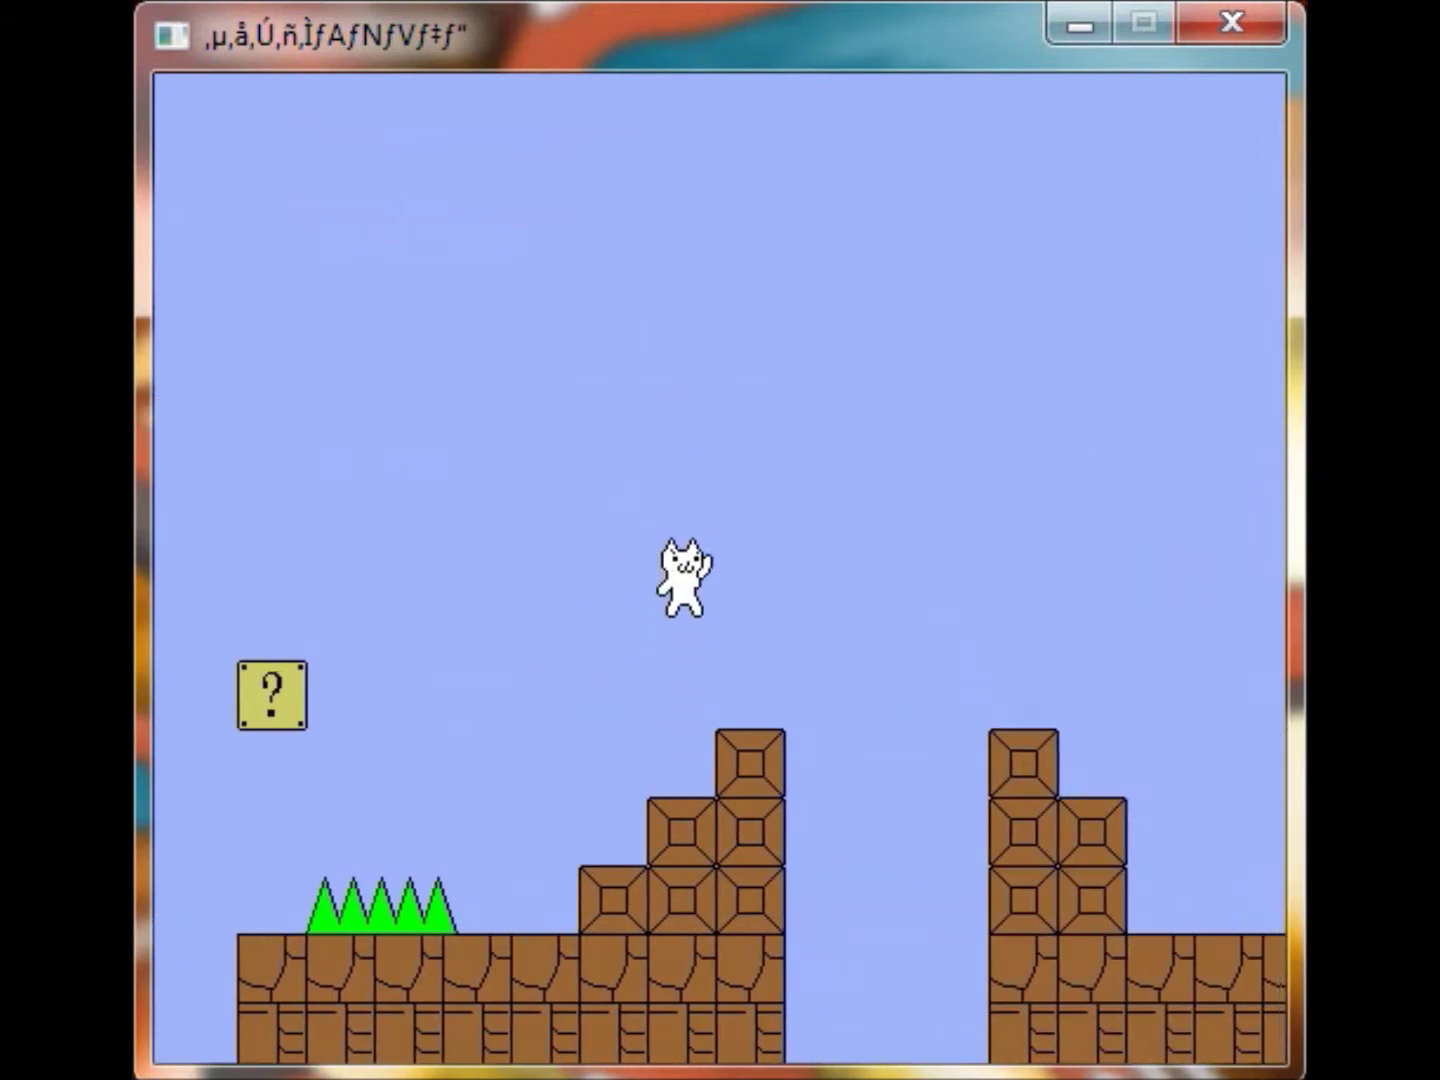
key("Right")
key("Up")
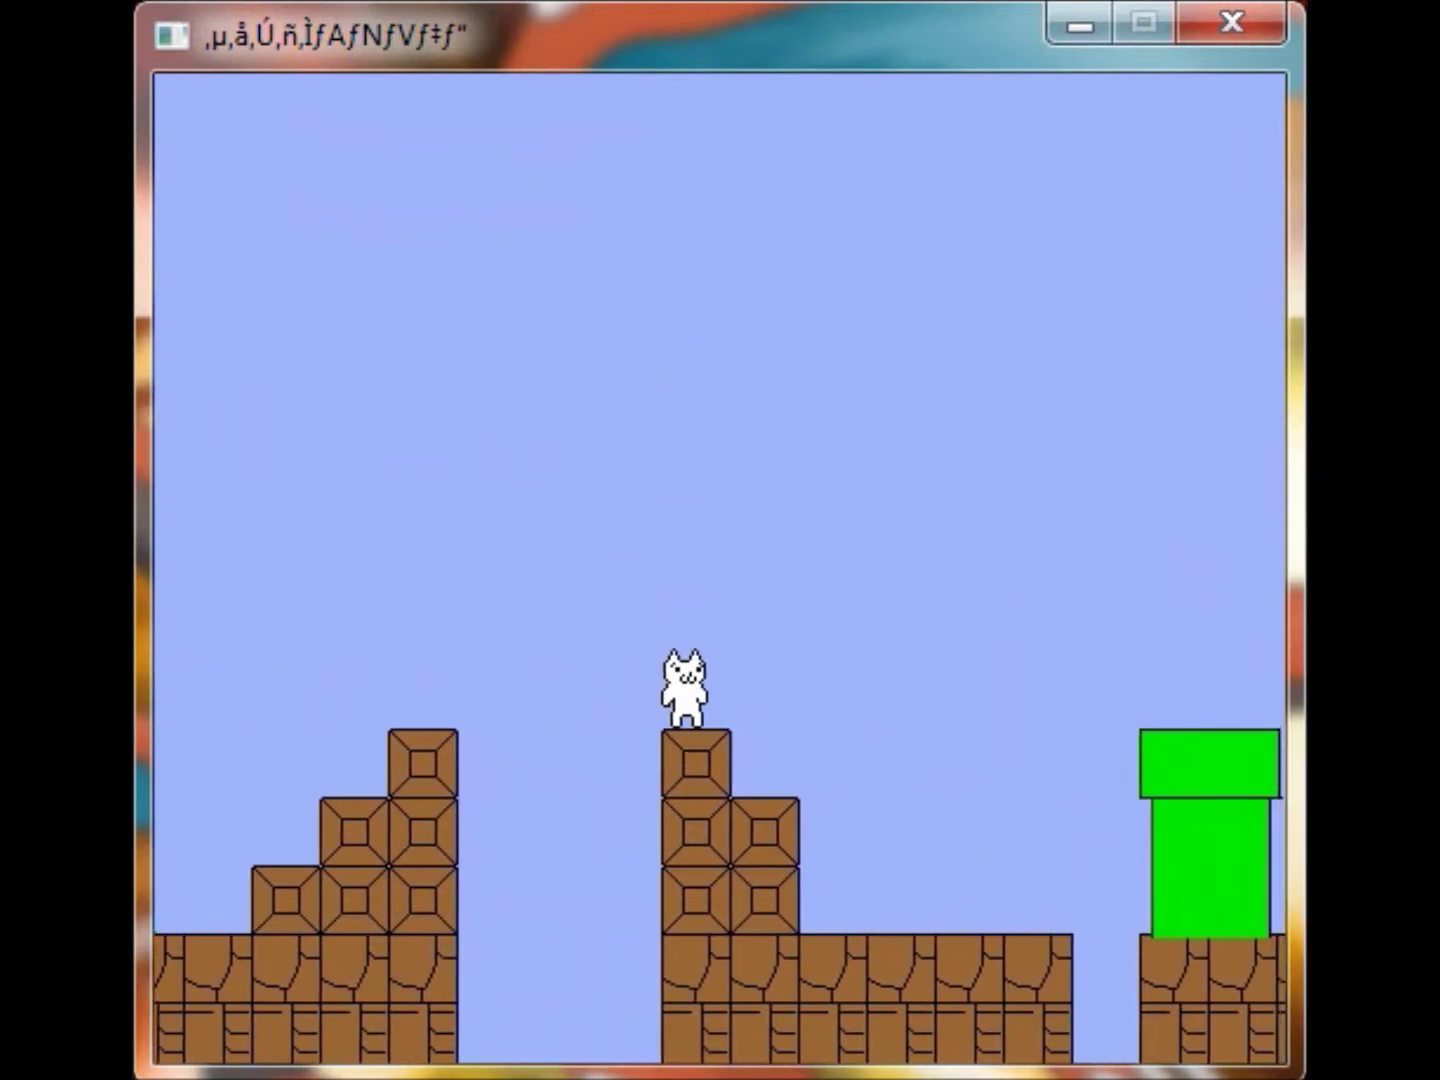
key("Right")
Jump the gap, then clear the pipe and enemies to reach the second pipe
key("Right")
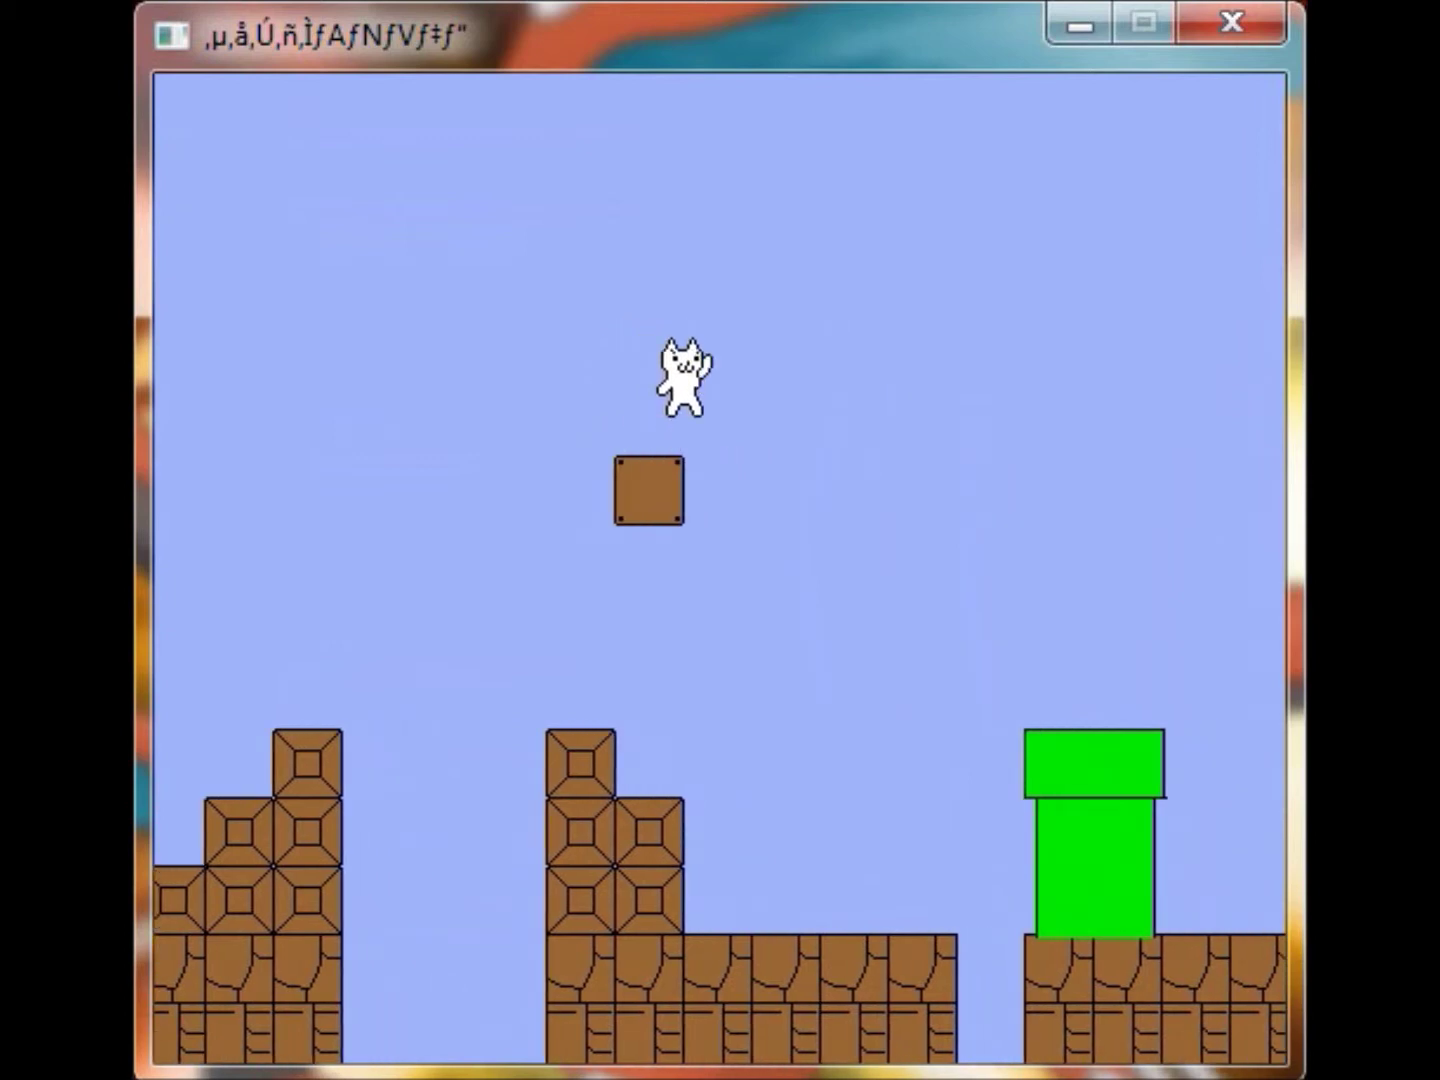
key("Up")
key("Right")
key("Up")
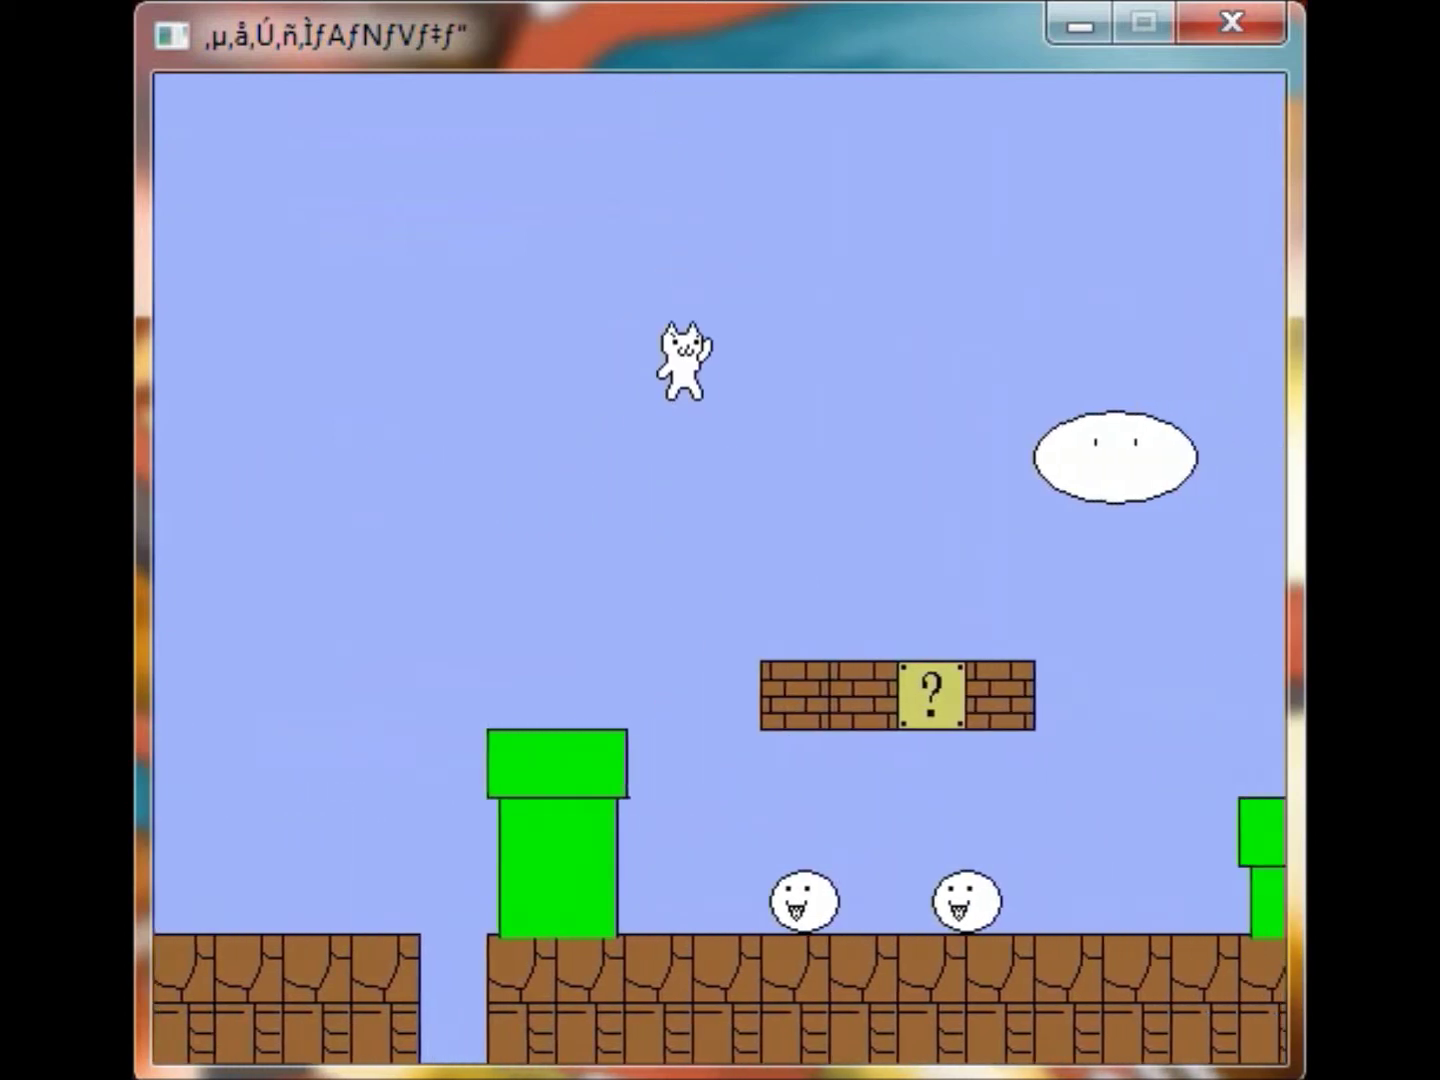
key("Right")
key("Up")
key("Right")
key("Right")
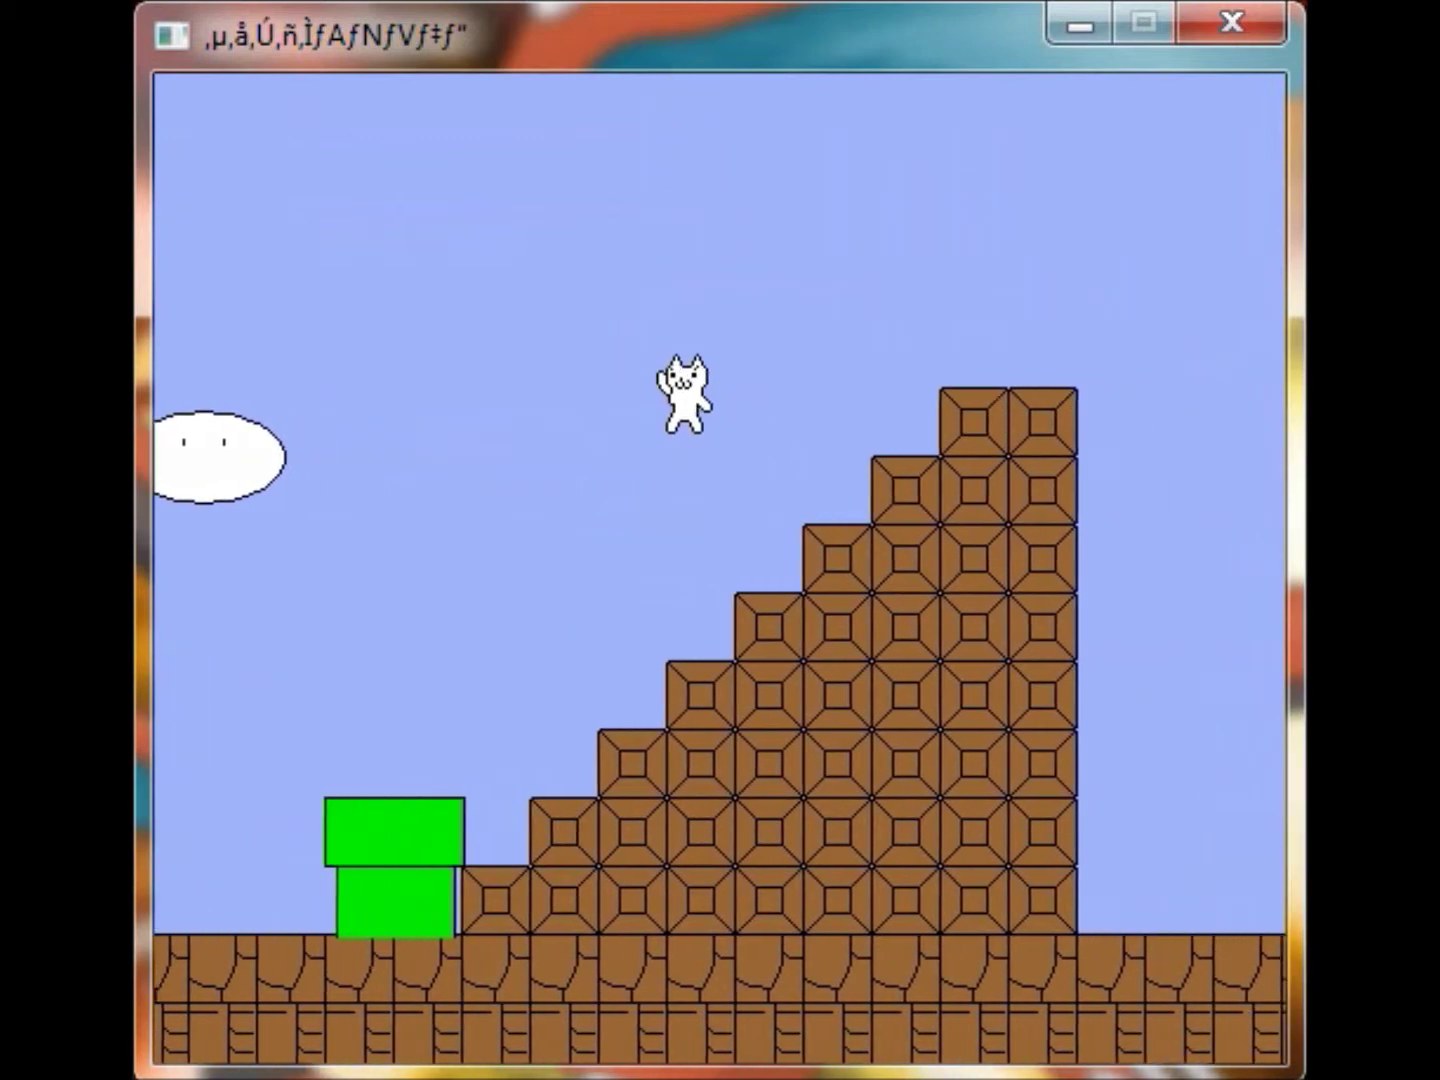
key("Right")
key("Right")
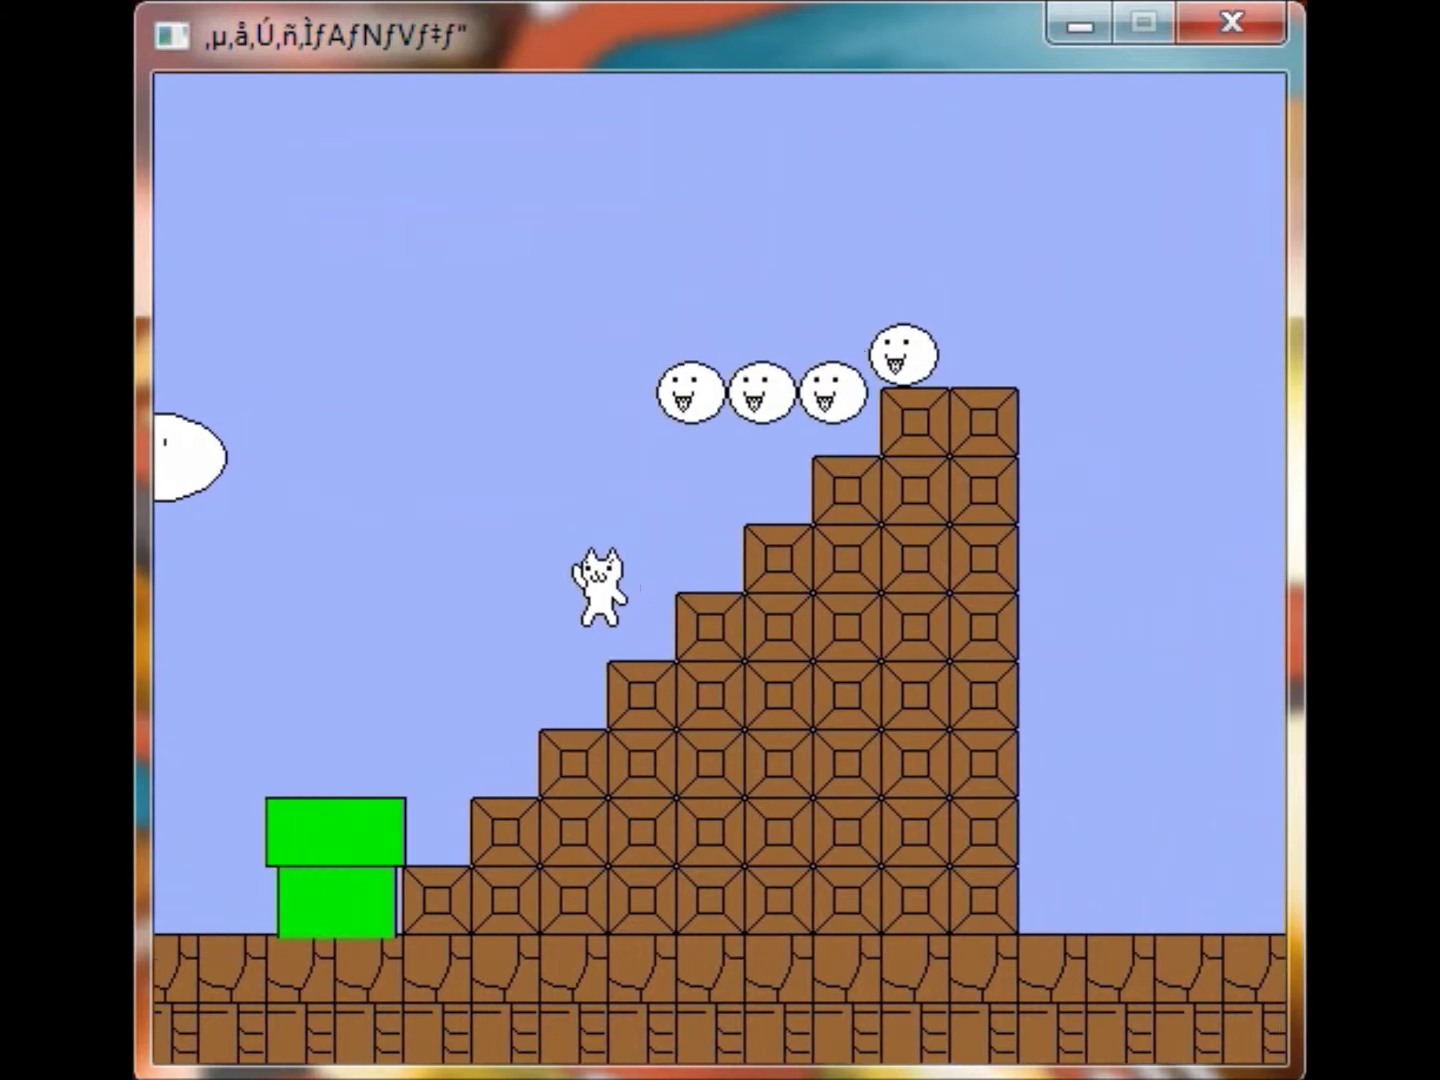
Let the enemies pass from the pipe, climb the staircase and jump onto the flagpole
key("Left")
key("Left")
key("Left")
key("Left")
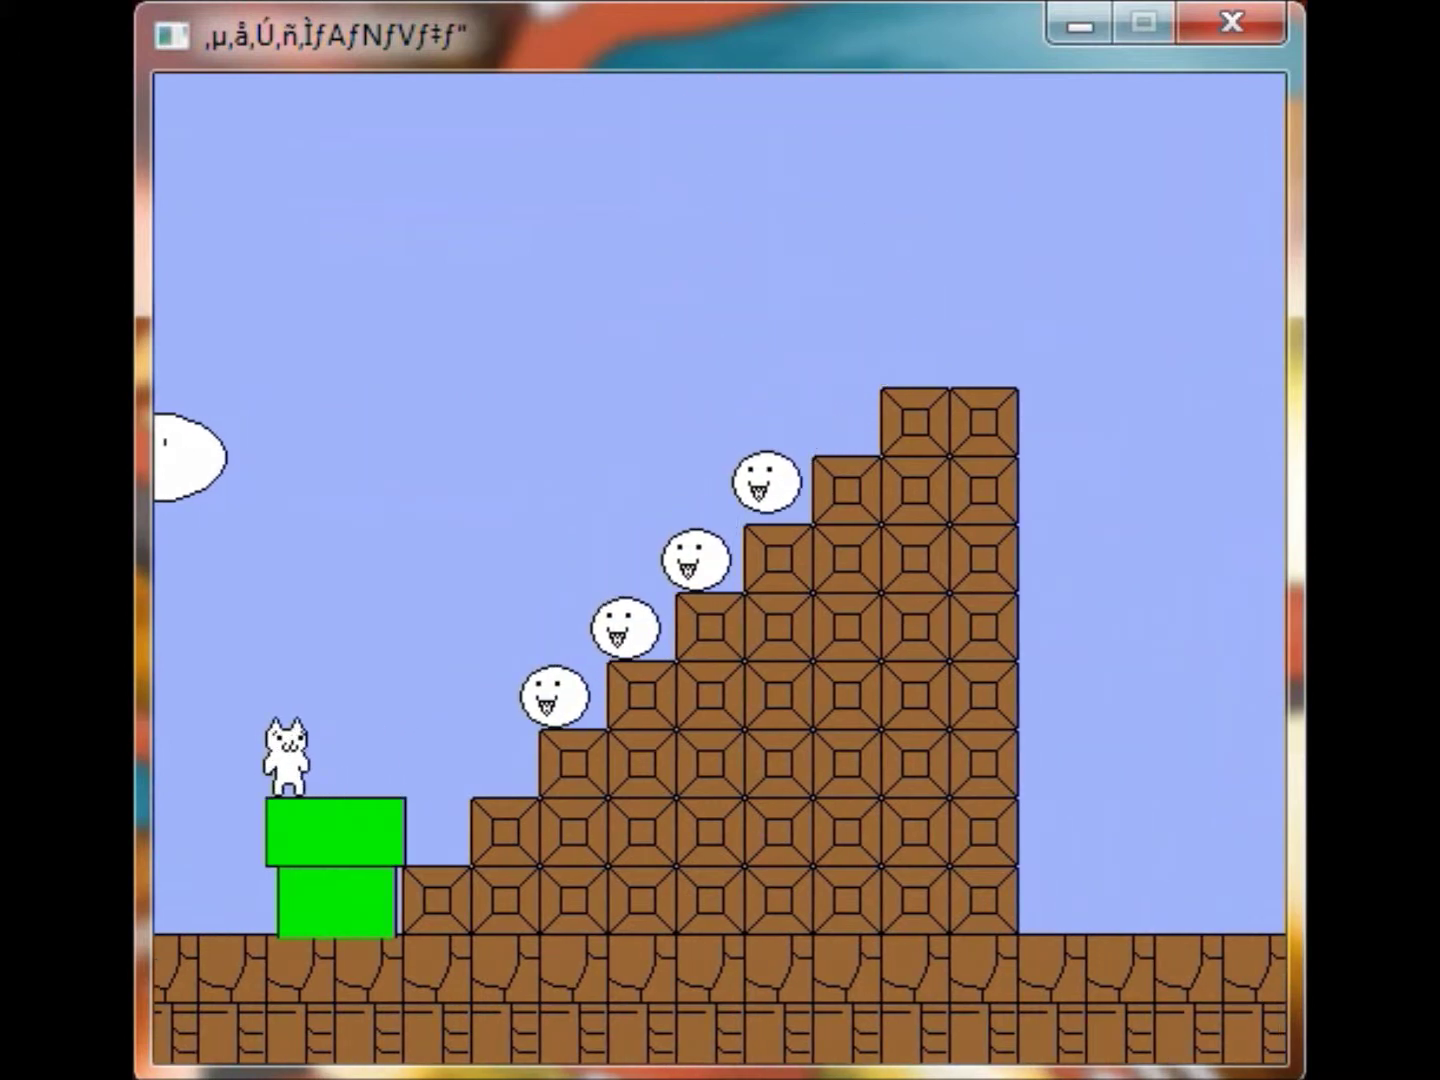
key("Up")
key("Right")
key("Right")
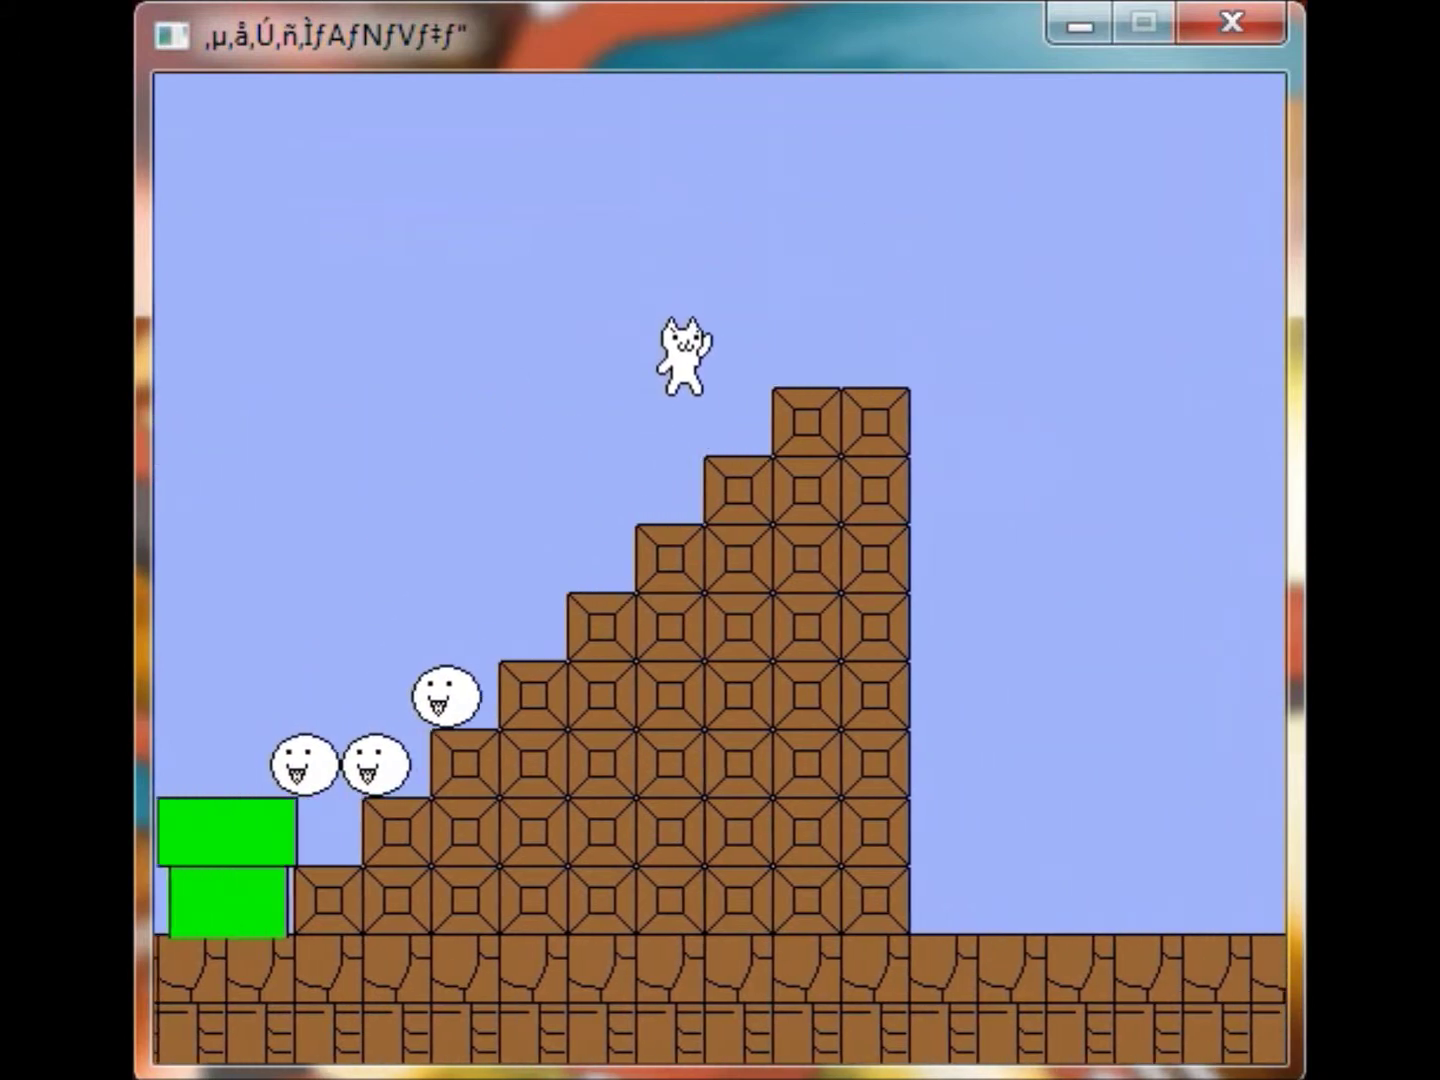
key("Right")
key("Right")
key("Right")
key("Right")
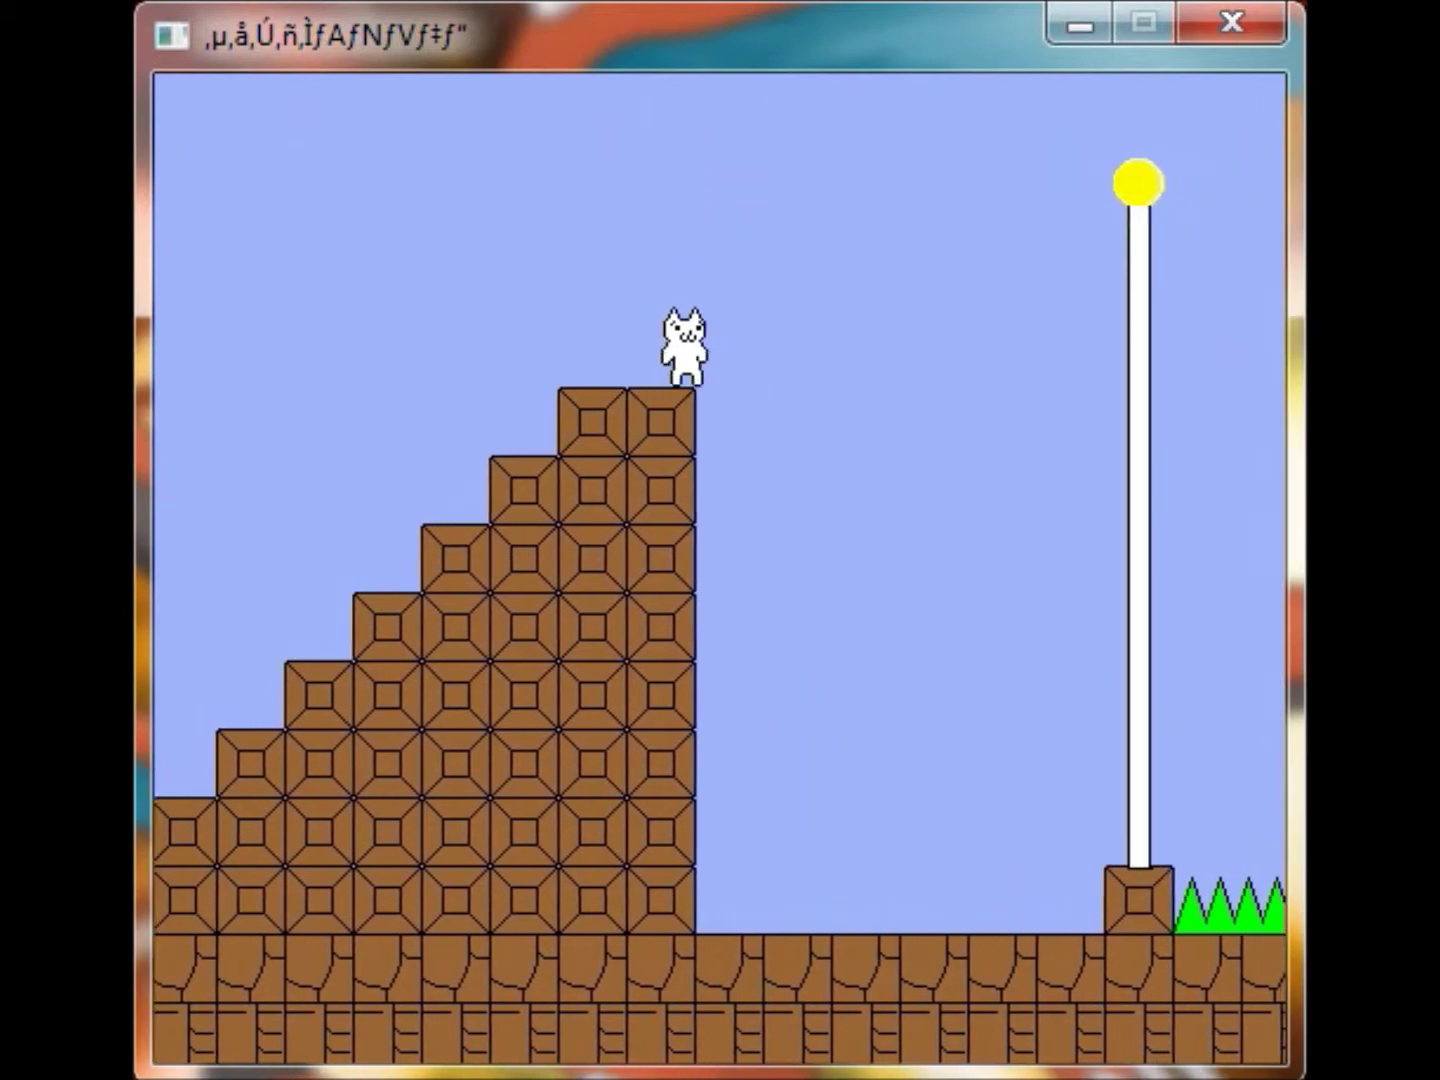
key("Up")
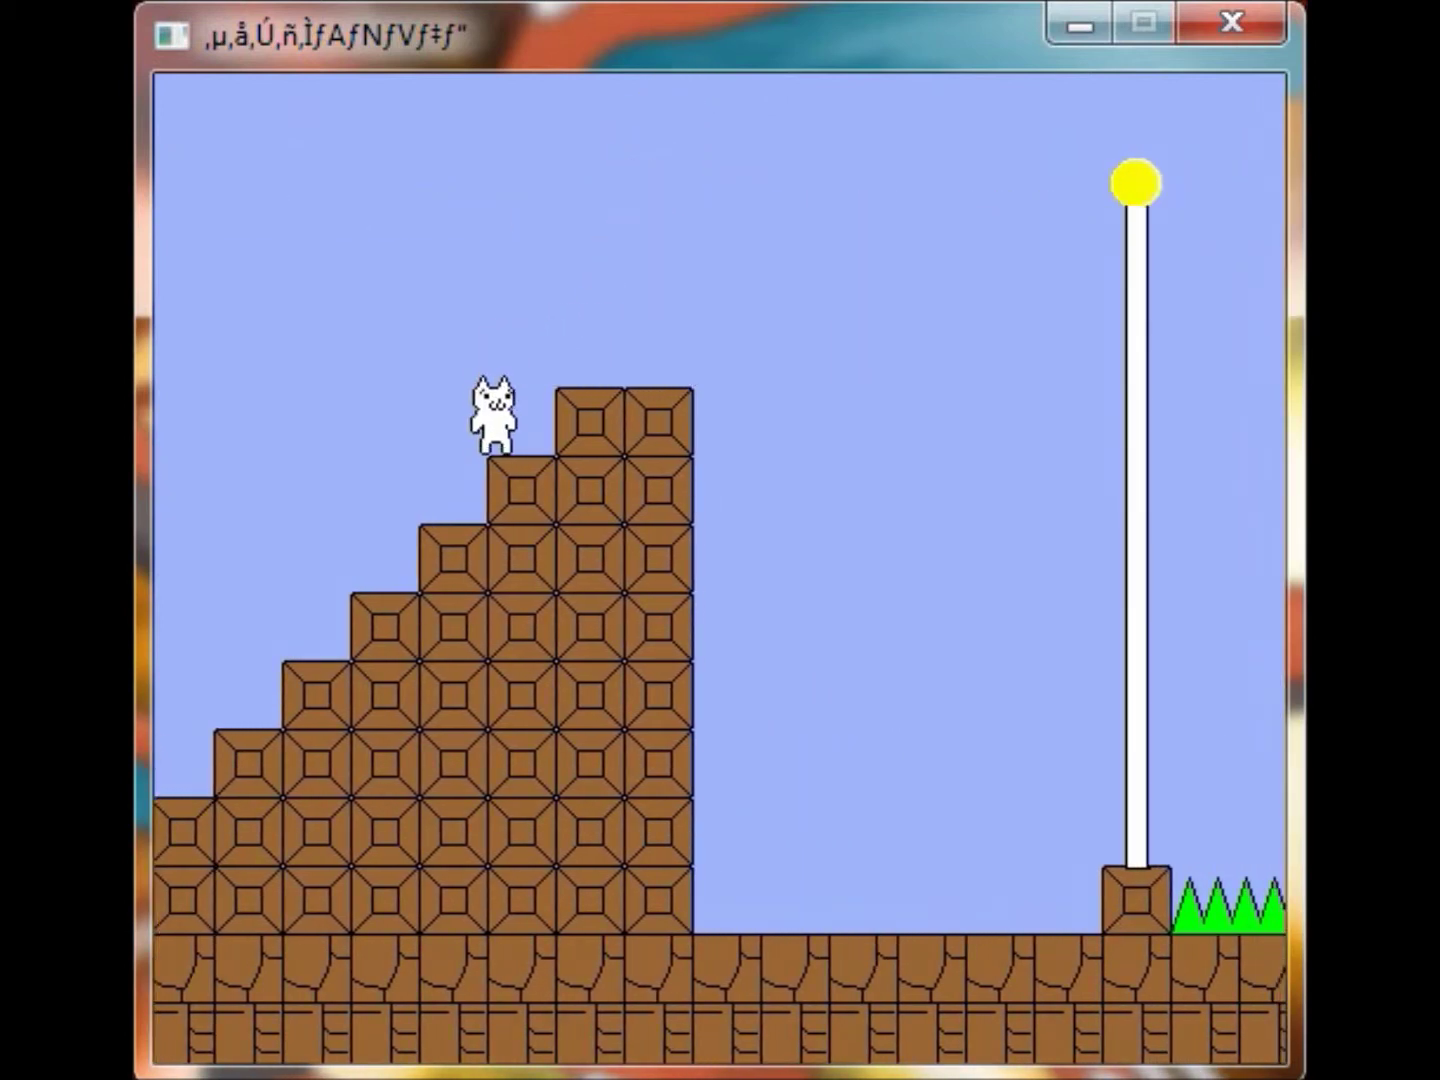
key("Up")
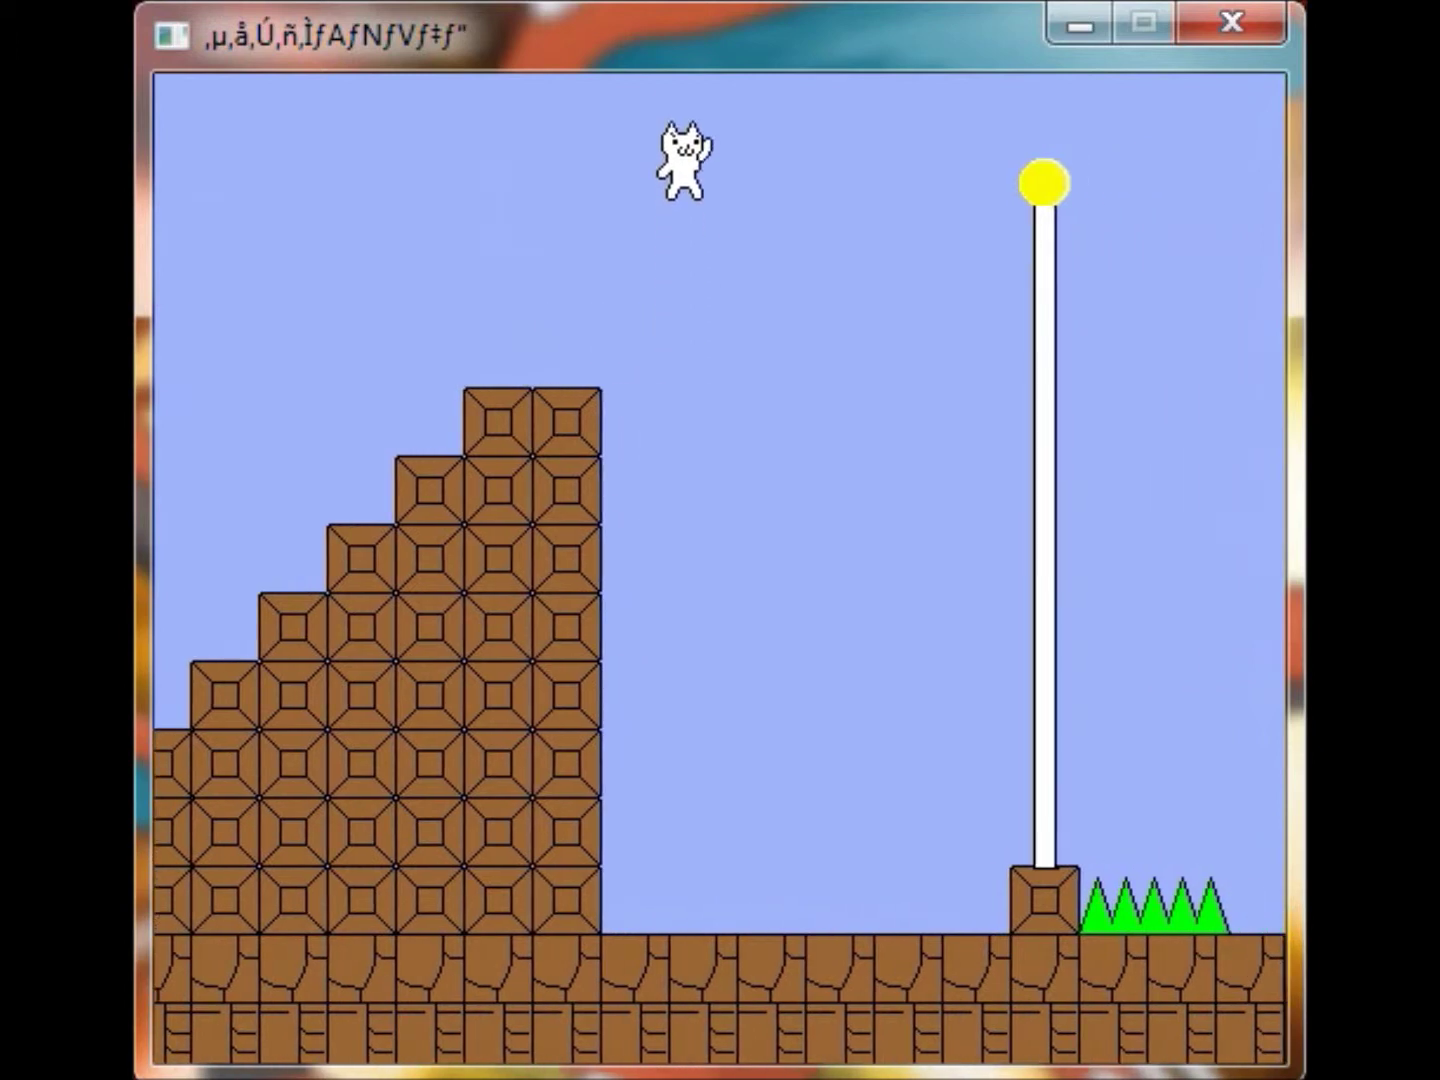
key("Right")
key("Right")
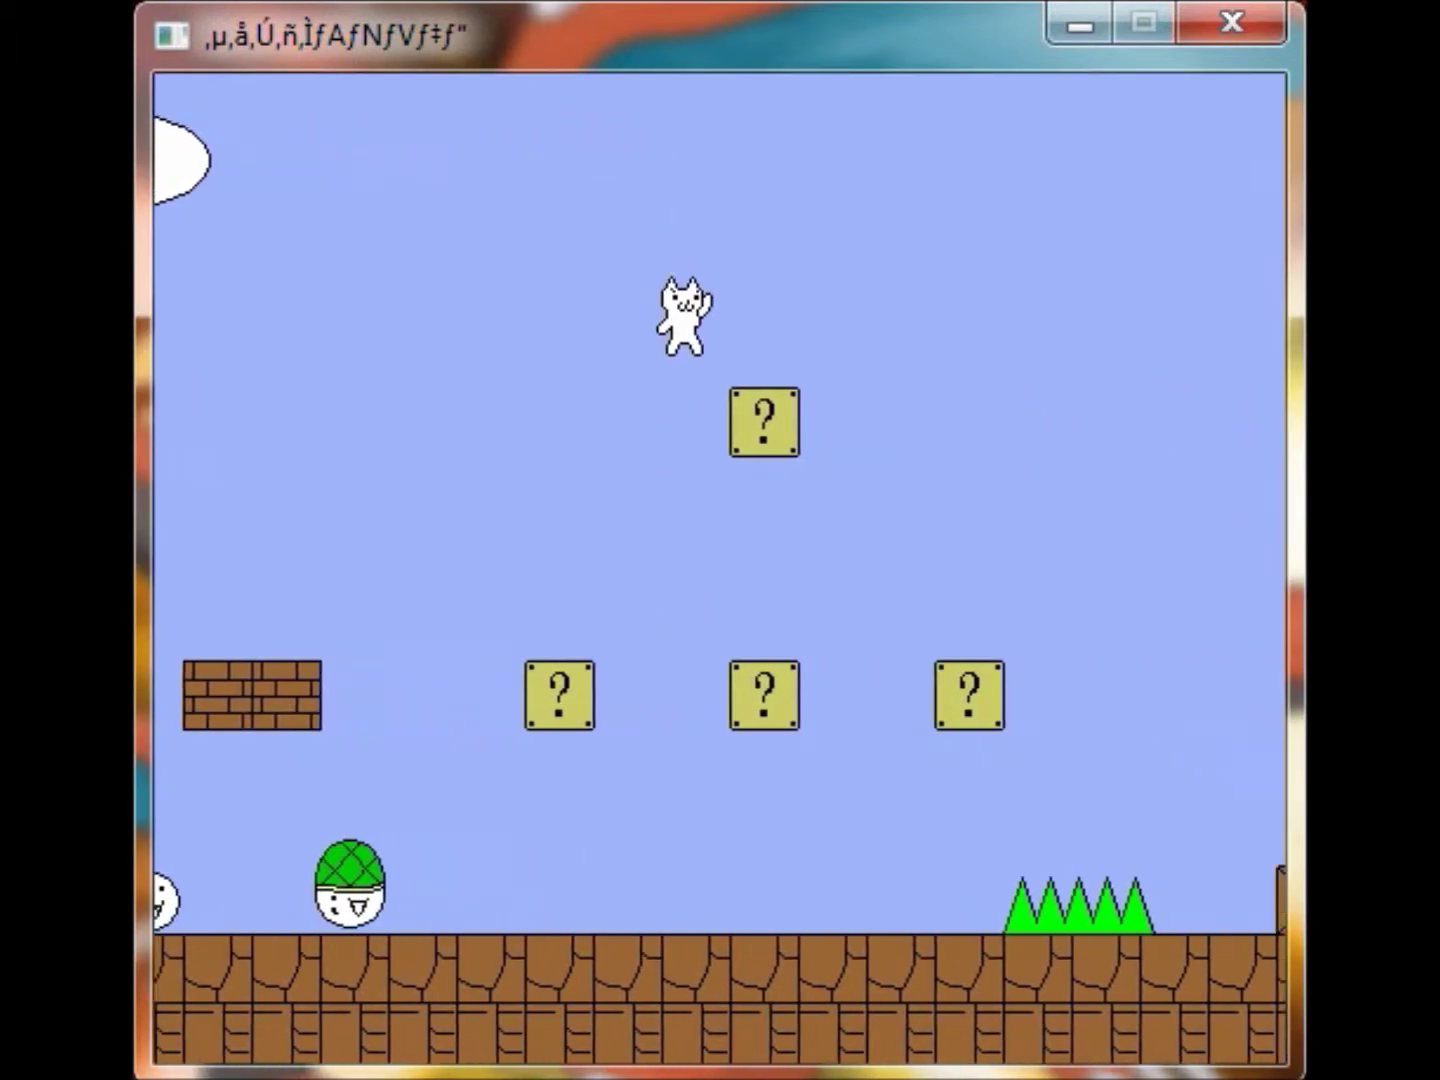
In the new level, cross the question blocks and pit to the block stairs
key("Right")
key("Up")
key("Right")
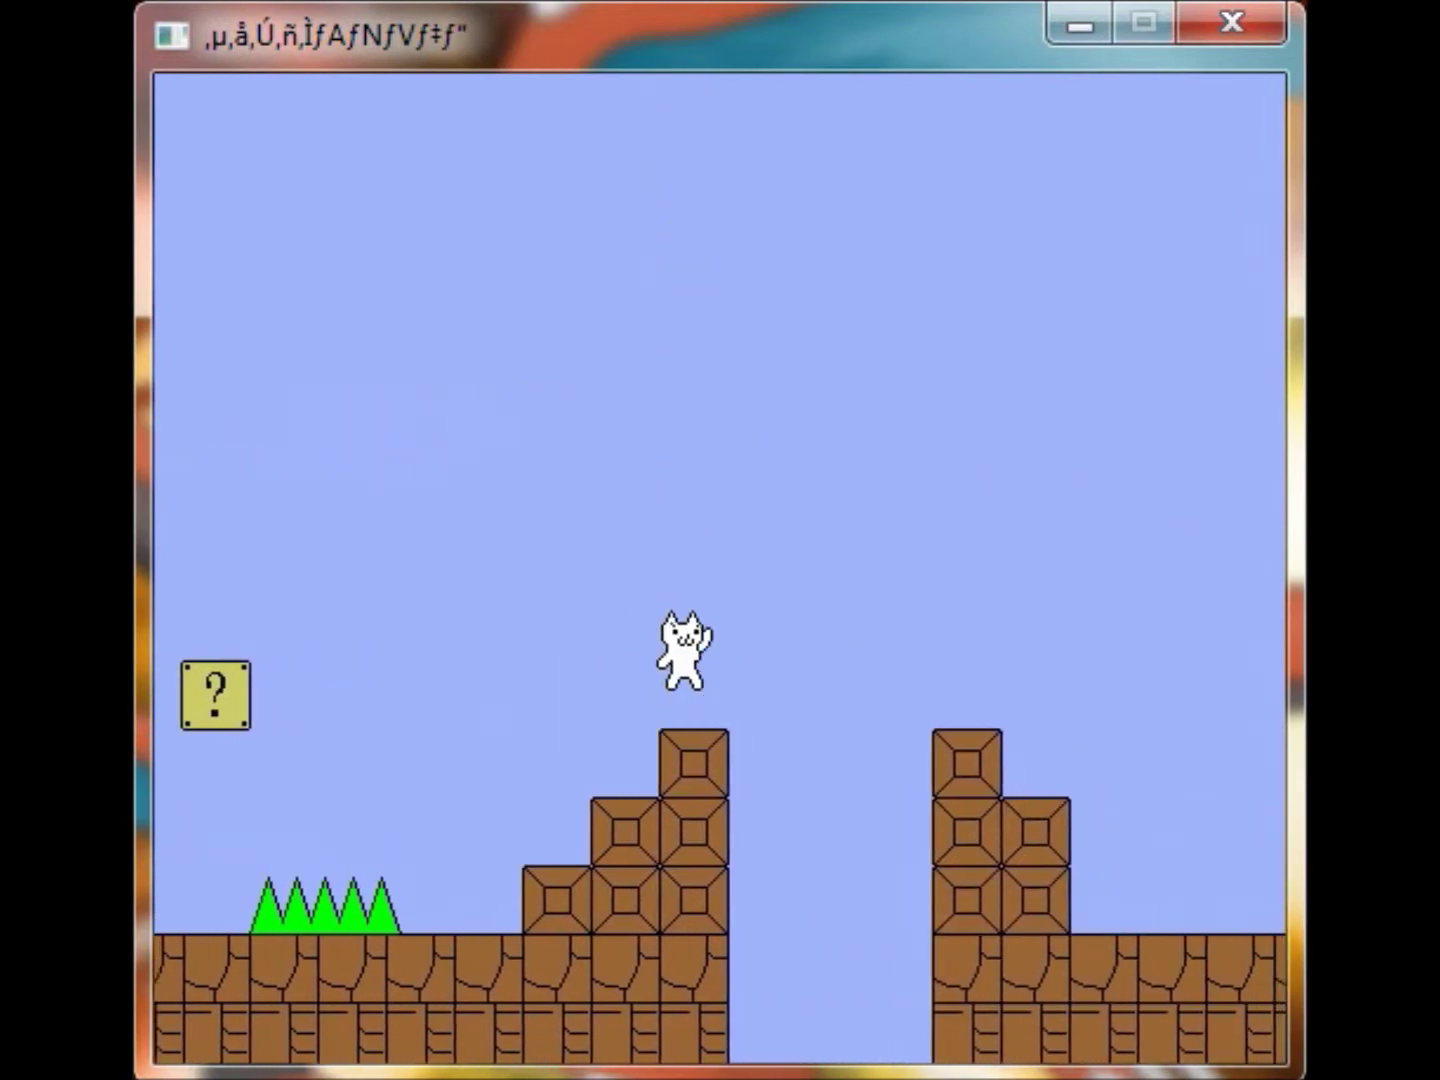
key("Right")
key("Right")
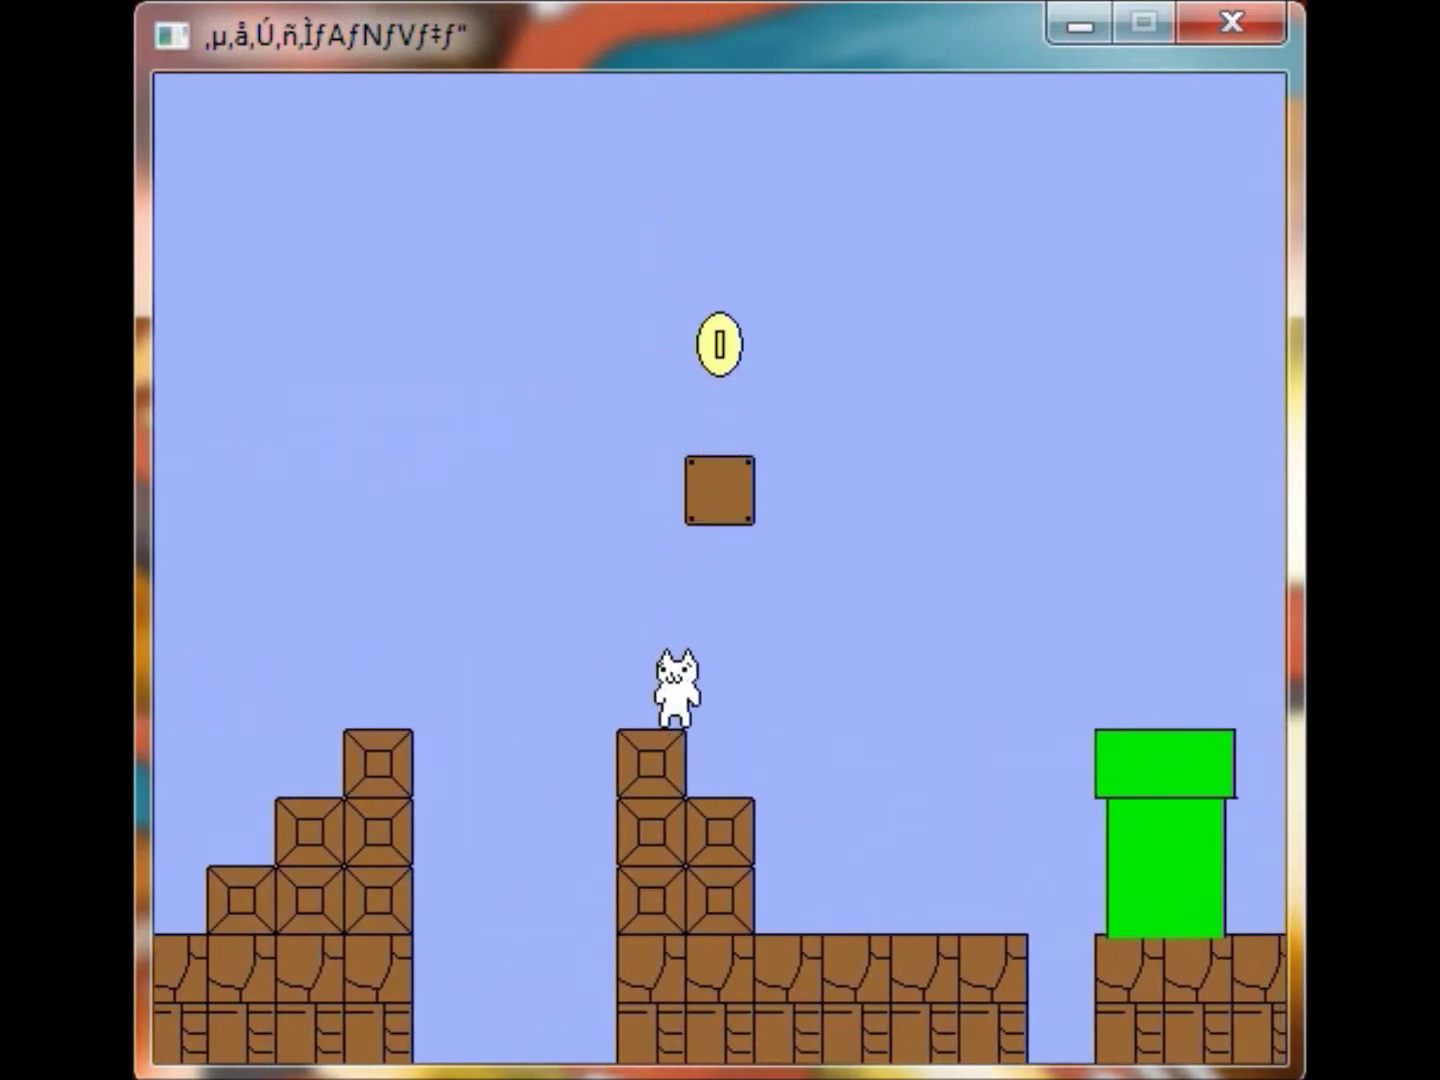
key("Up")
key("Right")
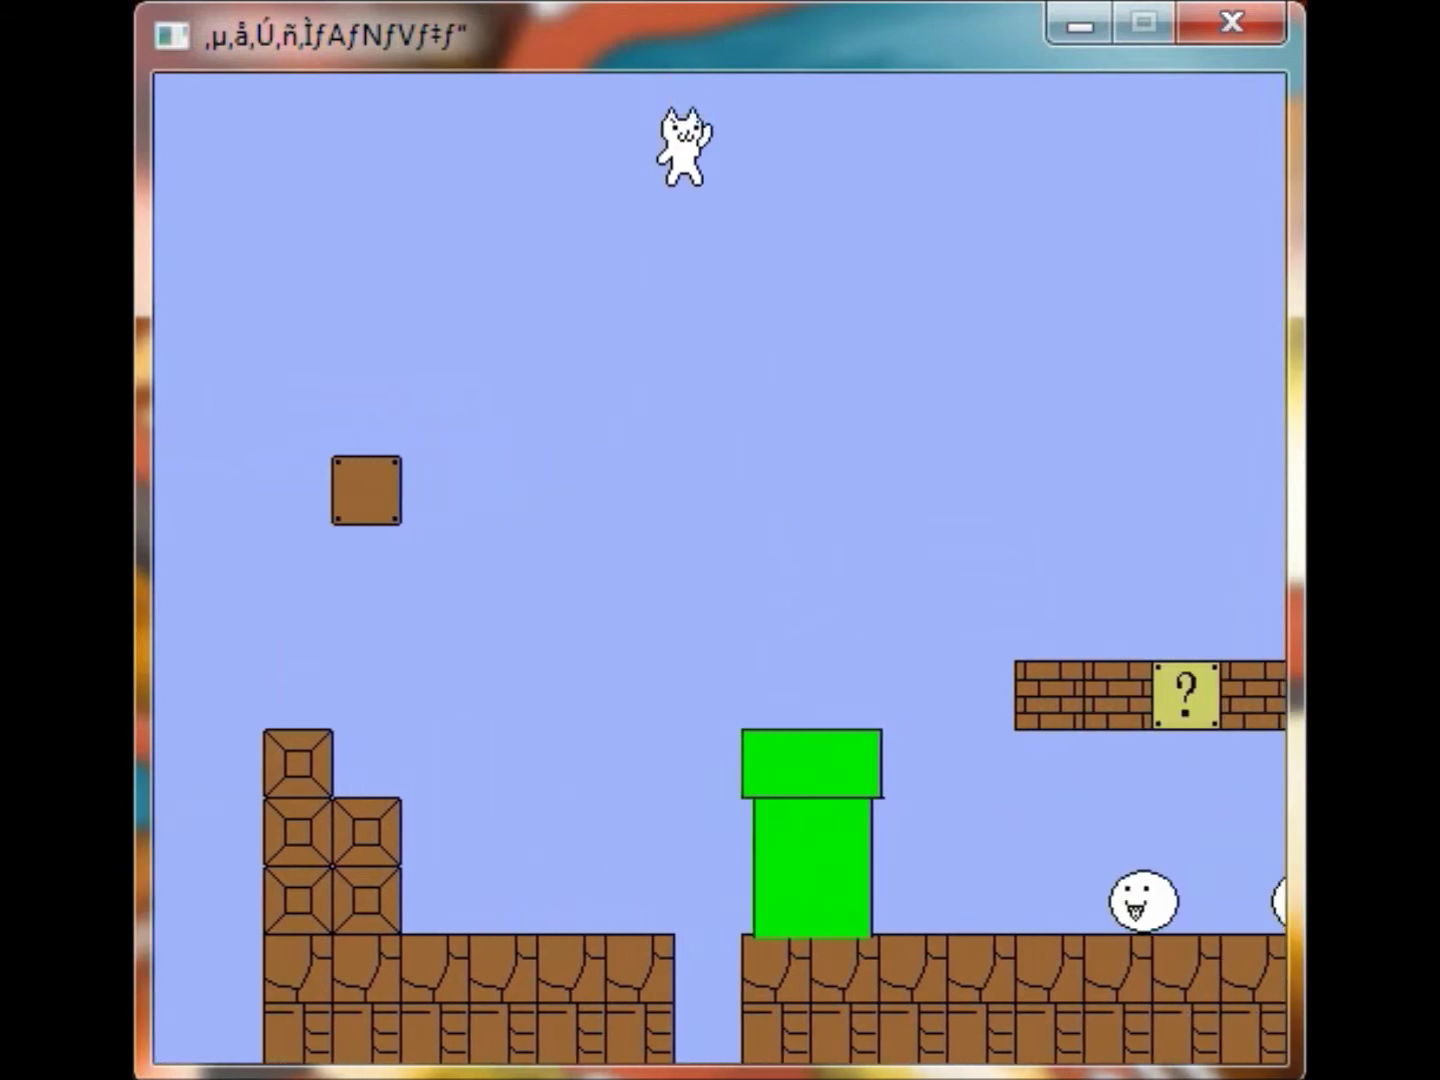
key("Right")
key("Right")
key("Right")
key("Right")
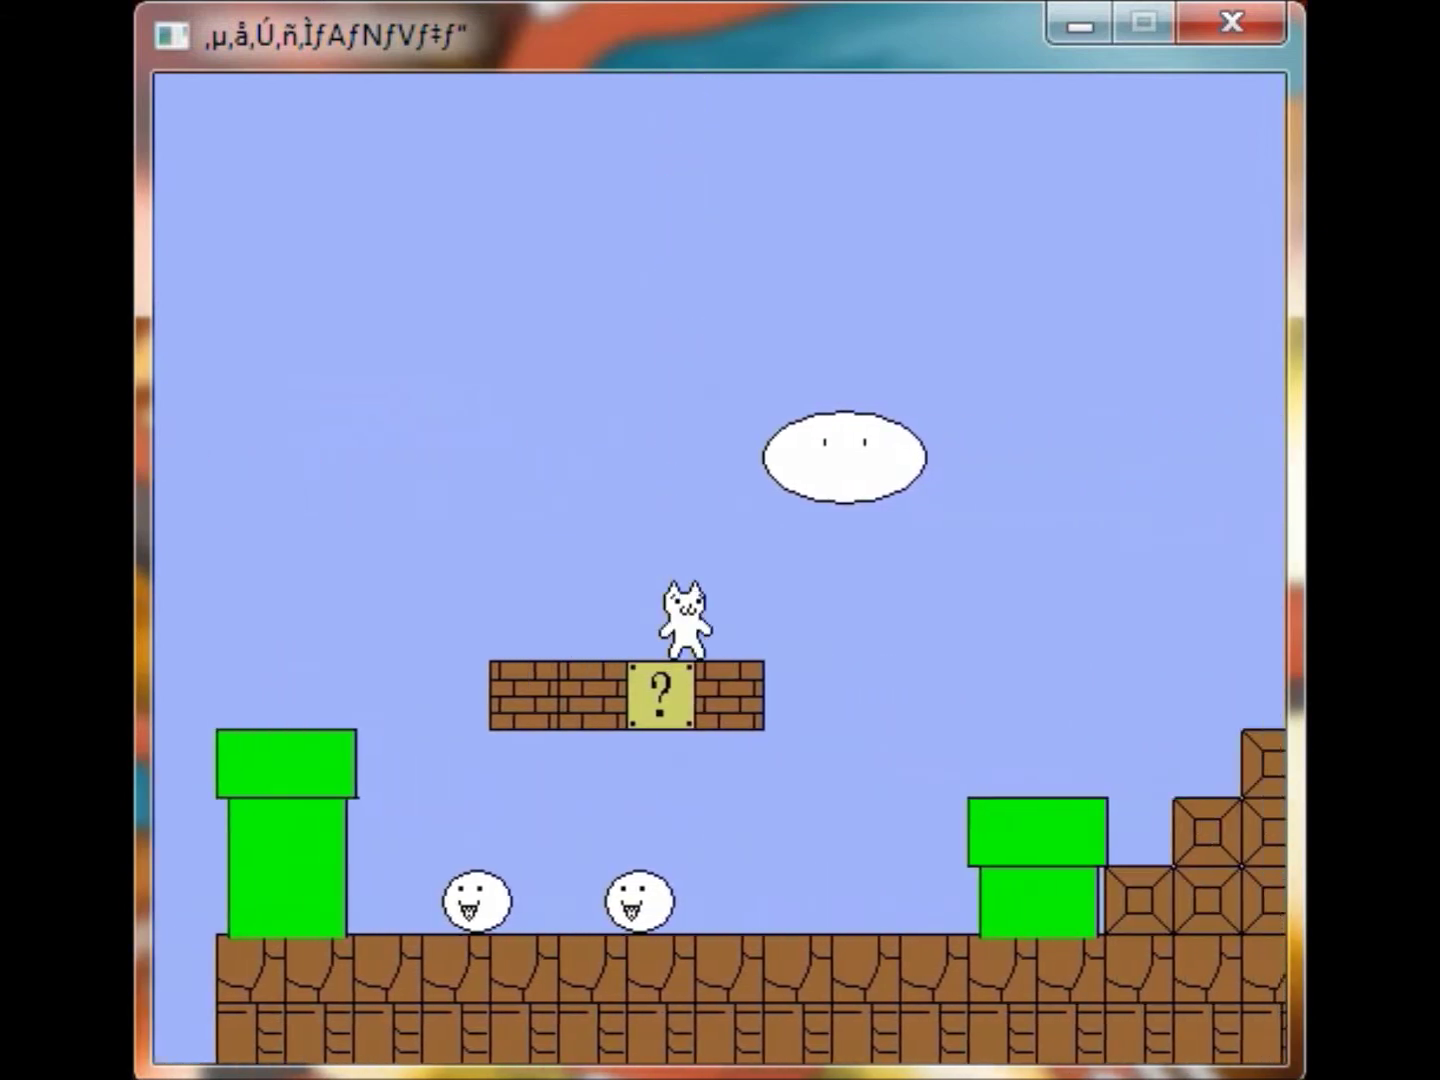
Back away from the falling enemies, then jump over them onto the staircase
key("Up")
key("Right")
key("Right")
key("Left")
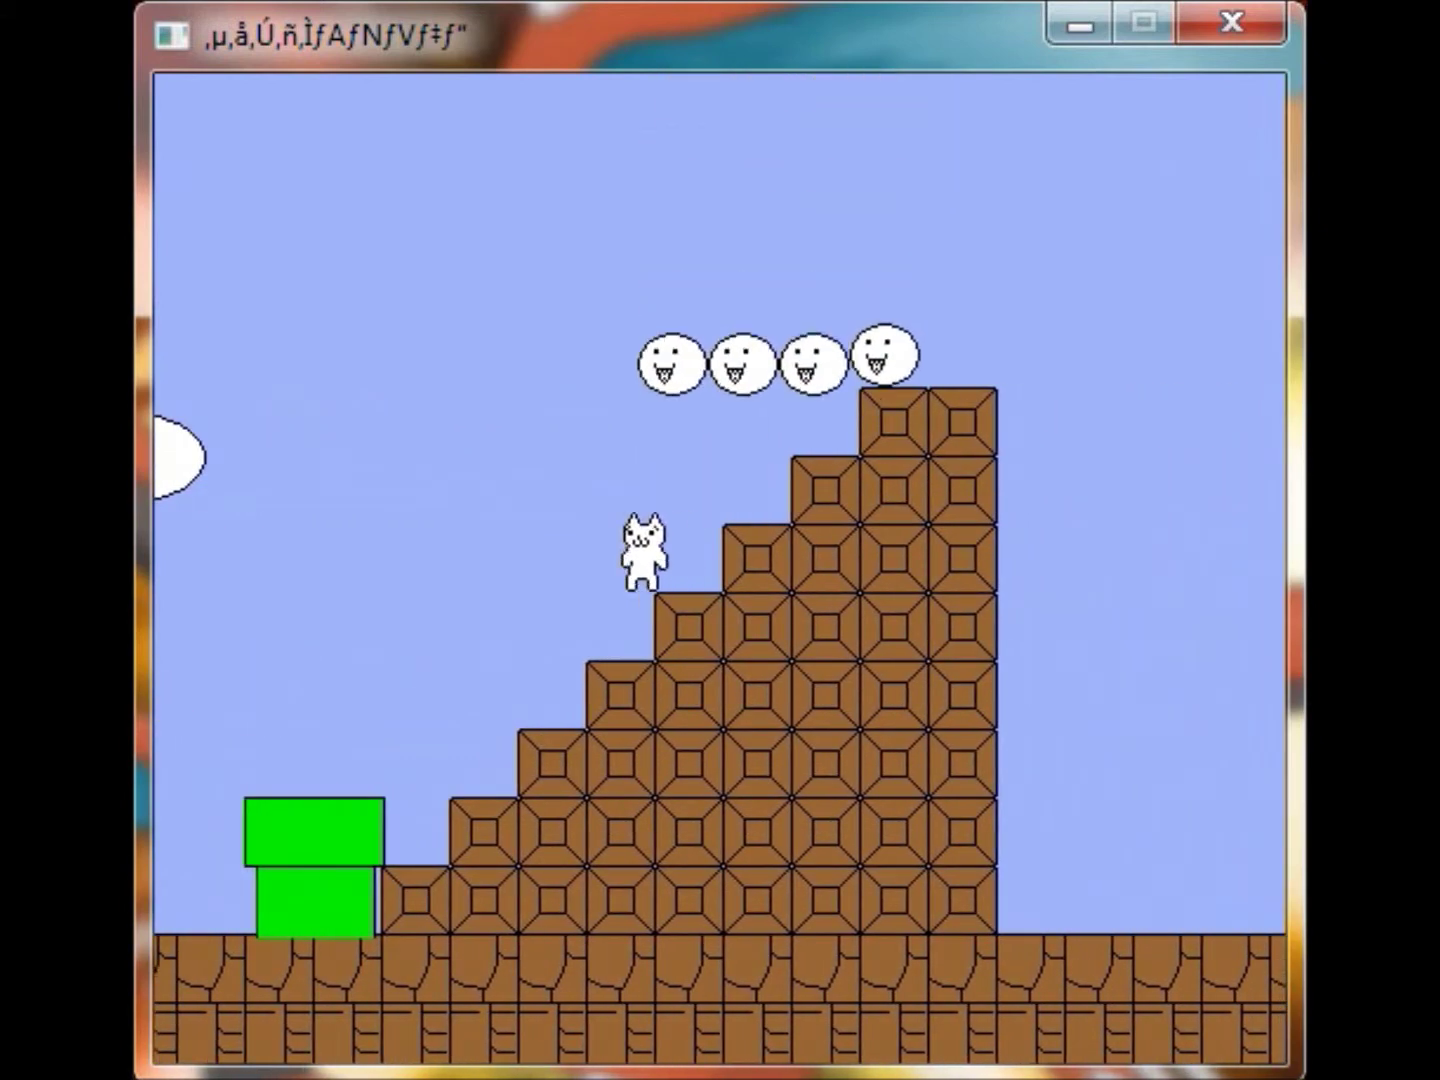
key("Left")
key("Left")
key("Left")
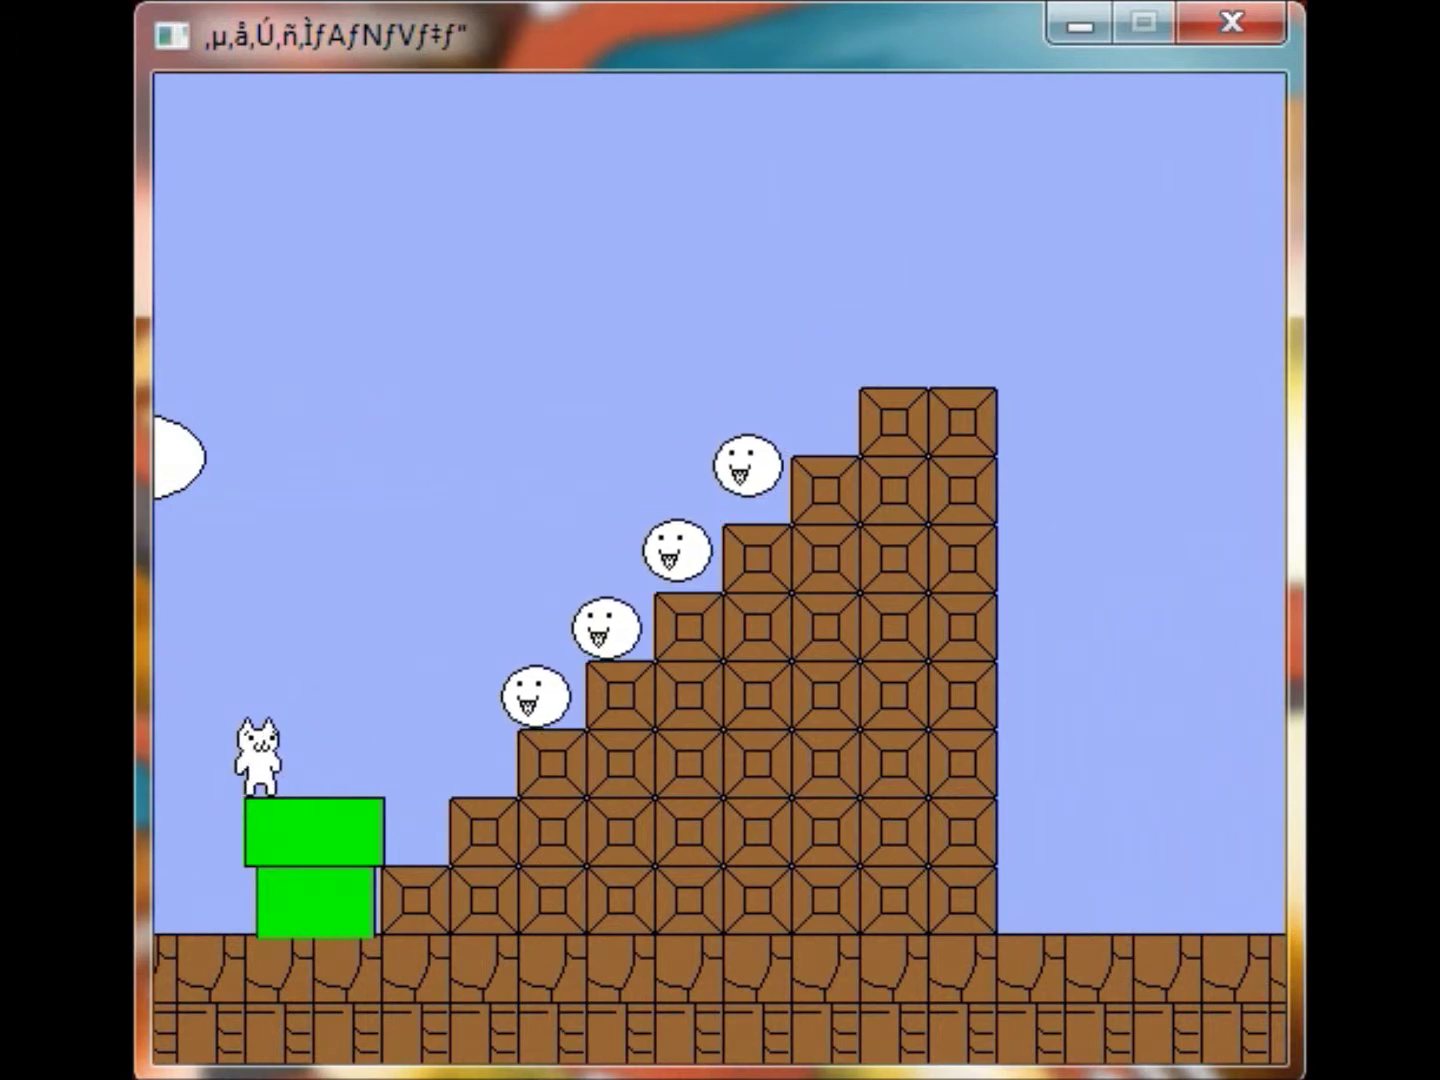
key("Up")
key("Right")
key("Right")
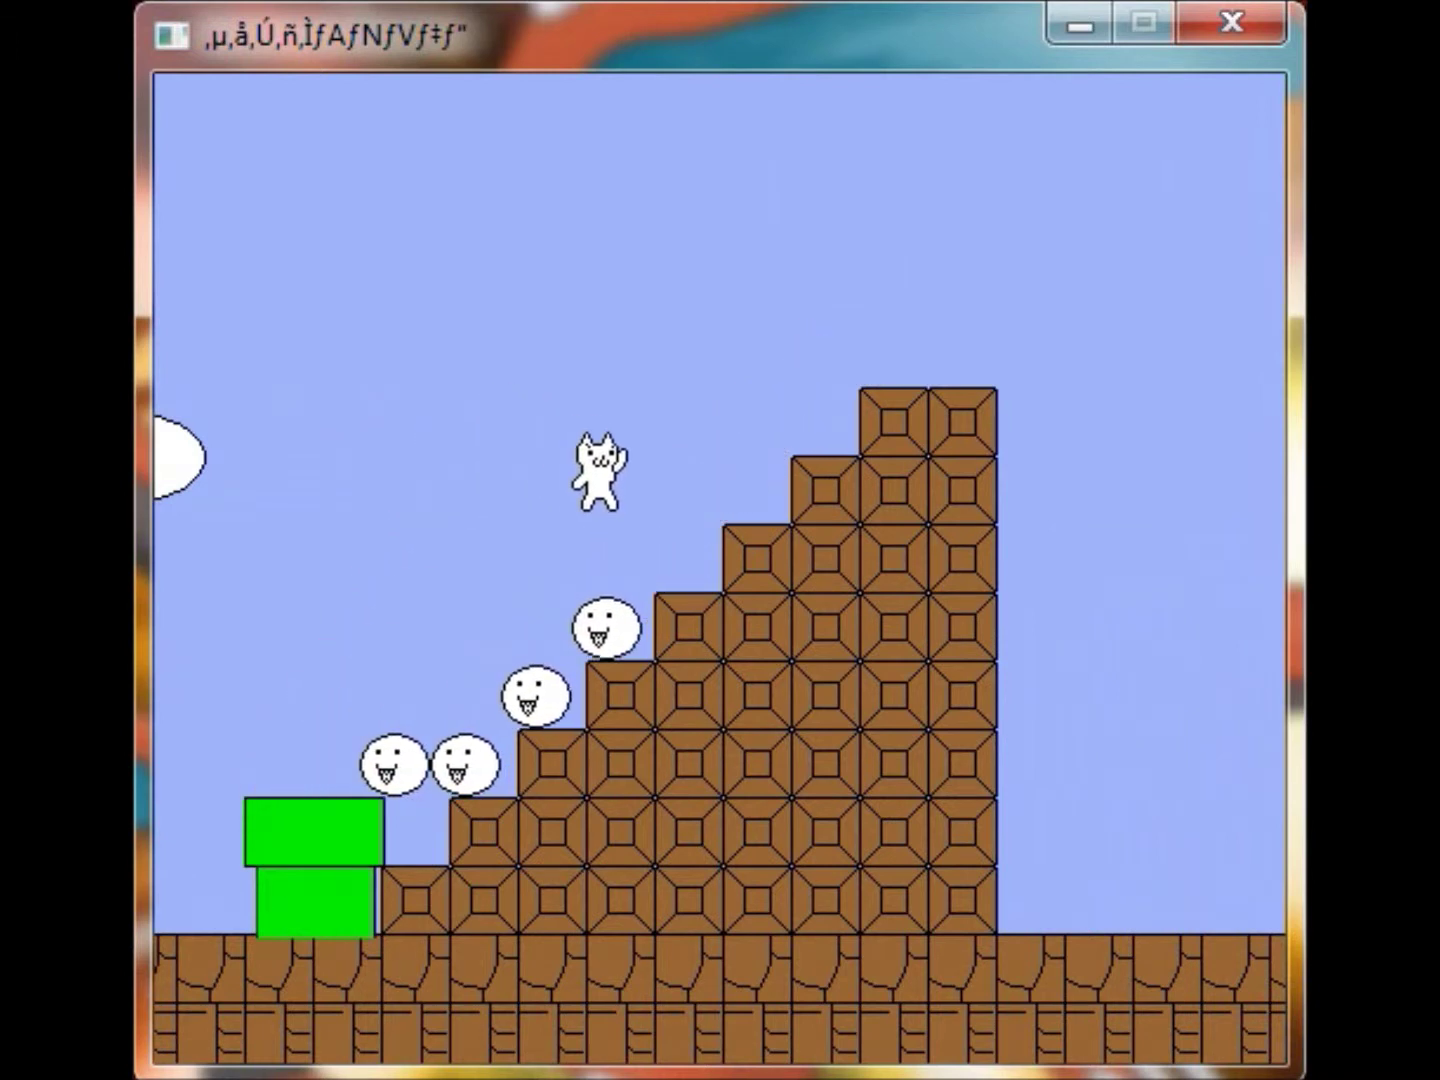
key("Right")
Climb the staircase, leap over the flagpole and walk into the castle doorway
key("Up")
key("Right")
key("Right")
key("Right")
key("Right")
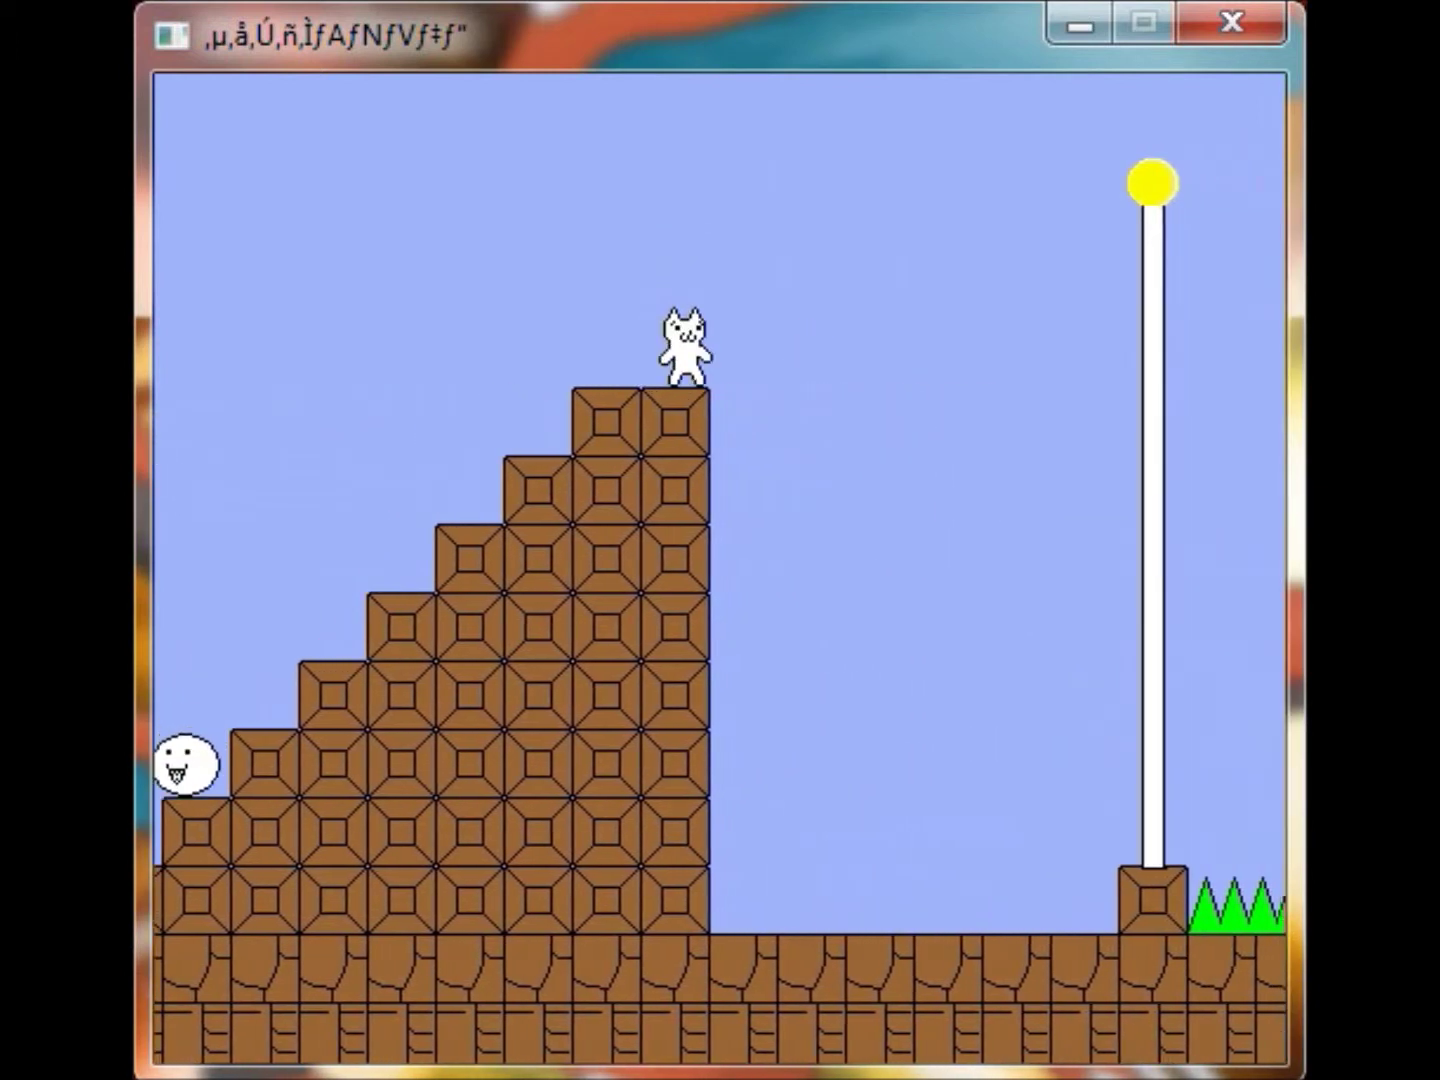
key("Right")
key("Up")
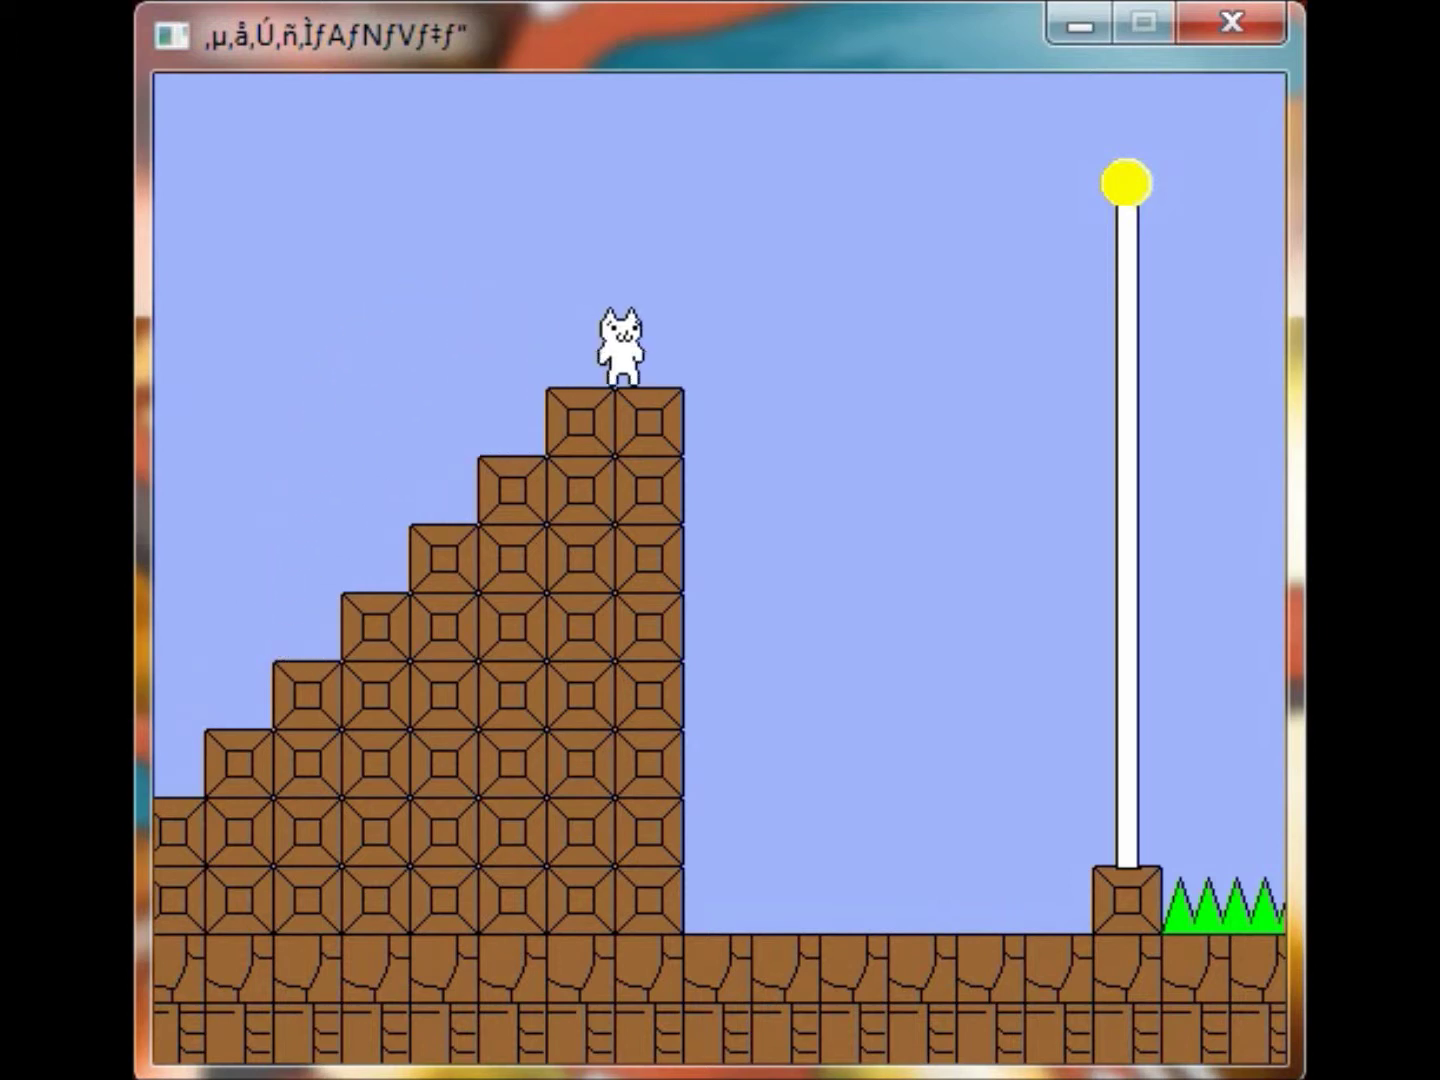
key("Up")
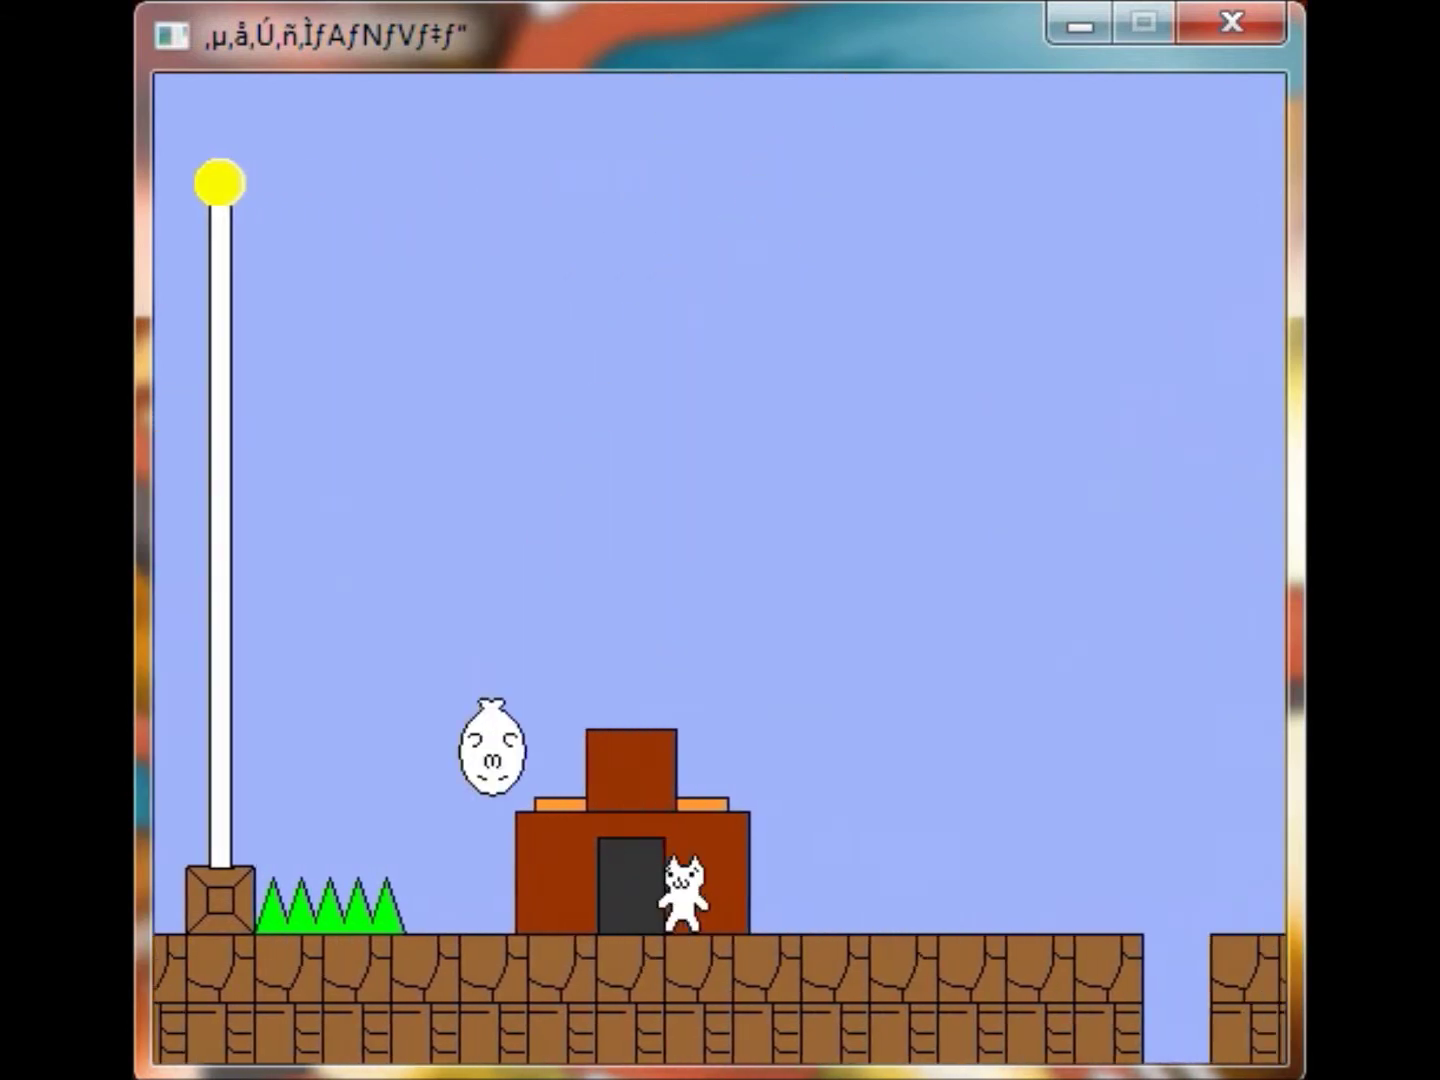
key("Left")
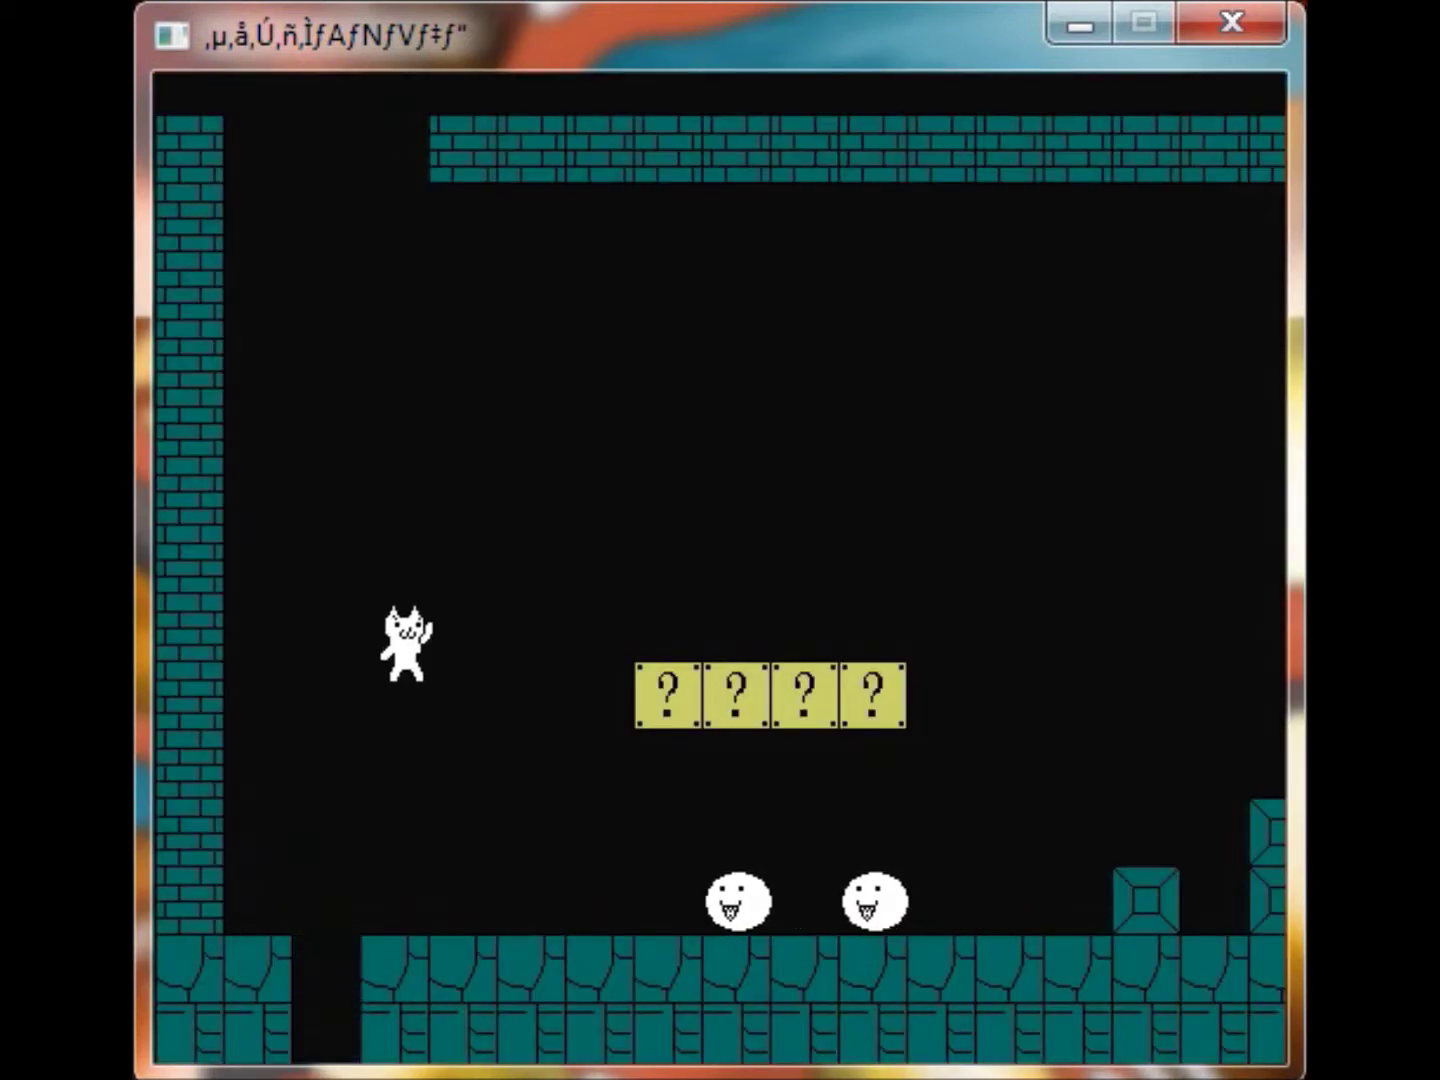
In the dark castle, hop across the pillars and high-jump over the enemies
key("Right")
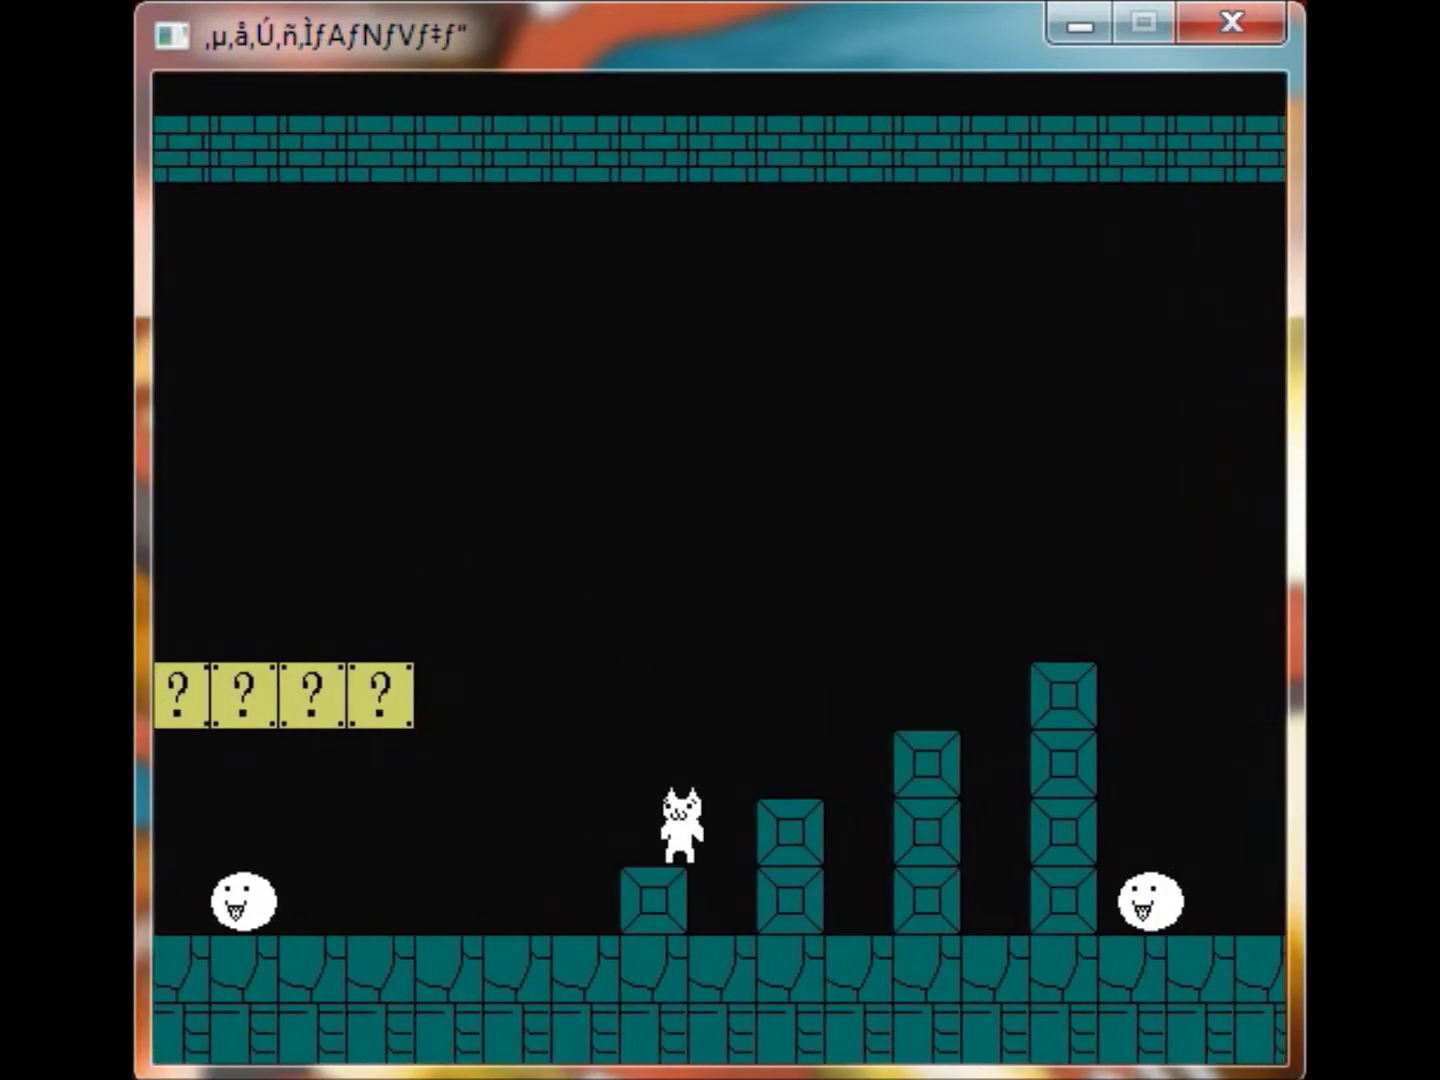
key("Up")
key("Right")
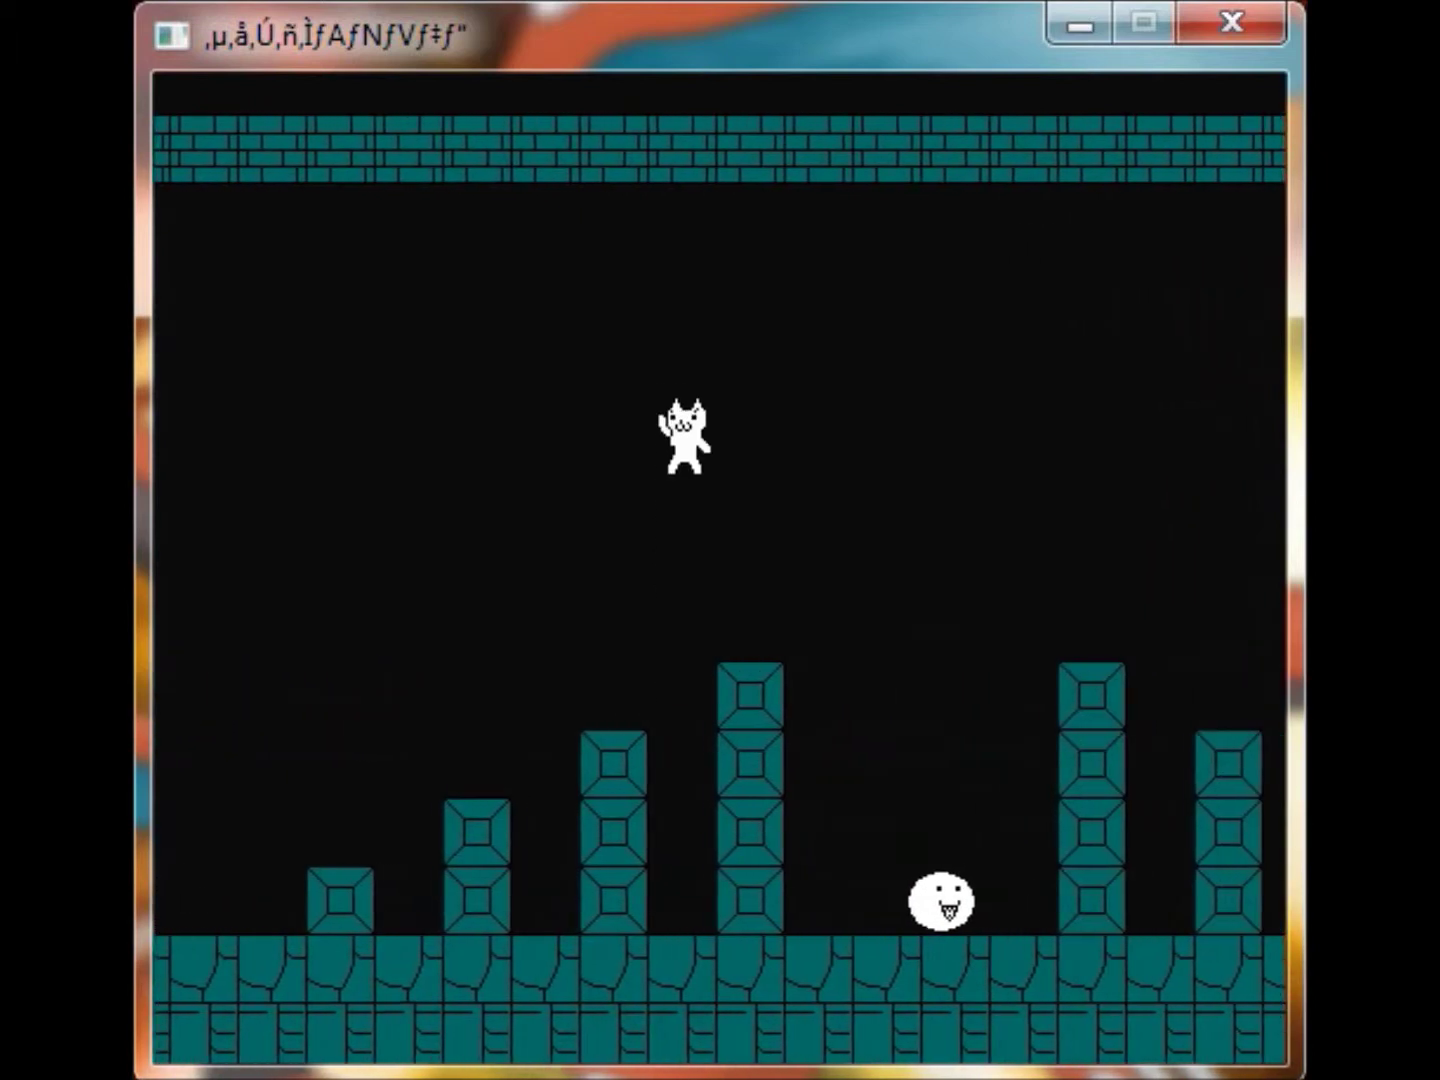
key("Up")
key("Right")
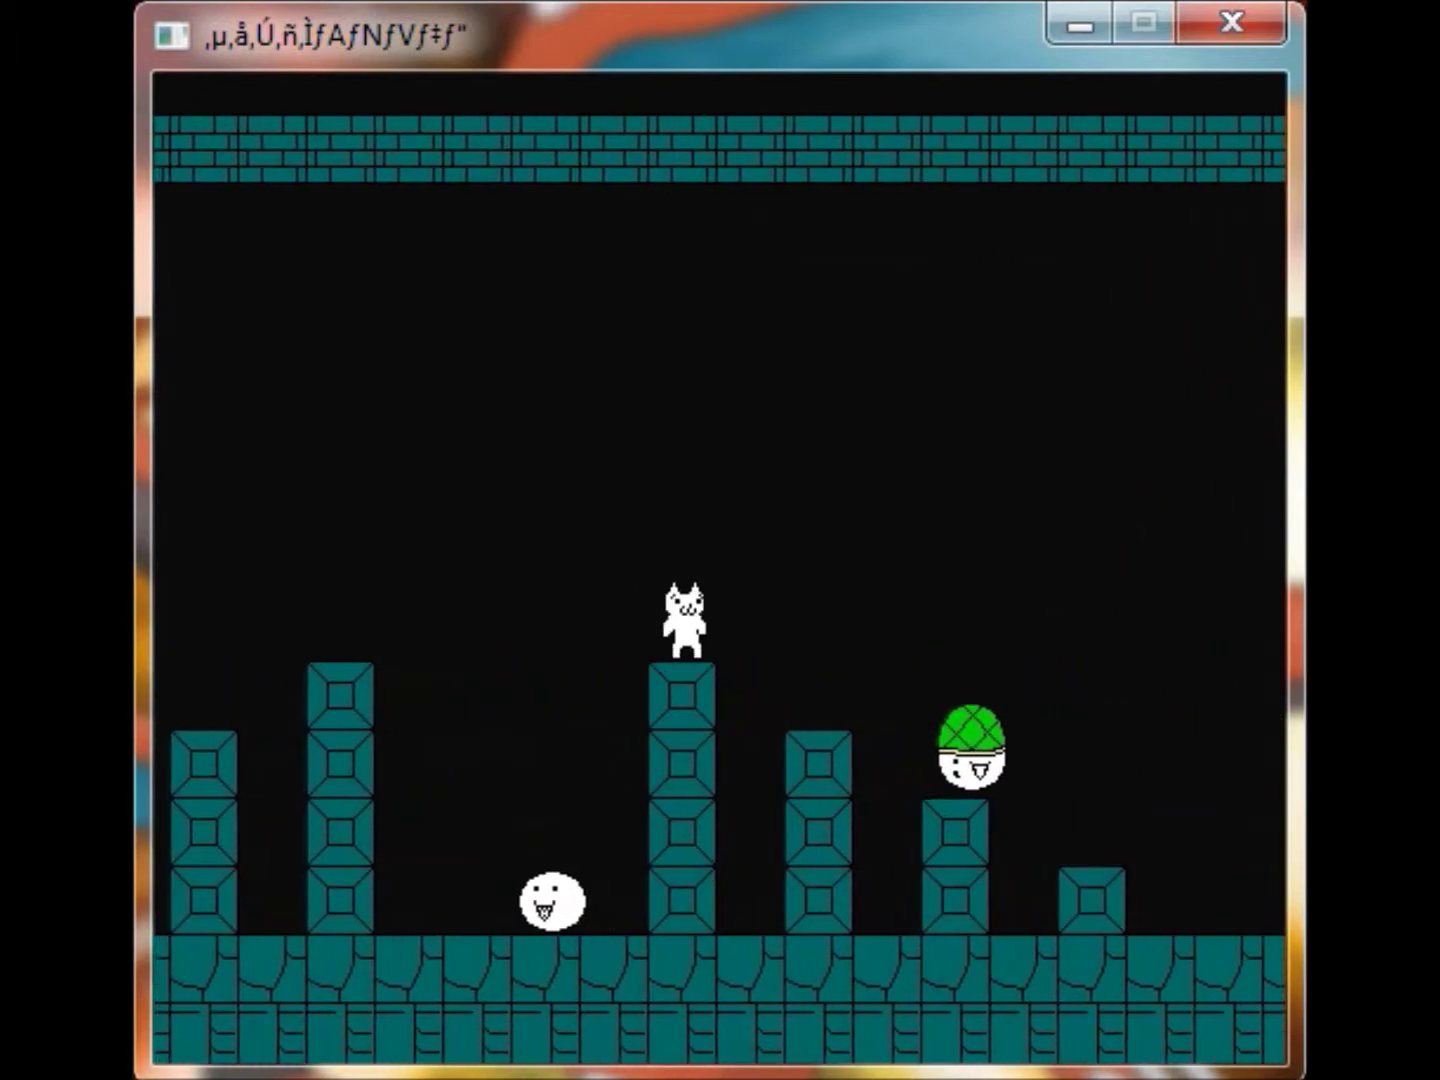
key("Up")
key("Right")
key("Up")
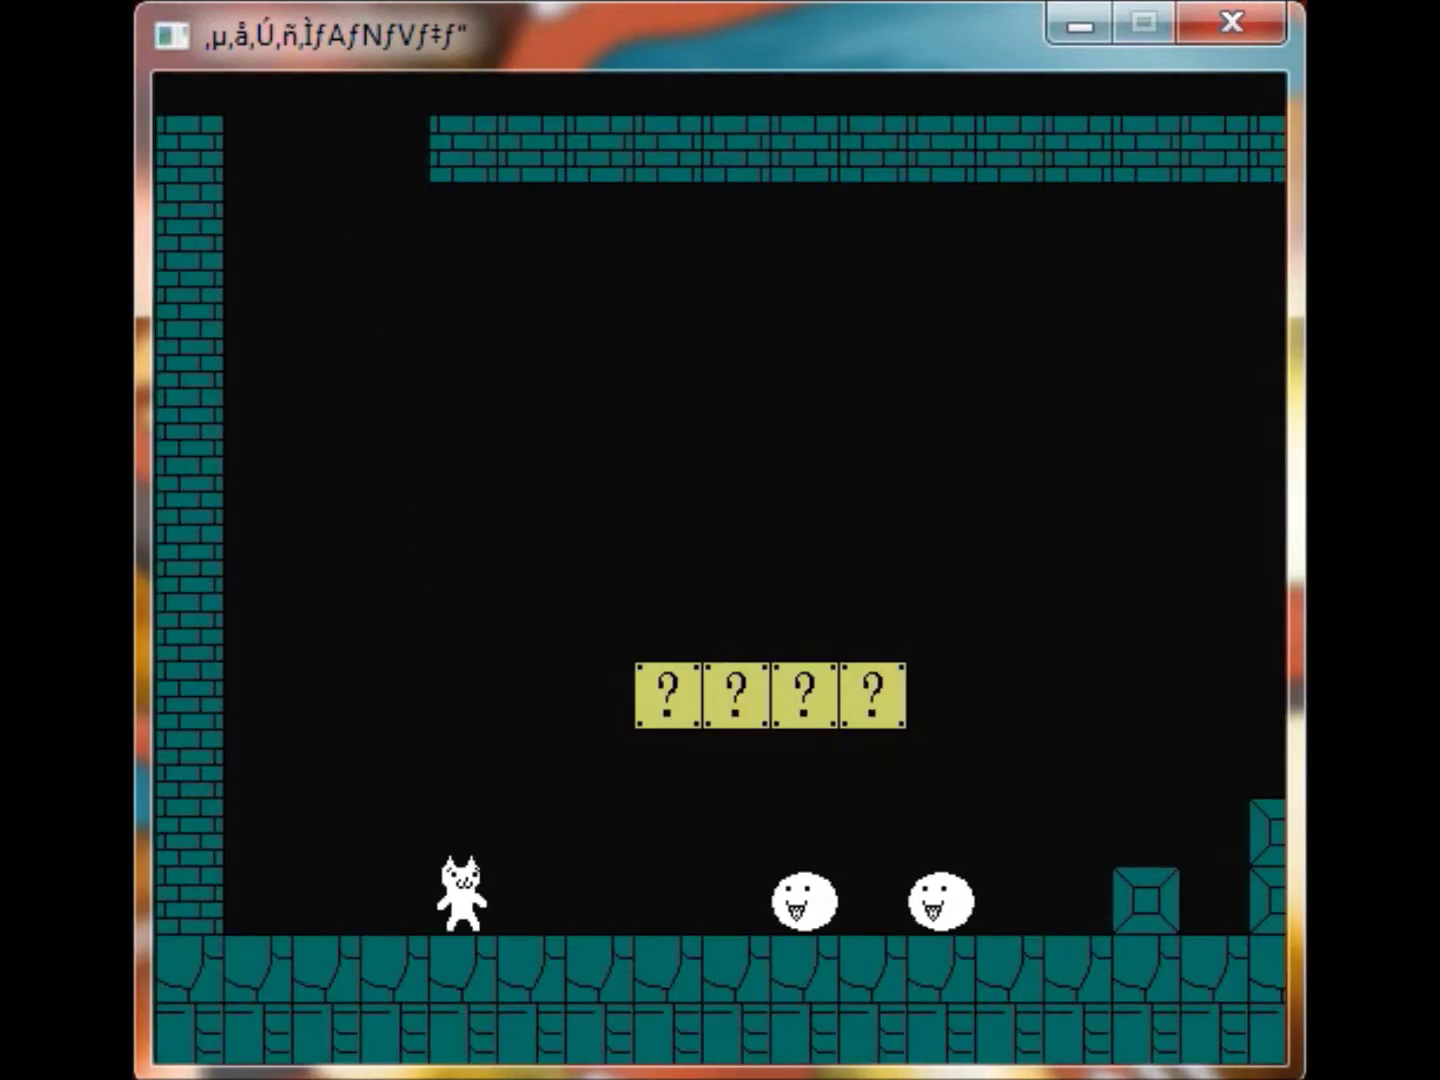
Cross the question blocks and stepped pillars, jumping past the helmet enemy
key("Right")
key("Up")
key("Right")
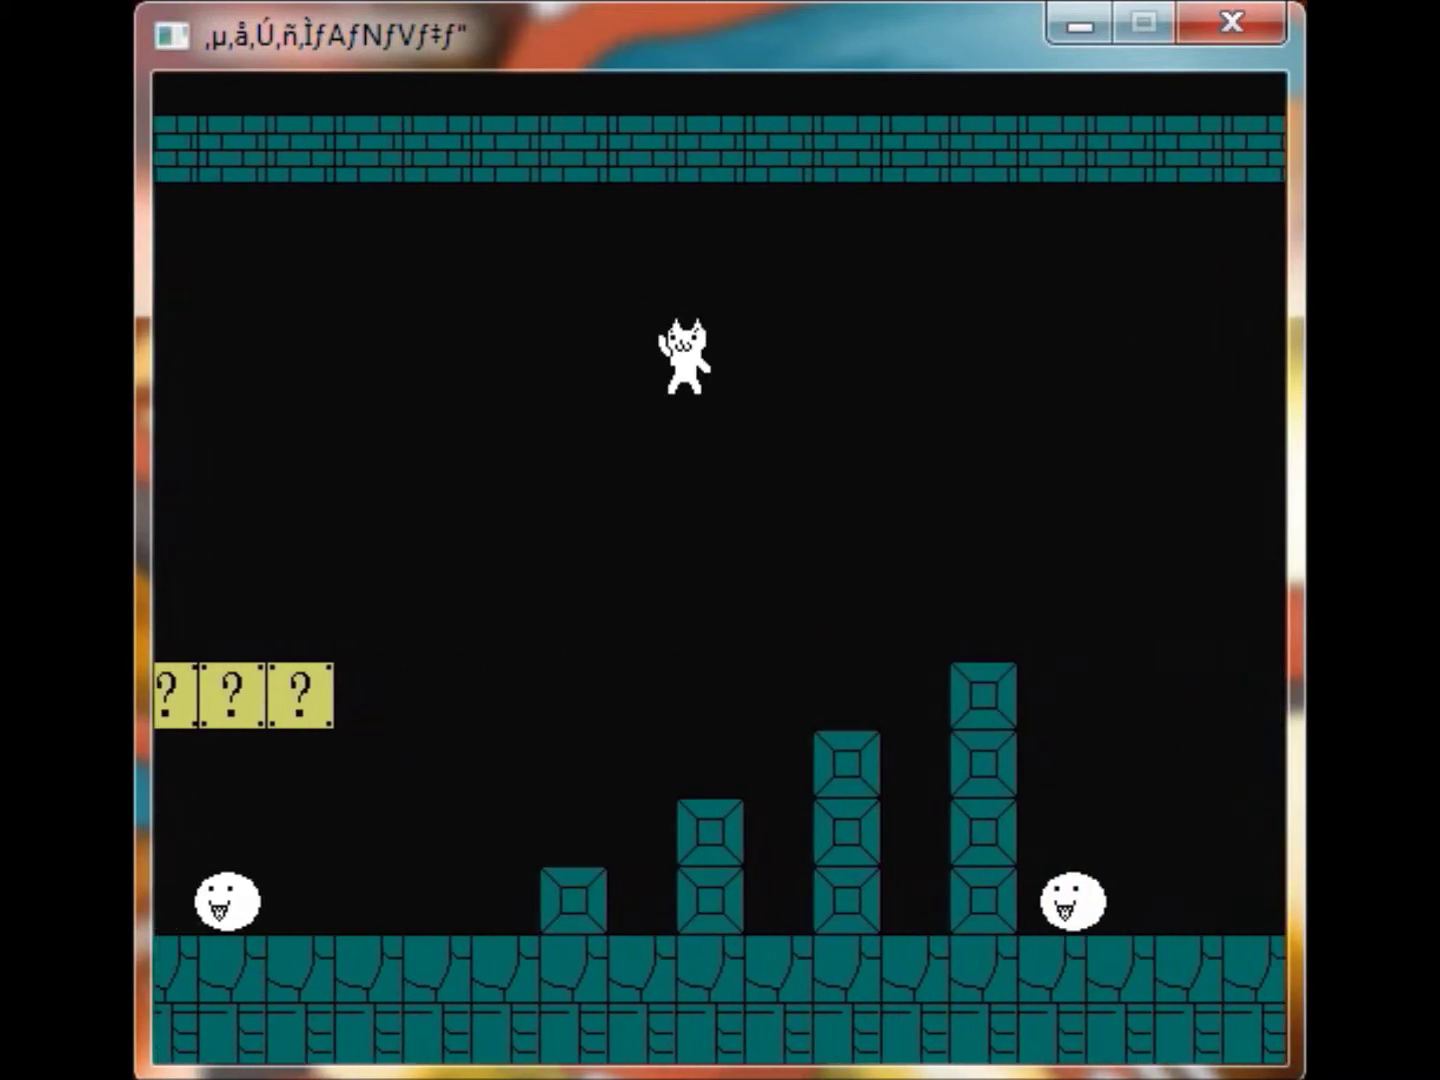
key("Up")
key("Right")
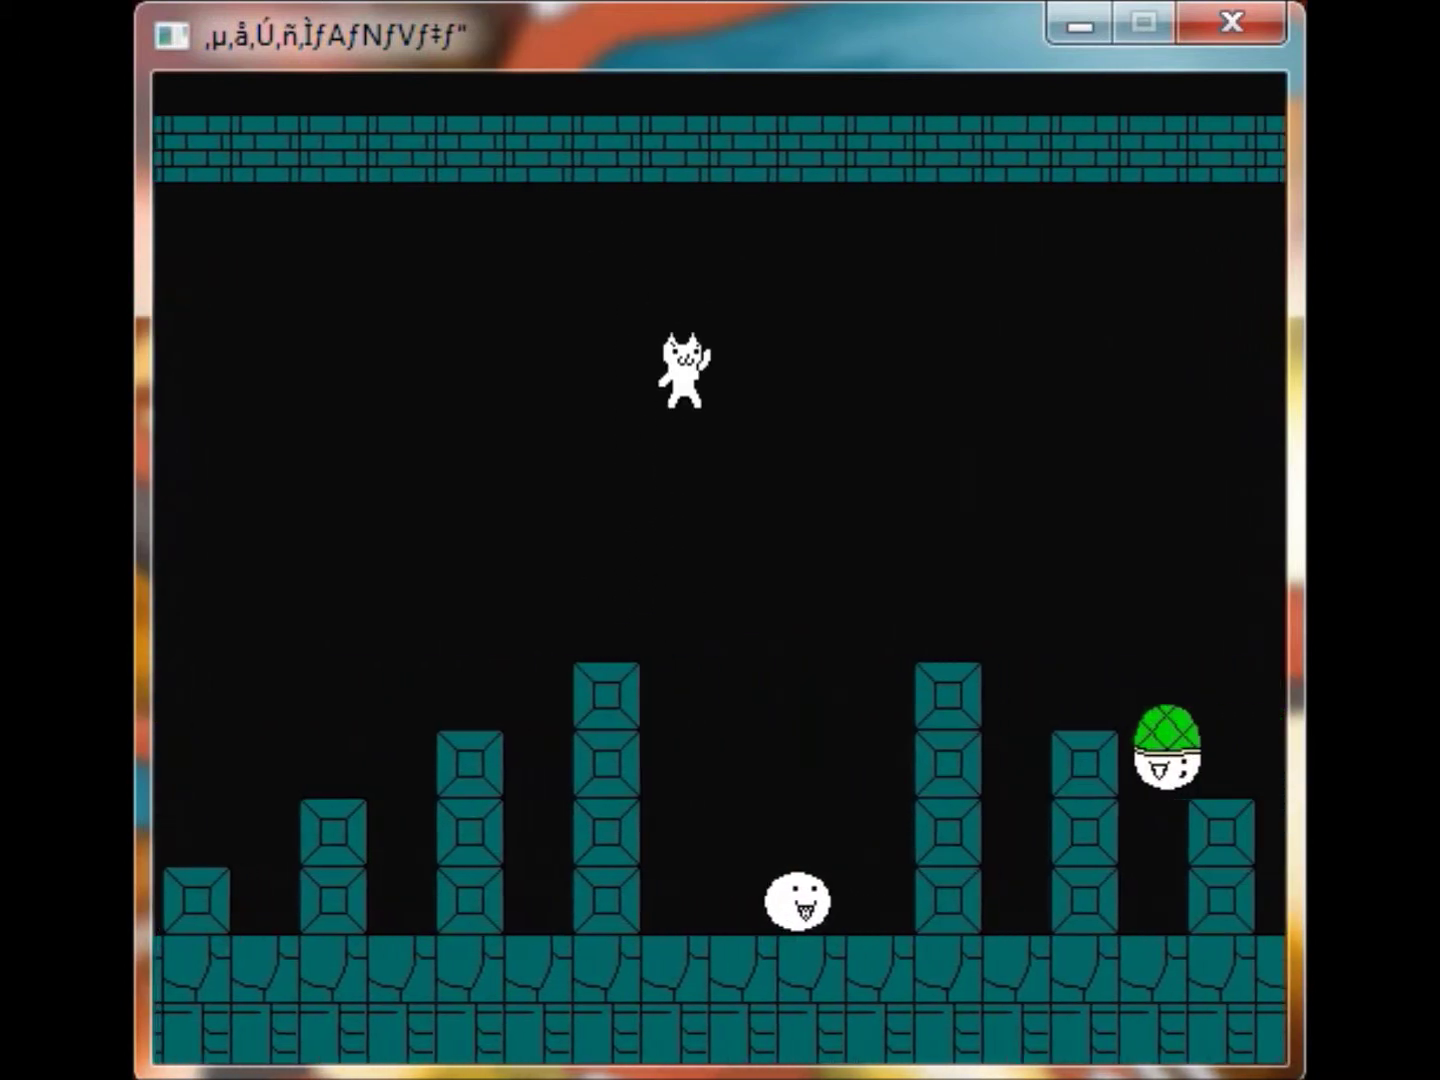
key("Right")
key("Up")
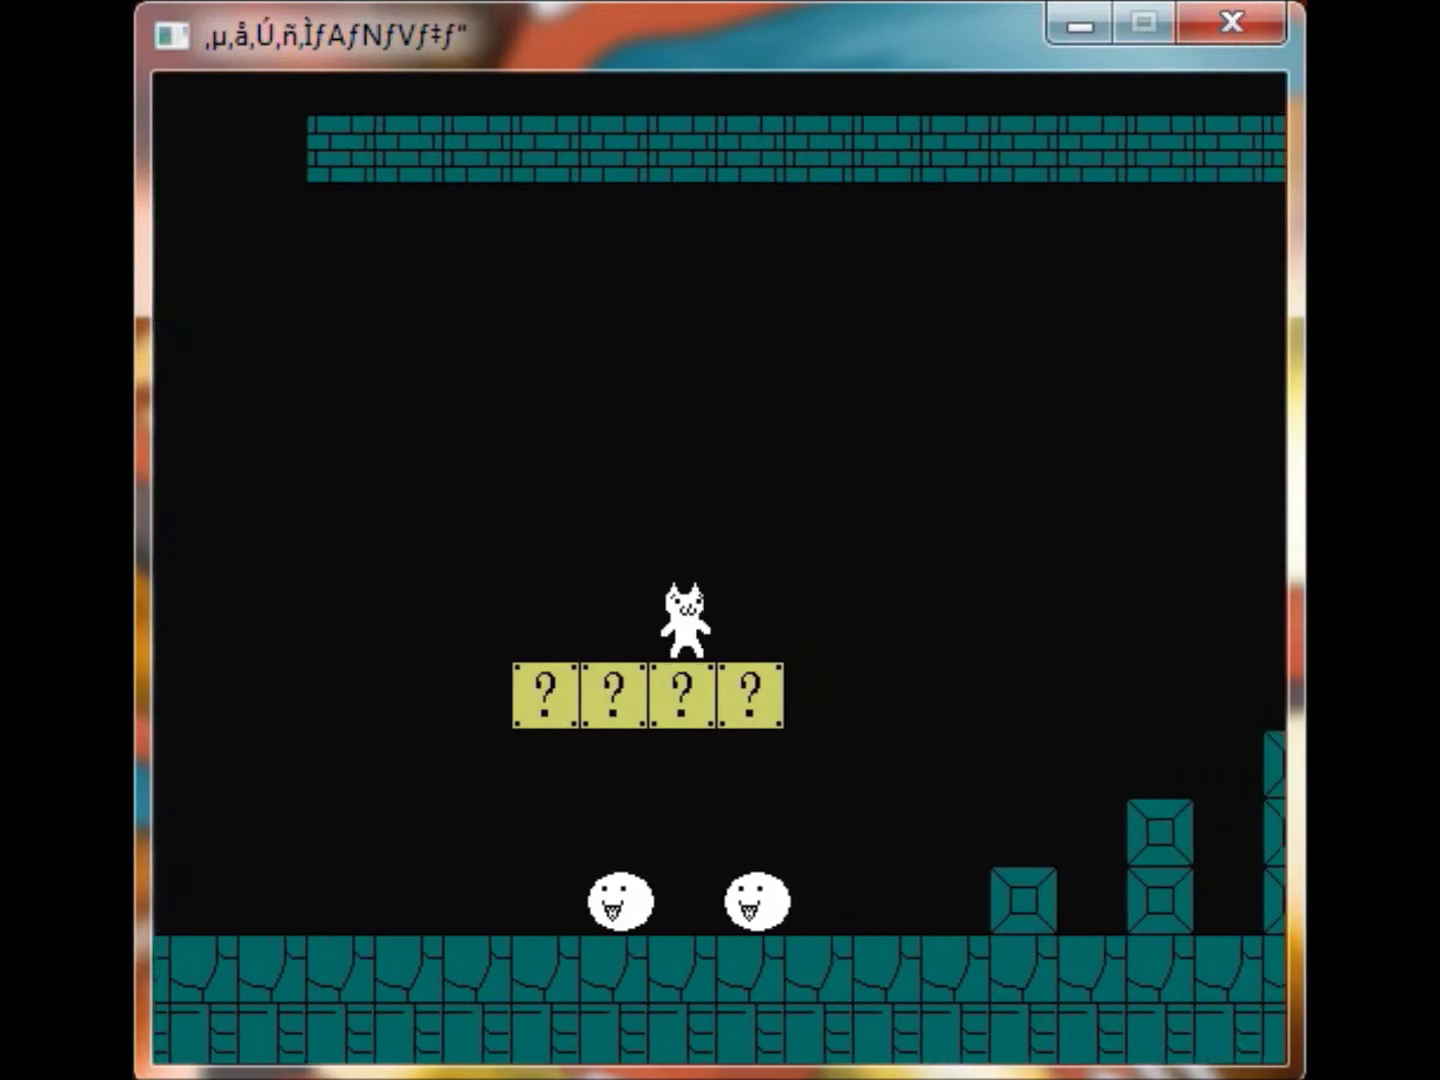
Jump over the next question blocks and pillars, then run along the castle floor
key("Up")
key("Up")
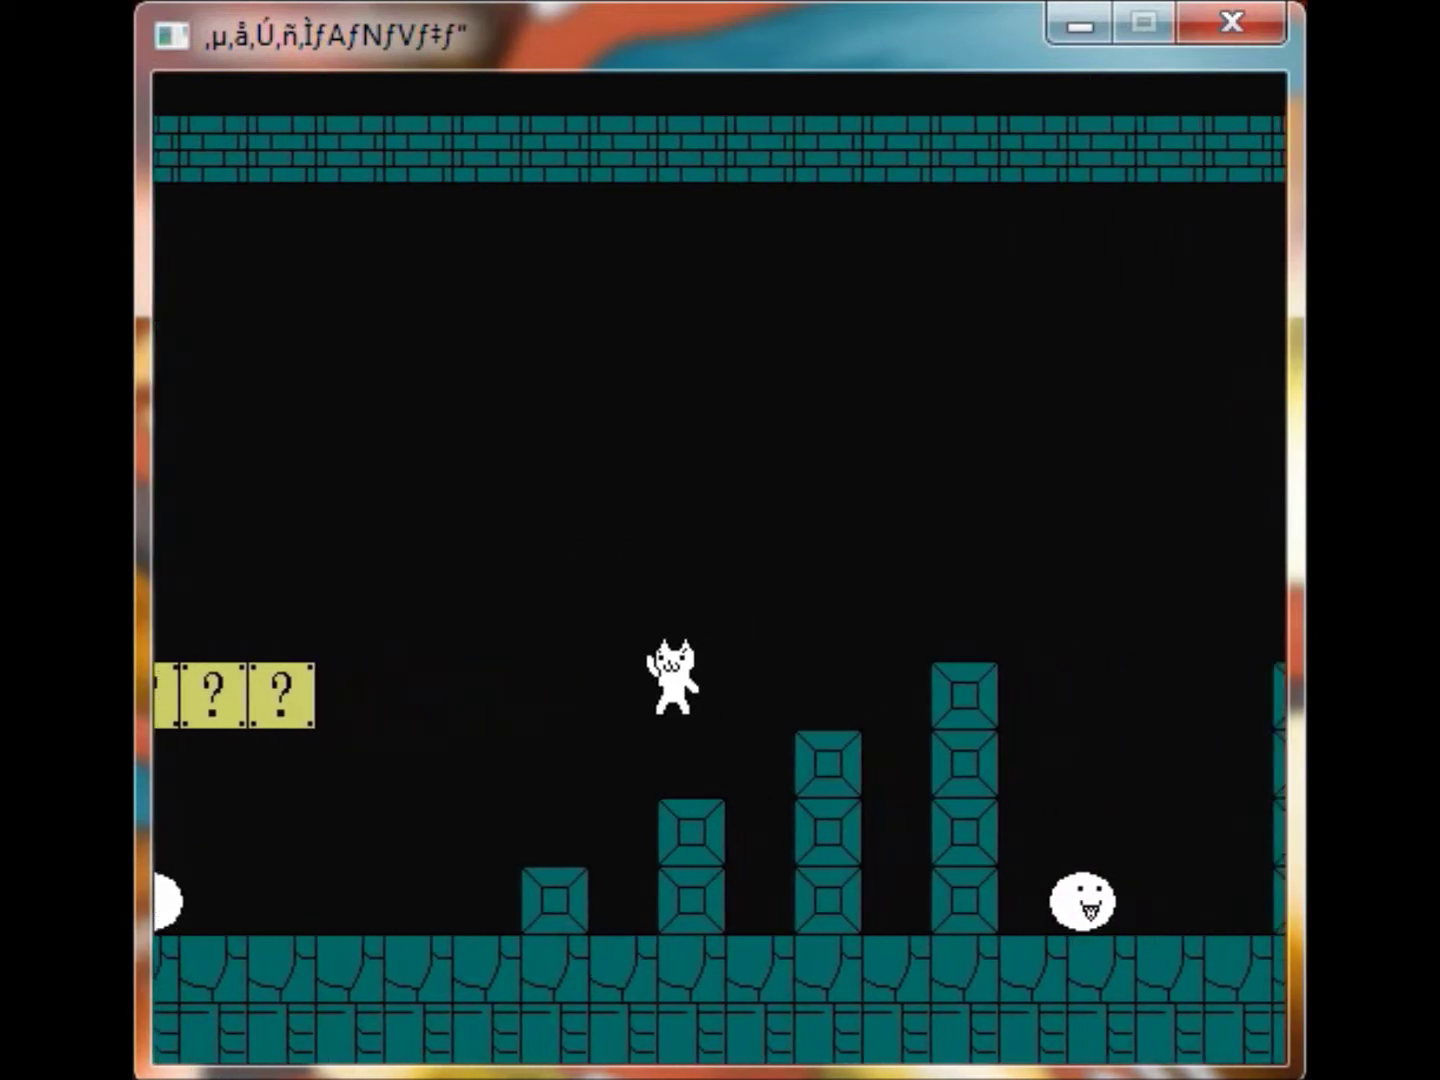
key("Up")
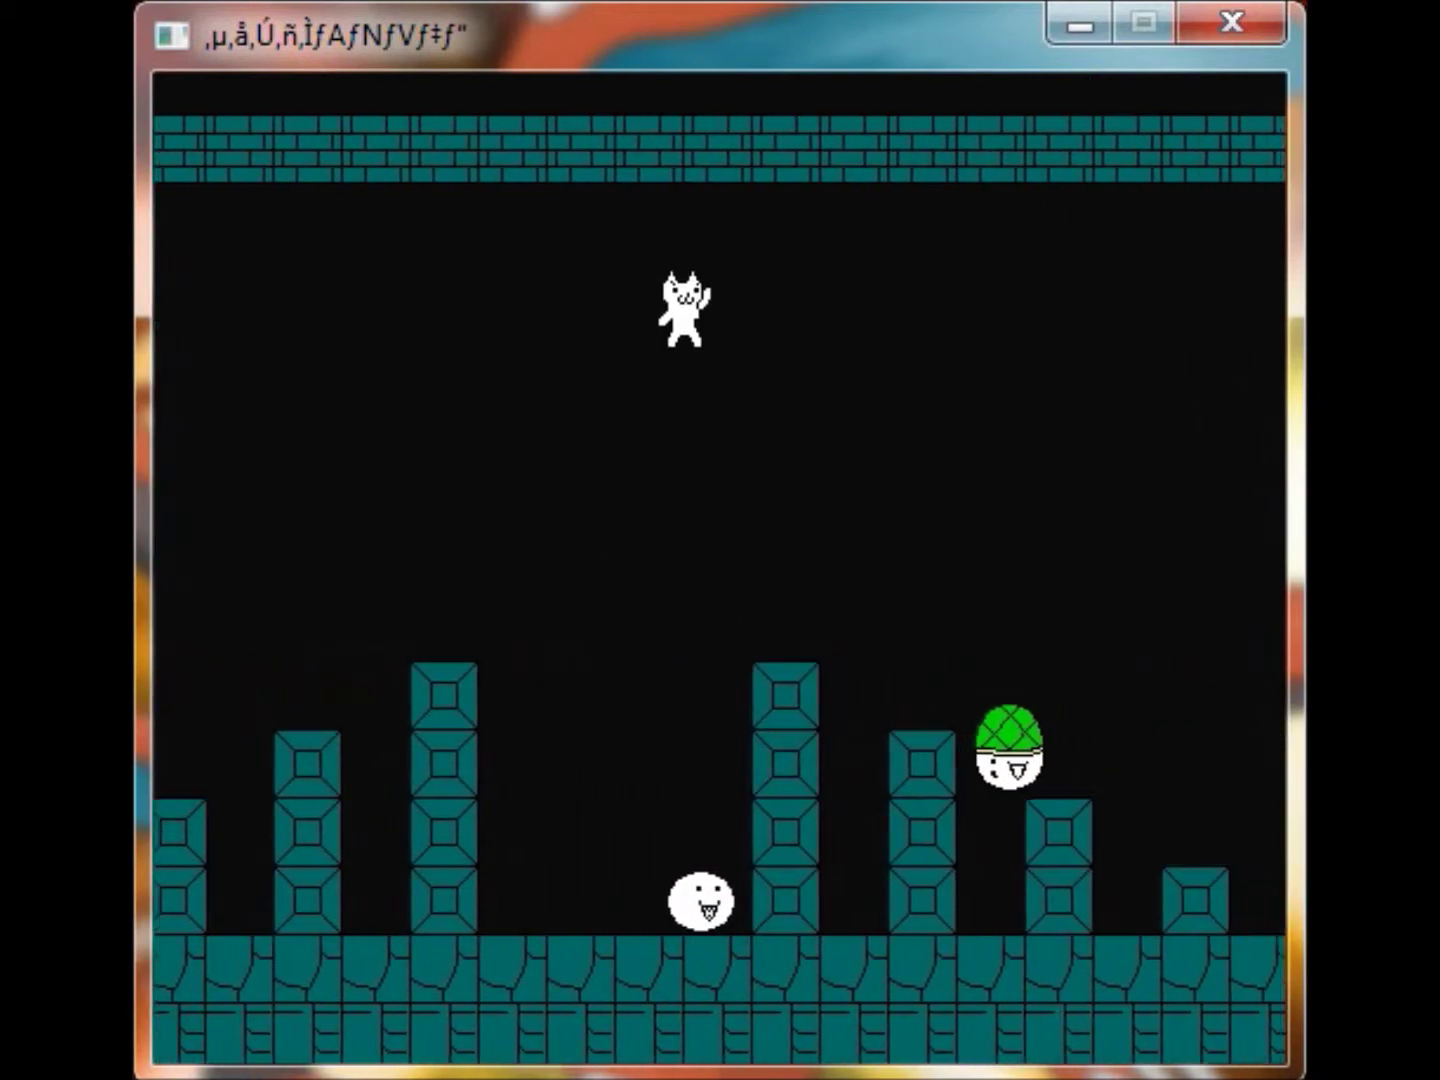
key("Right")
key("Up")
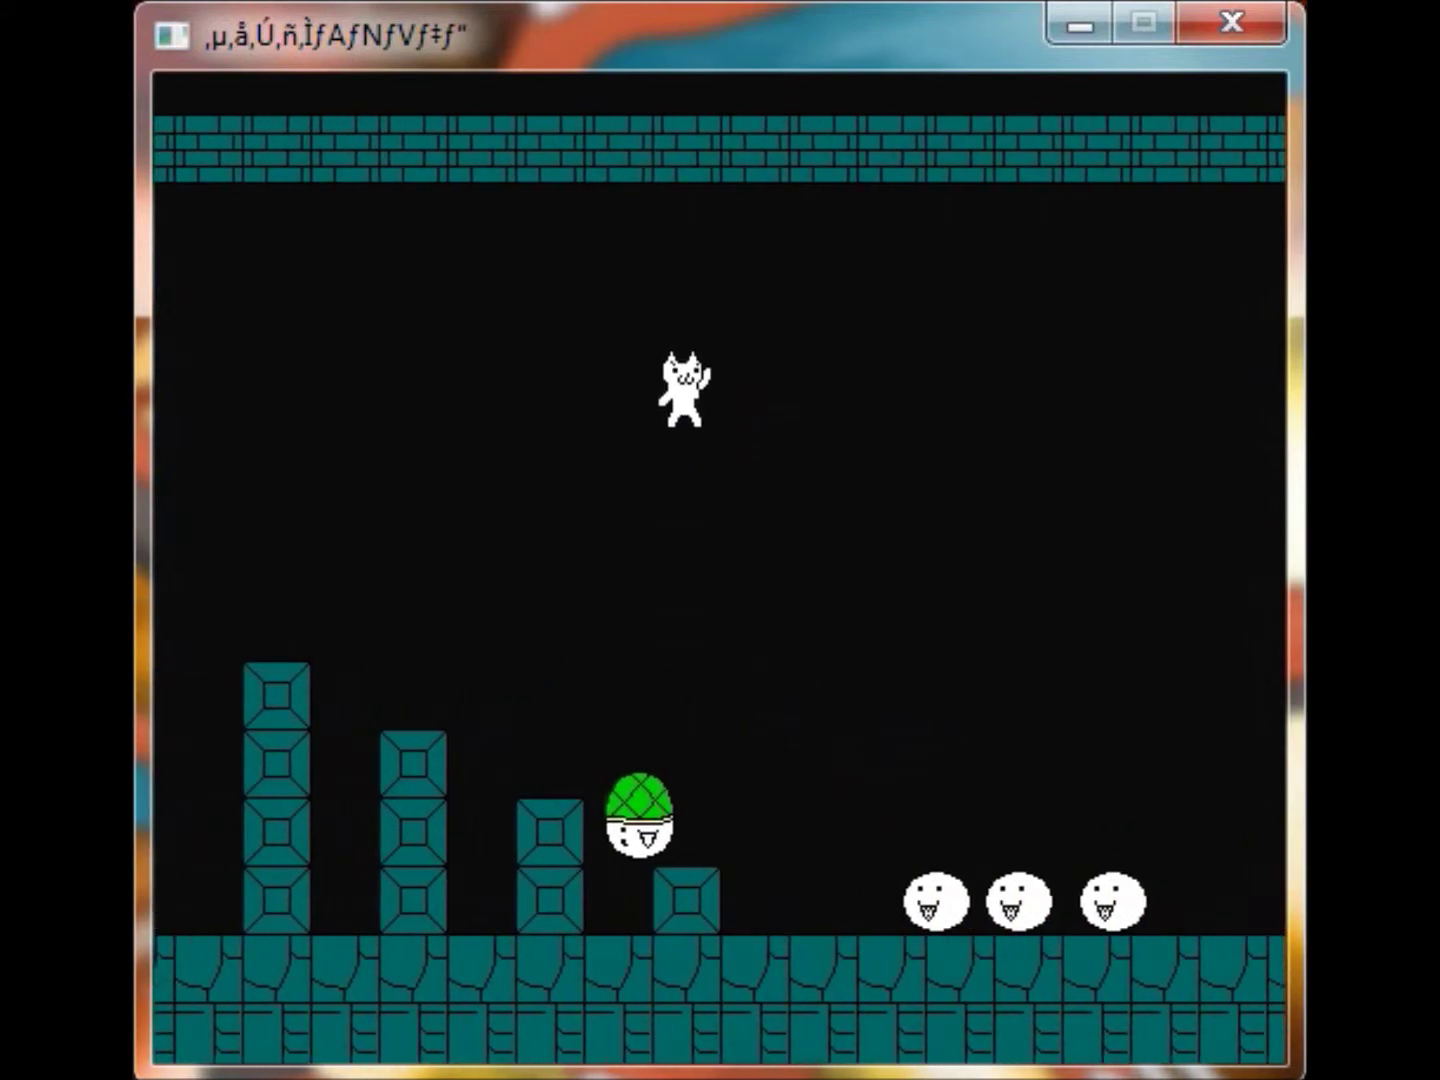
key("Right")
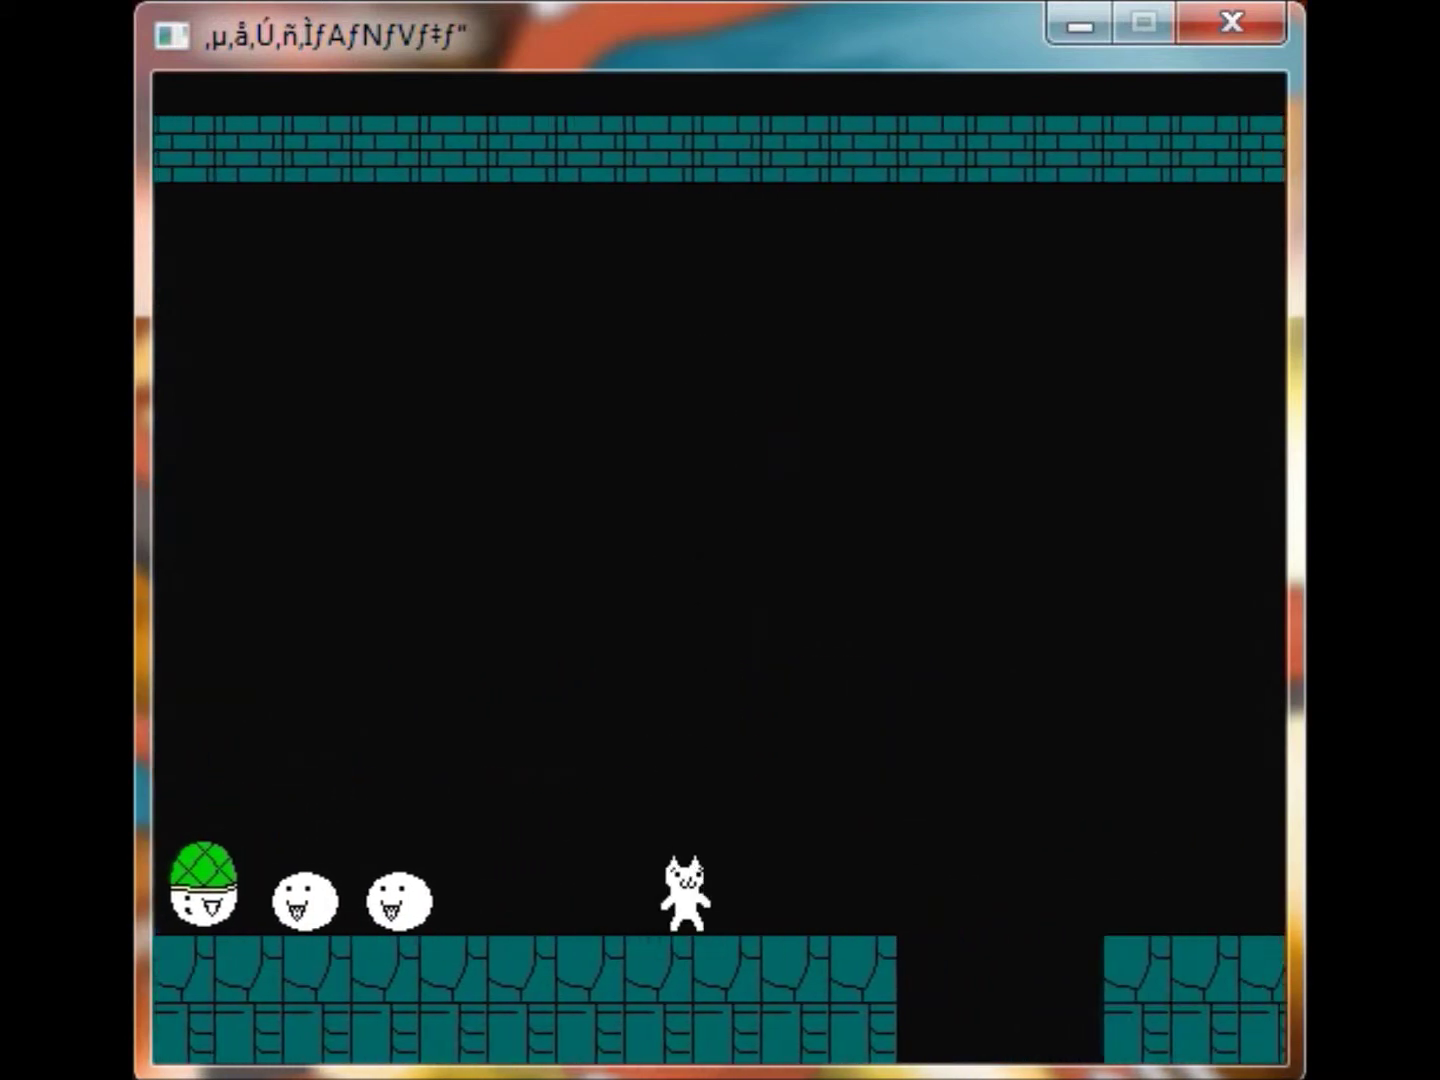
key("Right")
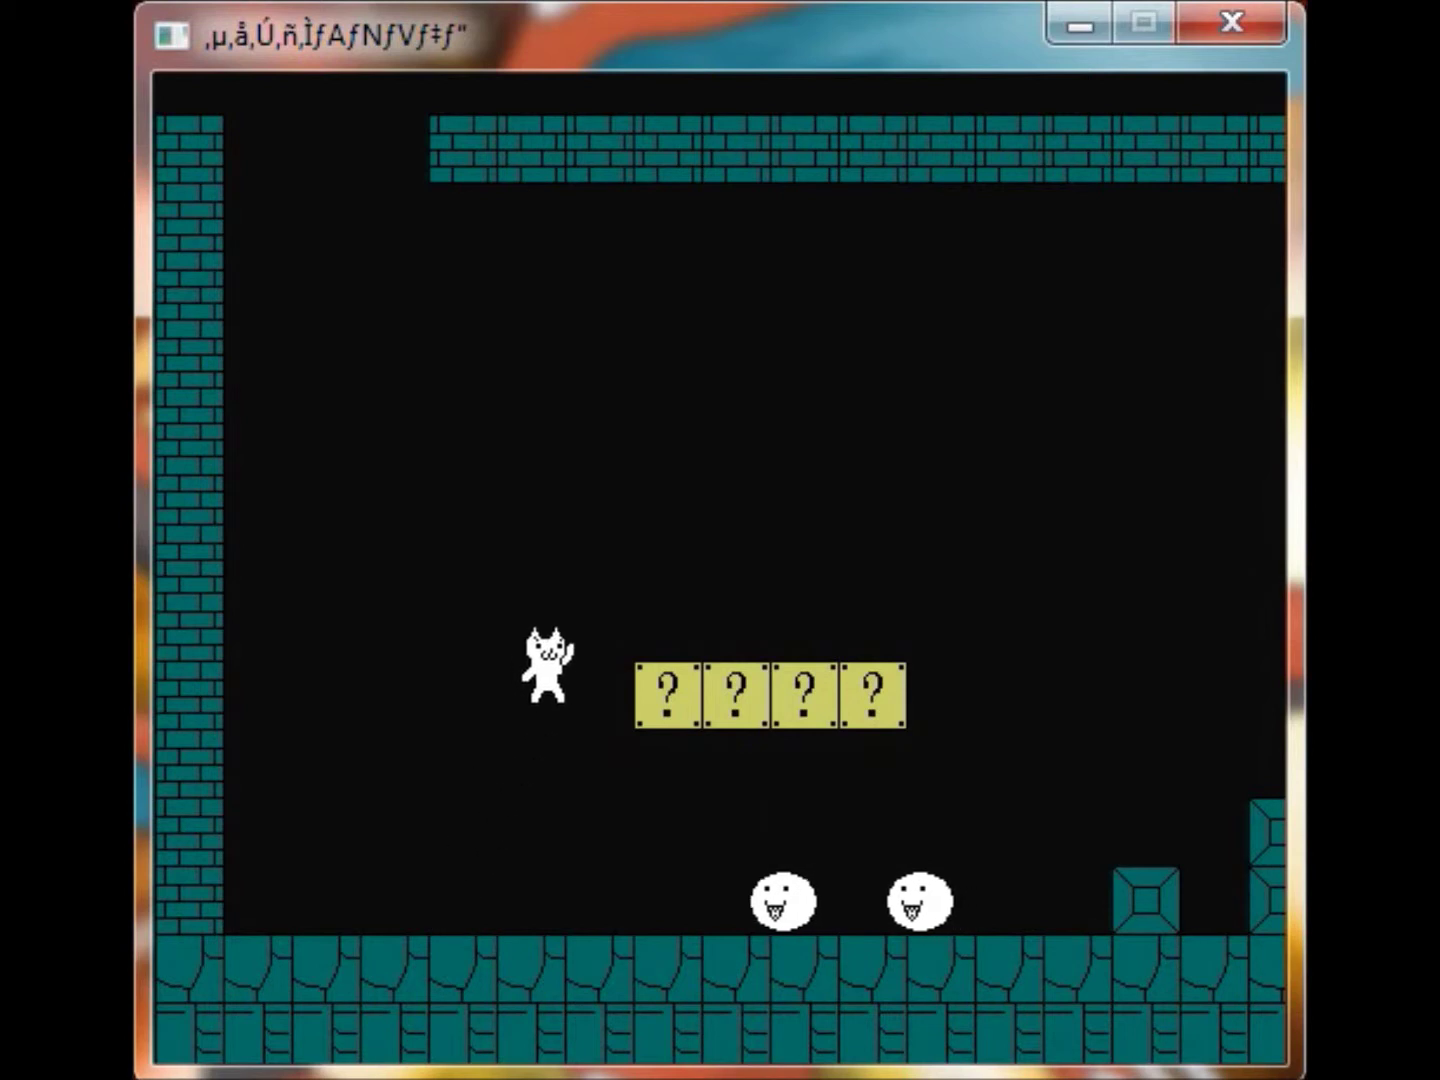
Climb over the stepped pillars and jump the pit toward the green pipe
key("Right")
key("Up")
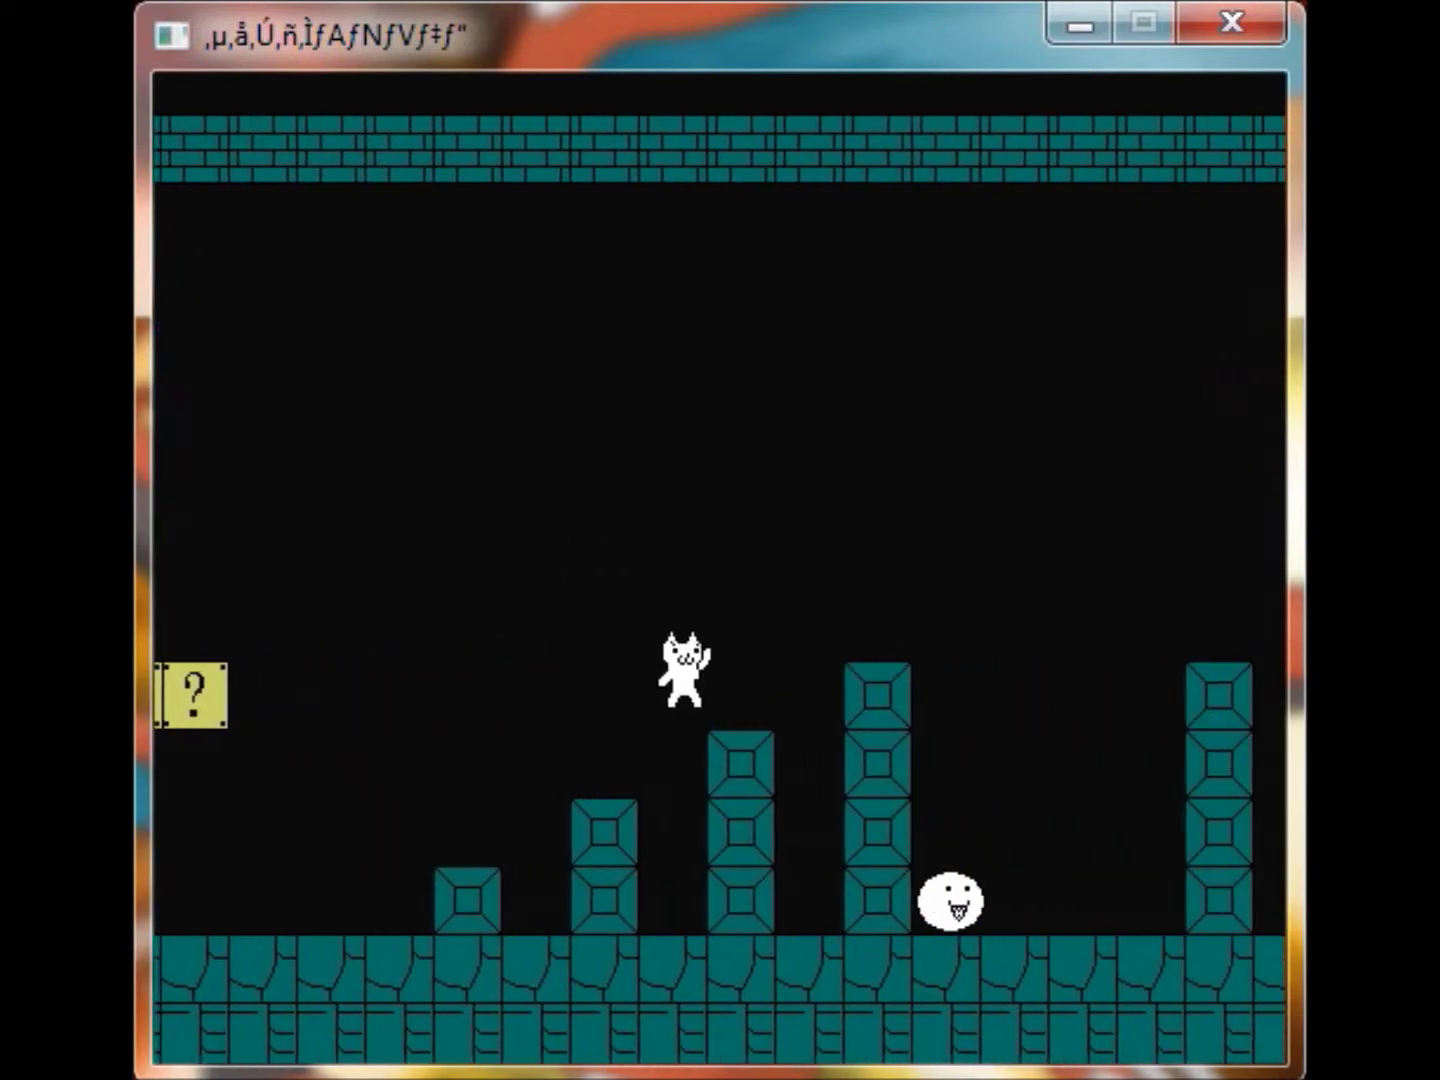
key("Right")
key("Up")
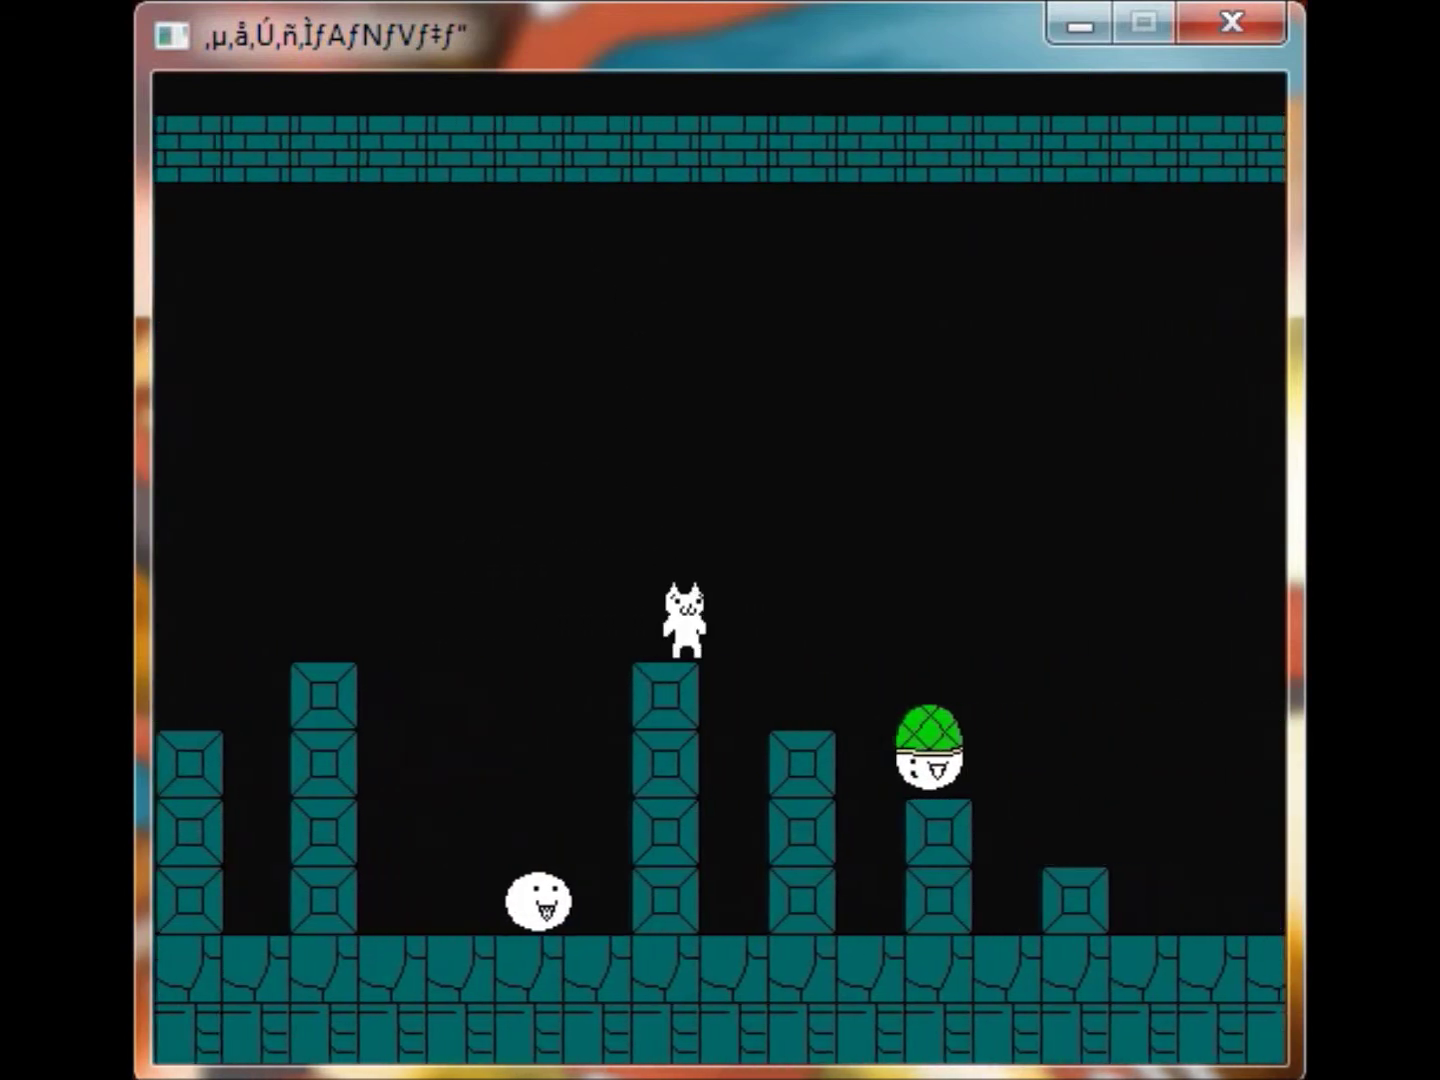
key("Up")
key("Right")
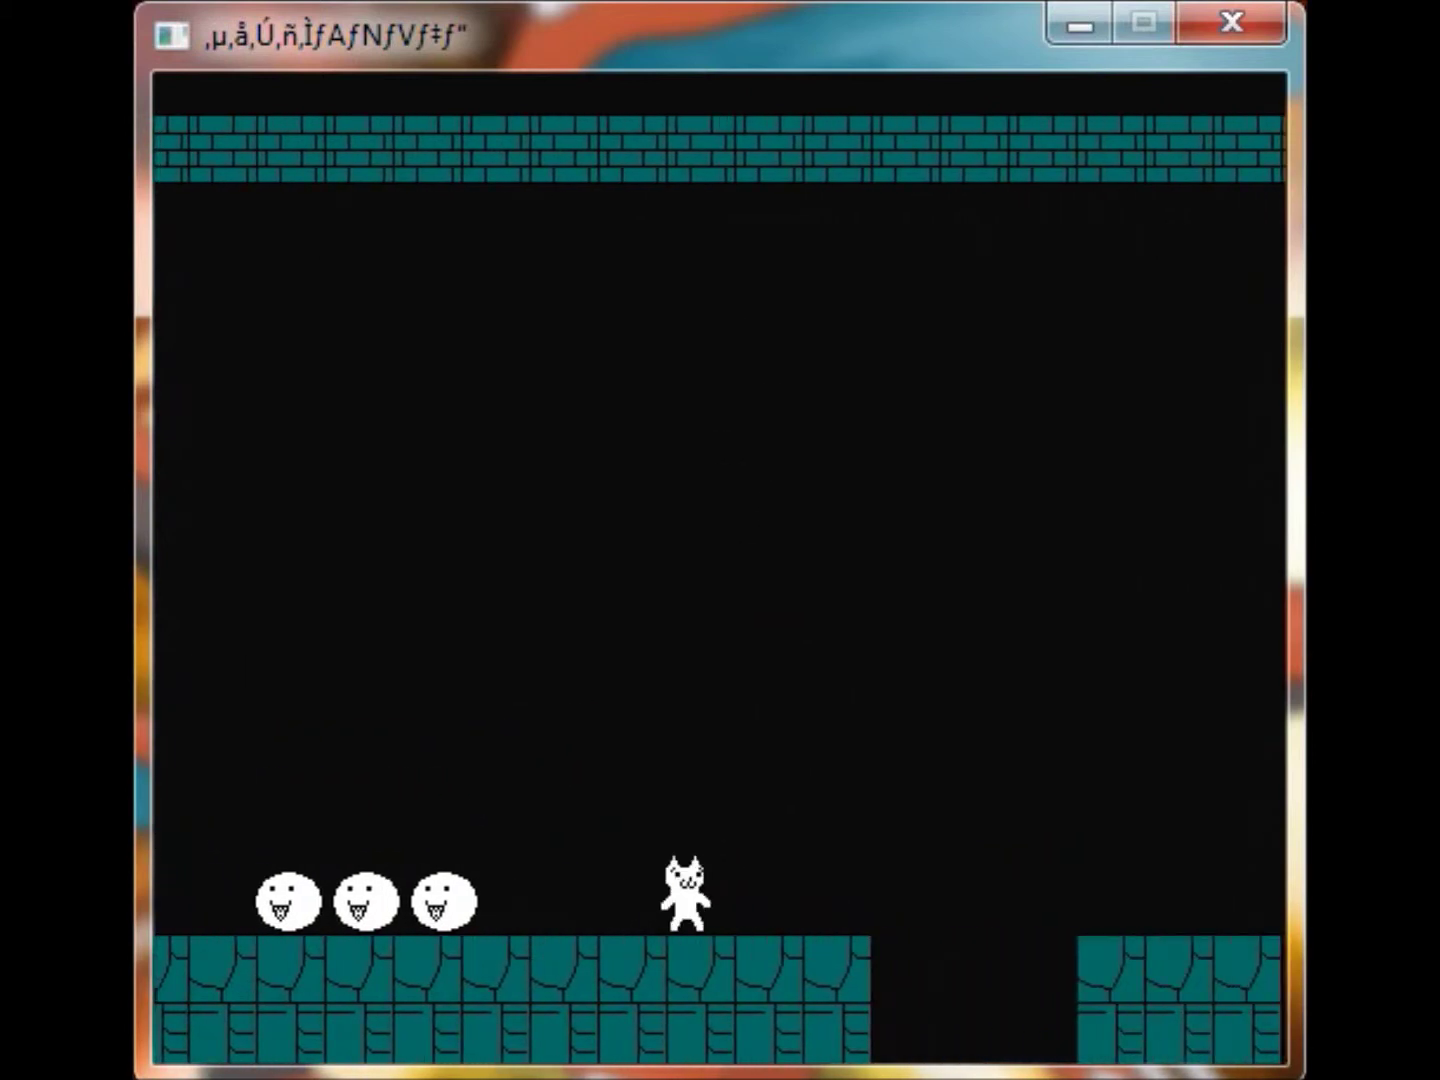
key("Up")
key("Right")
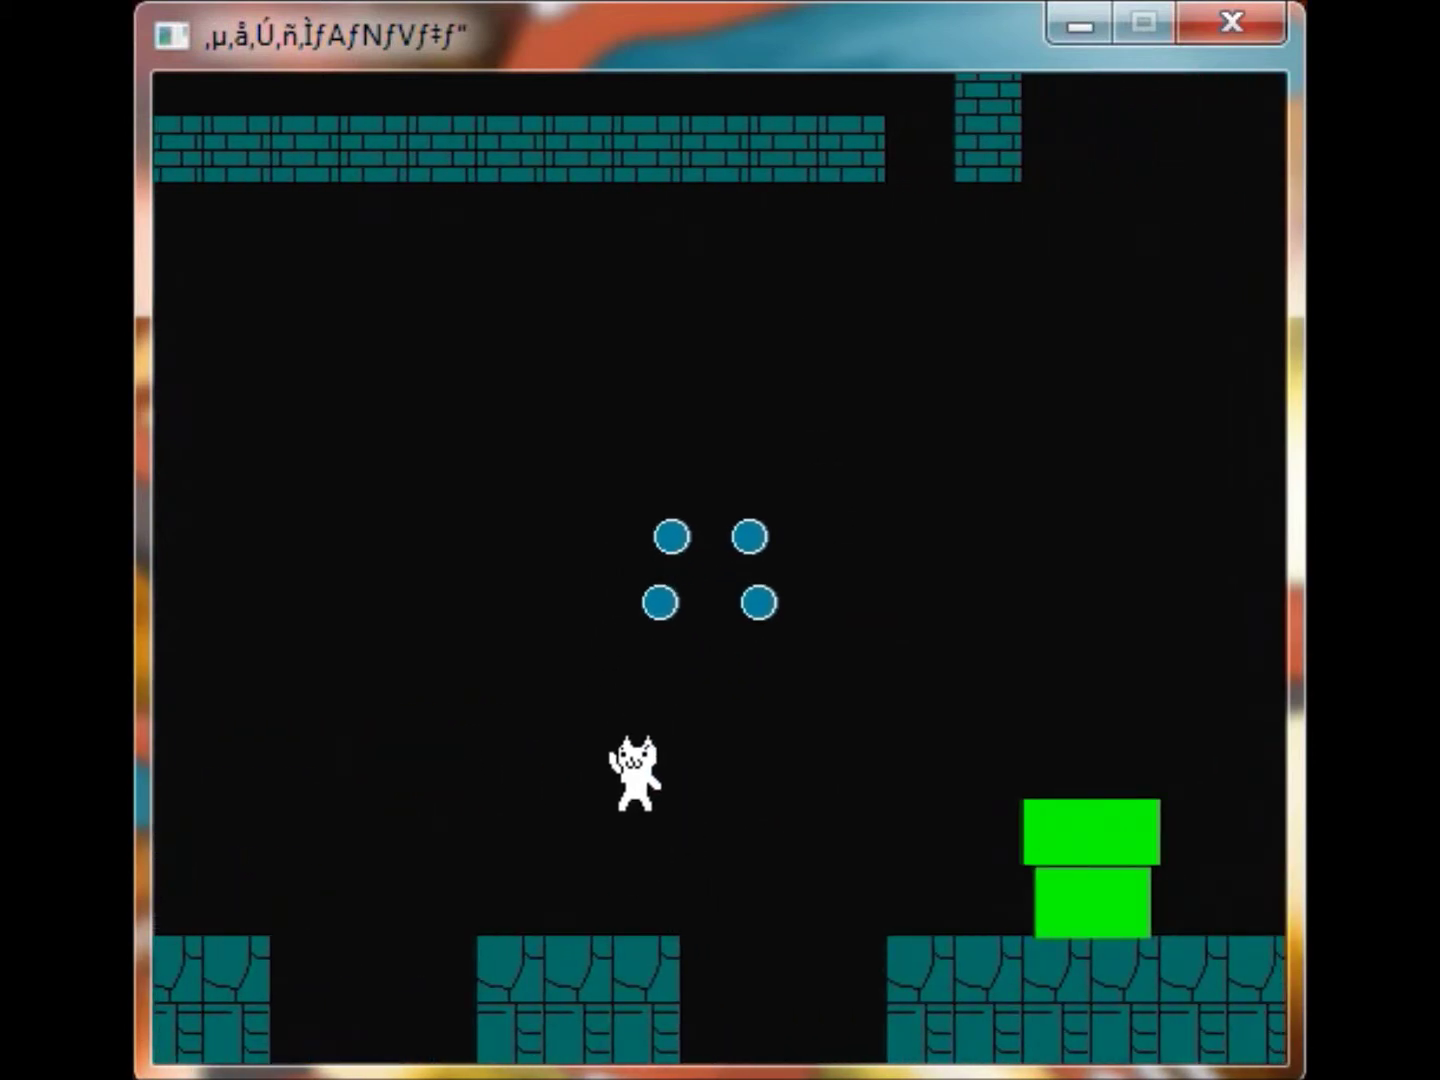
Approach the green pipe, retreat left from it, then head right again
key("Right")
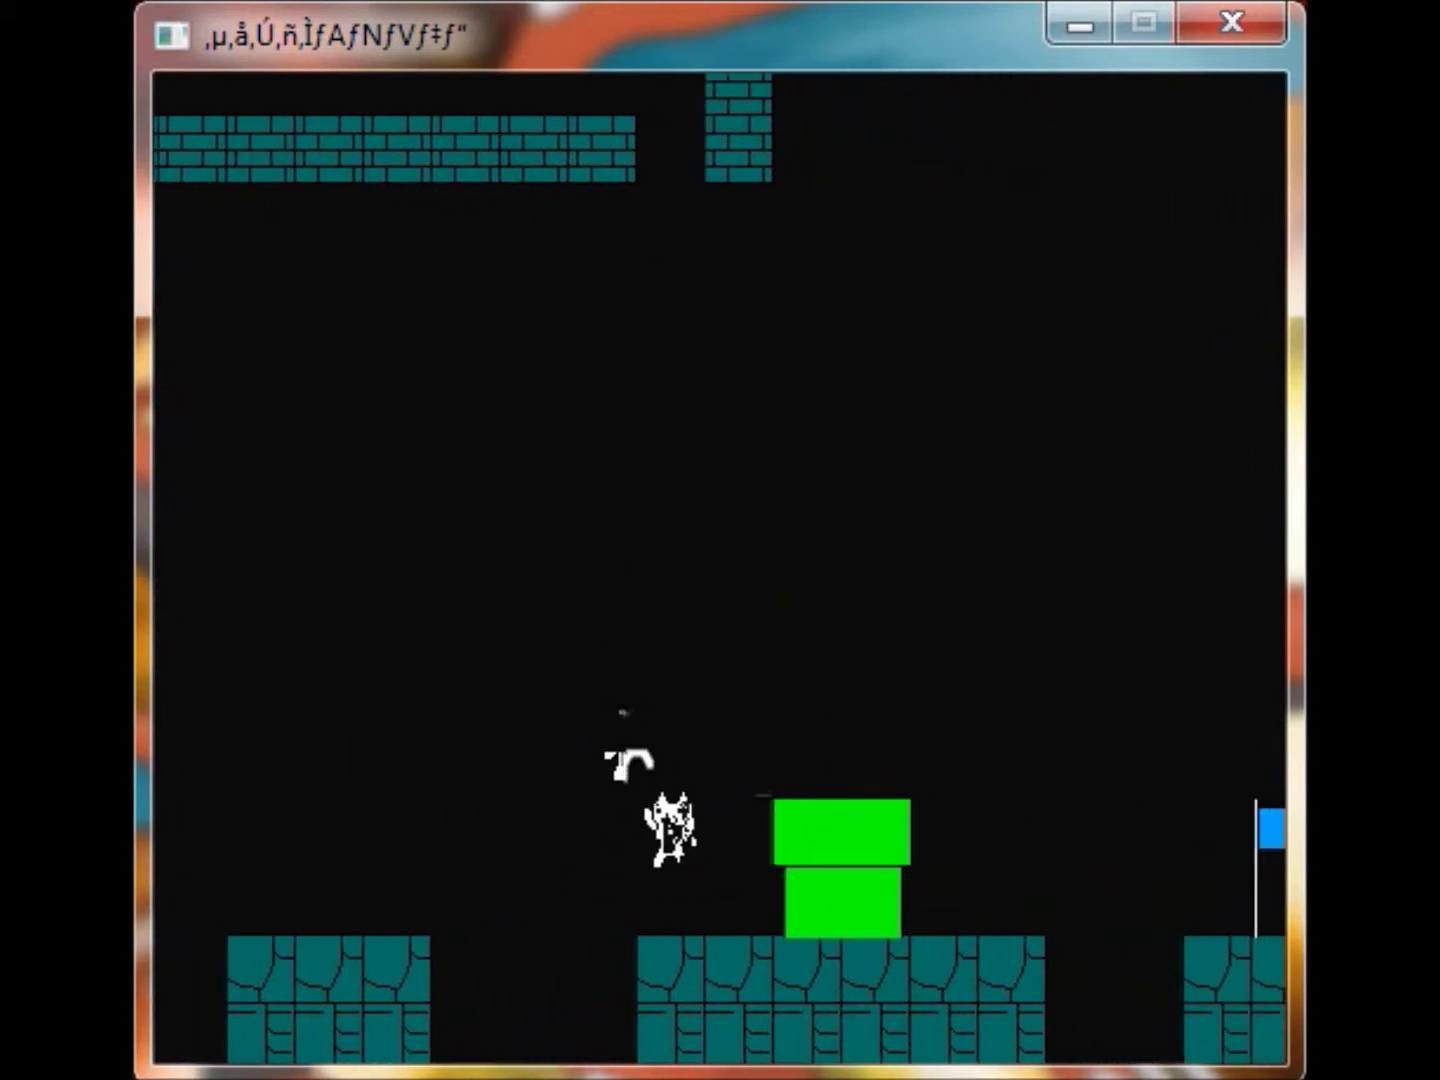
key("Up")
key("Left")
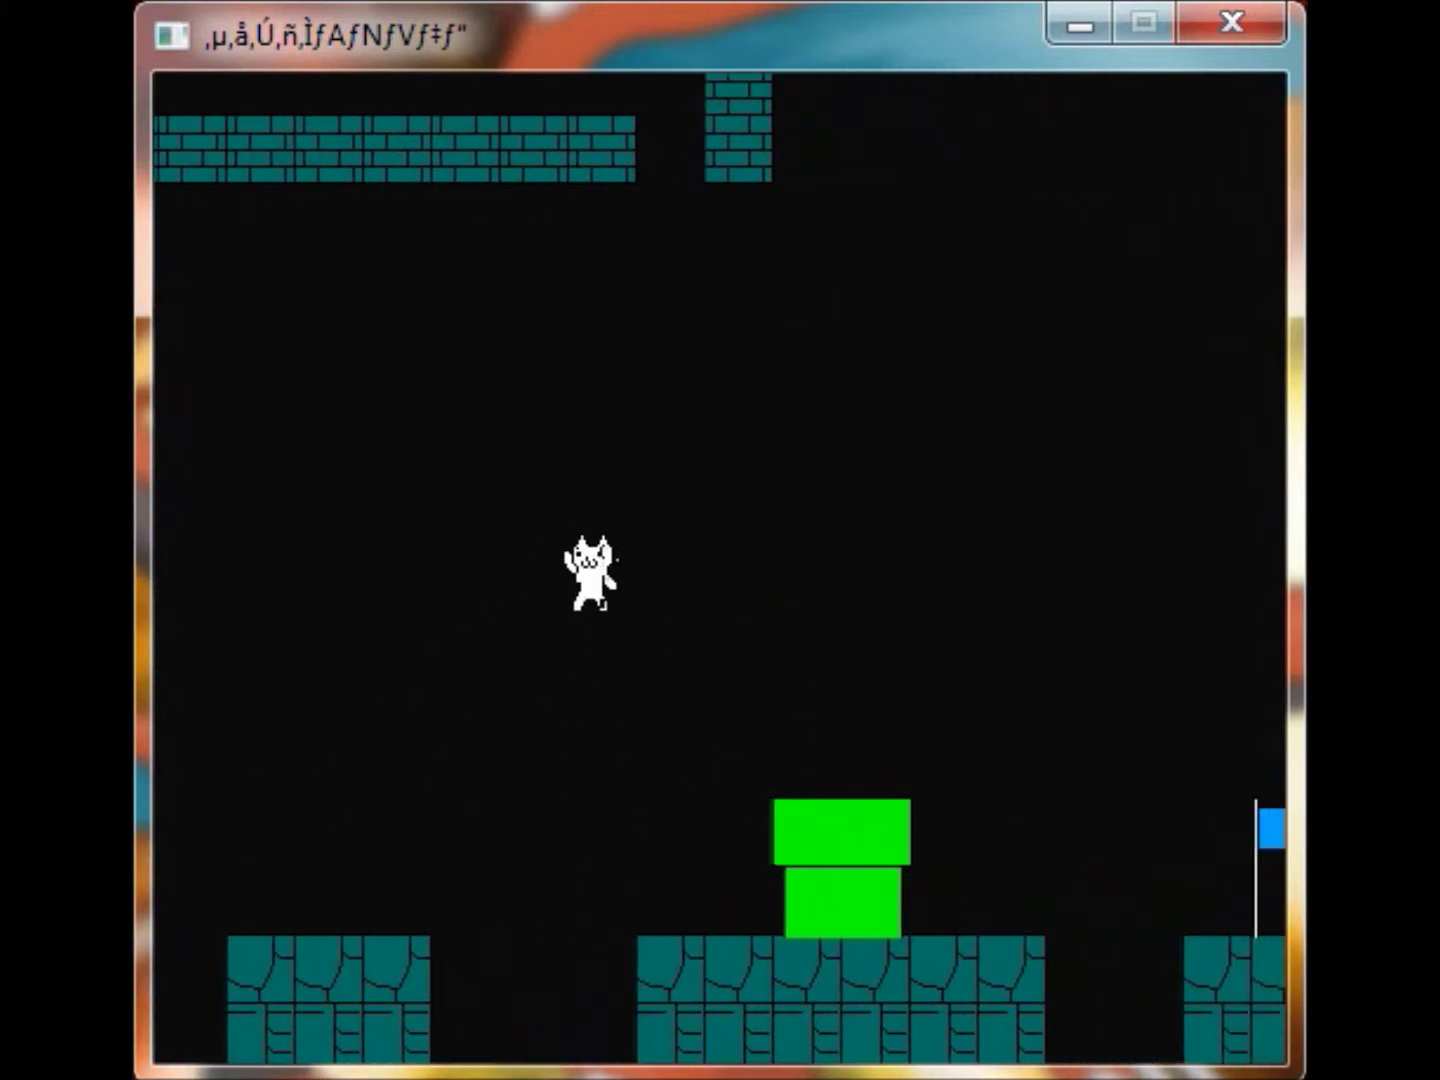
key("Right")
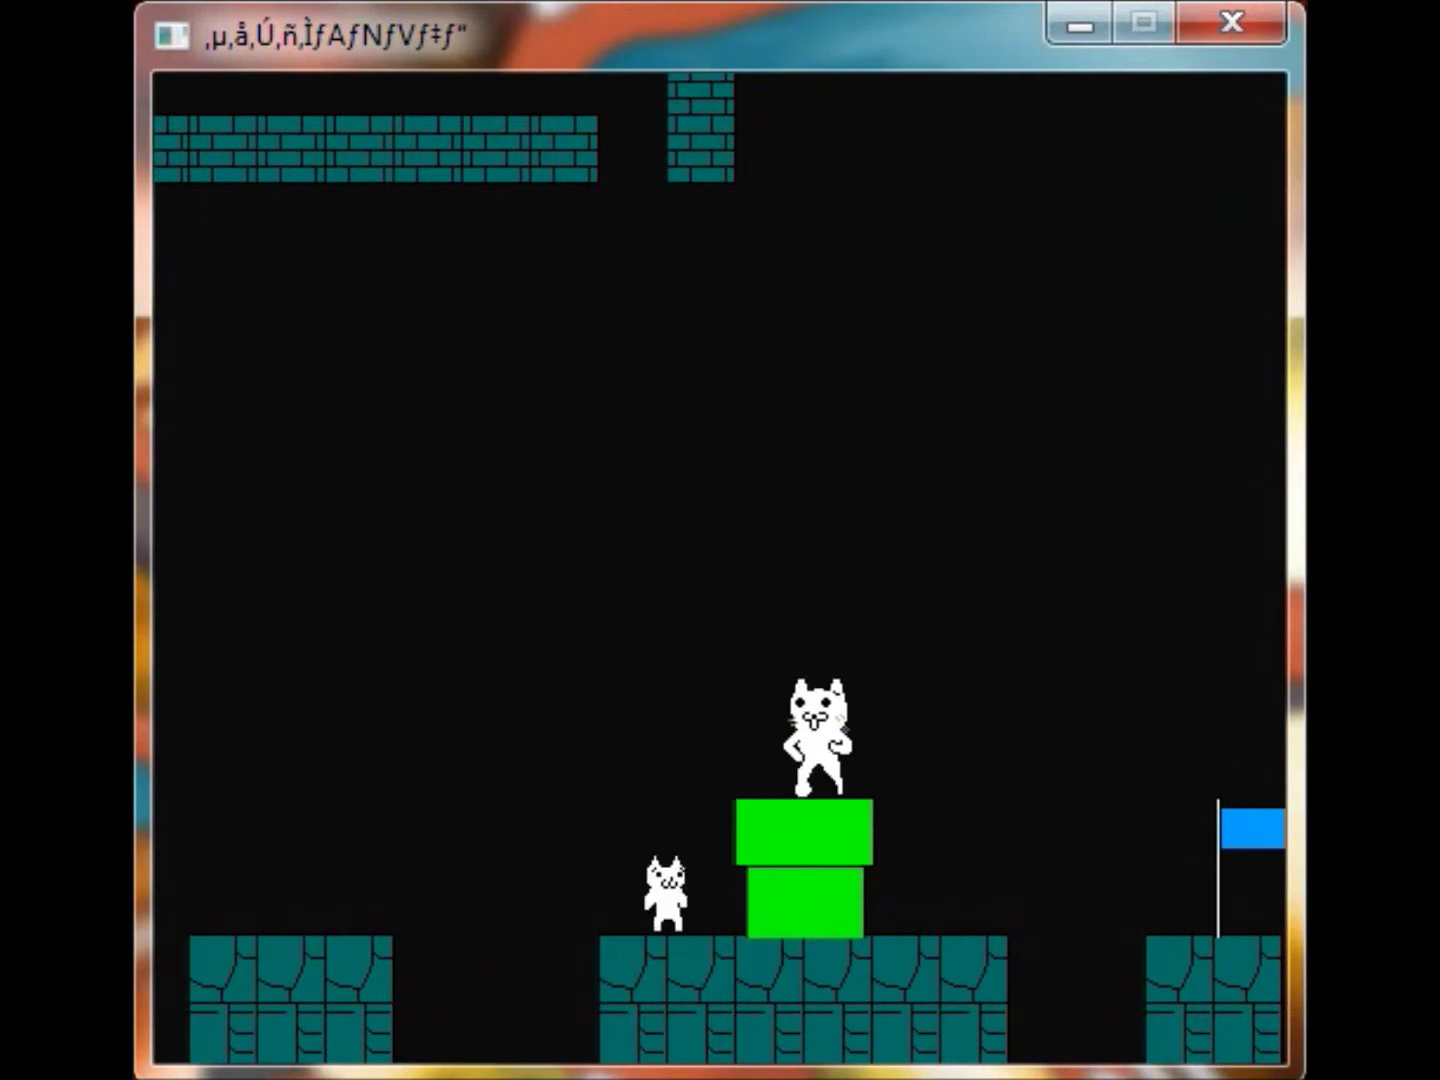
Jump over the green pipe and large cat onto the next platform
key("Right")
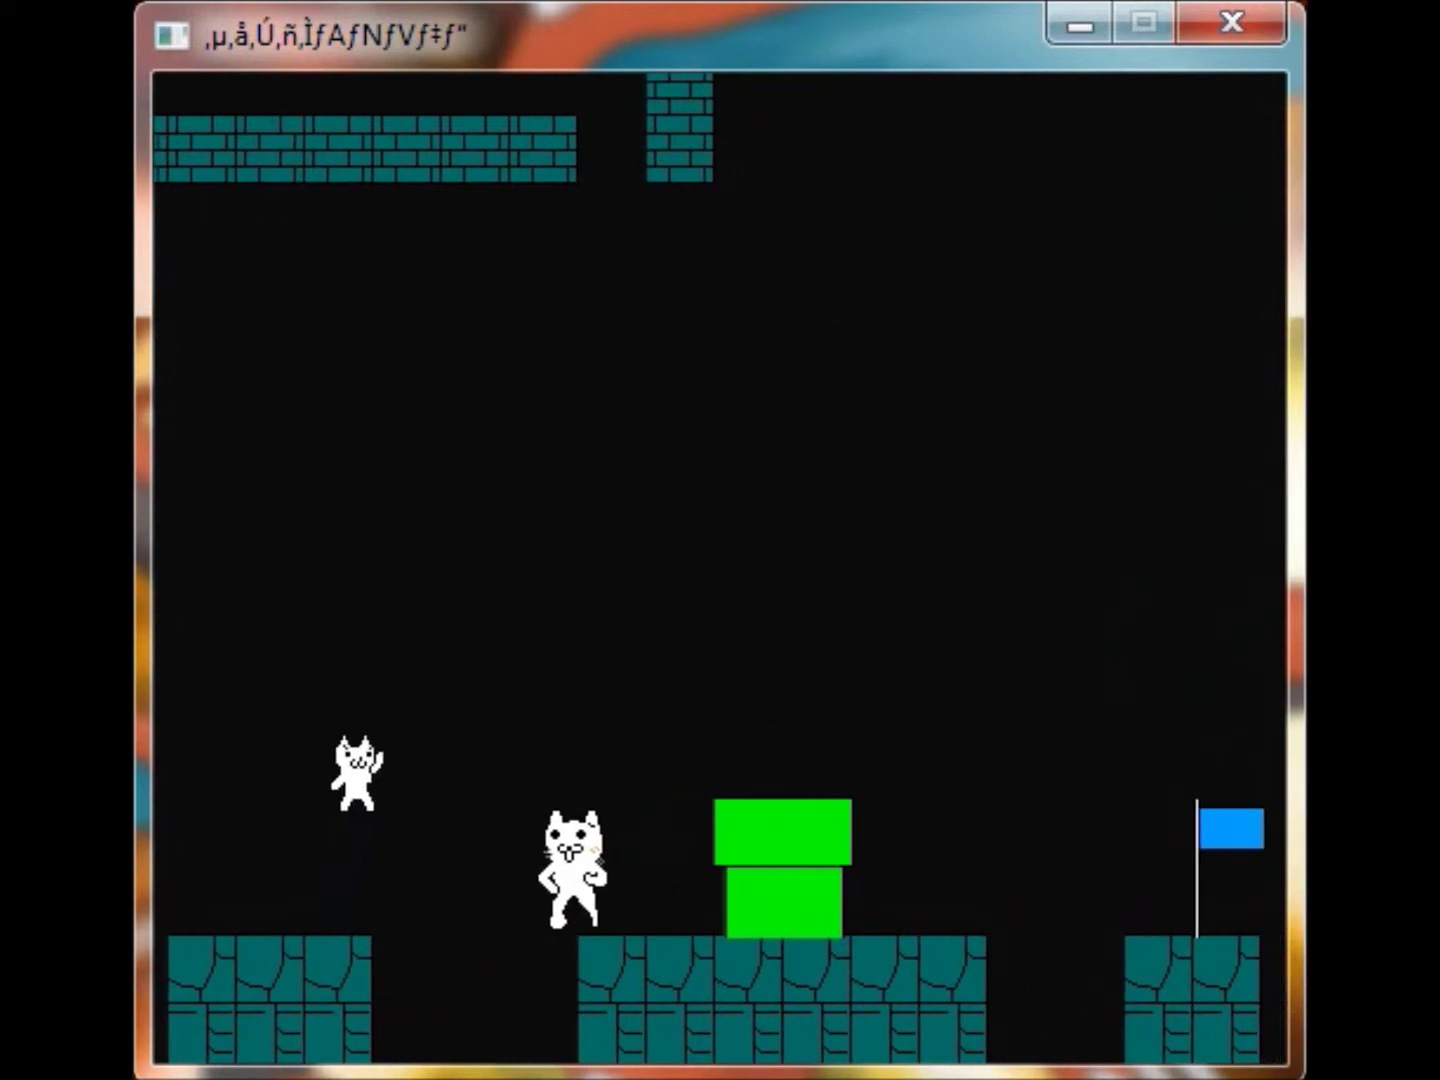
key("Right")
key("Up")
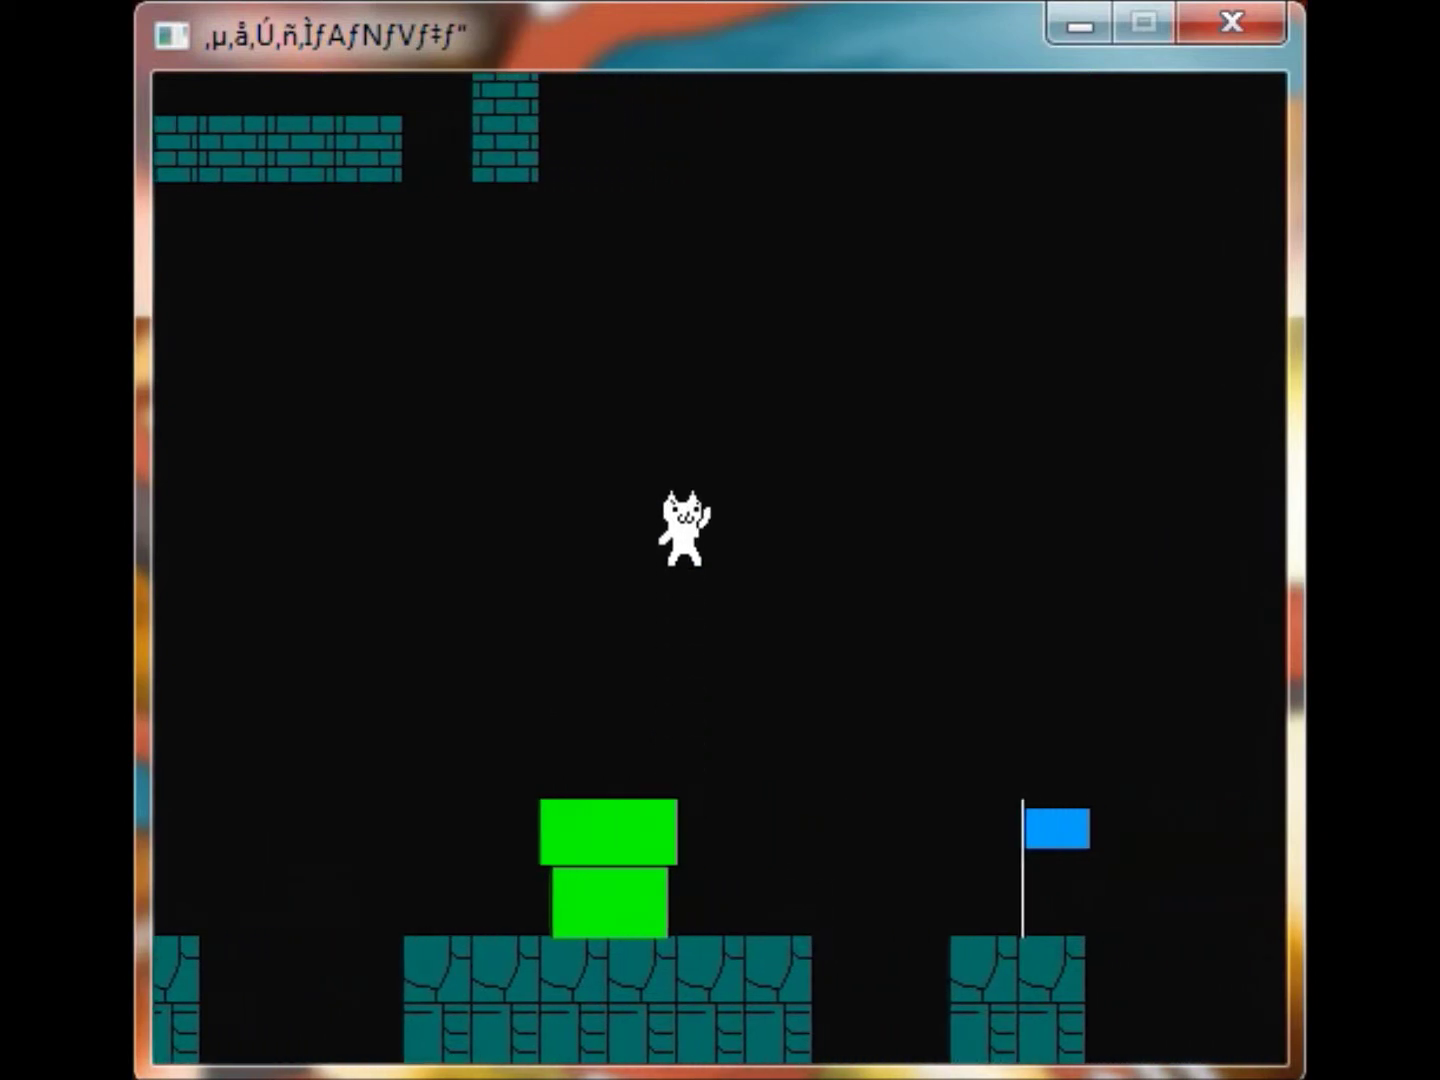
key("Right")
key("Right")
key("Up")
key("Right")
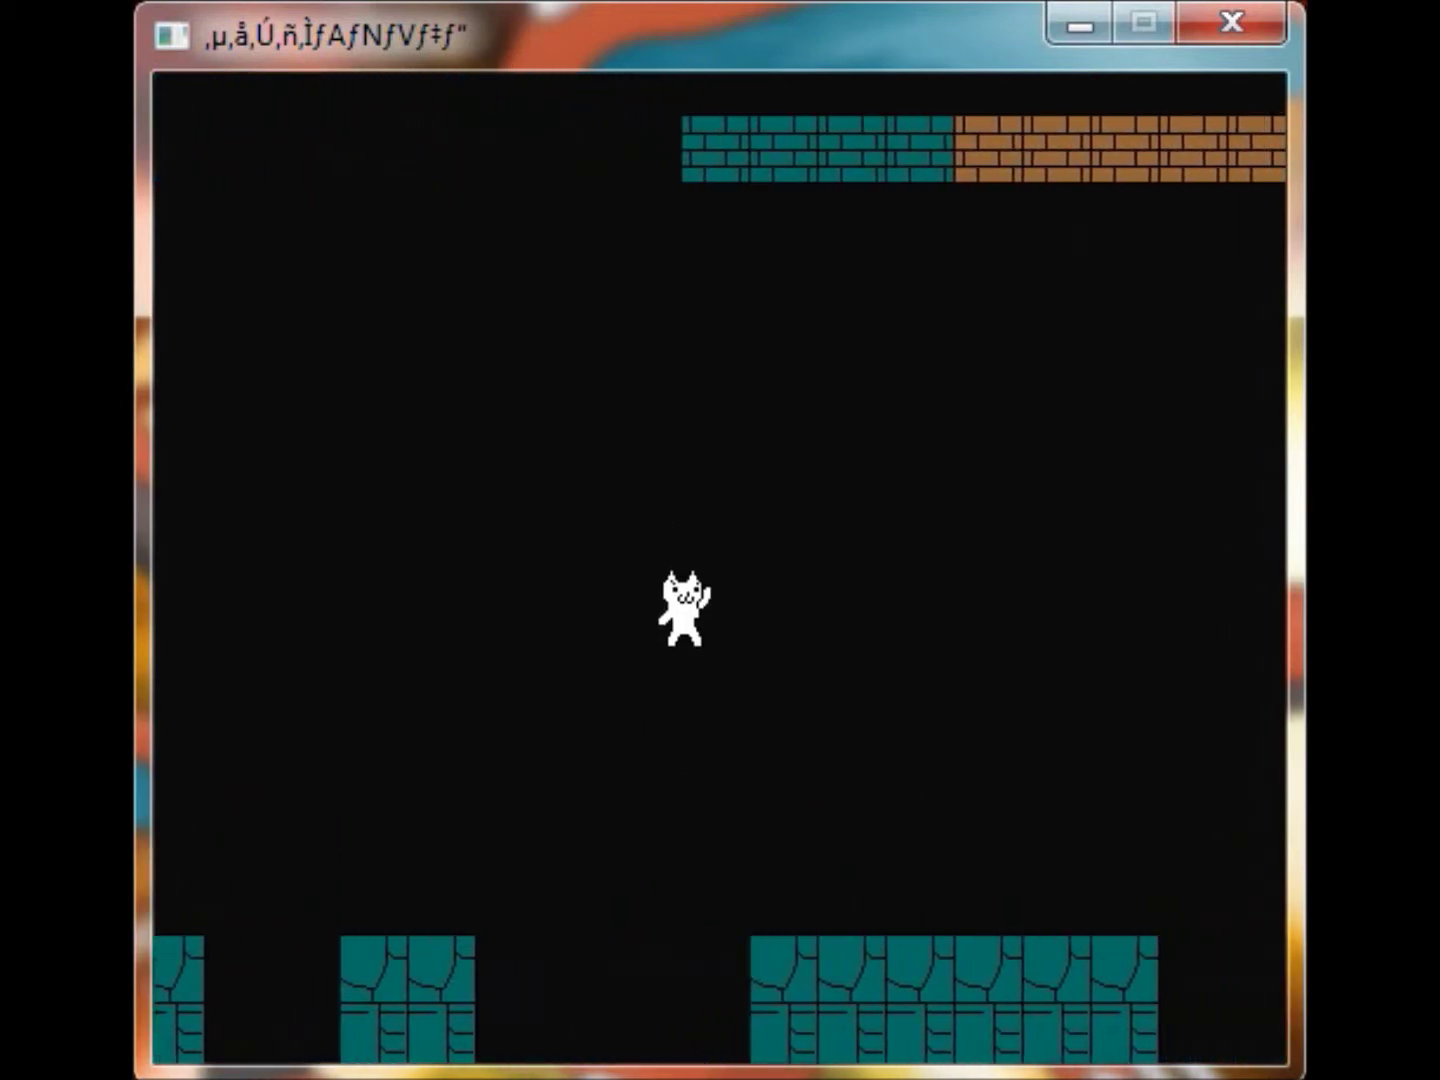
key("Right")
Dodge the falling ceiling bricks and land near the left platform edge
key("Left")
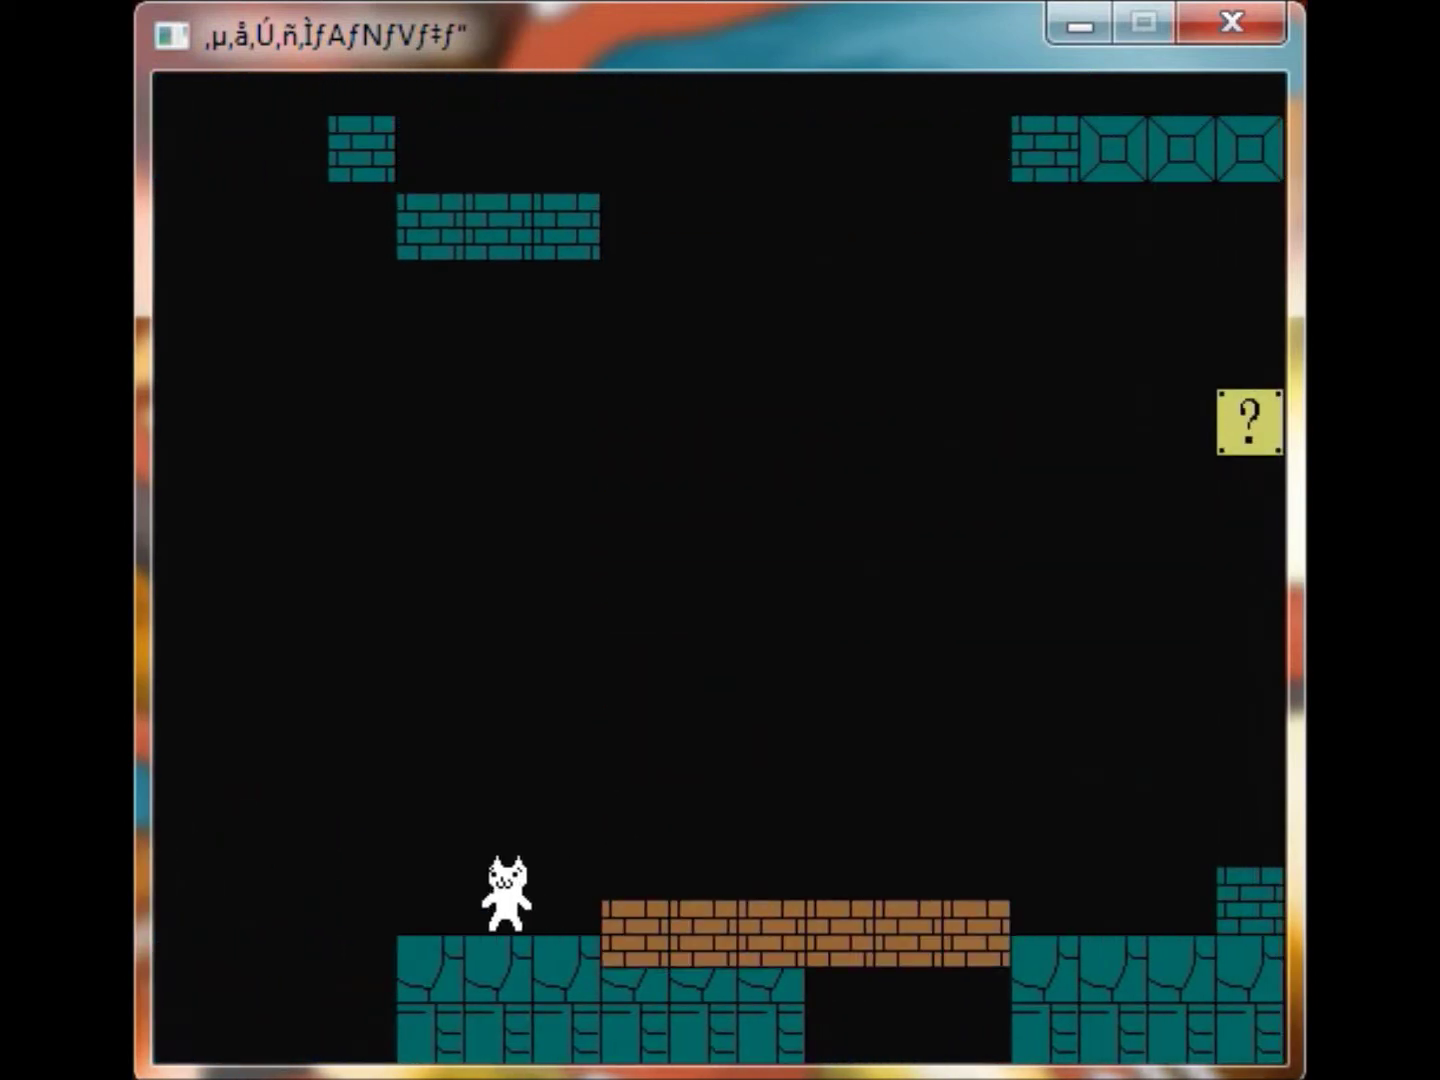
key("Up")
key("Left")
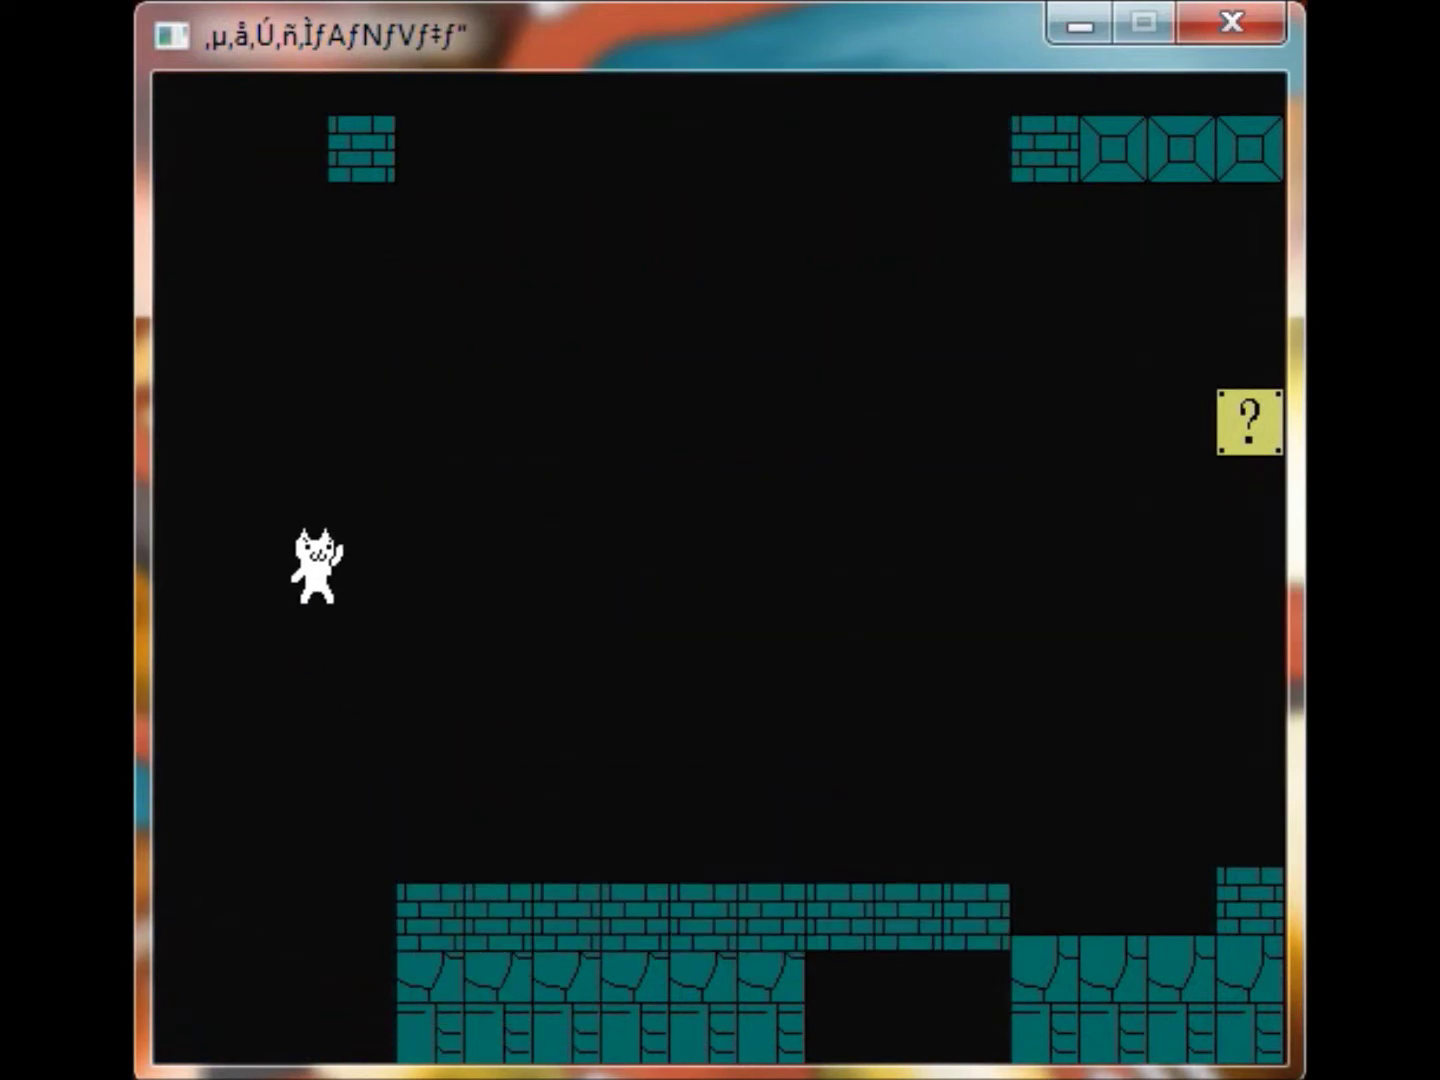
key("Right")
Climb the brick staircase beside the crowned enemy, step by step
key("Right")
key("Up")
key("Right")
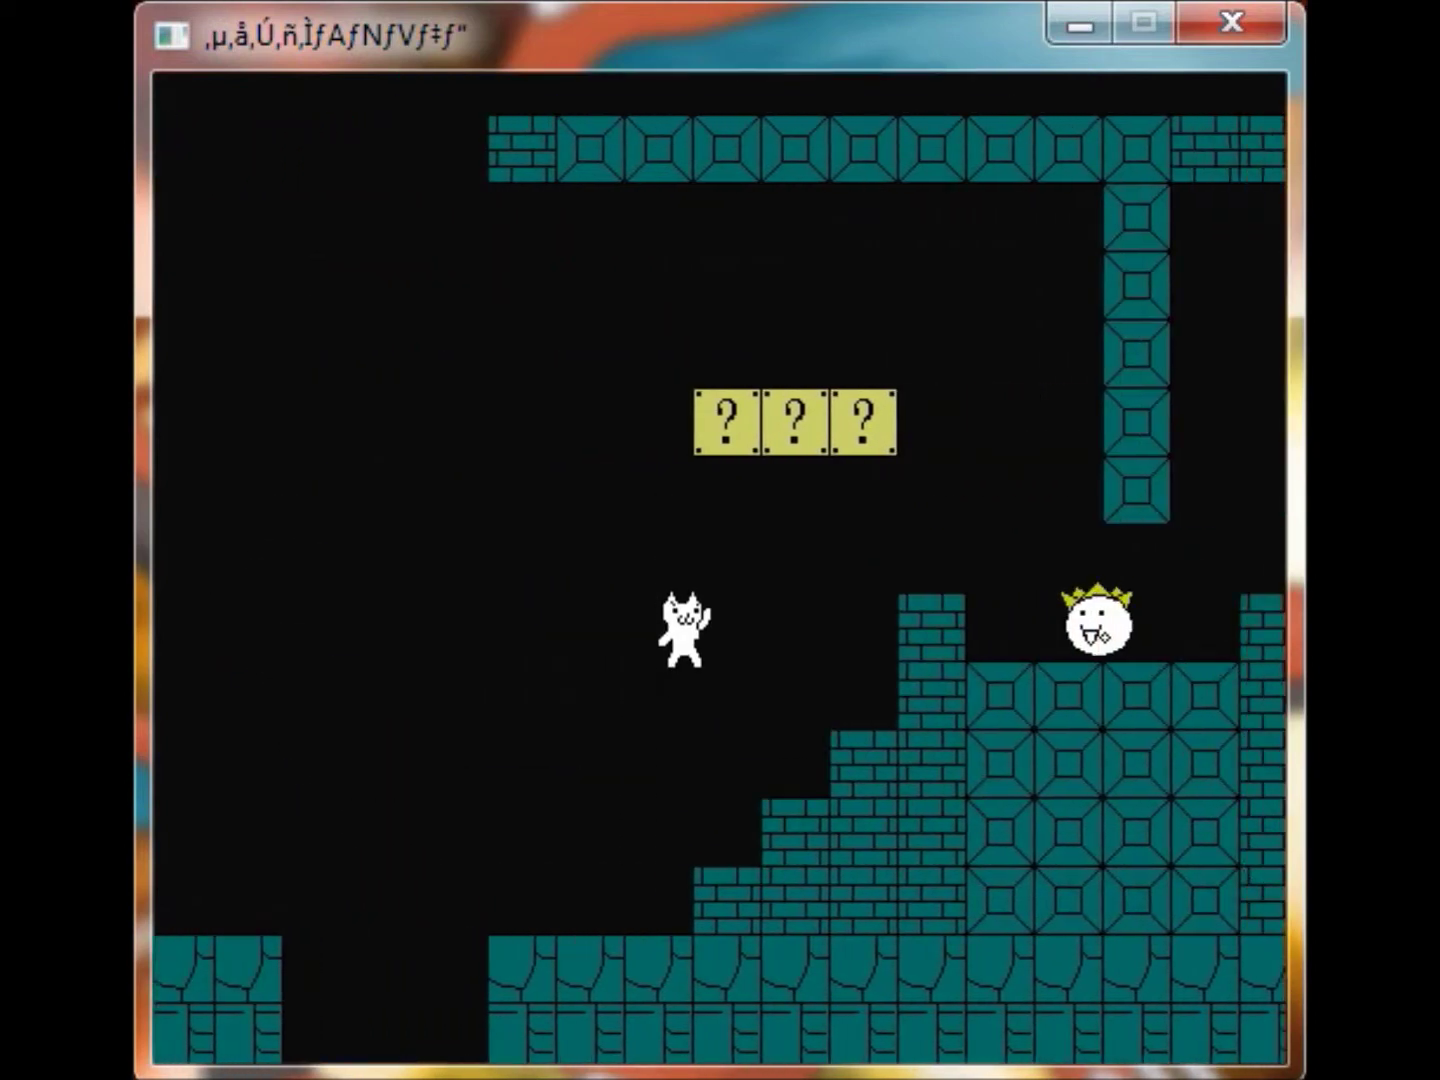
key("Up")
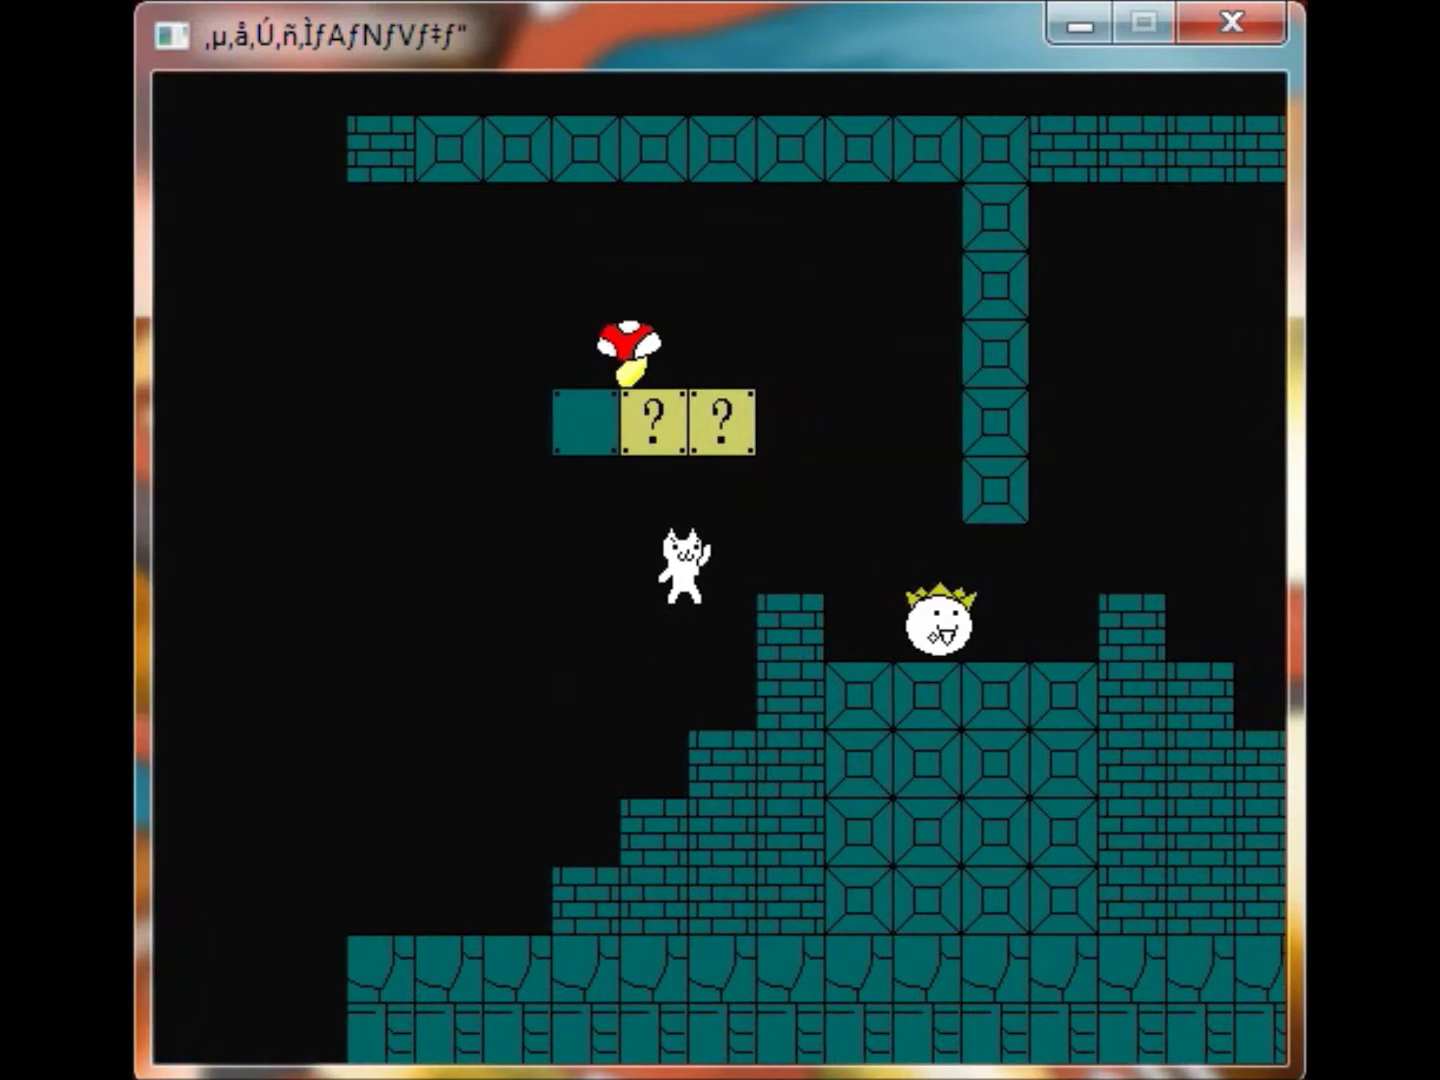
key("Right")
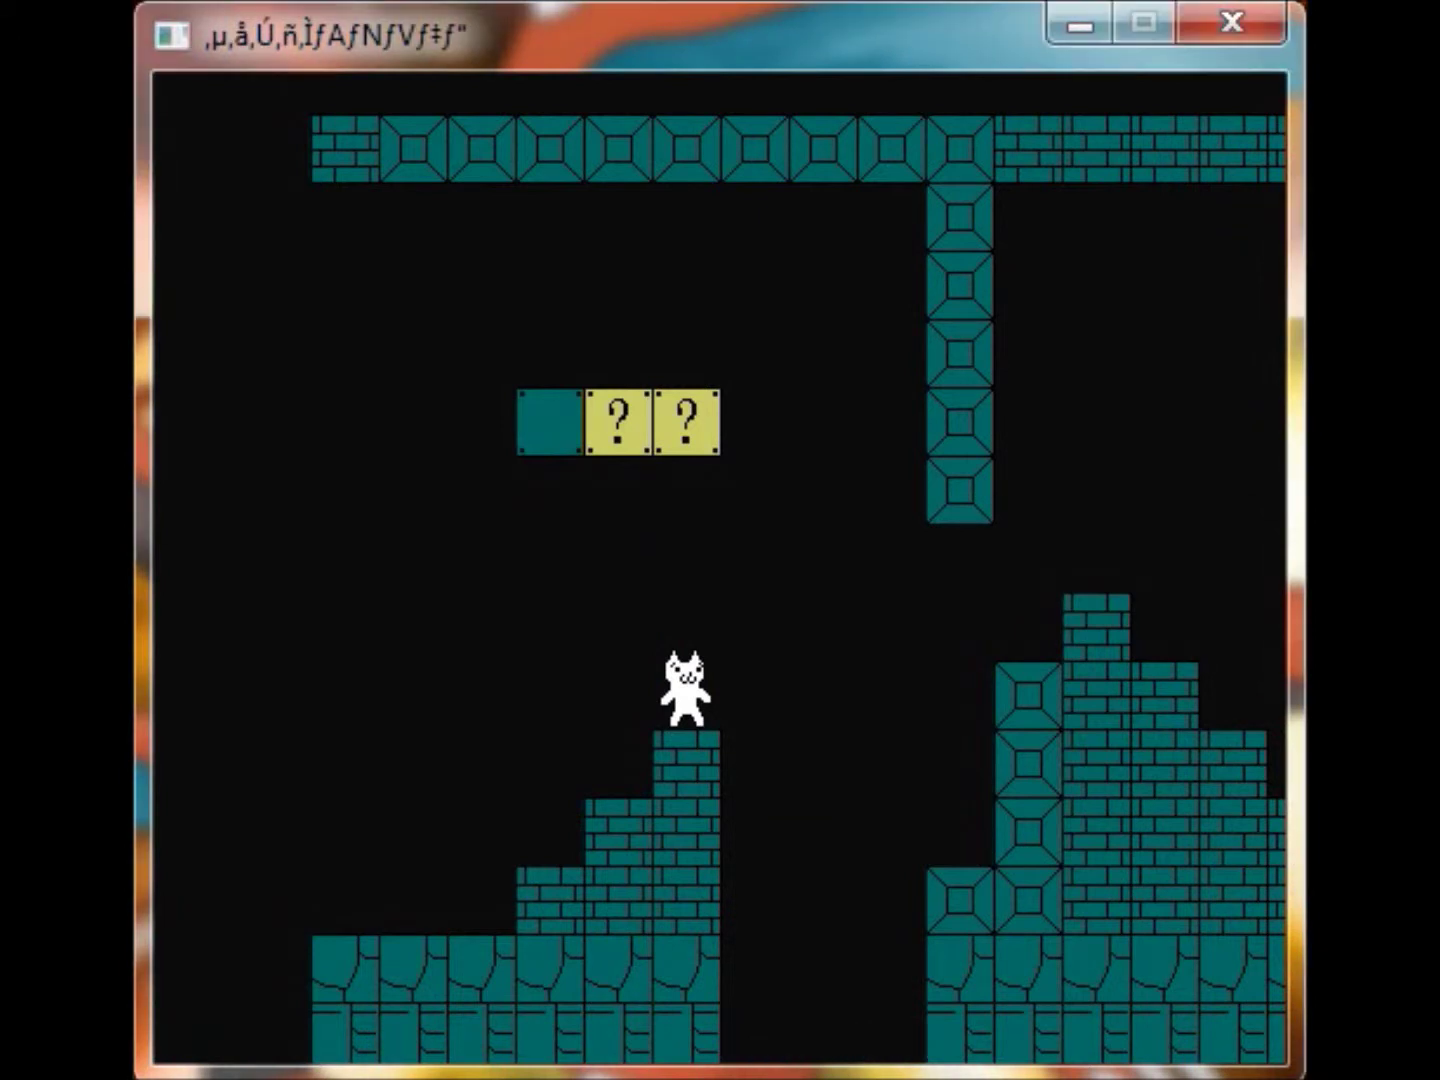
Leap the gap, clear the brick staircase structure and pass the green question ball
key("Right")
key("Up")
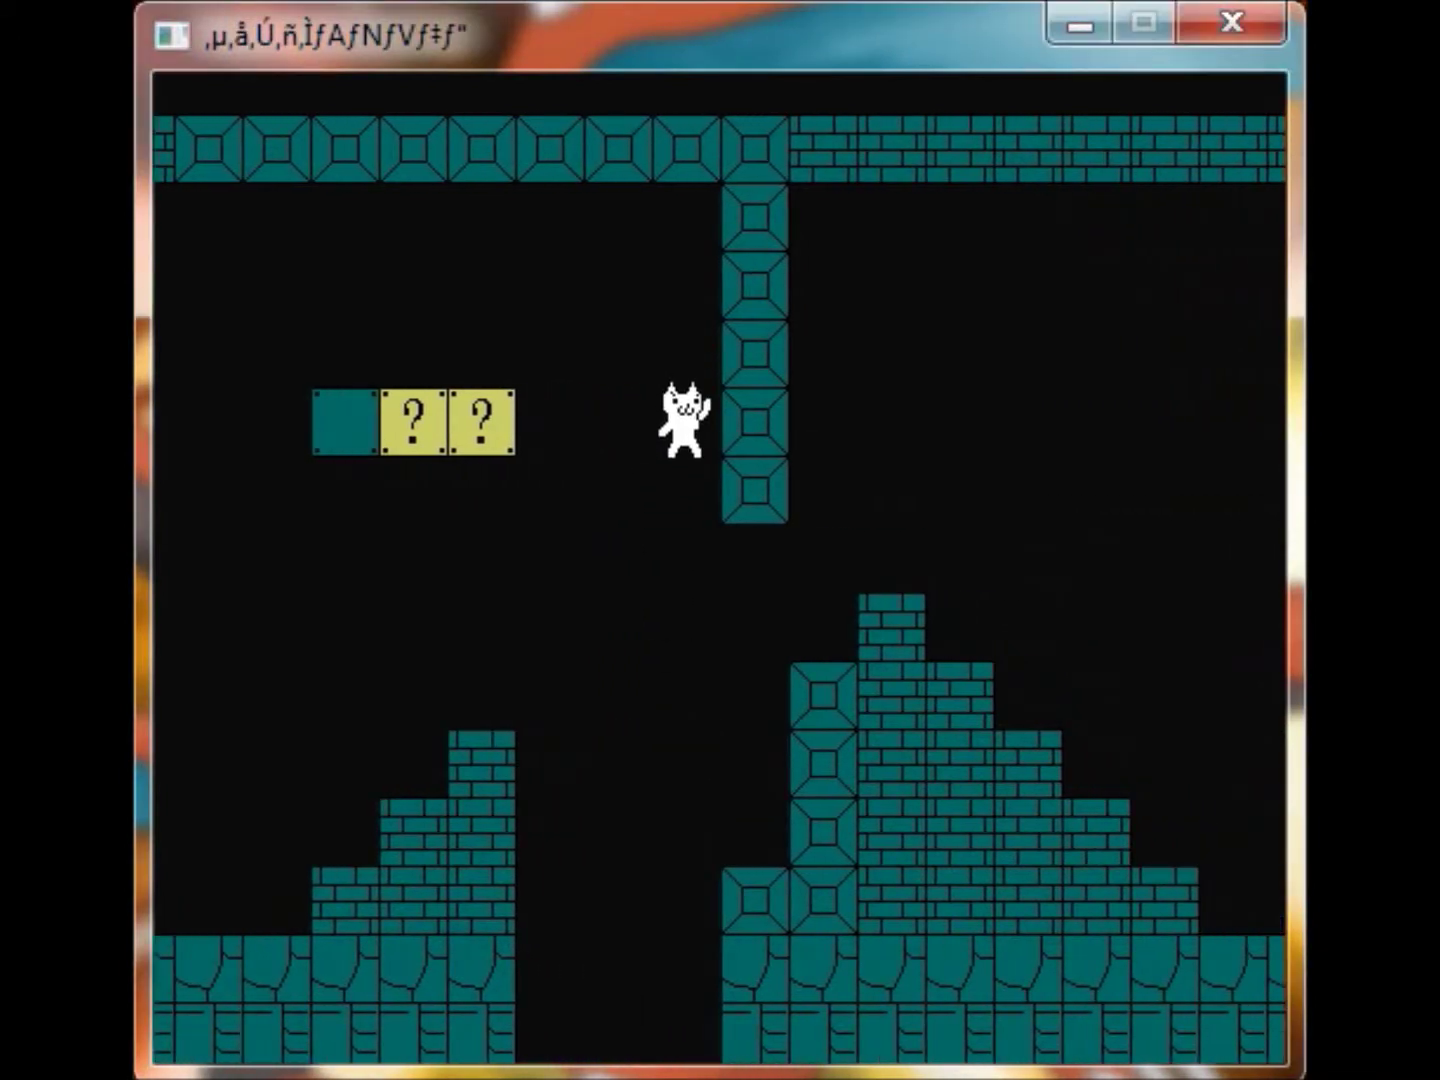
key("Up")
key("Right")
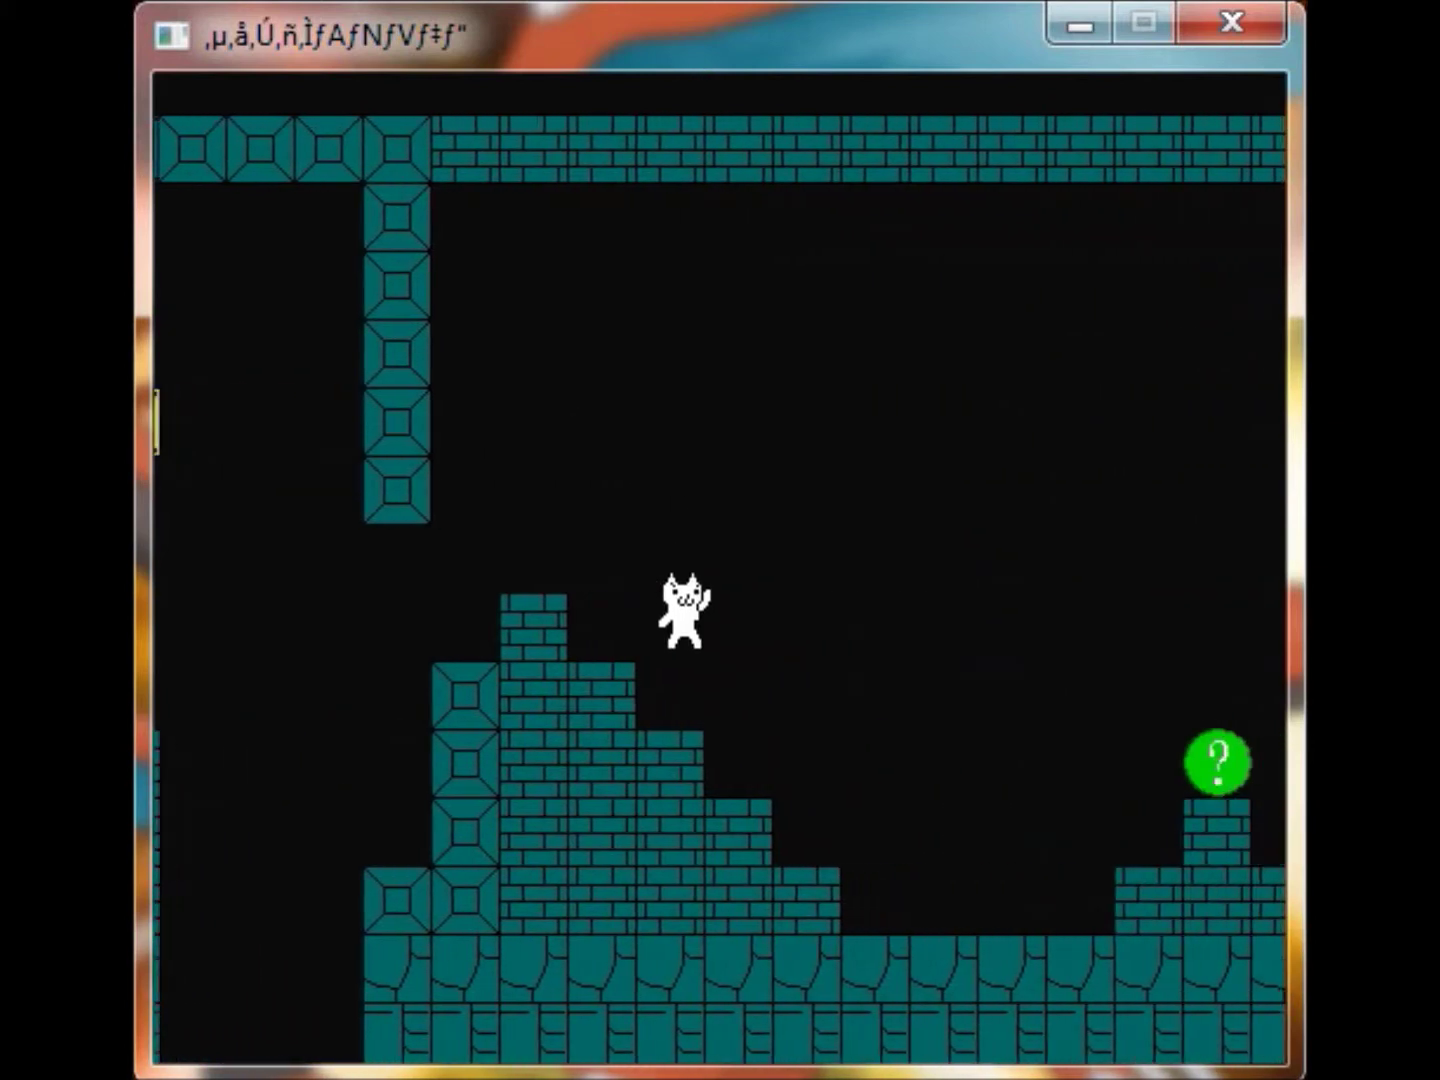
key("Right")
key("Up")
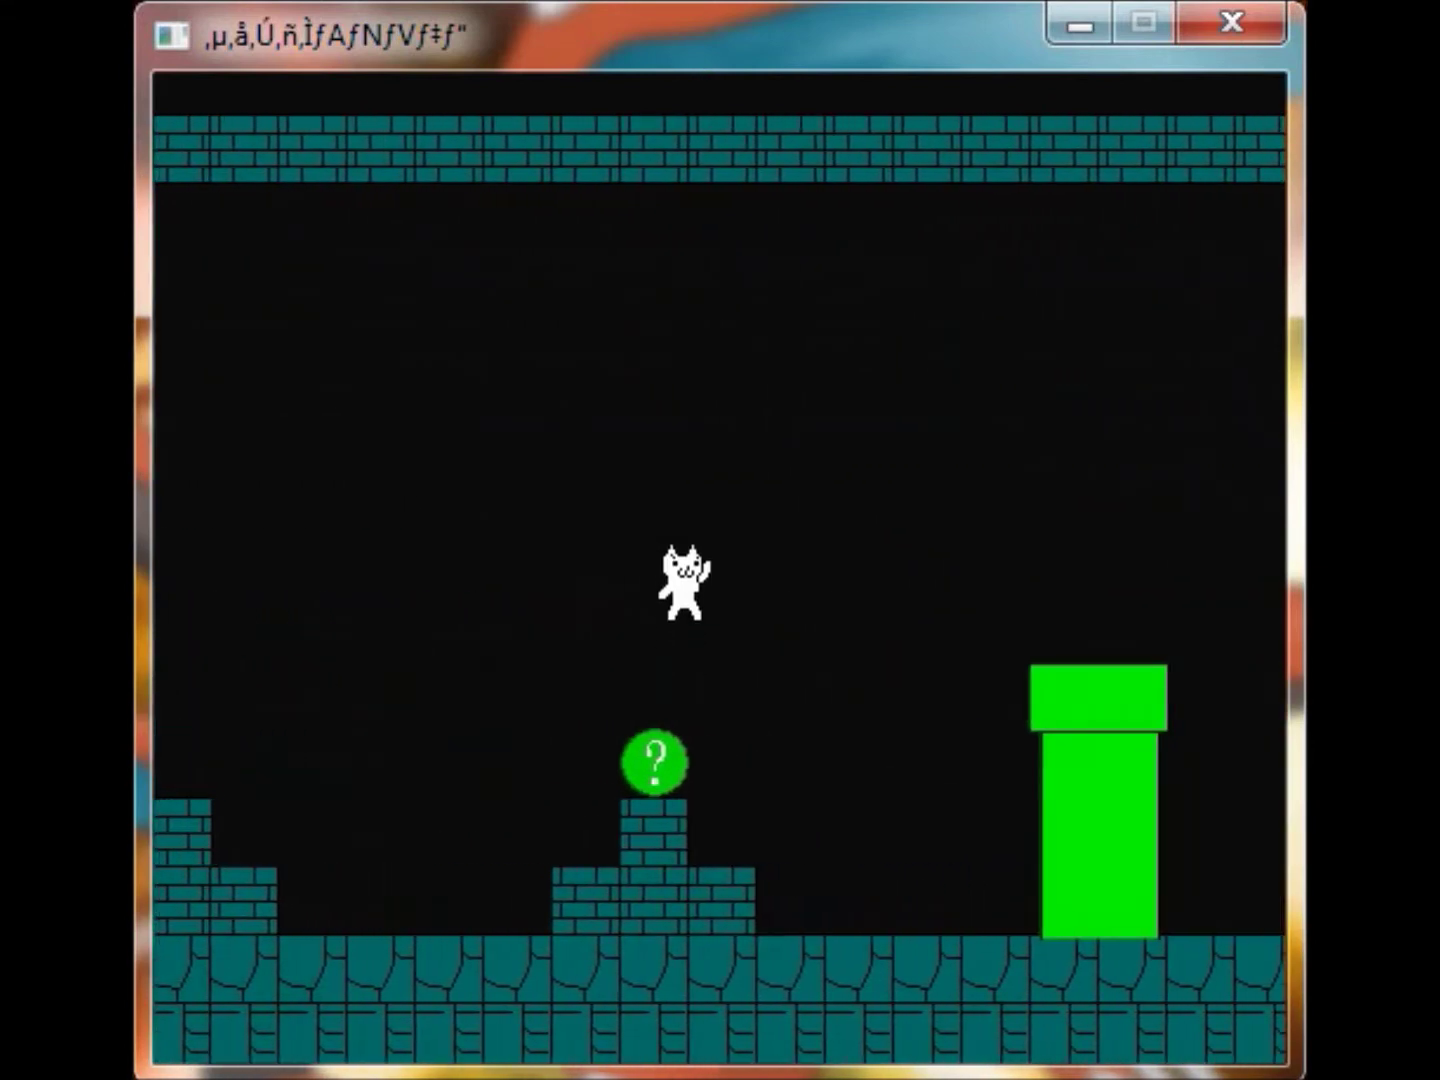
Jump onto the green pipe and over to the yellow moving lifts
key("Right")
key("Up")
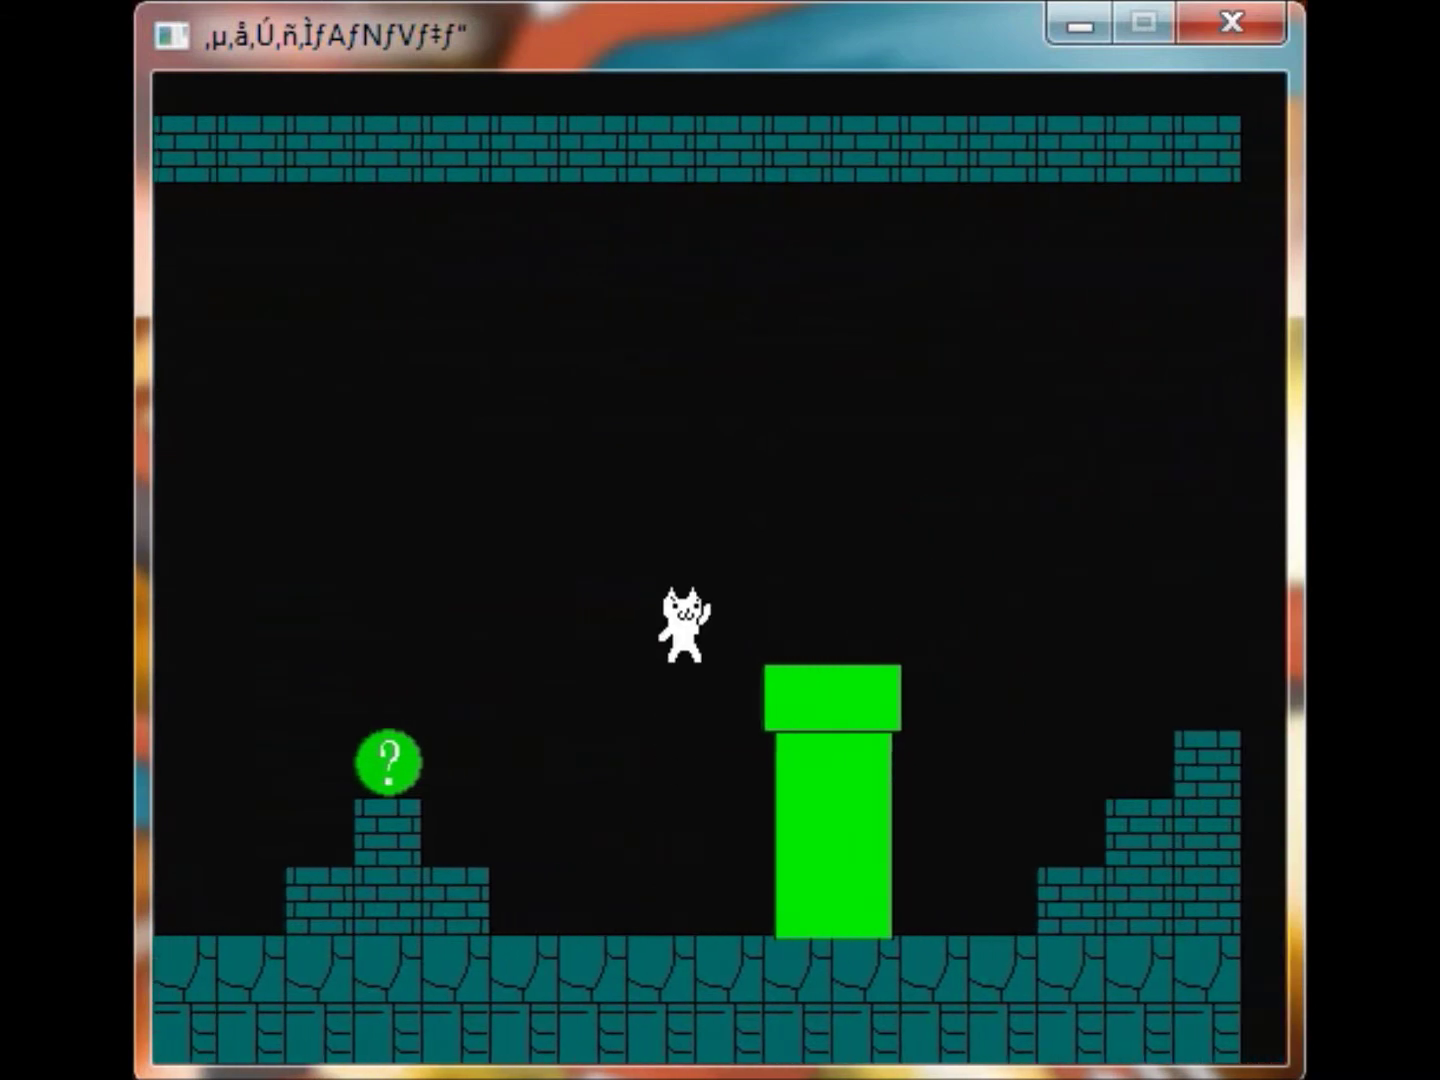
key("Up")
key("Right")
key("Up")
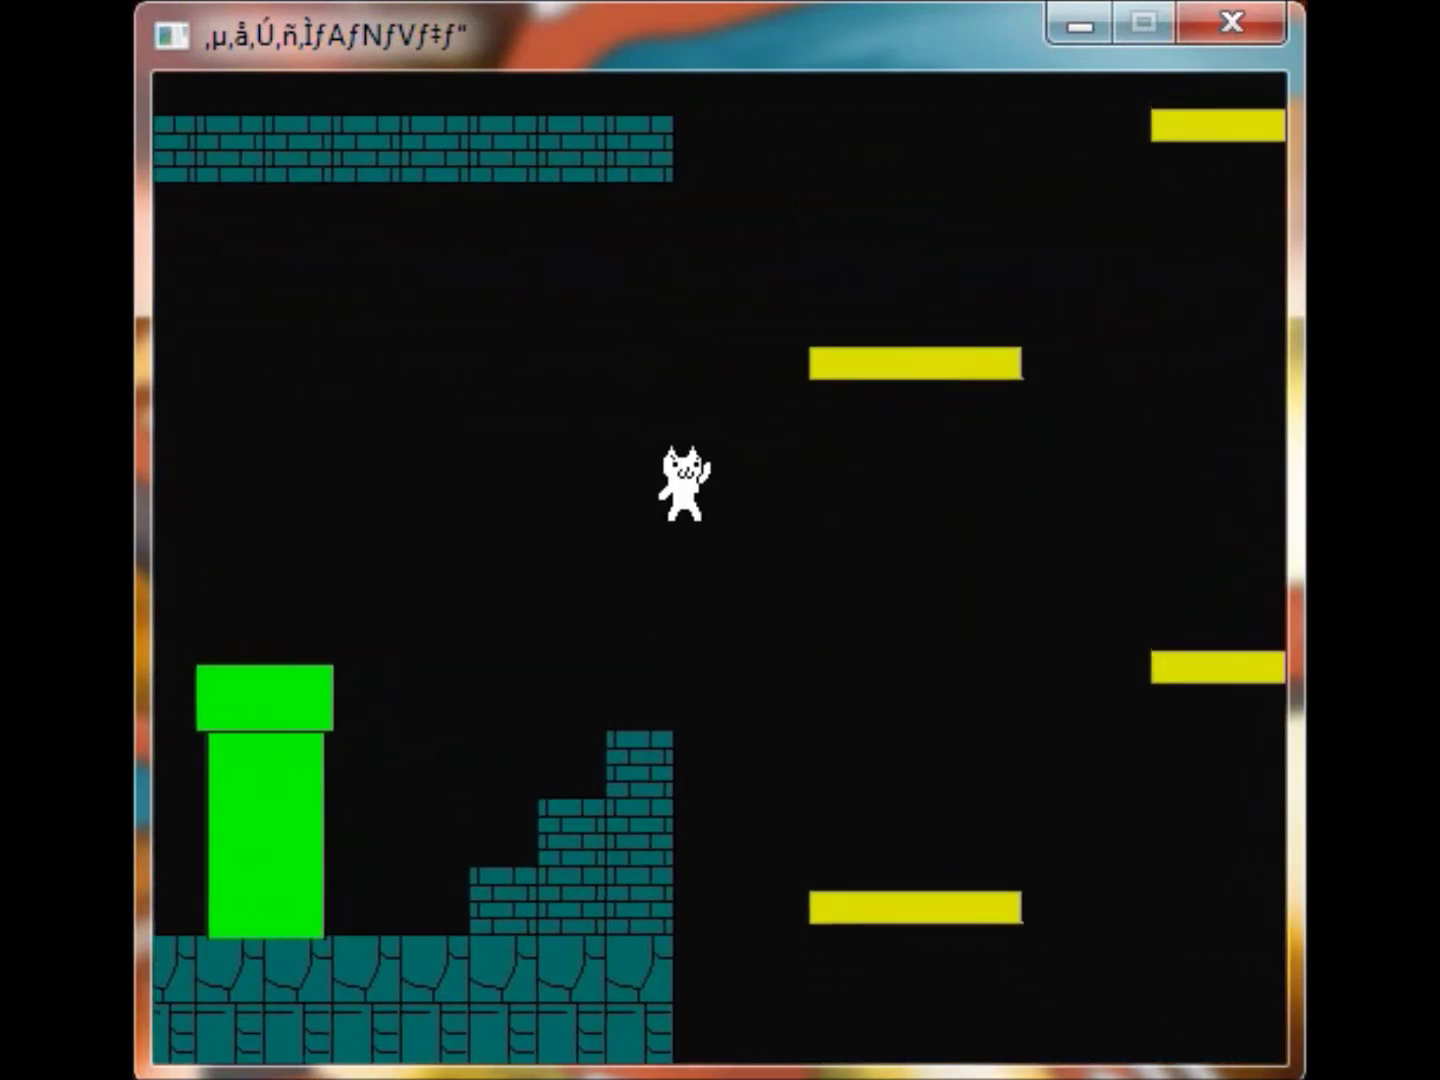
Hop off the yellow lift, jump over the brick wall and reach the green exit blocks
key("Right")
key("Up")
key("Right")
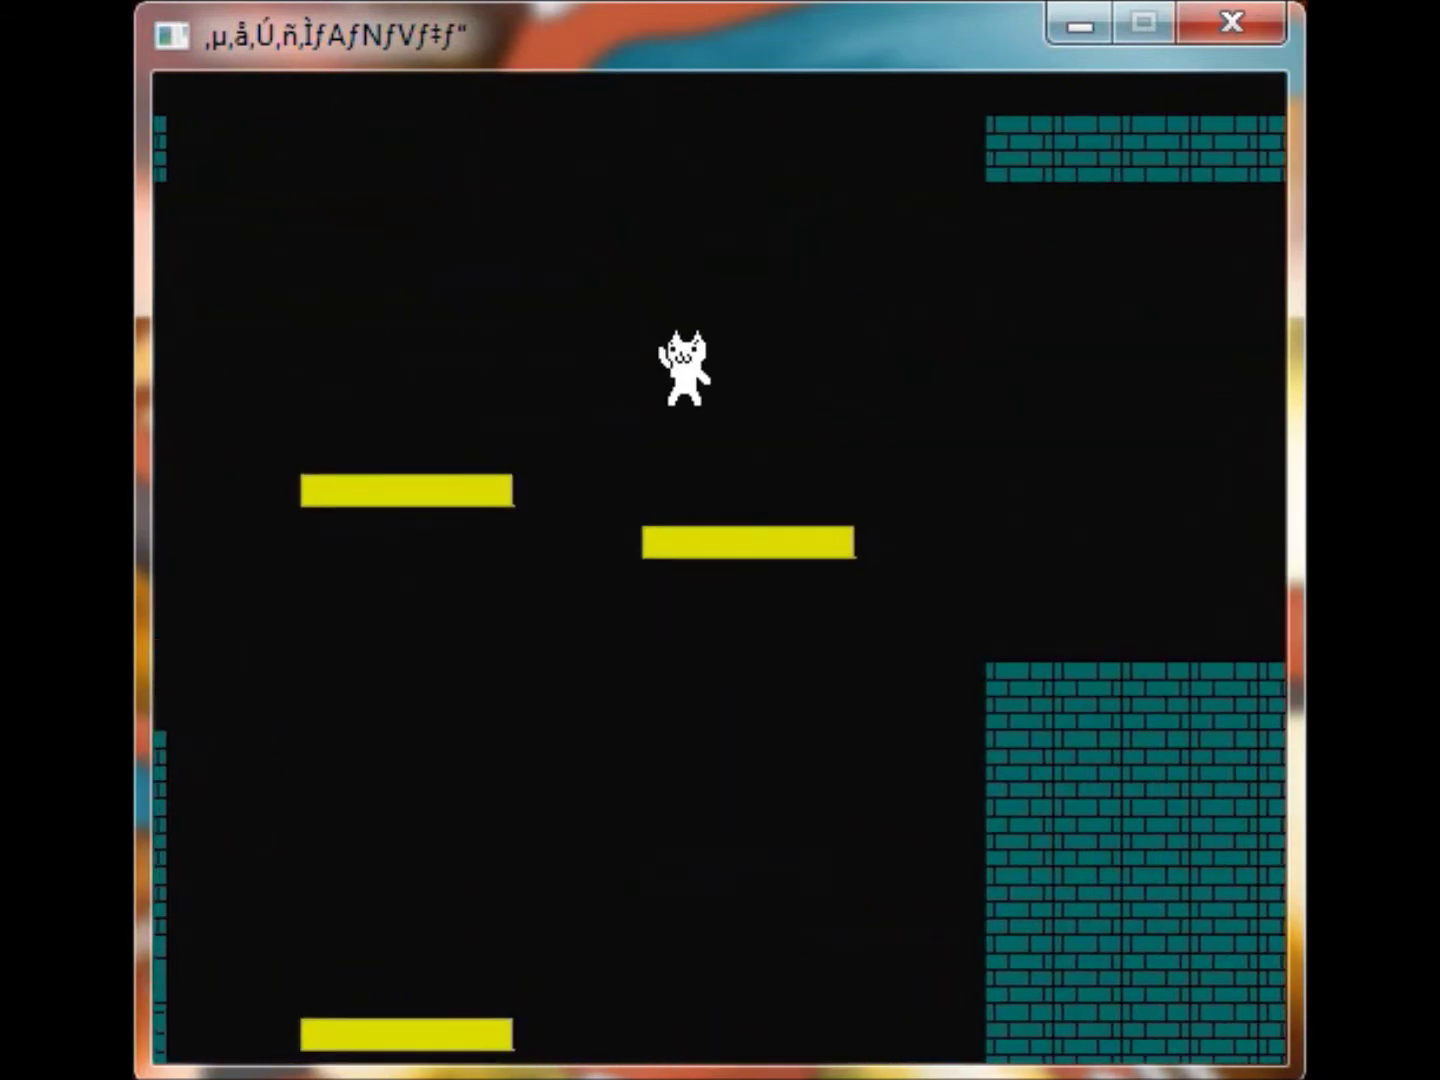
key("Right")
key("Up")
key("Right")
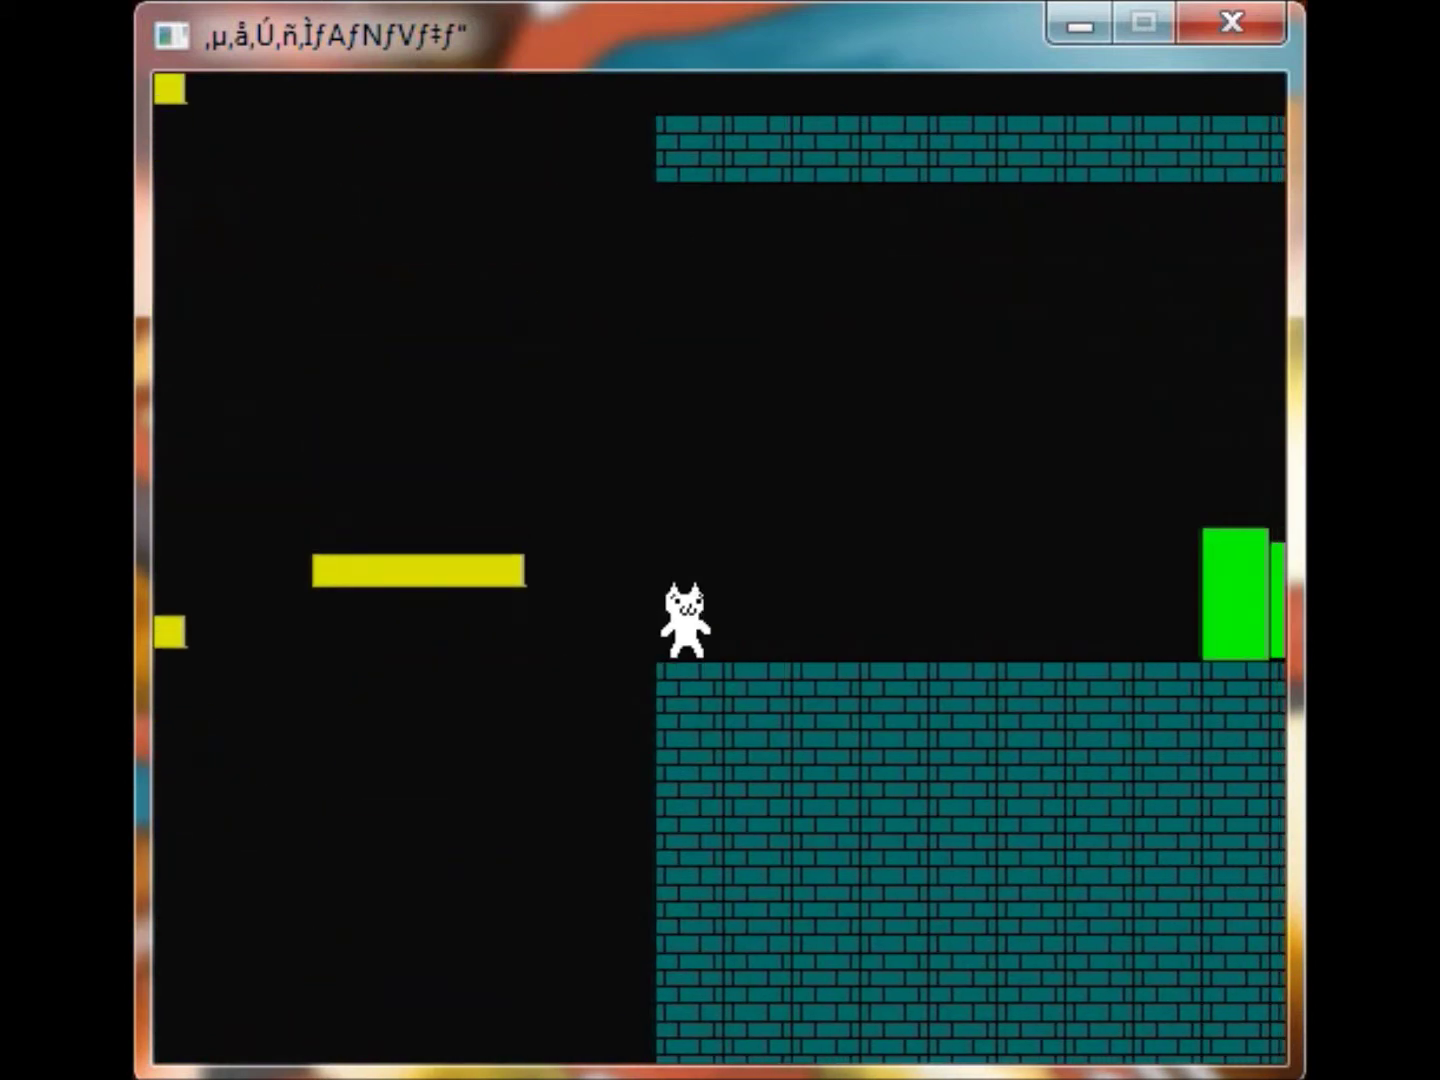
key("Up")
key("Right")
key("Right")
key("Right")
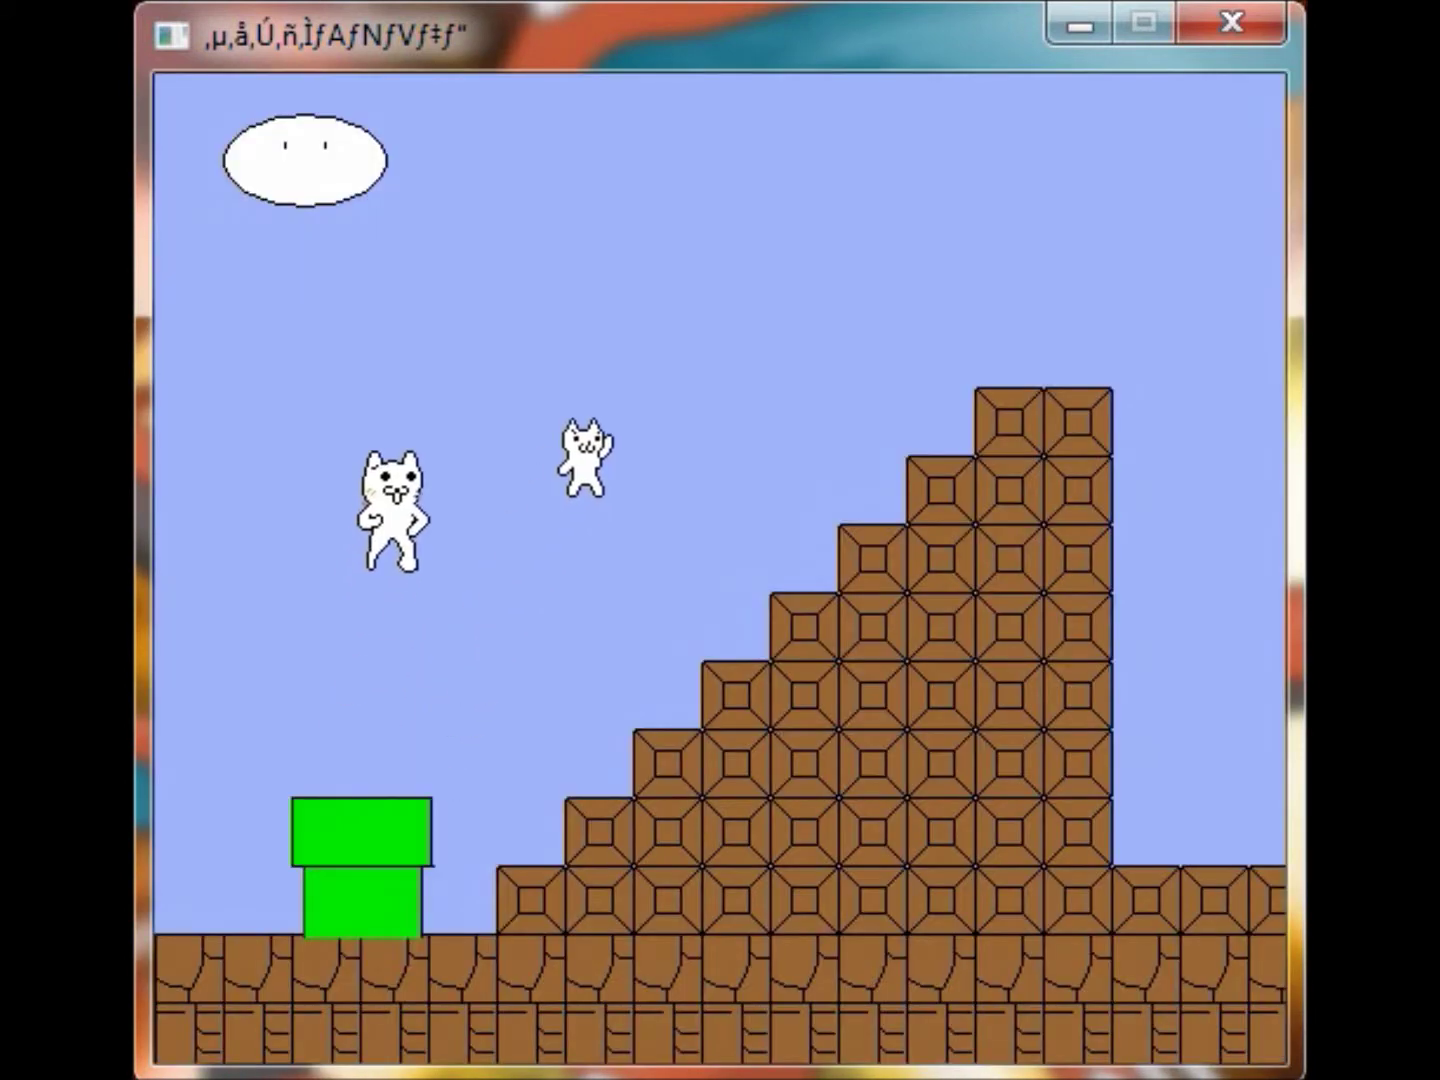
Run up the block staircase, fly over the first flagpole onto the second, then walk to the castle
key("Right")
key("Right")
key("Right")
key("Right")
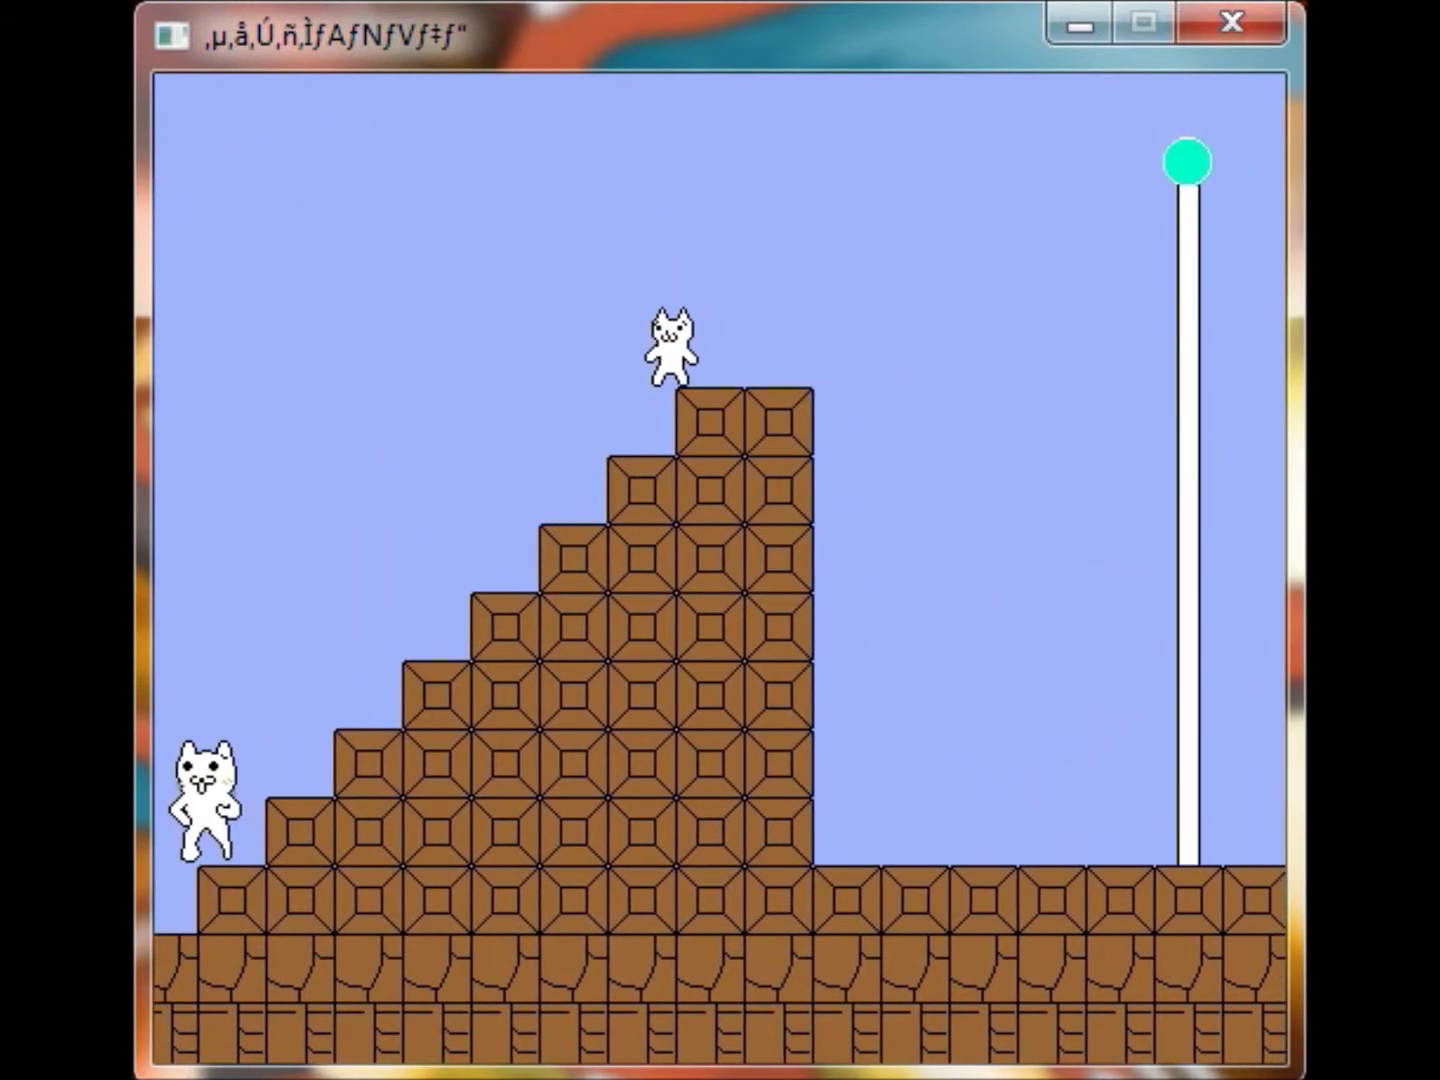
key("Right")
key("Right")
key("Right")
key("Right")
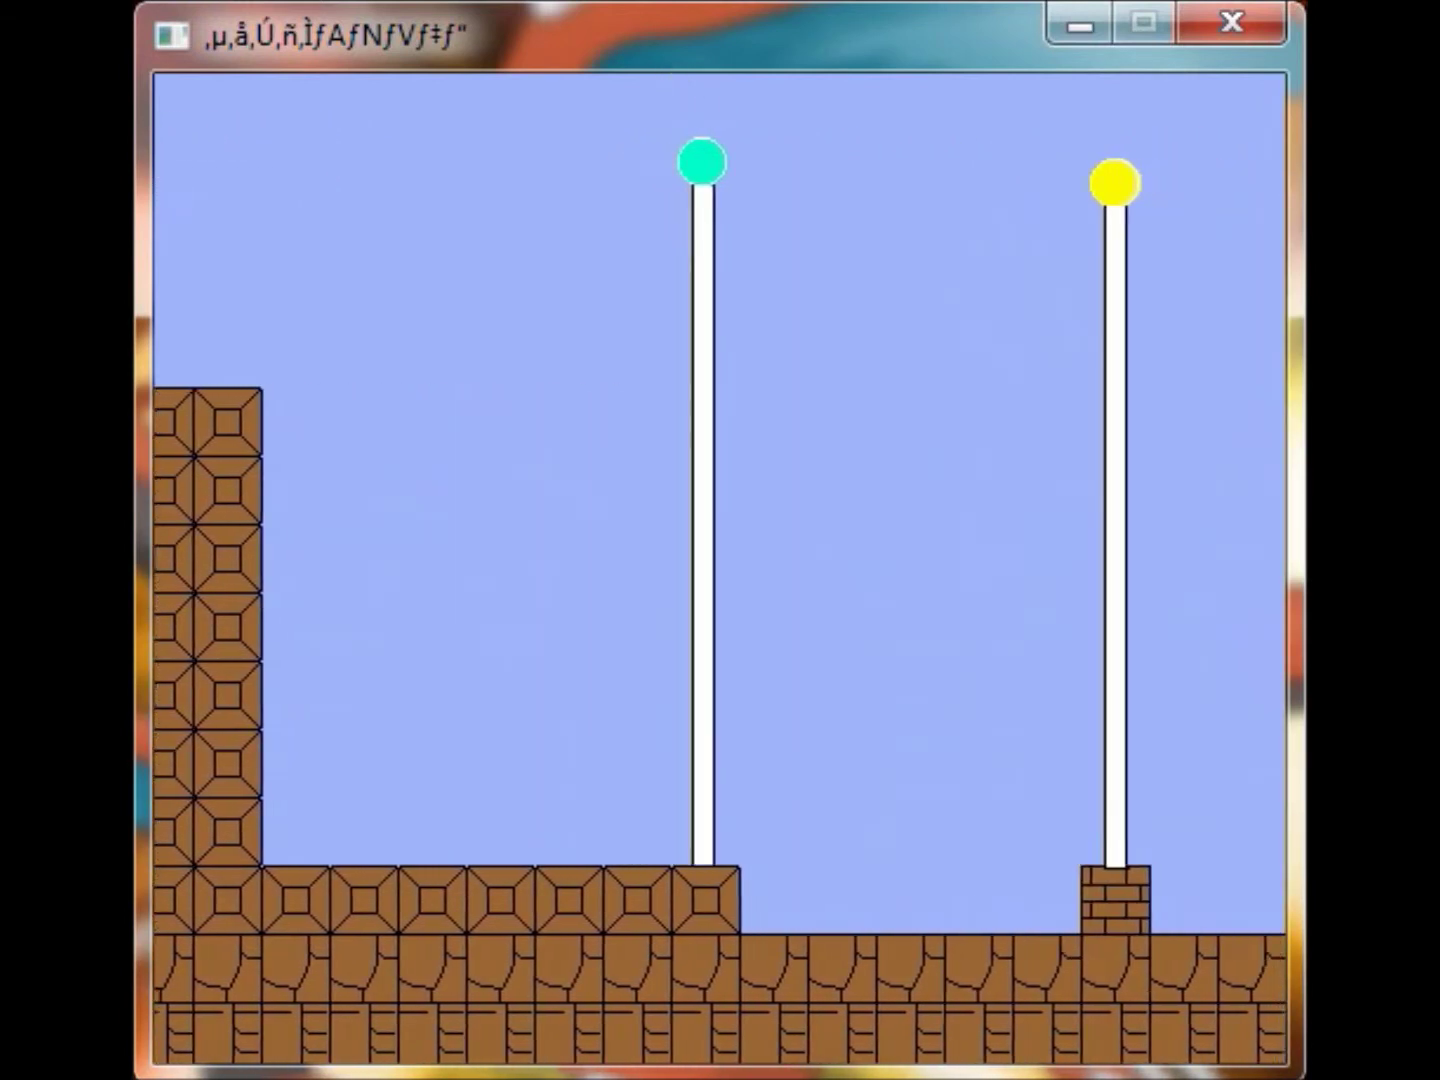
key("Right")
key("Right")
key("Right")
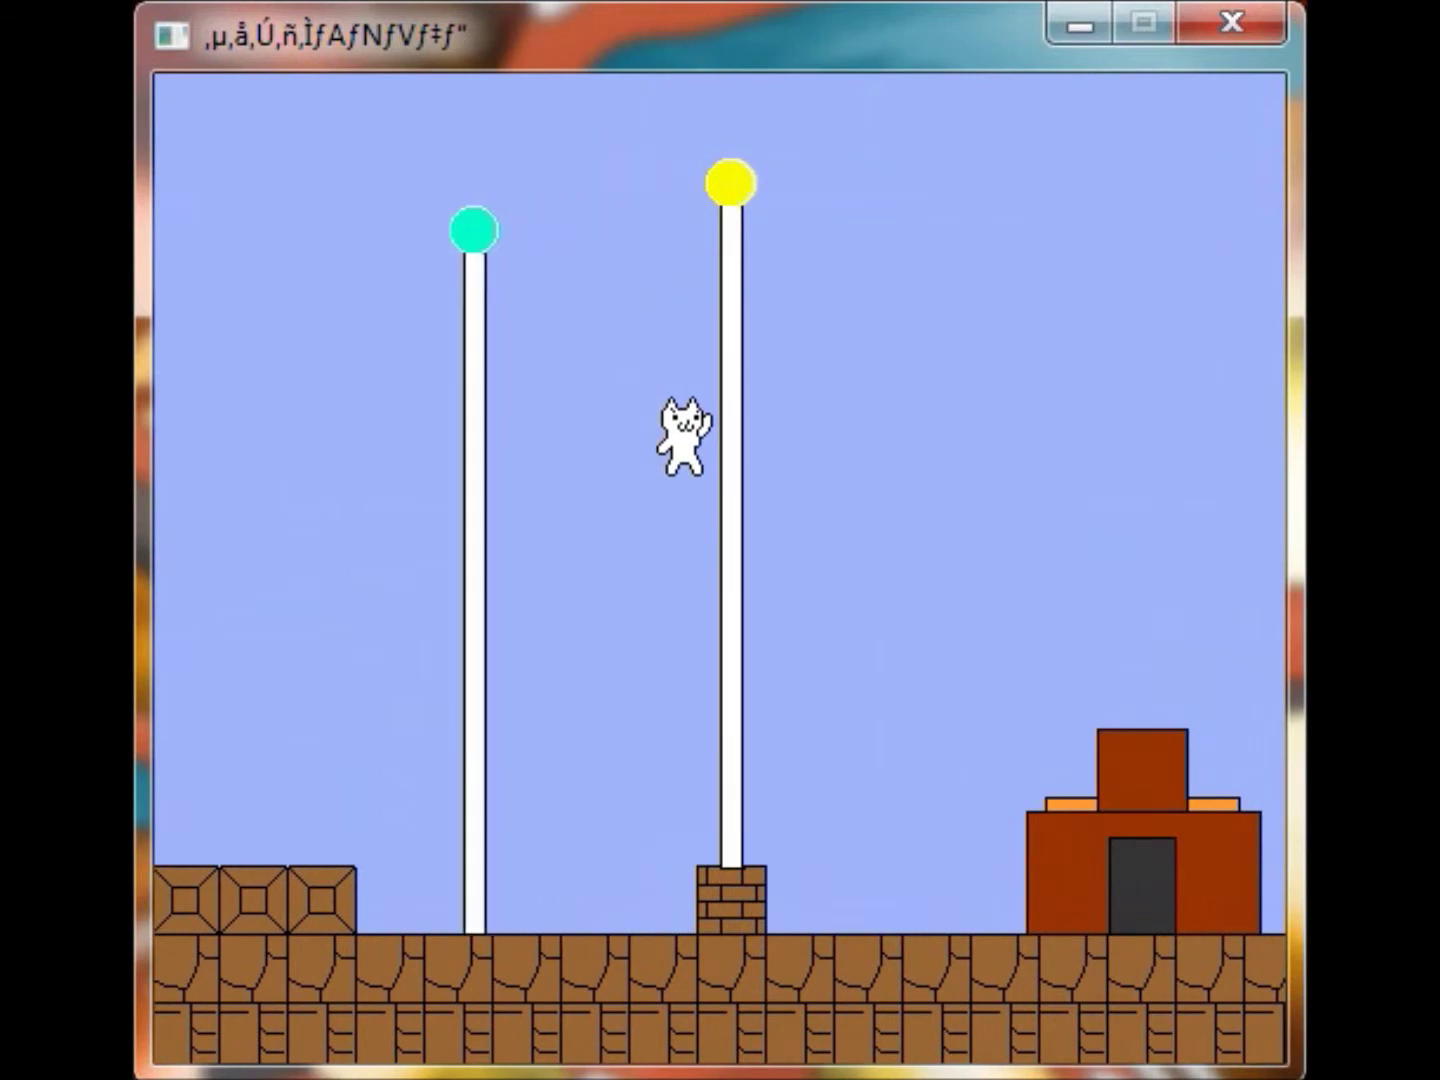
key("Right")
key("Right")
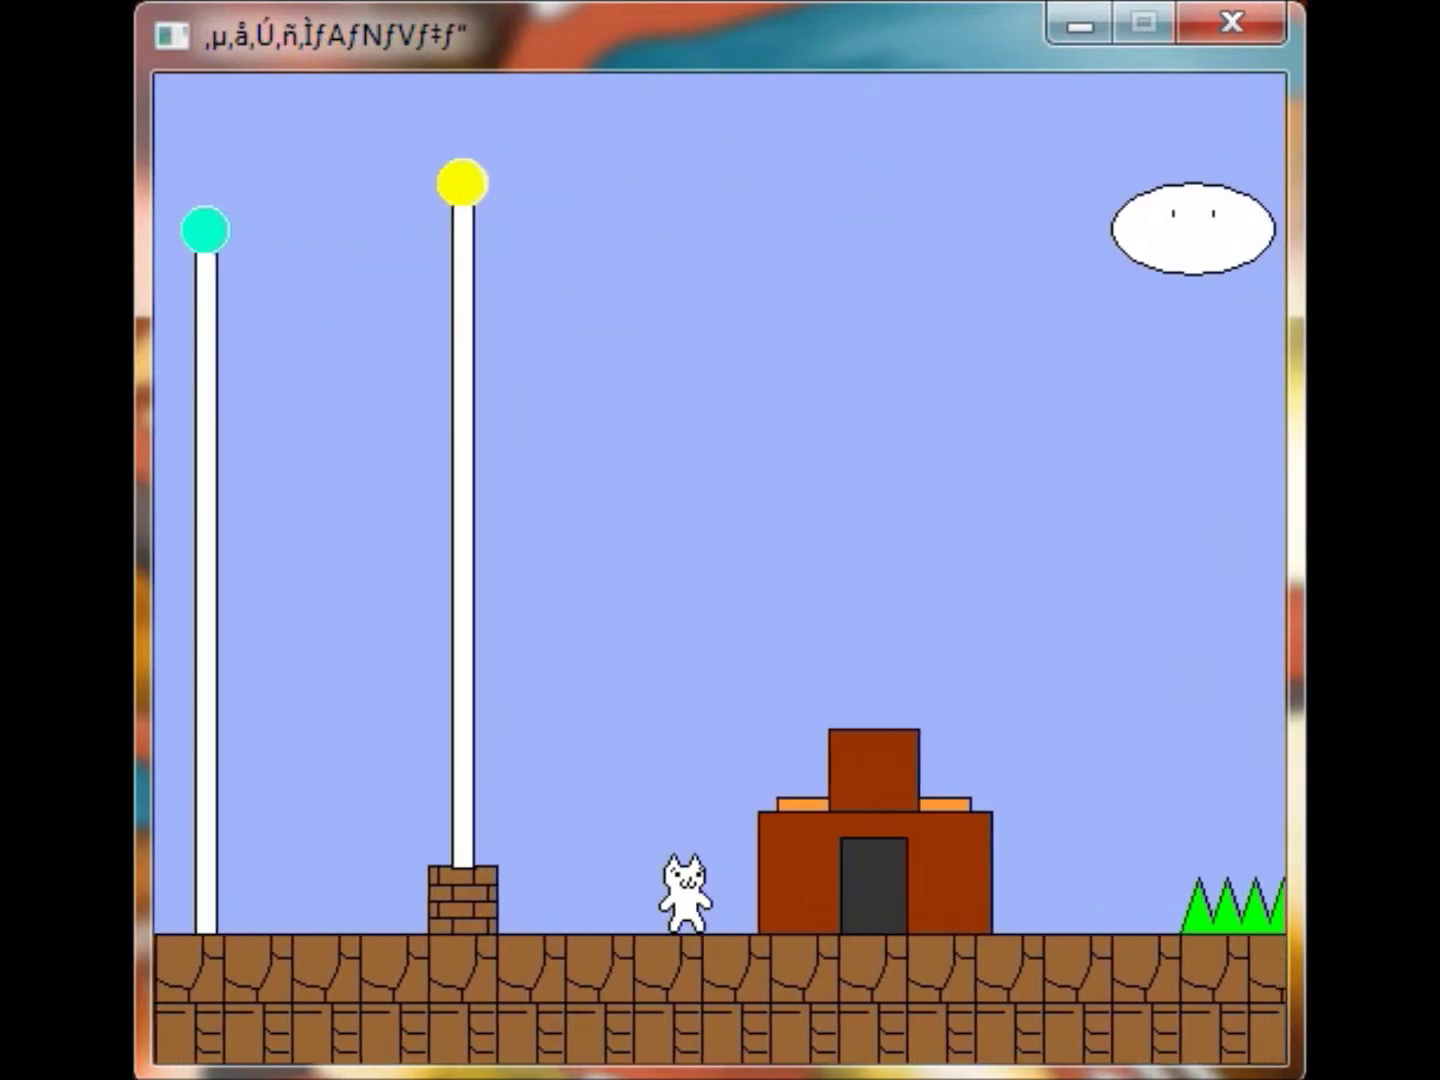
key("Right")
key("Right")
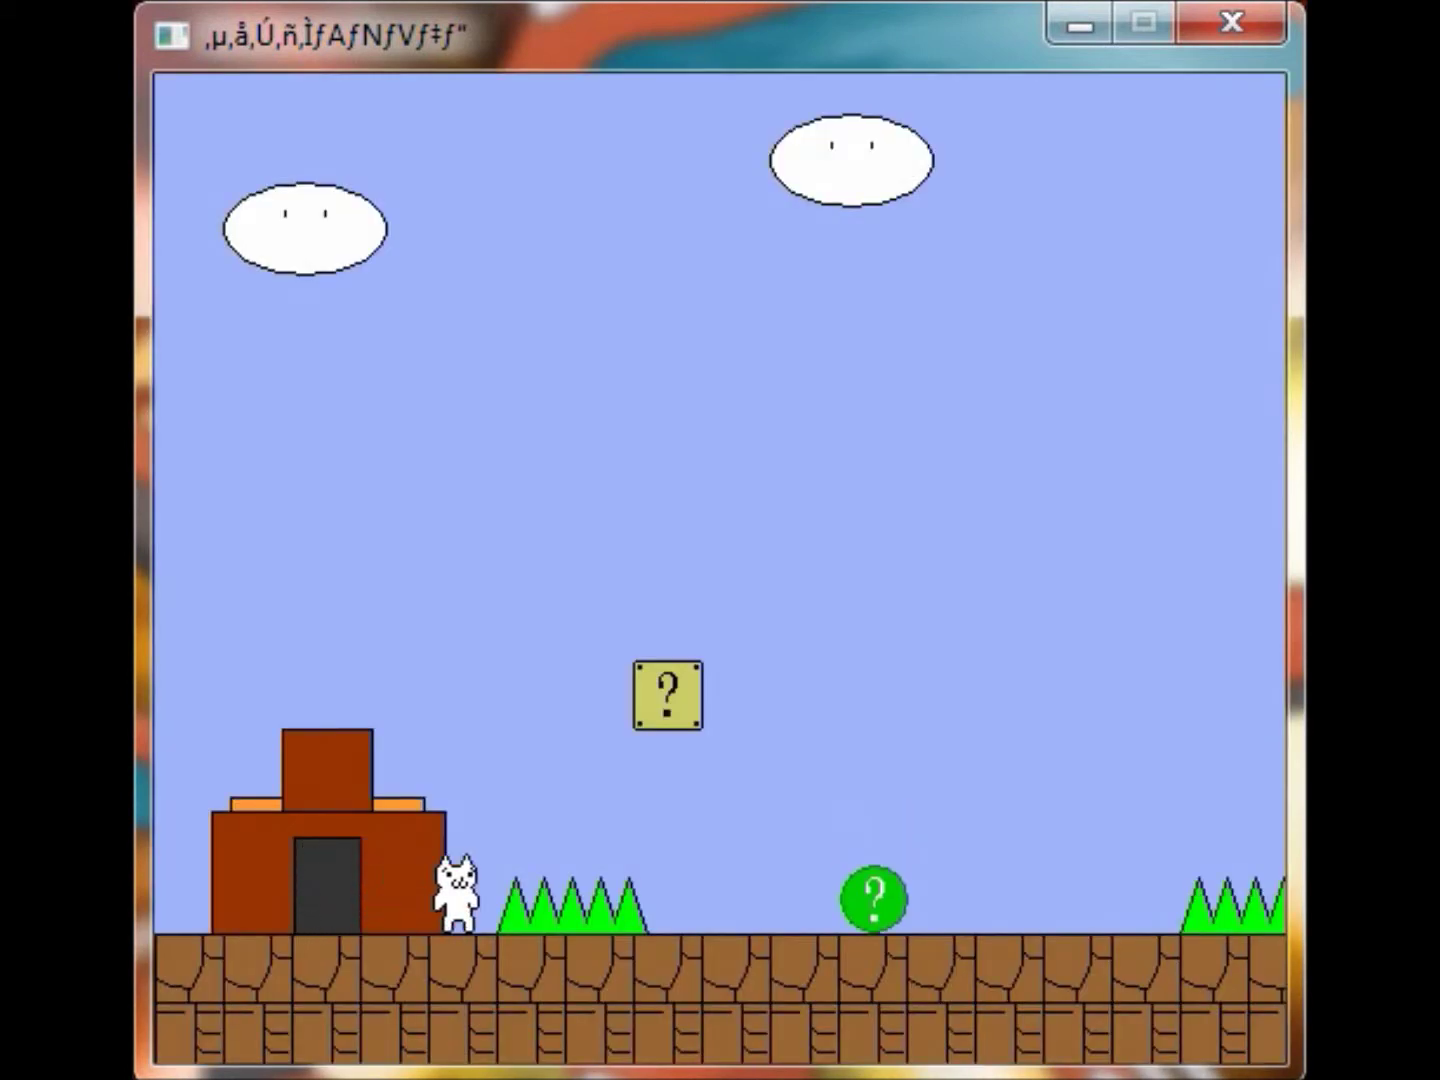
Run and jump across the spiky platforms and the second gap
key("Right")
key("Up")
key("Right")
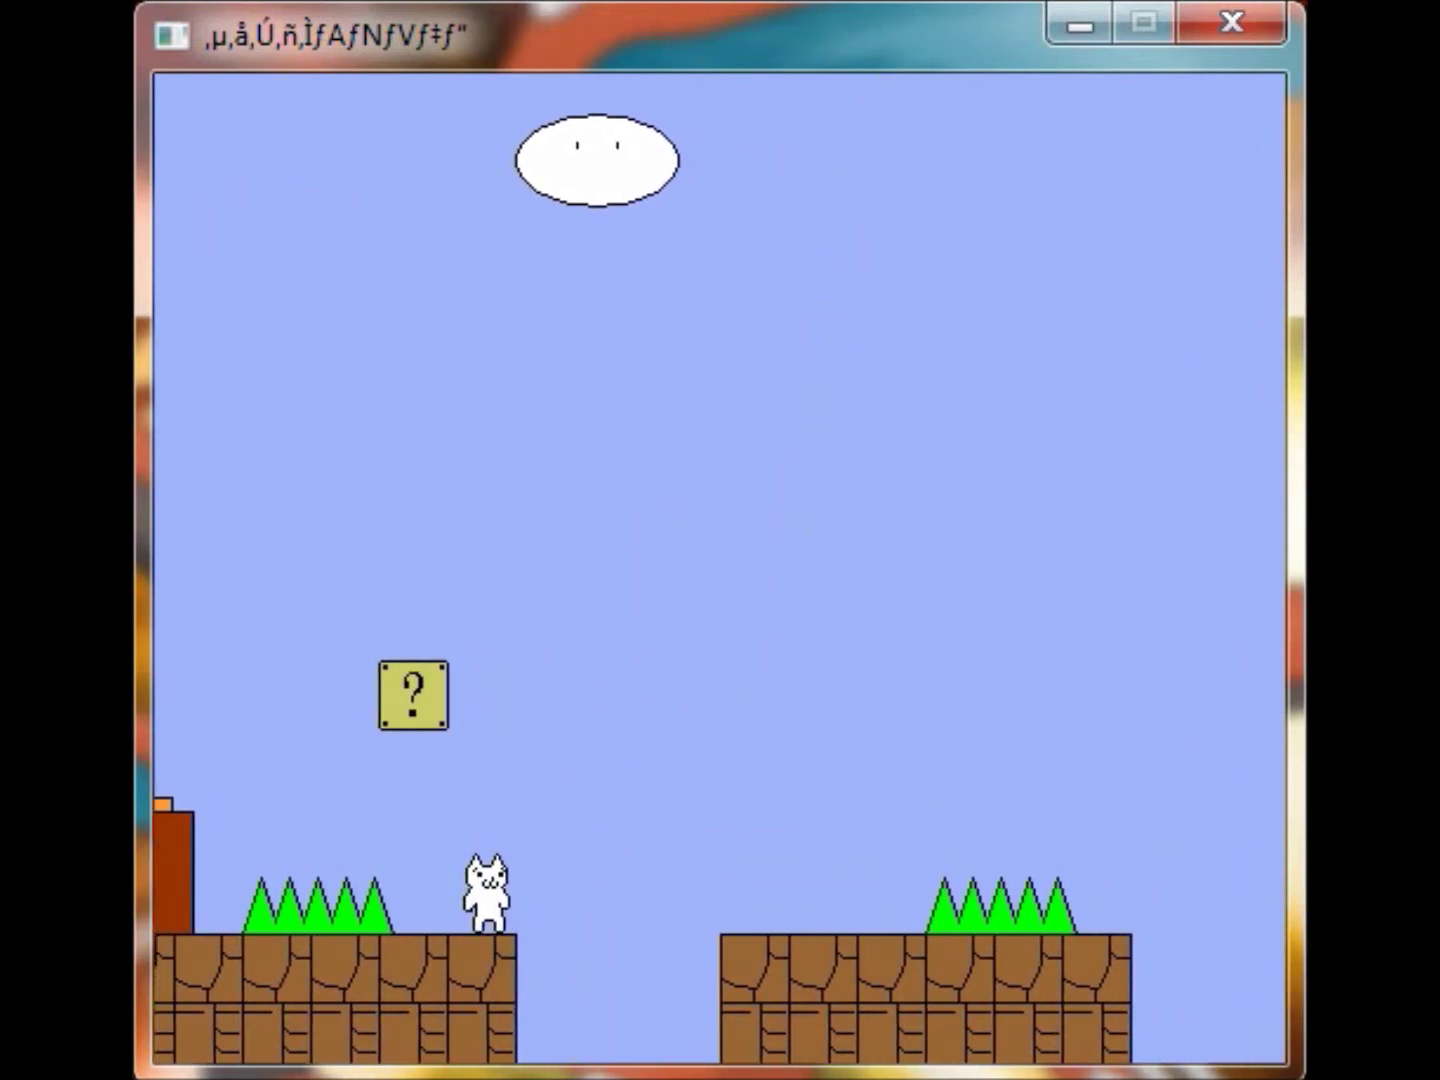
key("Right")
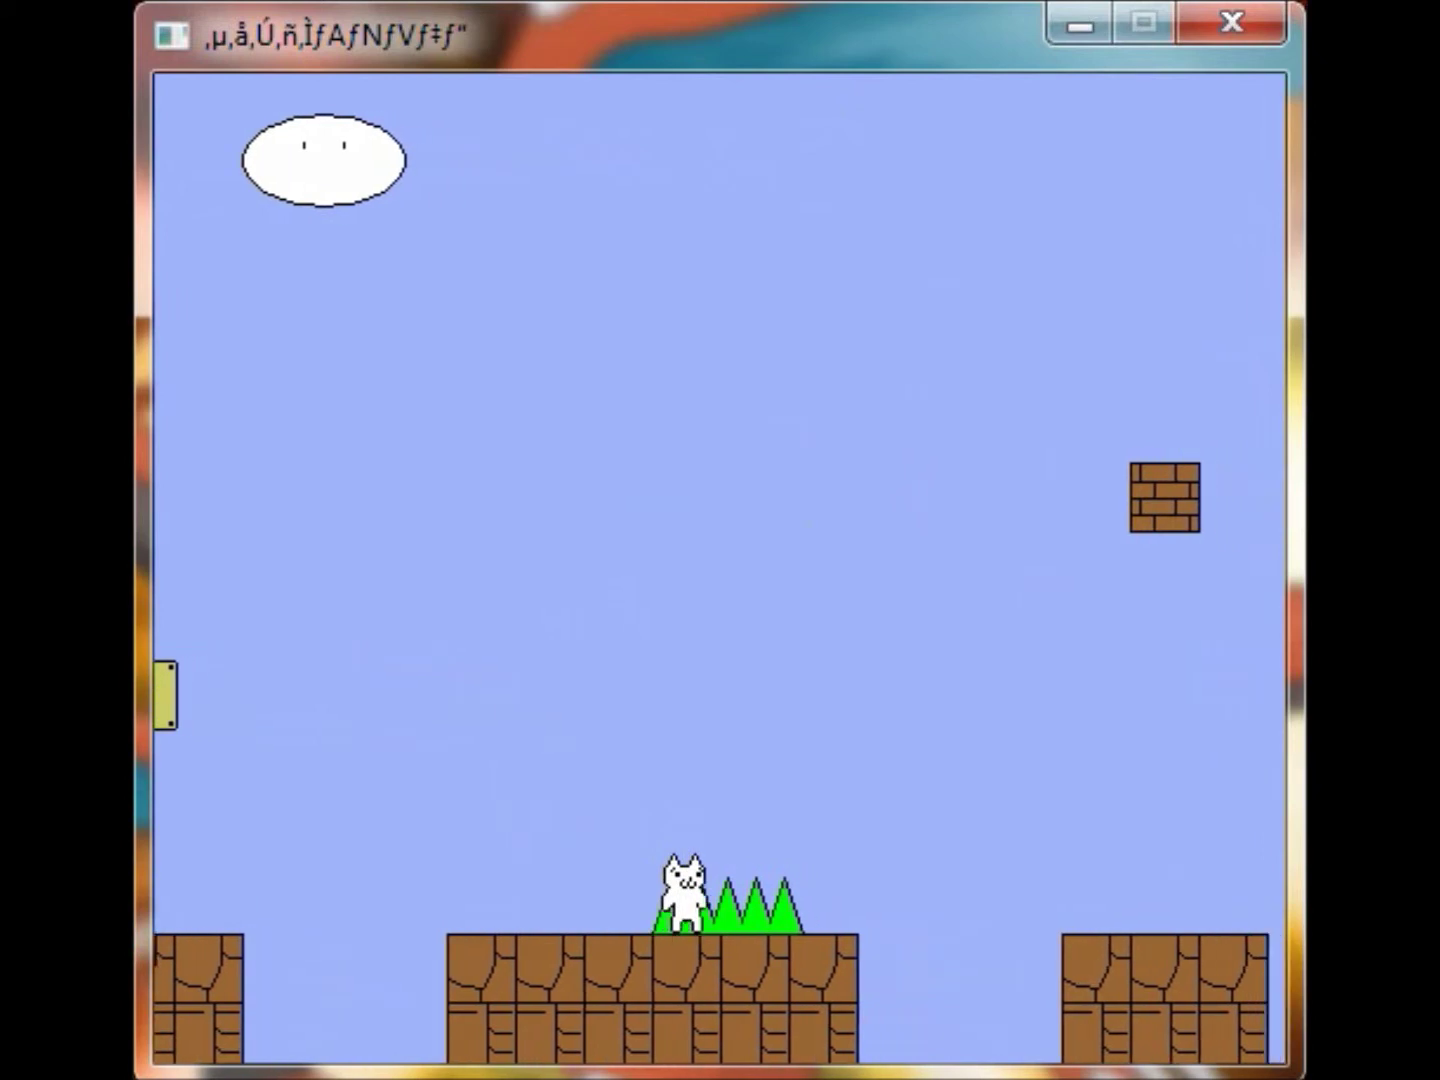
key("Right")
key("Up")
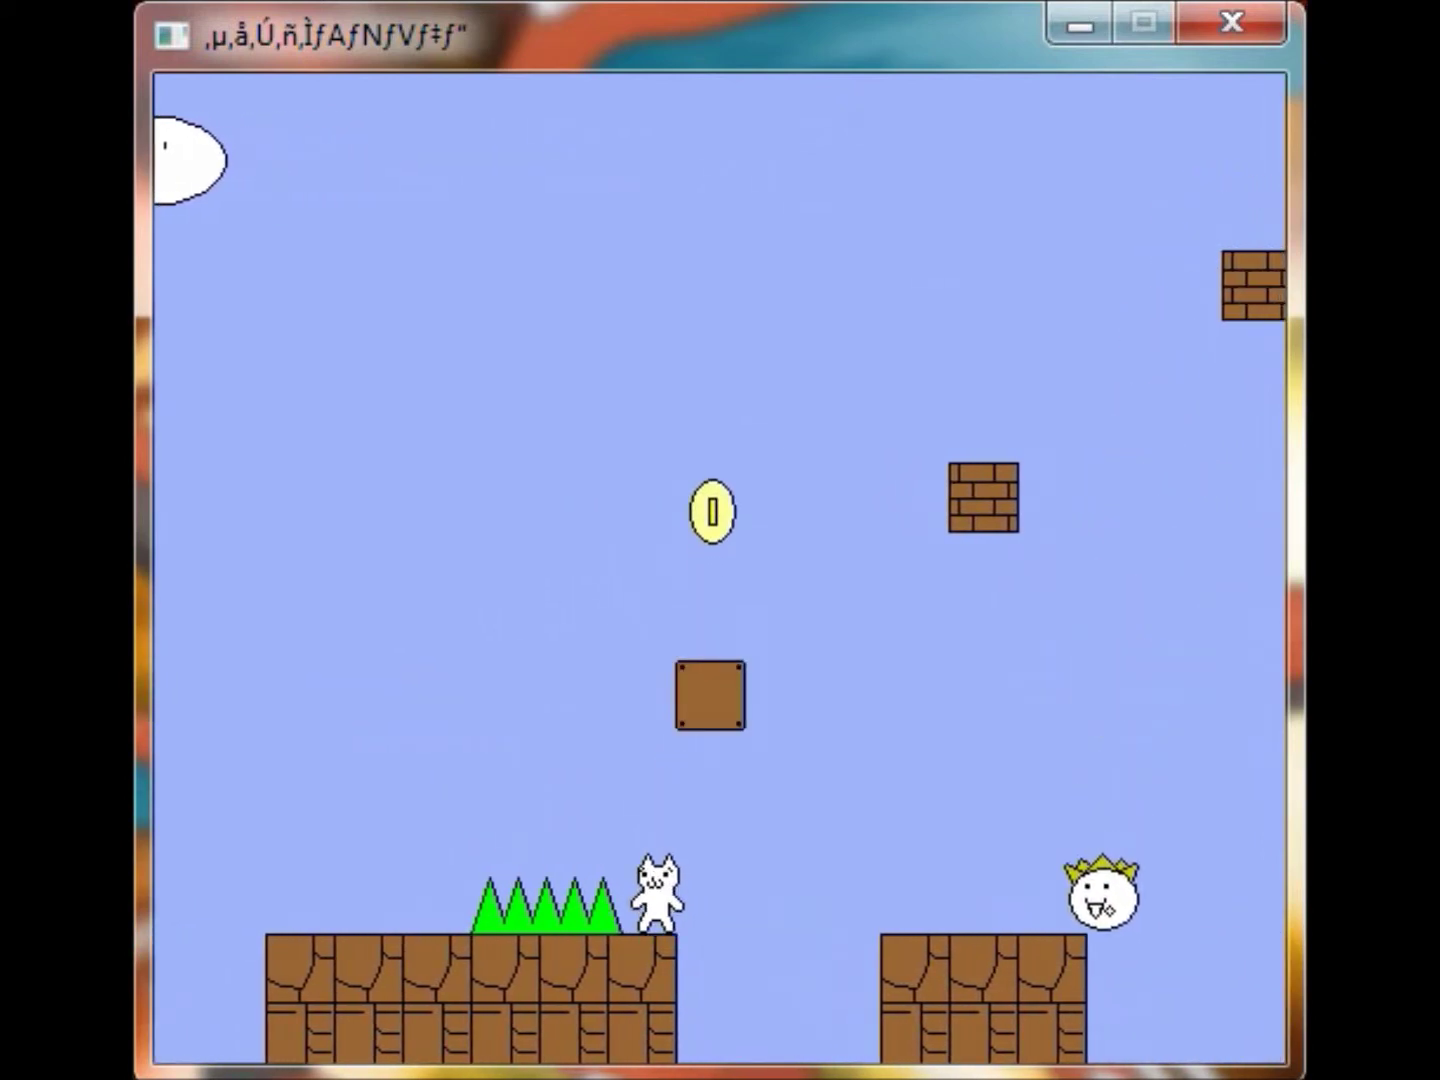
Jump high off the block and leap above the top of the level
key("Right")
key("Up")
key("Right")
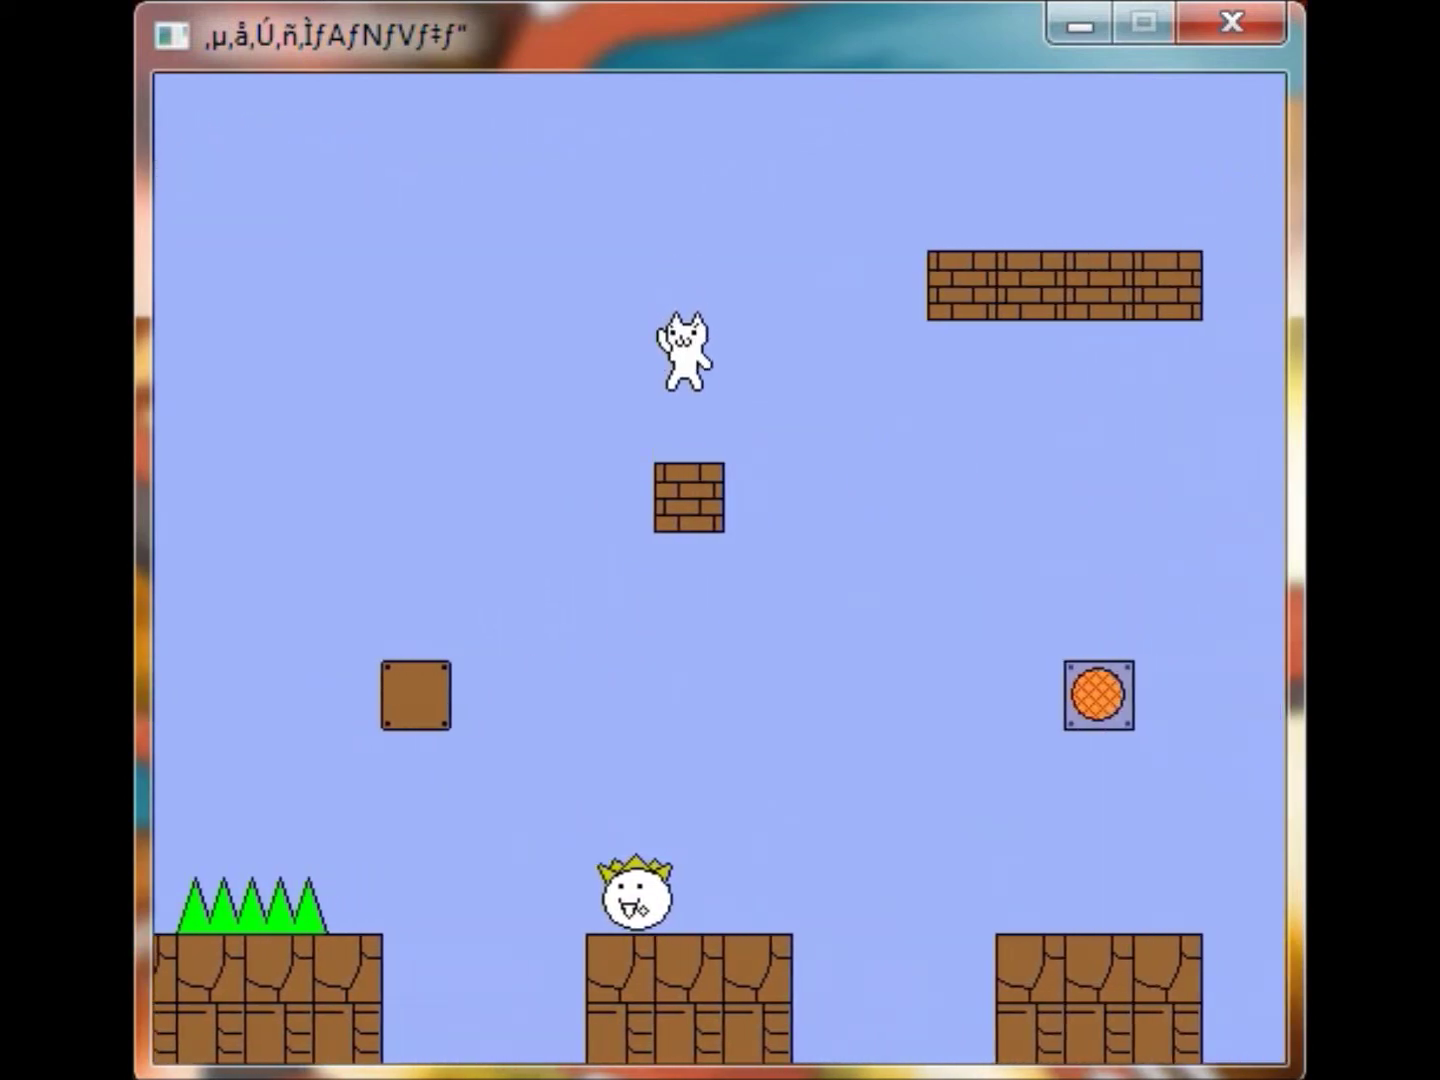
key("Right")
key("Up")
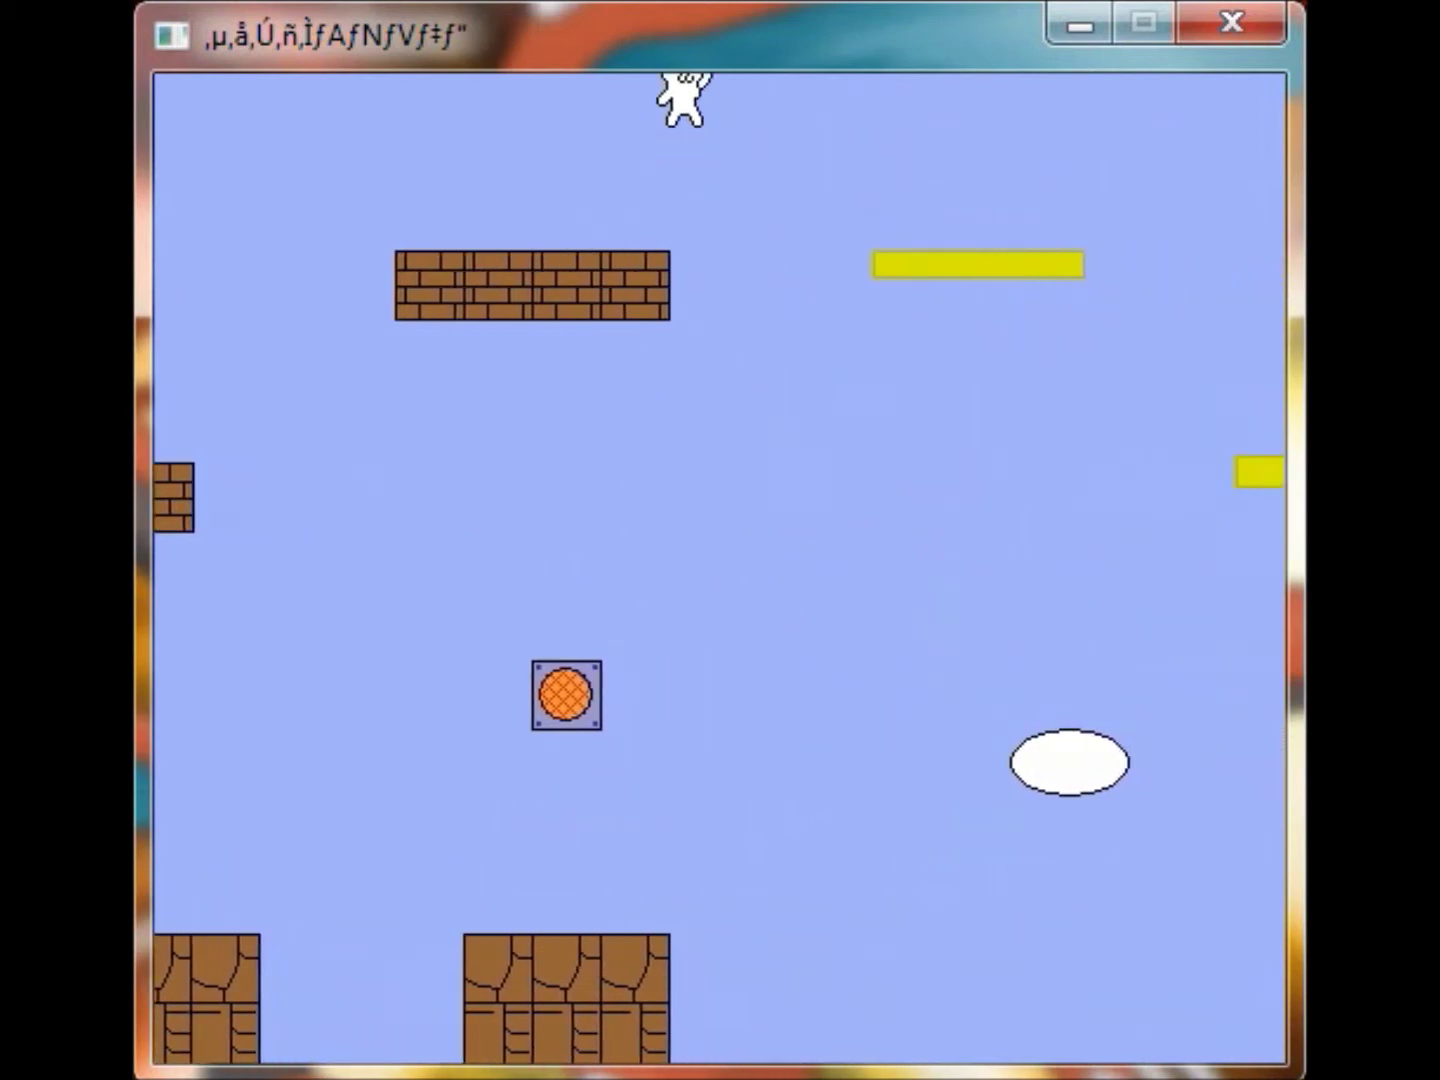
key("Right")
Run along the top, land on the question block and jump off it rightward
key("Right")
key("Right")
key("Up")
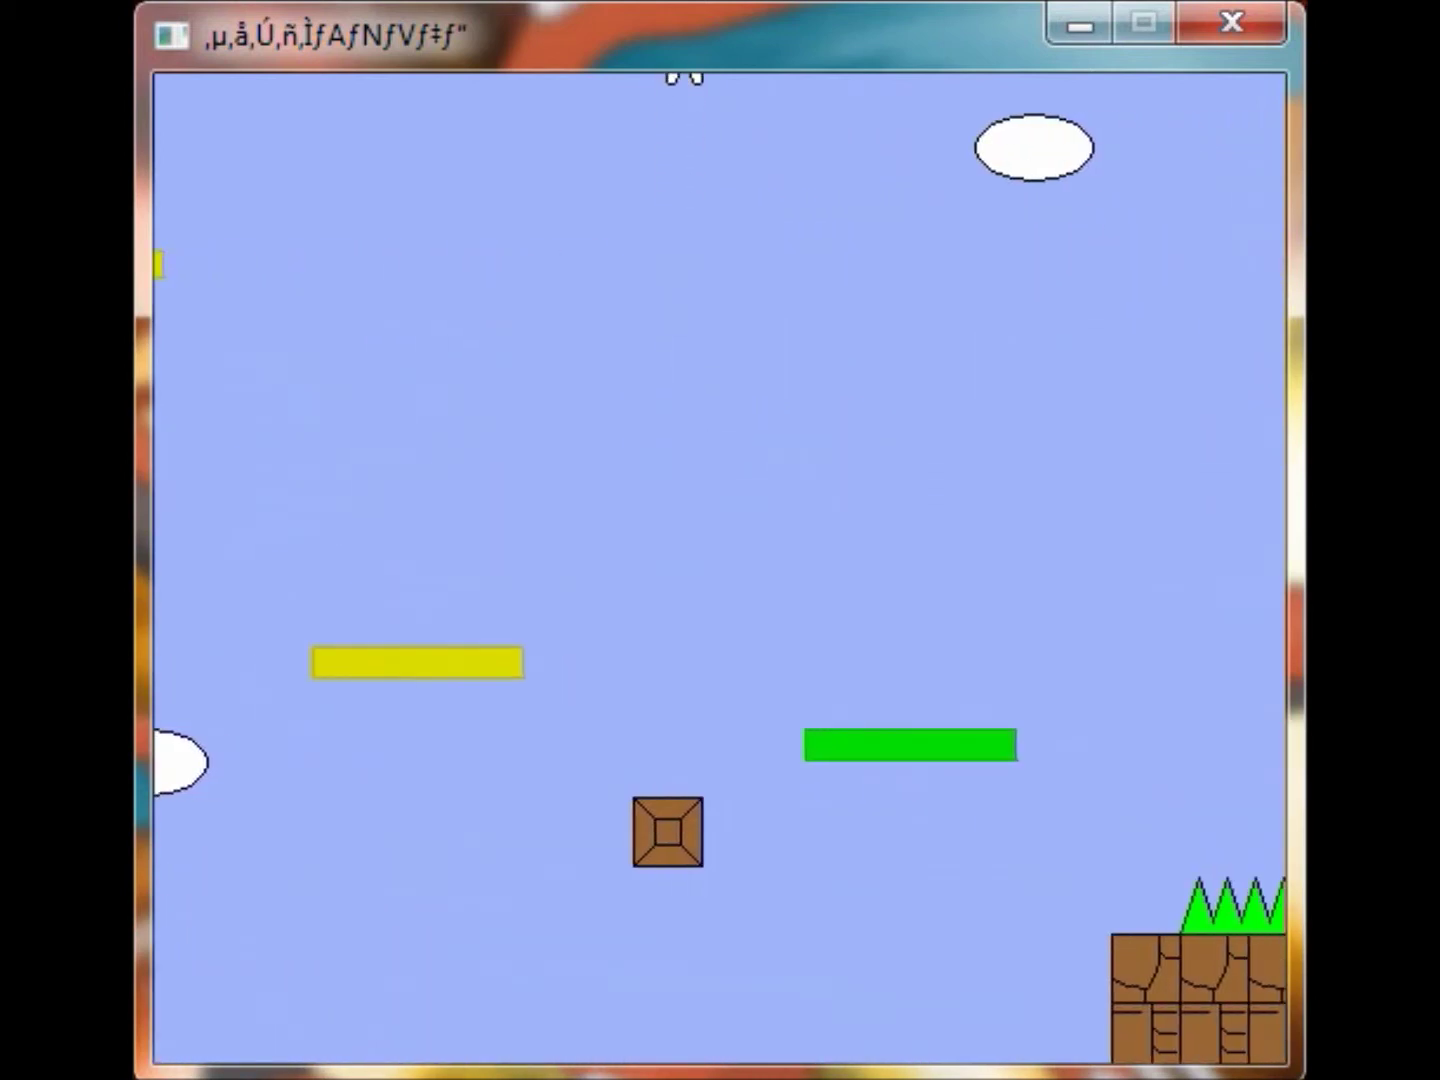
key("Right")
key("Right")
key("Right")
key("Up")
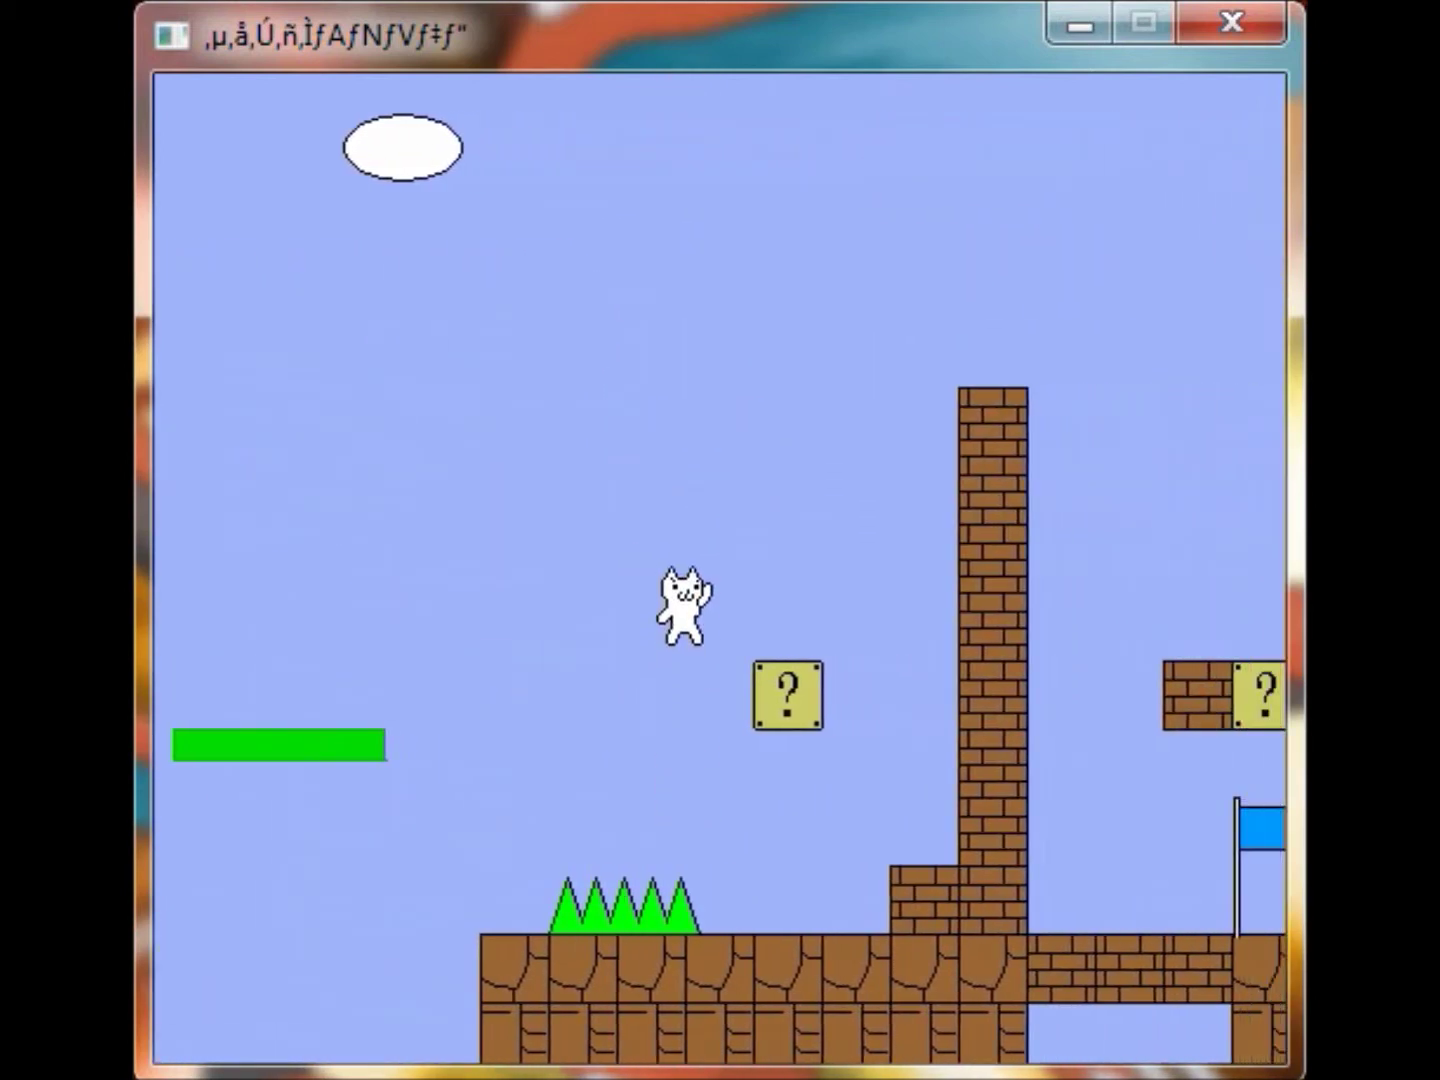
key("Right")
key("Up")
key("Right")
key("Right")
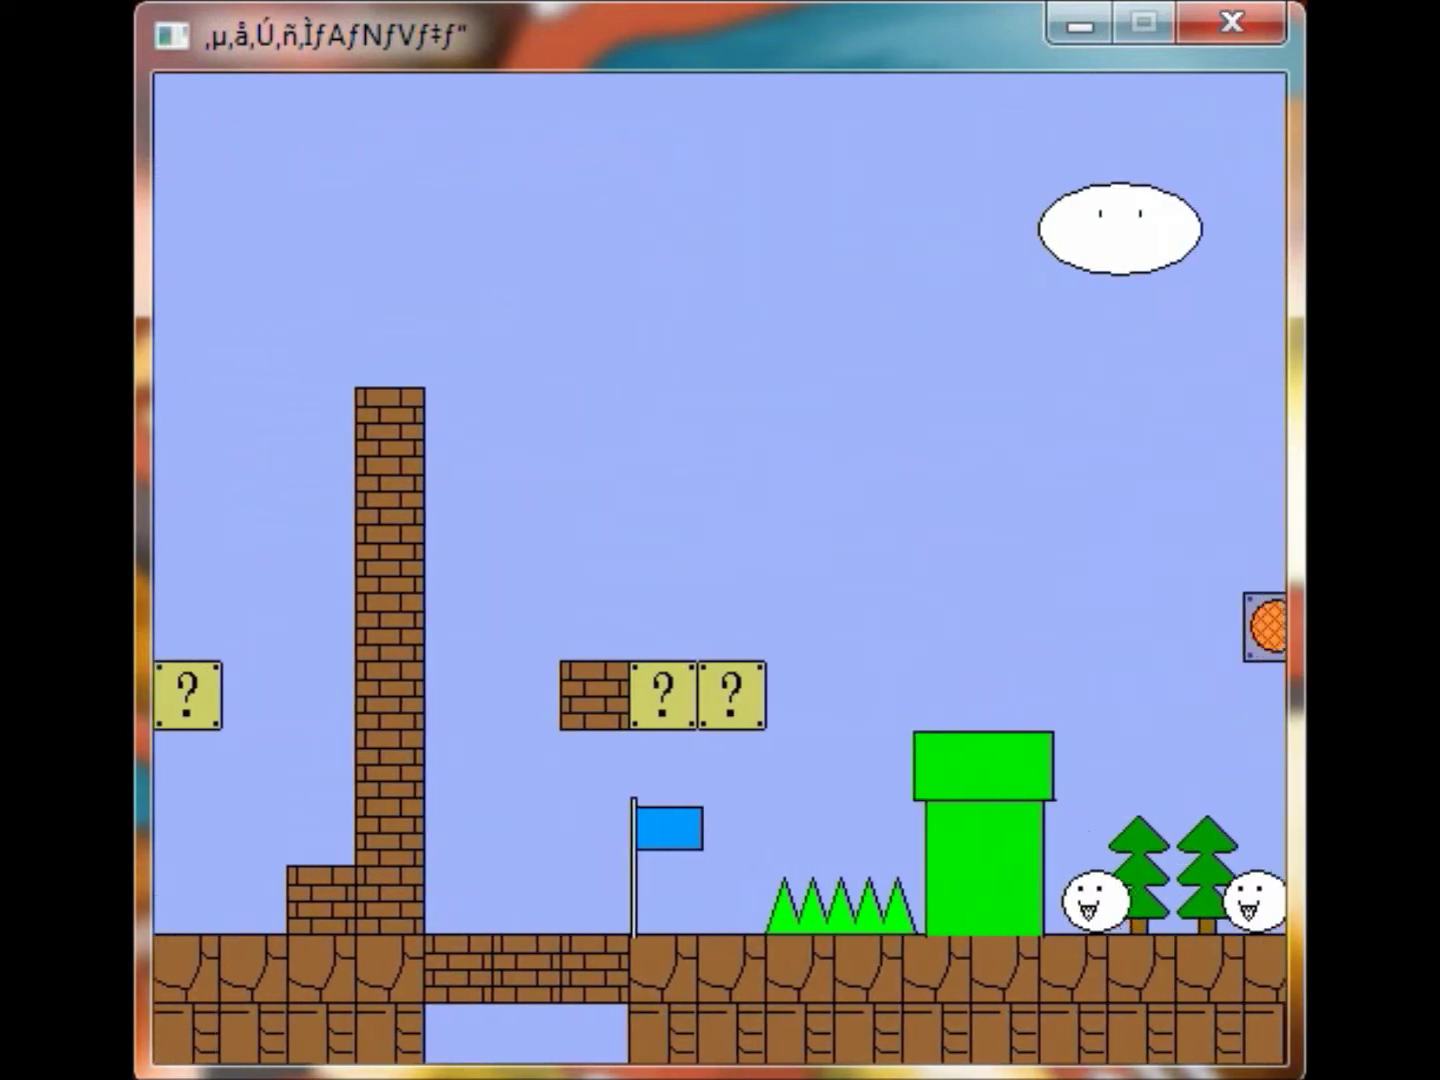
key("Right")
key("Right")
key("Right")
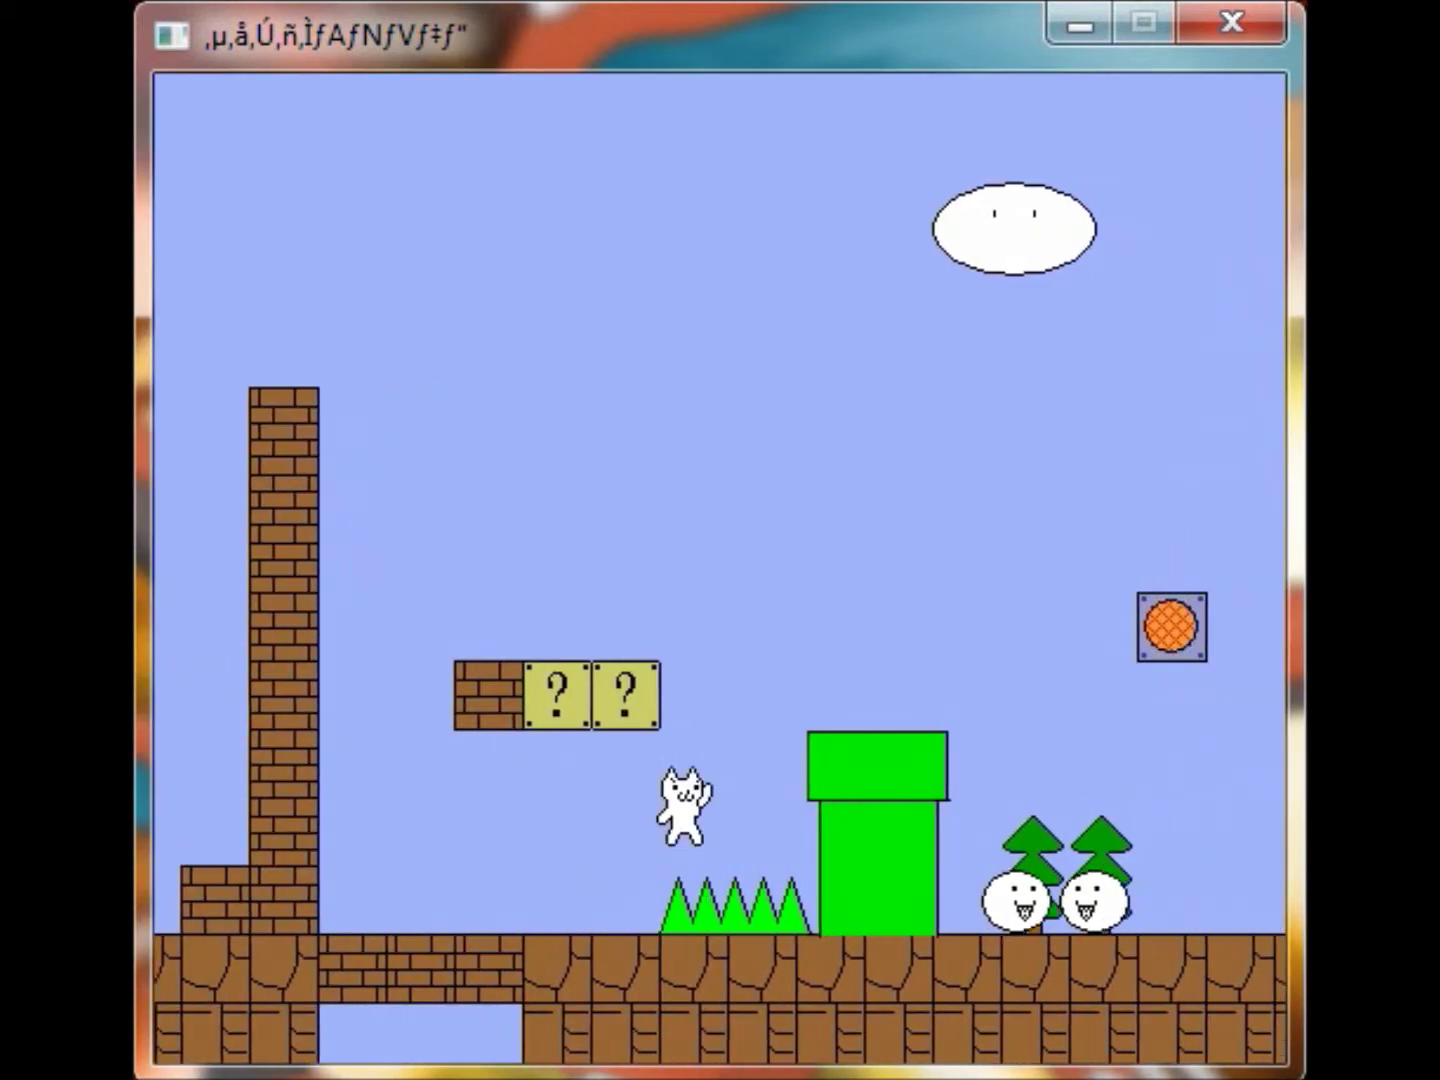
Jump onto the green pipe and over the orange block, losing a life
key("Up")
key("Right")
key("Up")
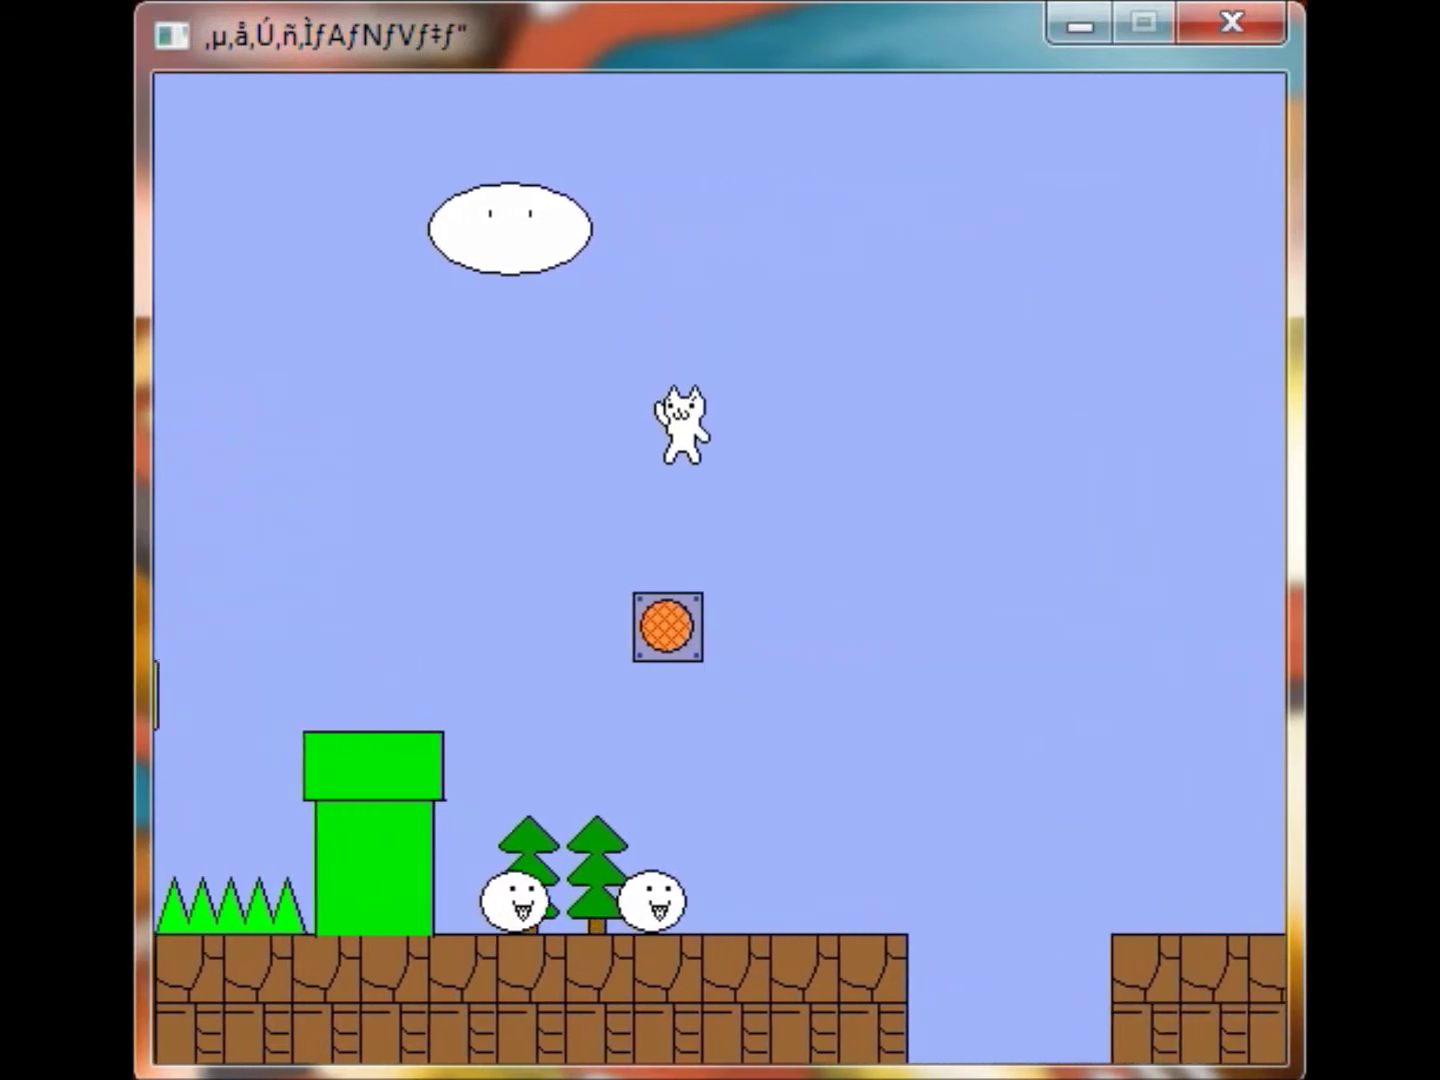
key("Right")
key("Right")
key("Right")
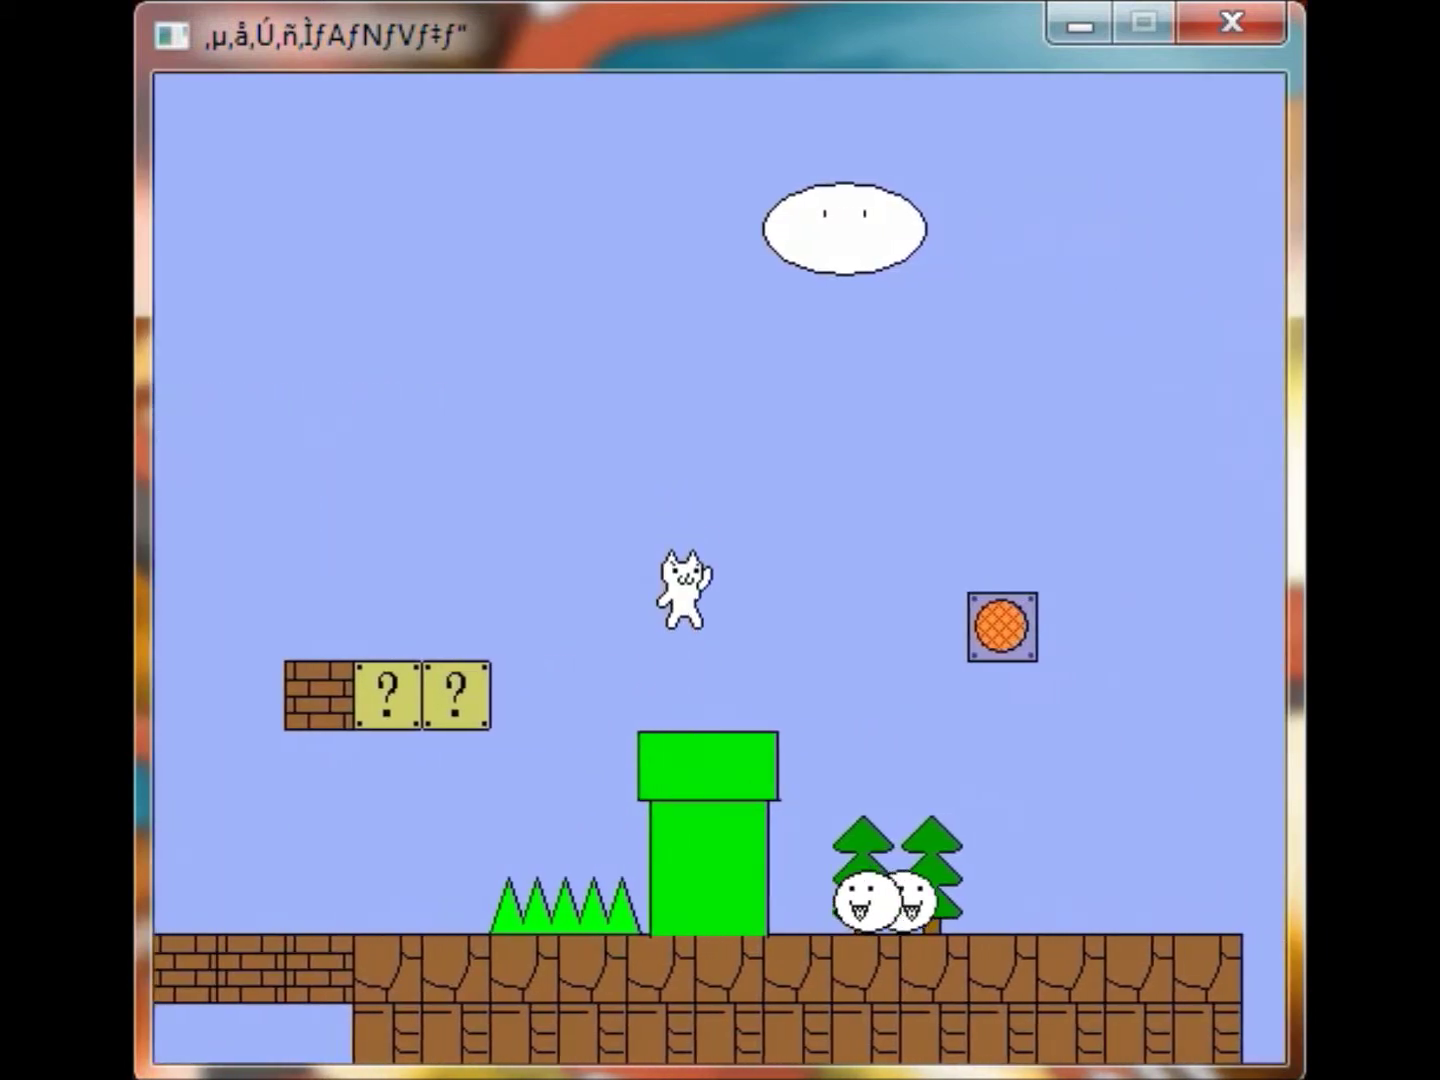
After respawning, bounce off the orange block, cross the gap, clear the robot and leap for the floating bricks
key("Right")
key("Up")
key("Right")
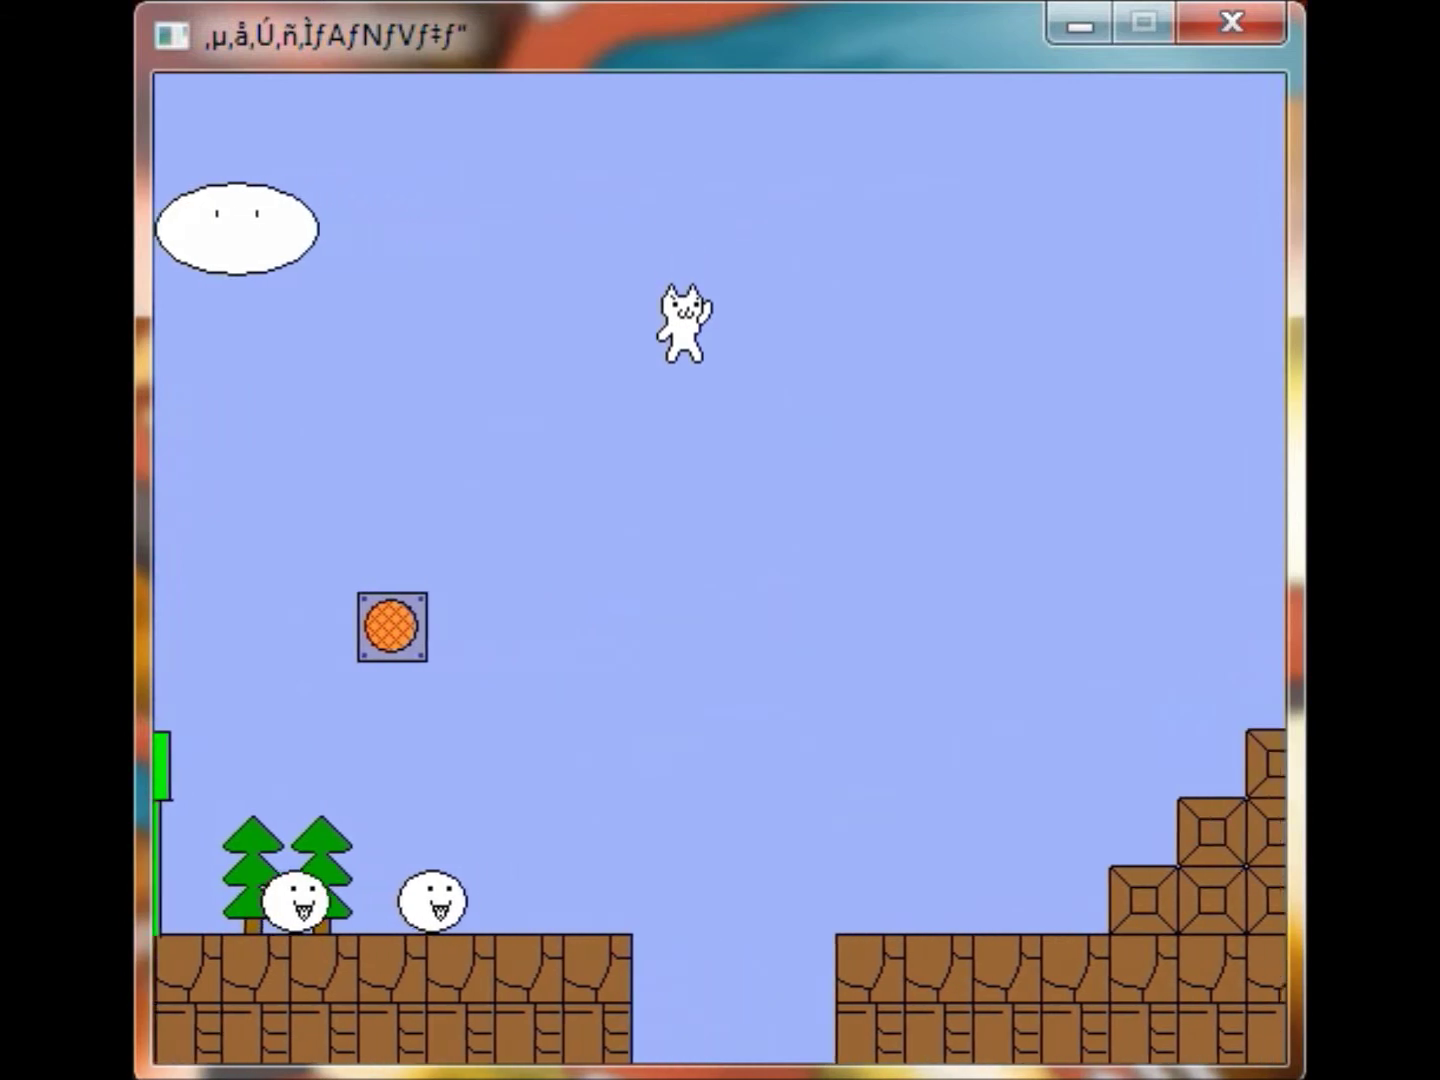
key("Right")
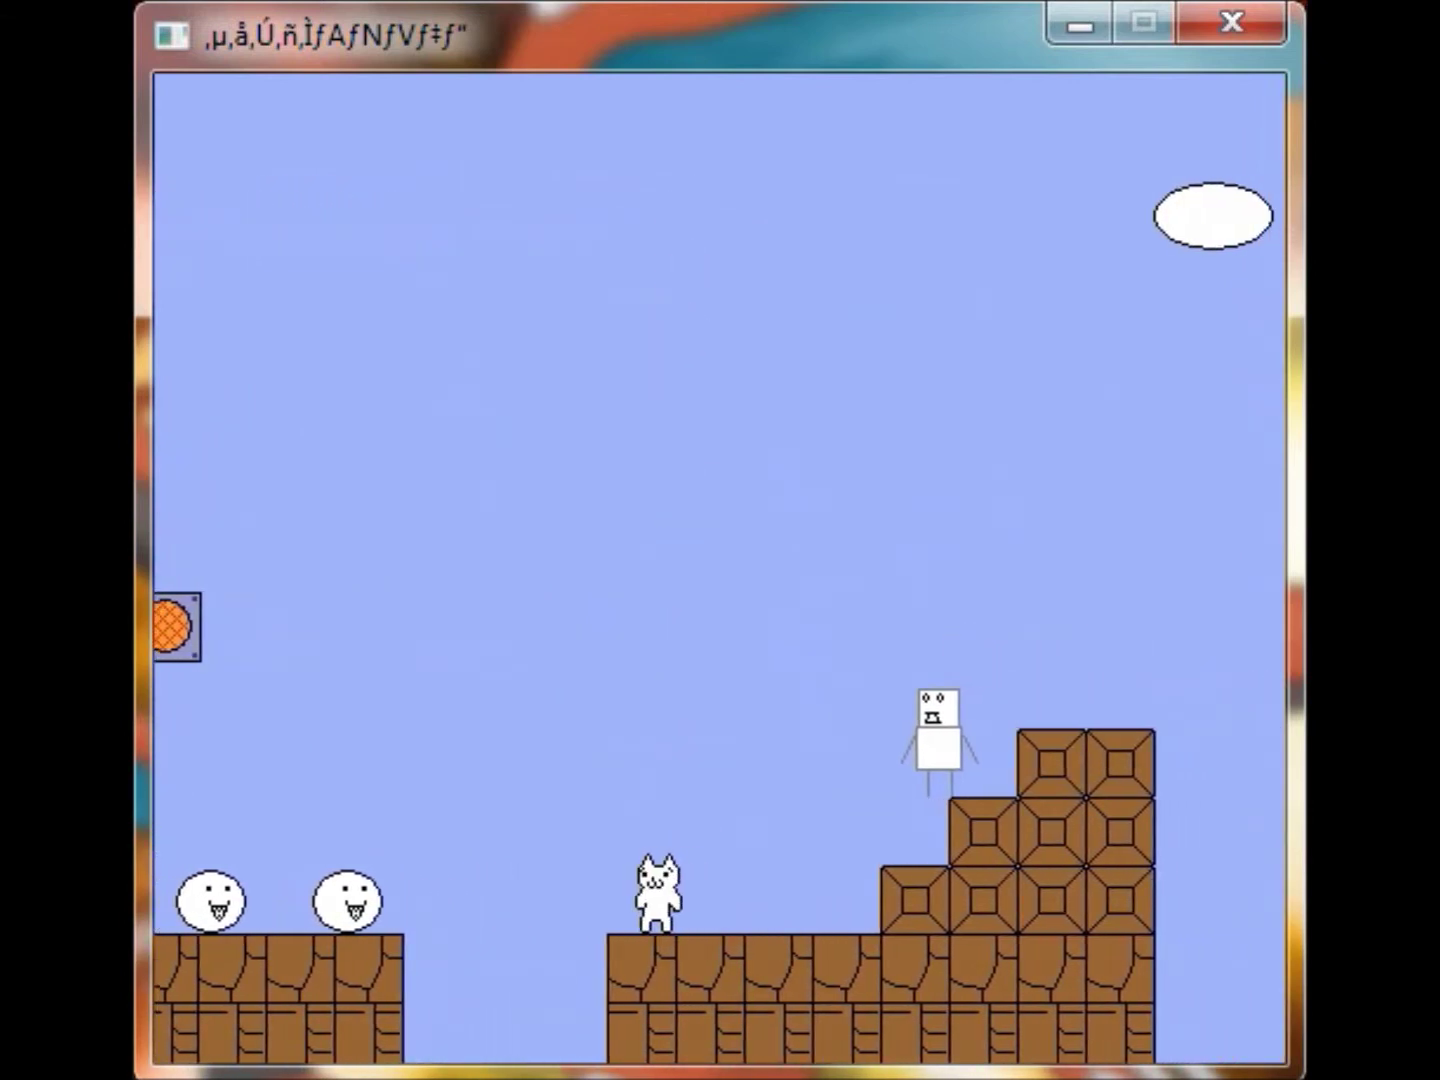
key("Up")
key("Right")
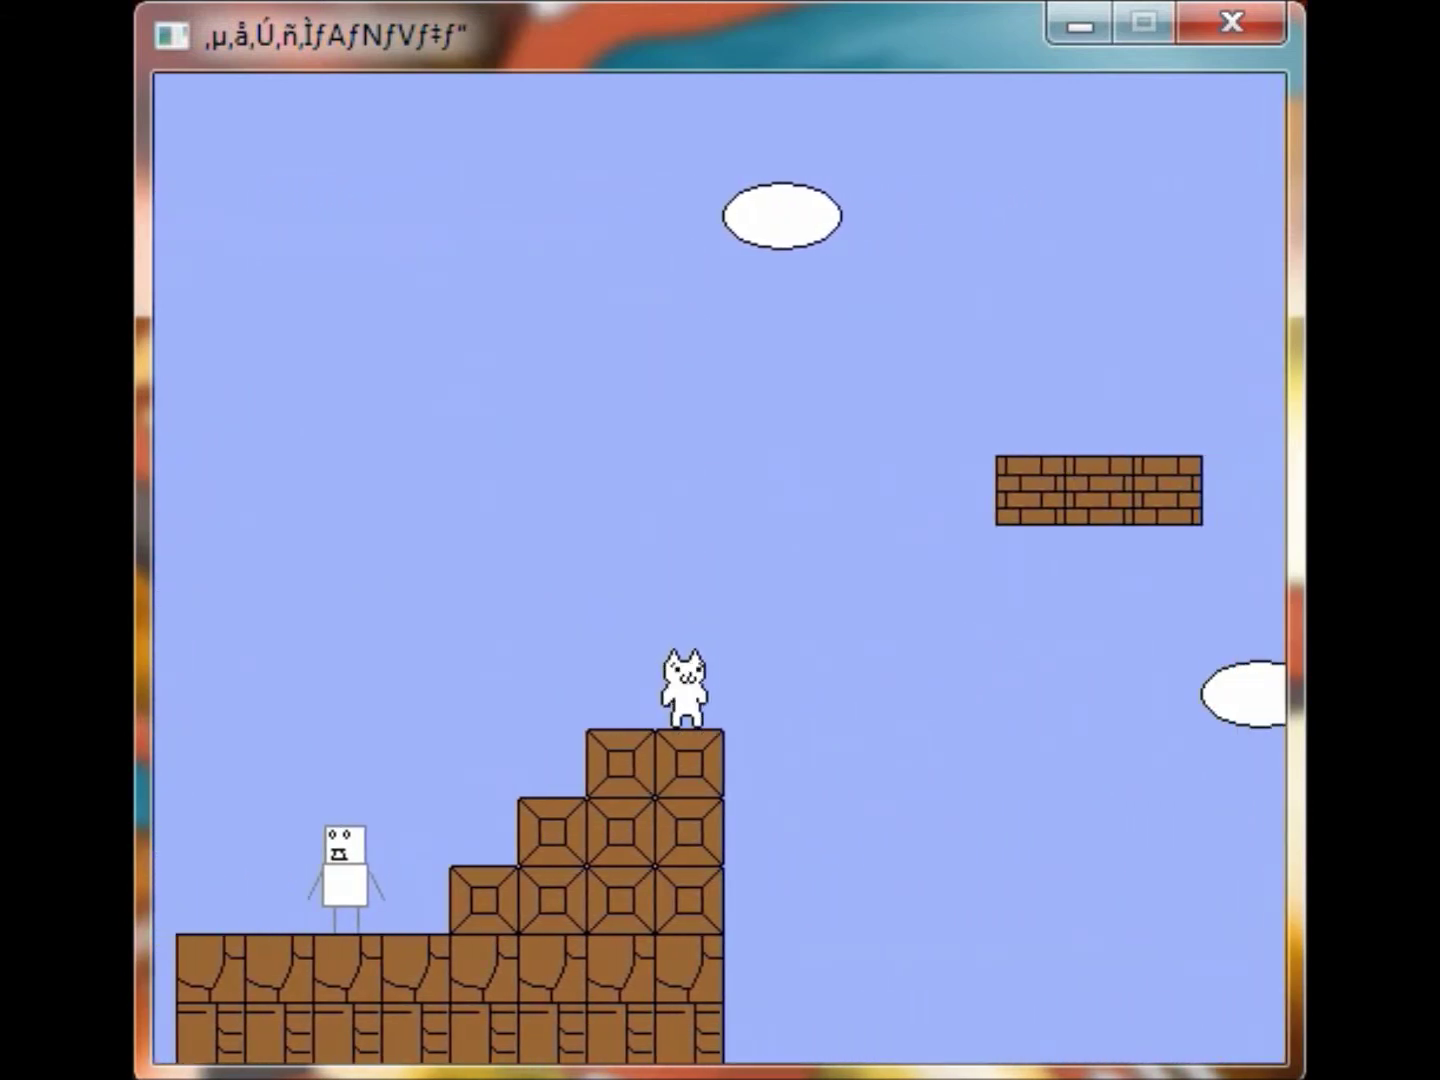
key("Up")
key("Right")
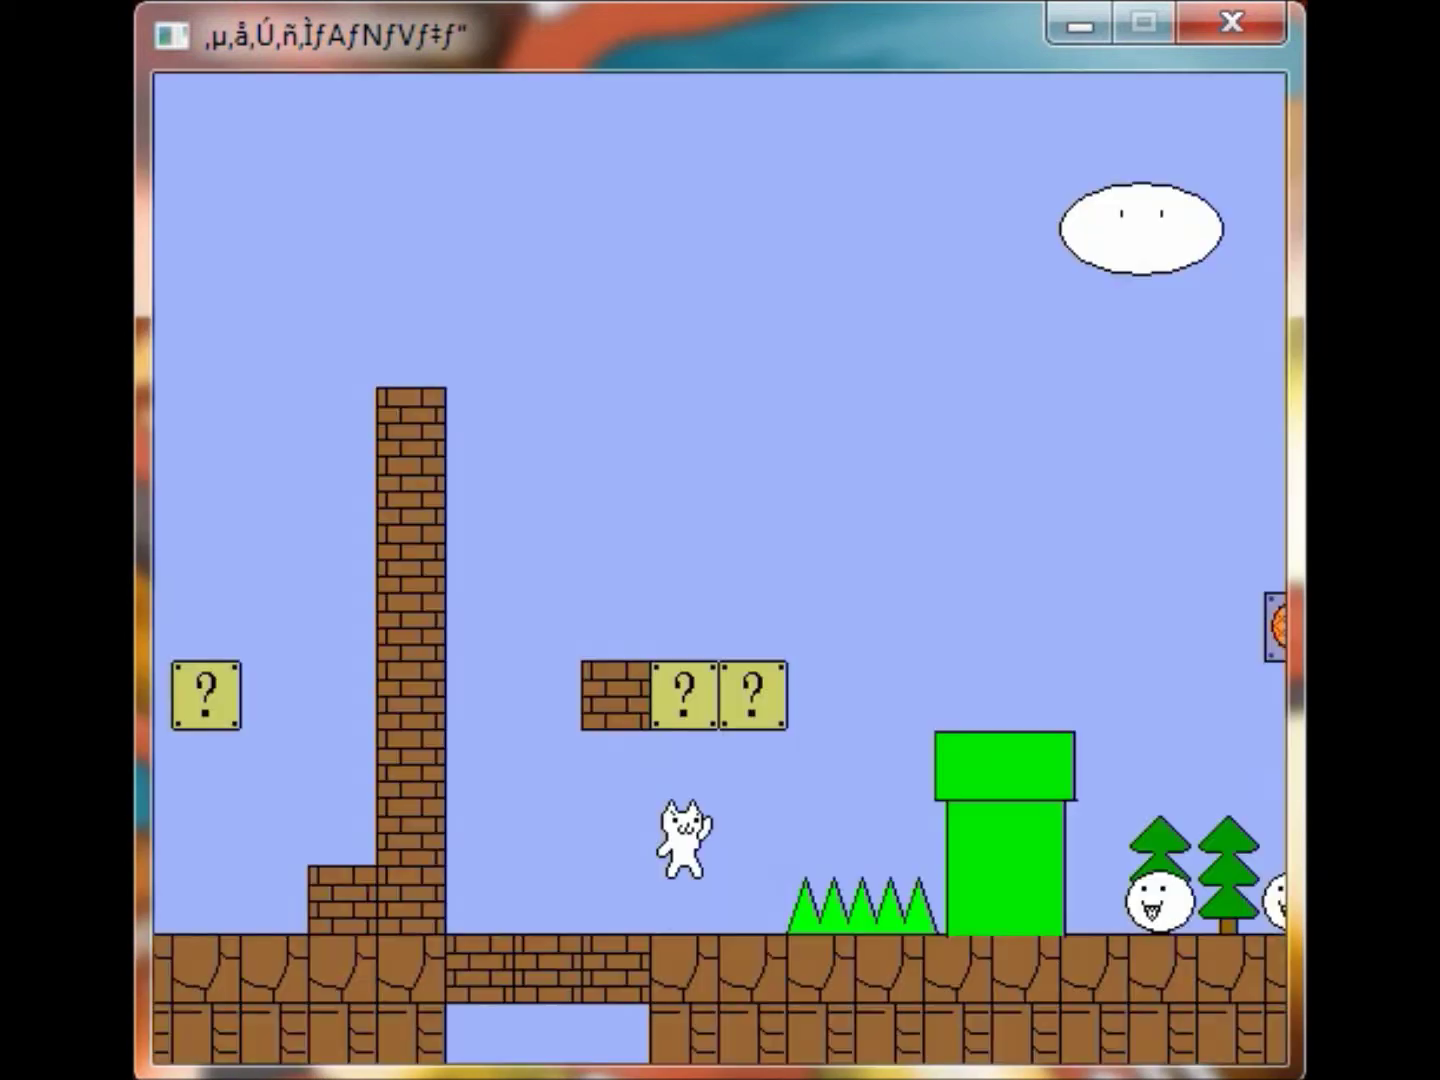
Hop onto the green pipe, clear the orange block and run toward the staircase
key("Right")
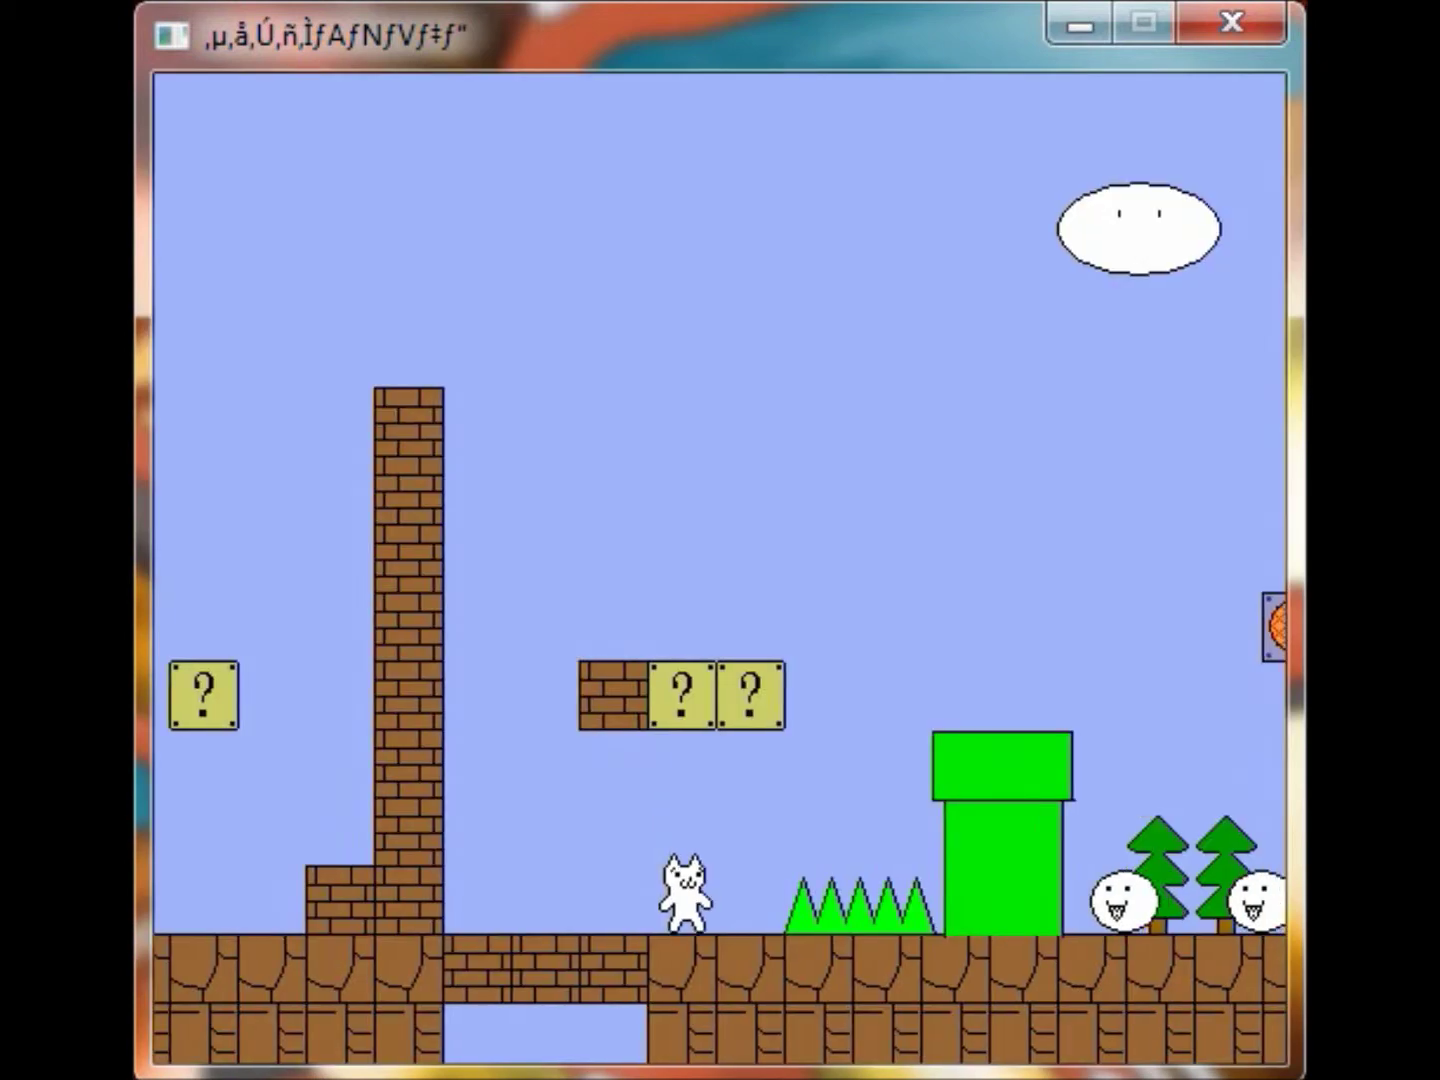
key("Up")
key("Right")
key("Up")
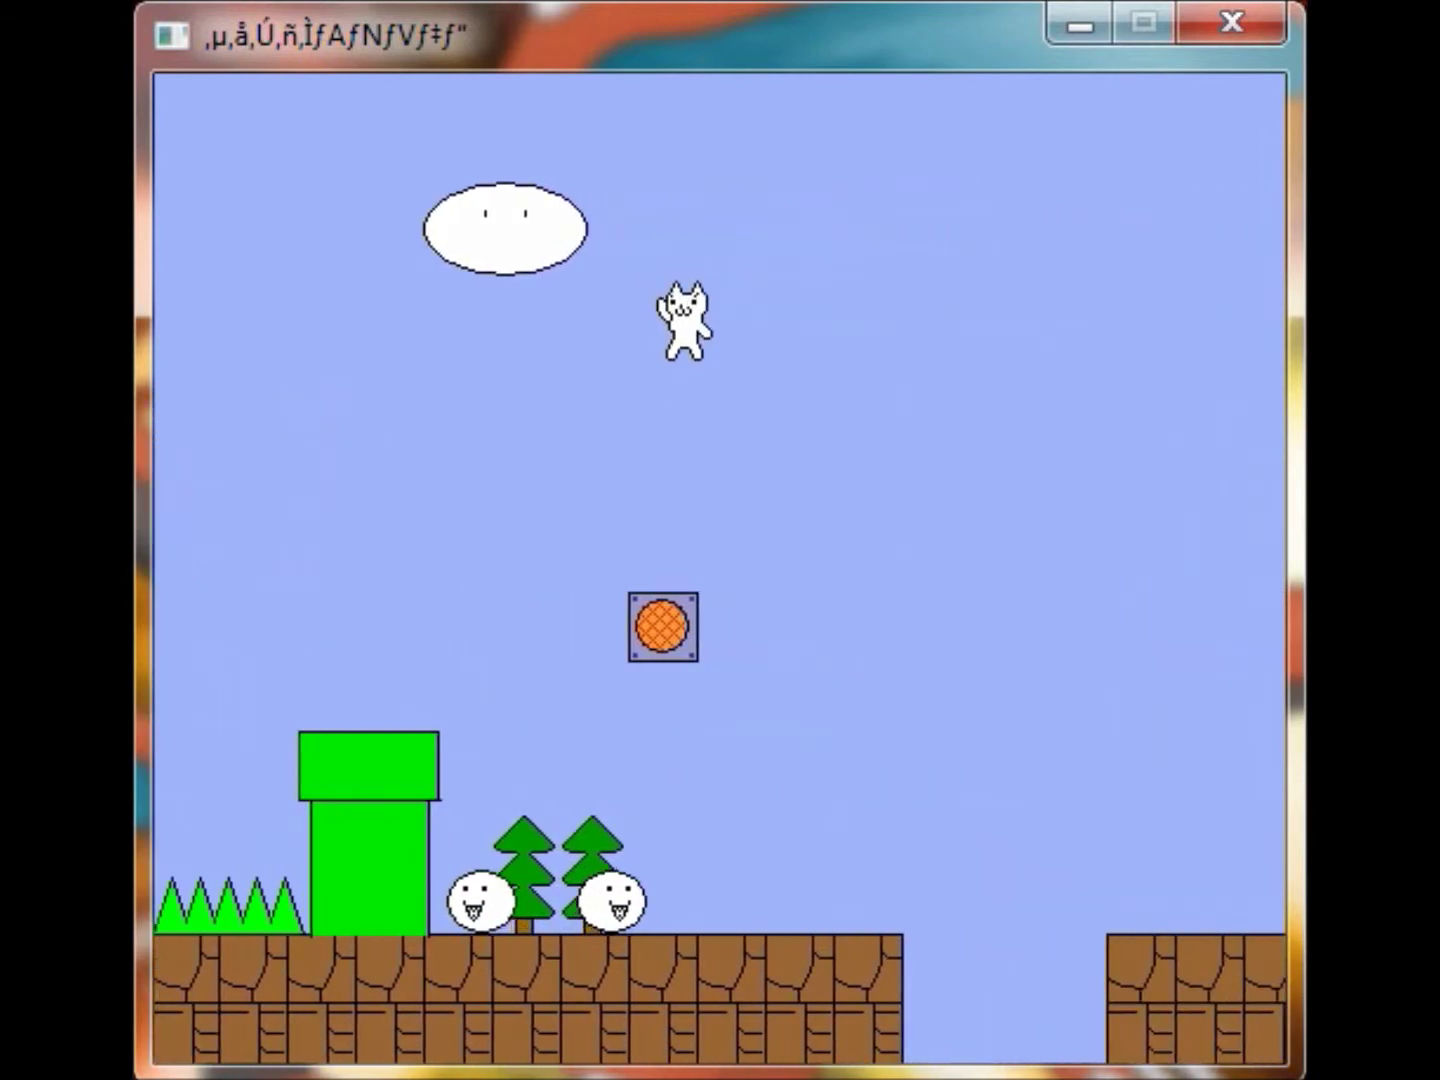
key("Right")
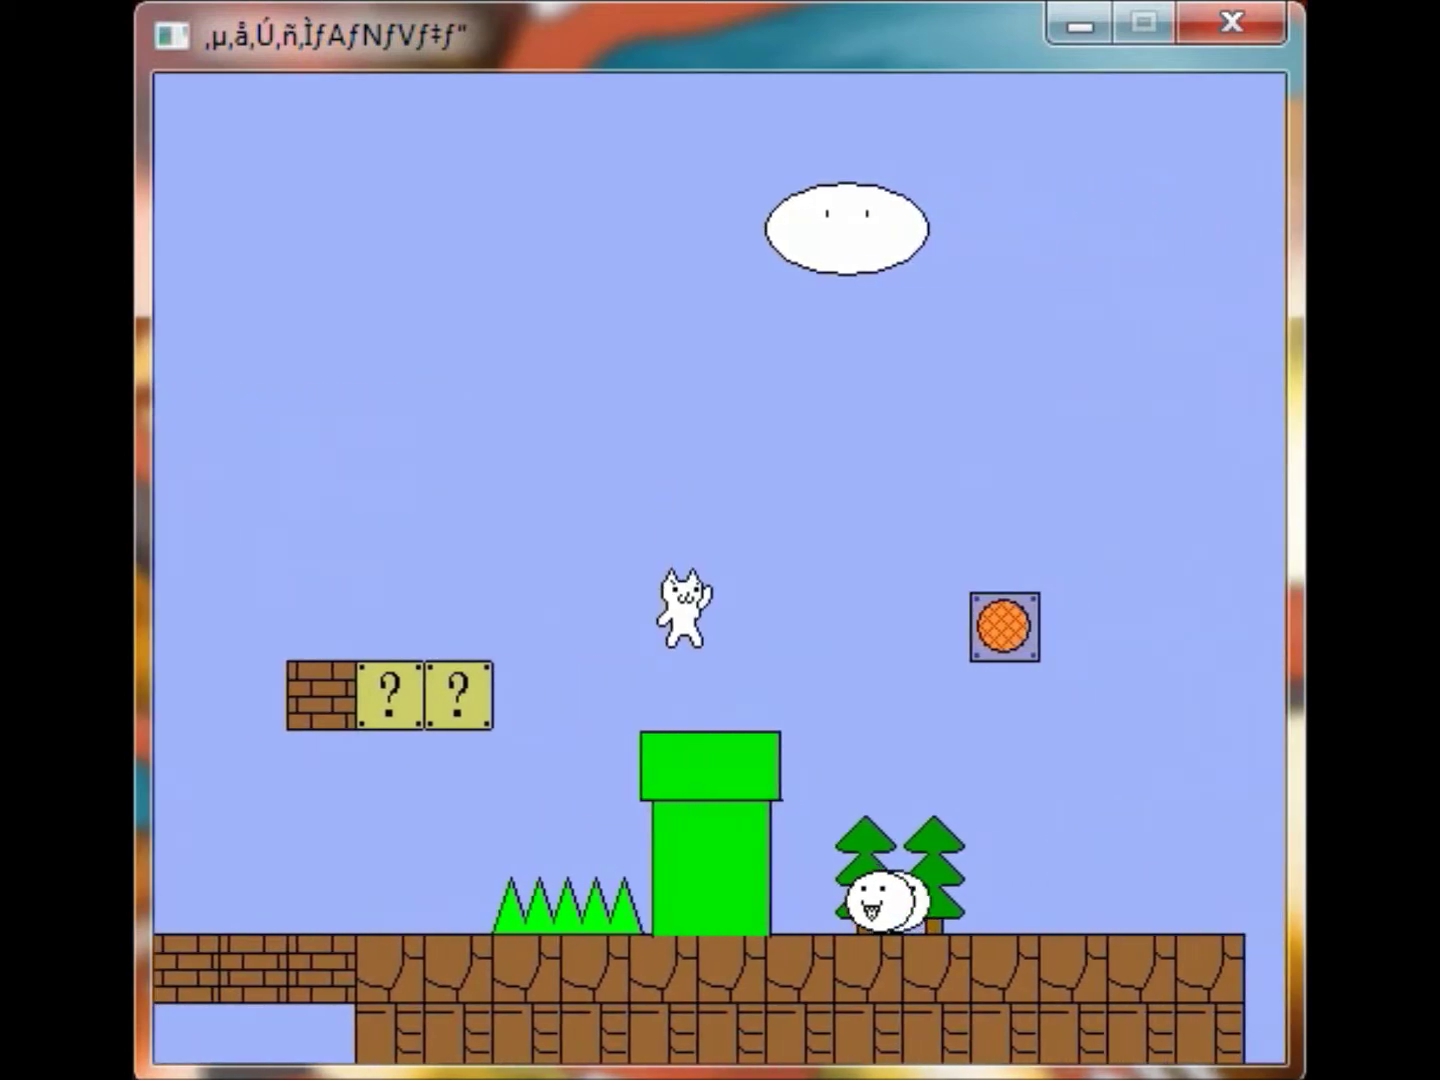
After respawning again, run and jump over the staircase onto the floating bricks
key("Right")
key("Up")
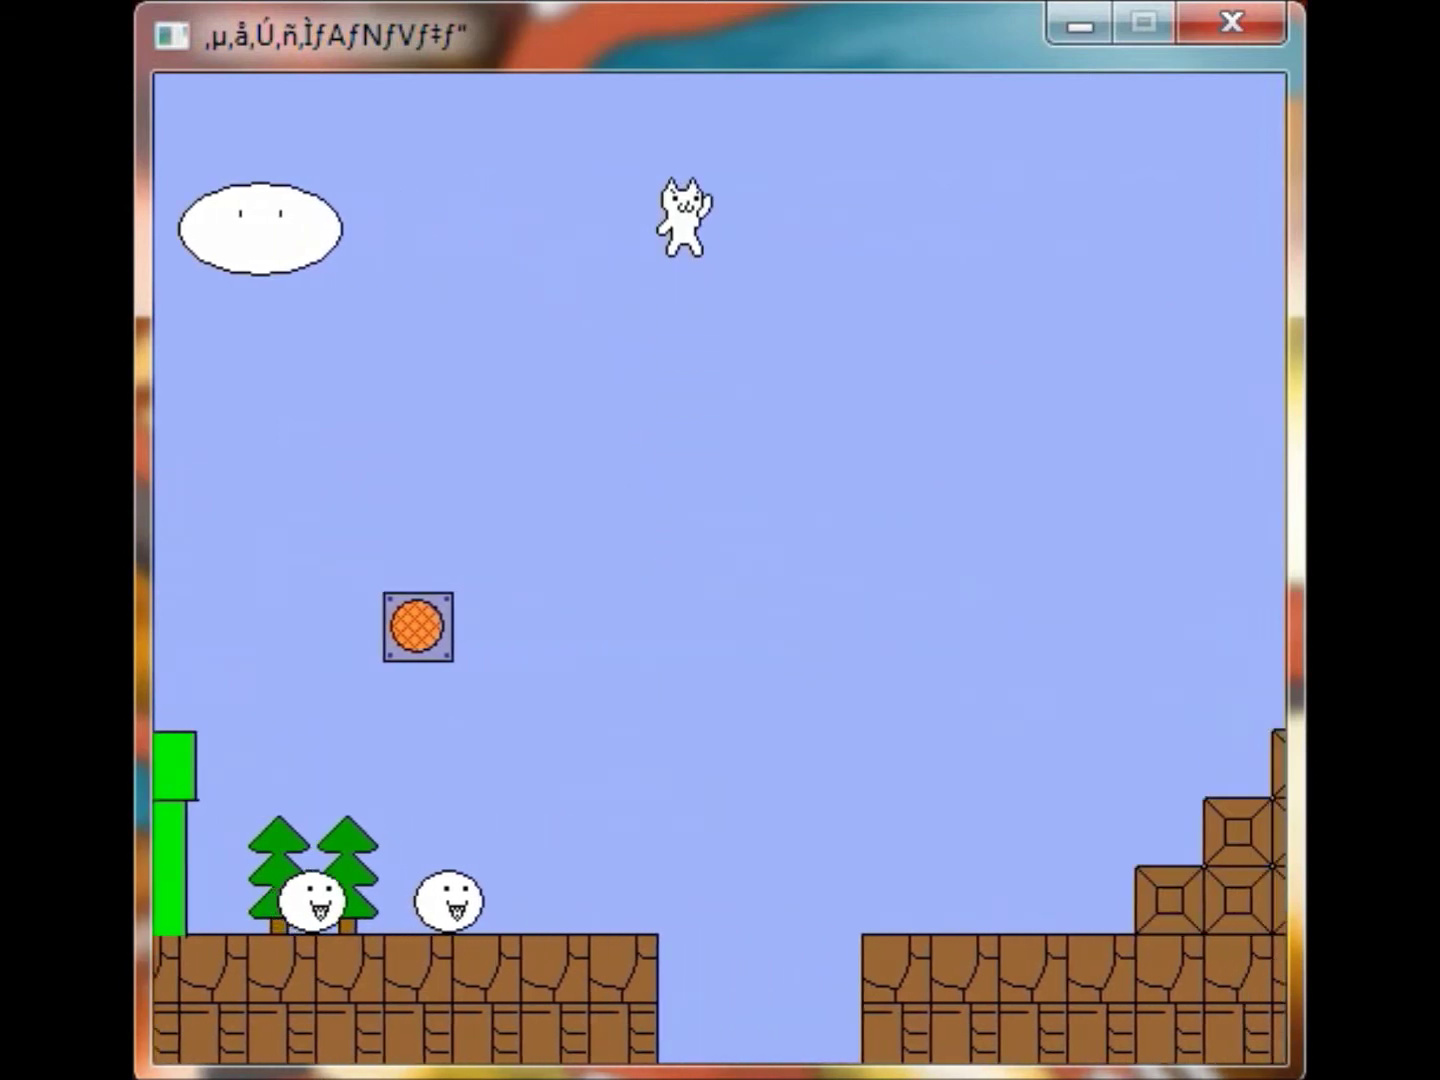
key("Right")
key("Up")
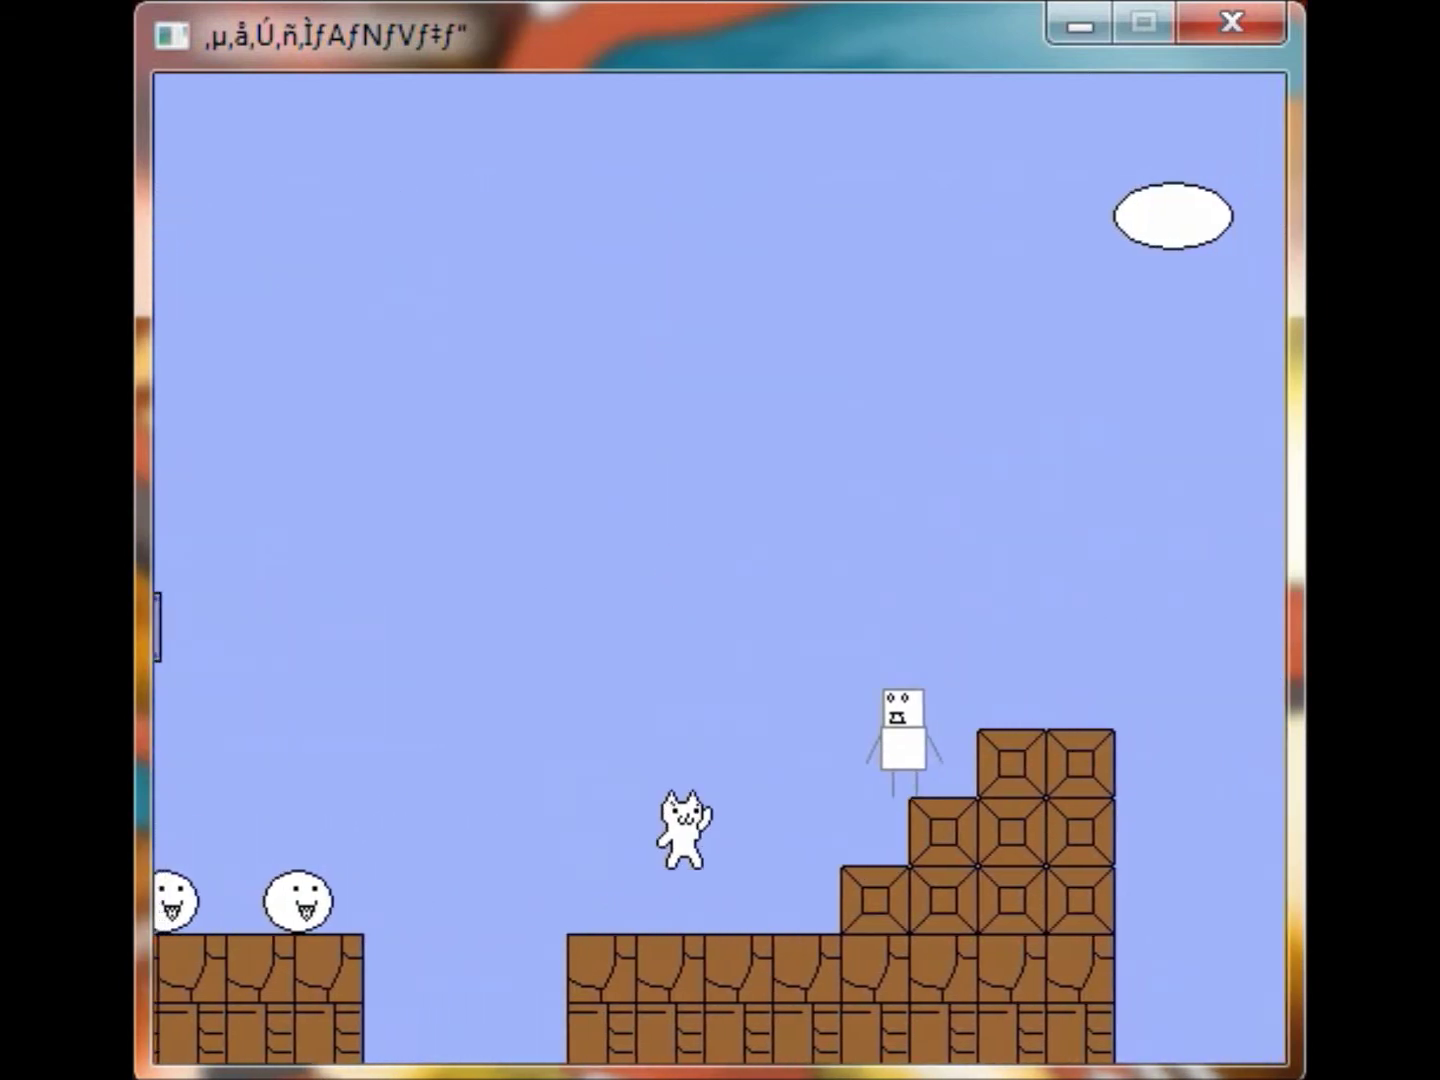
key("Up")
key("Right")
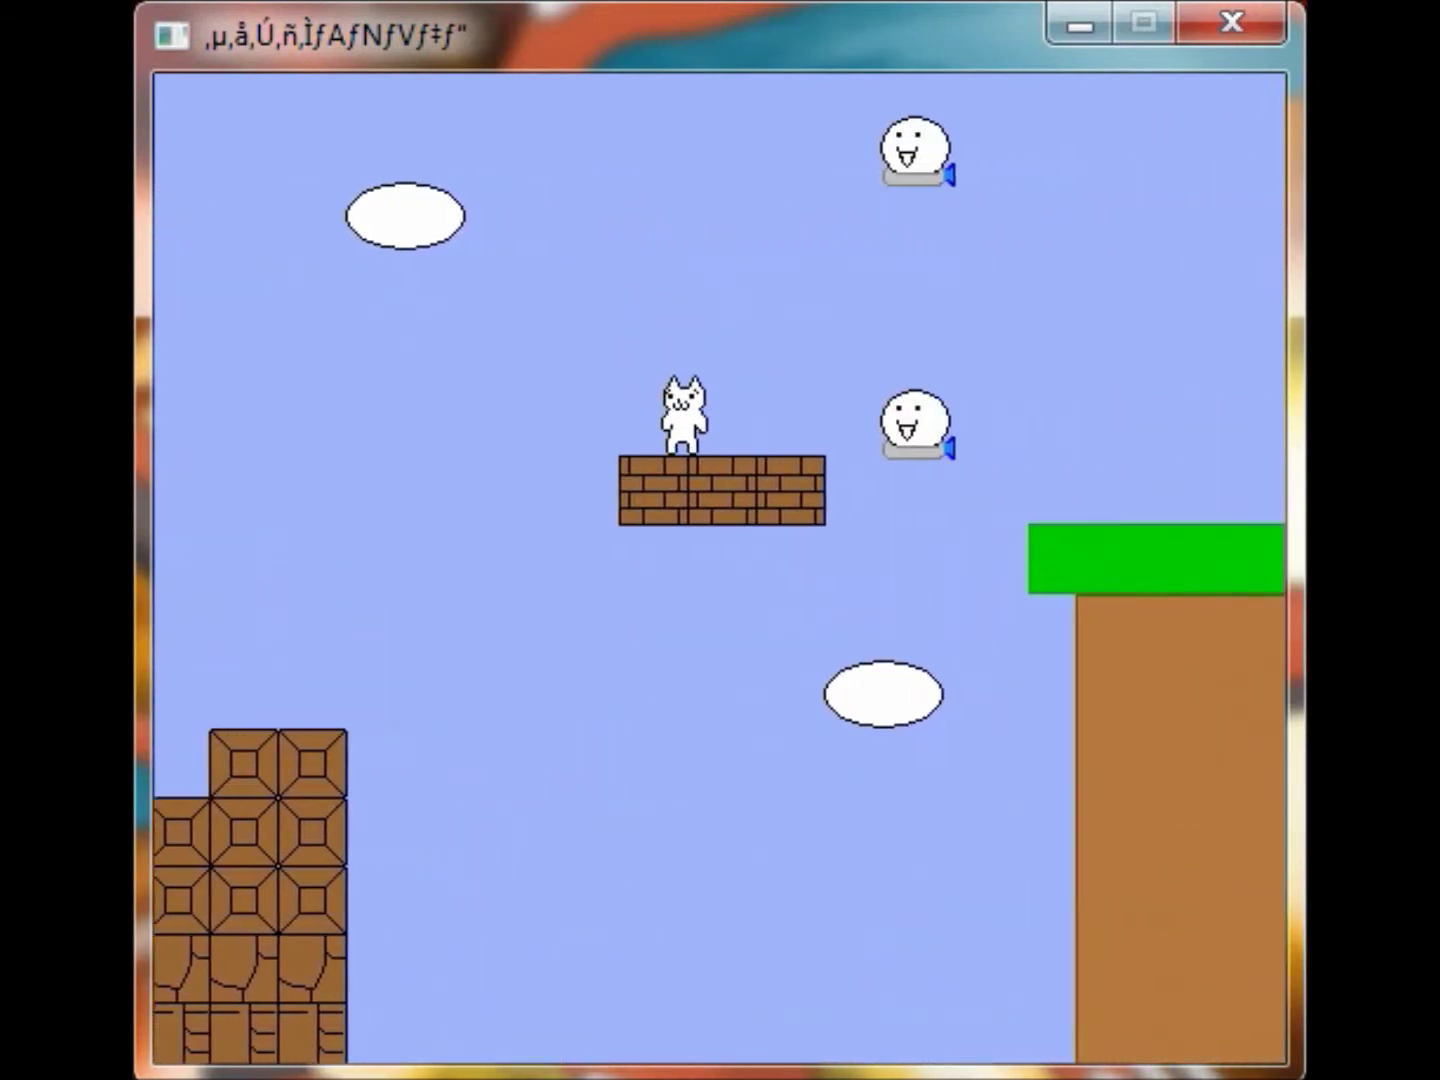
Jump from the floating bricks to the green platform, pass the crowned enemy and reach the cliff
key("Up")
key("Right")
key("Up")
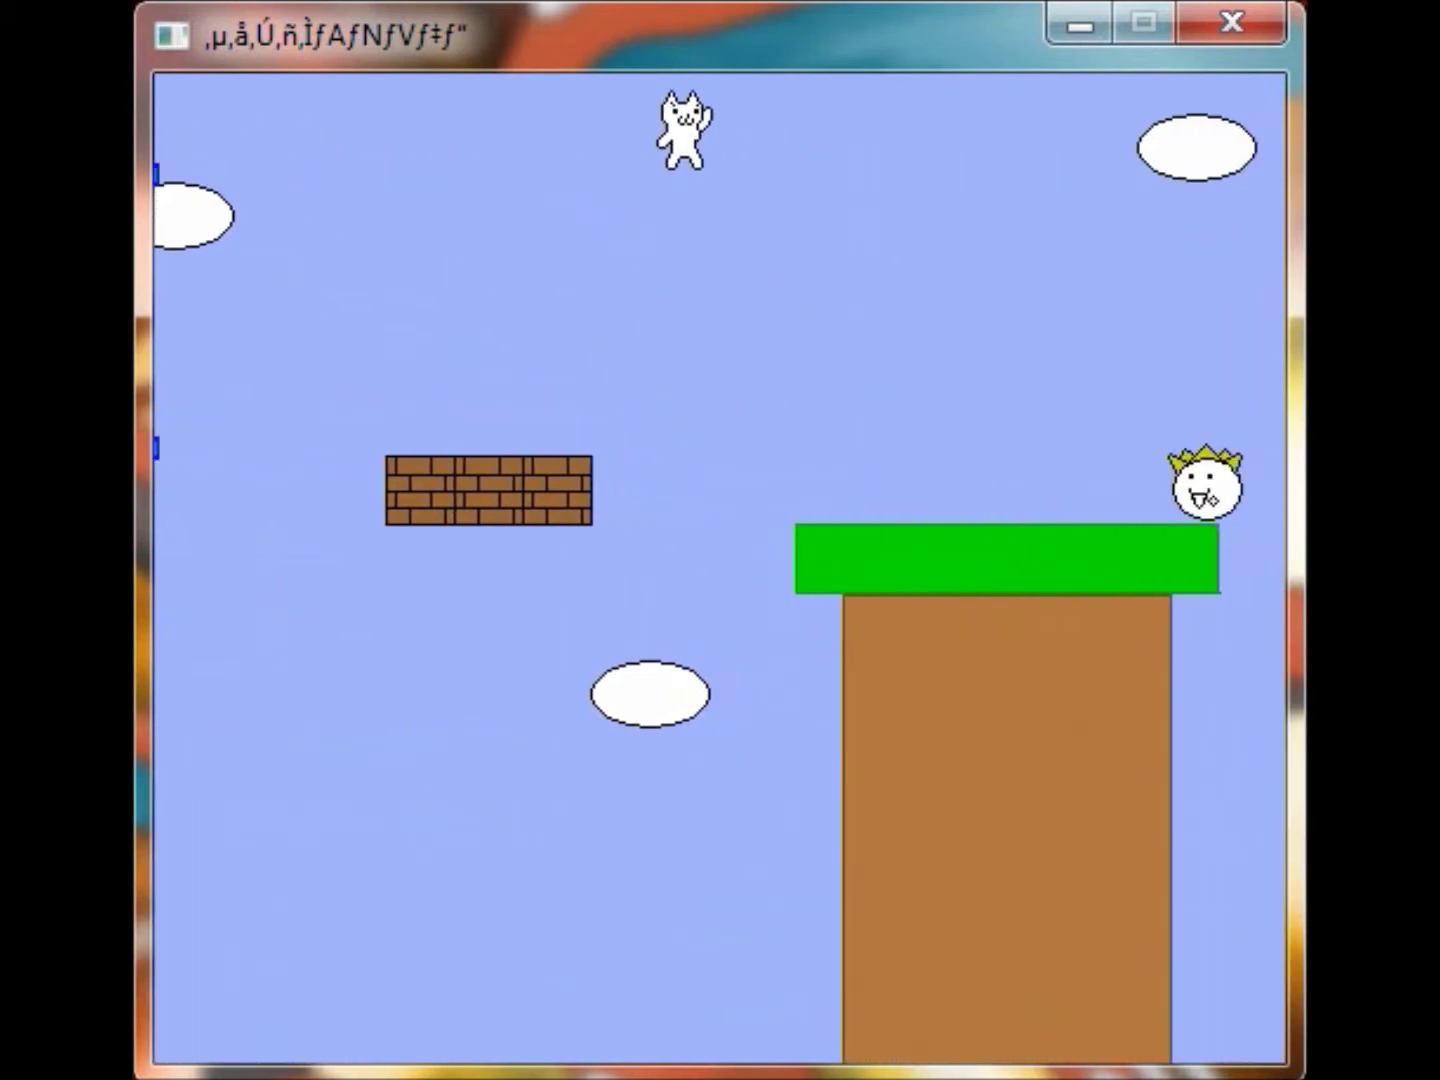
key("Up")
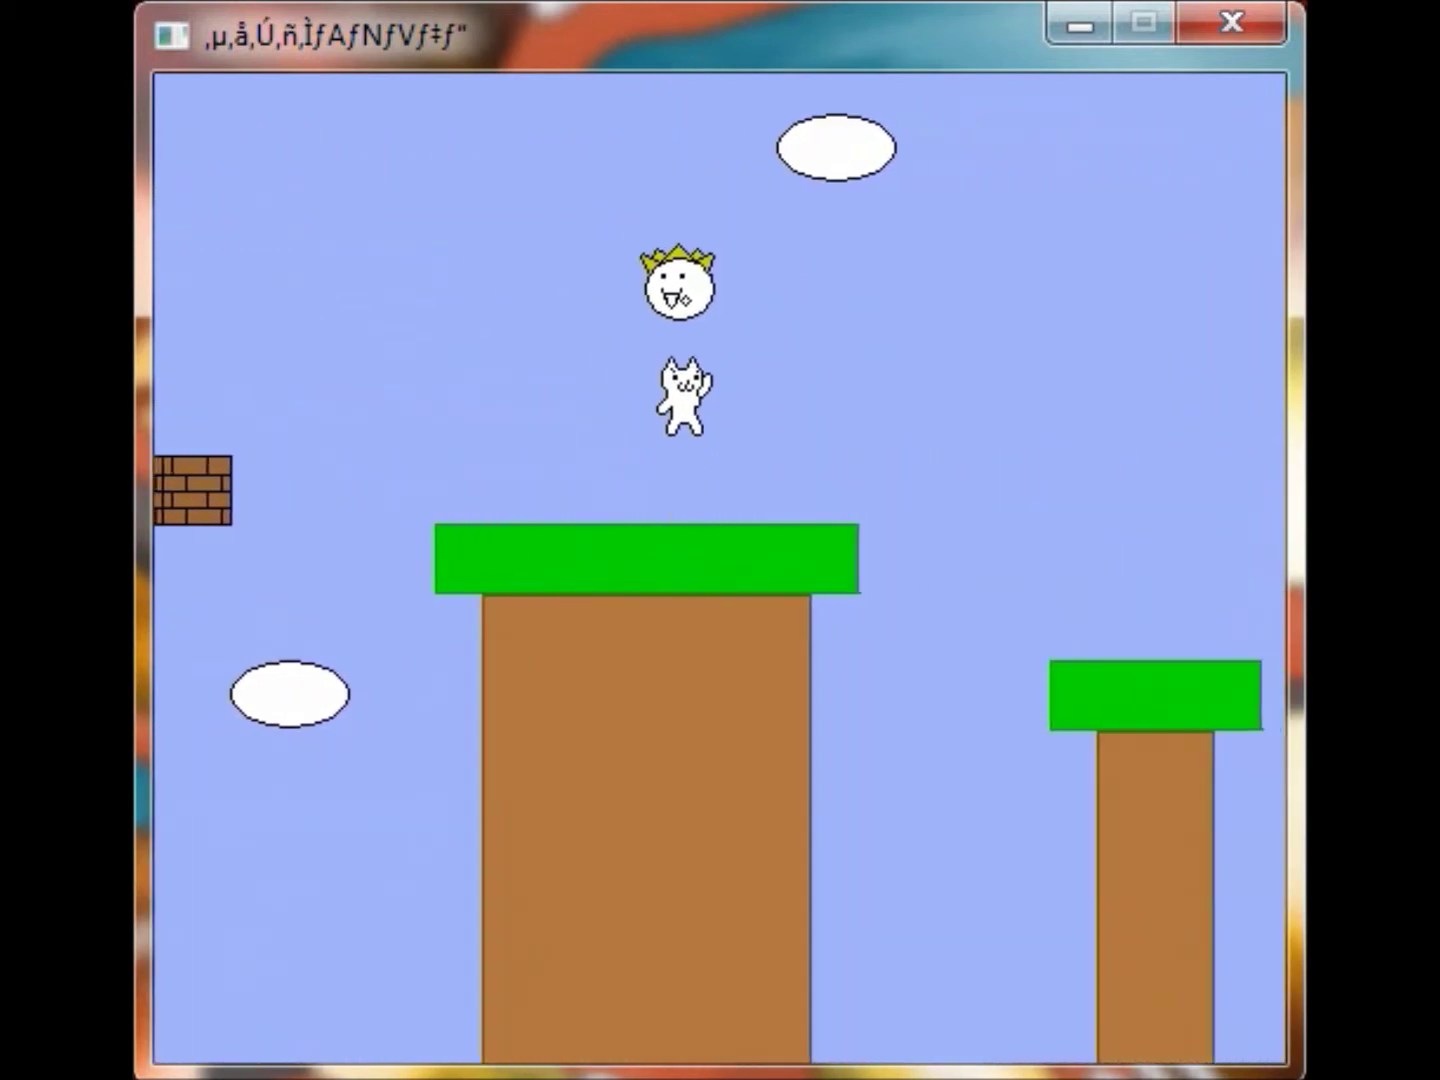
key("Right")
key("Right")
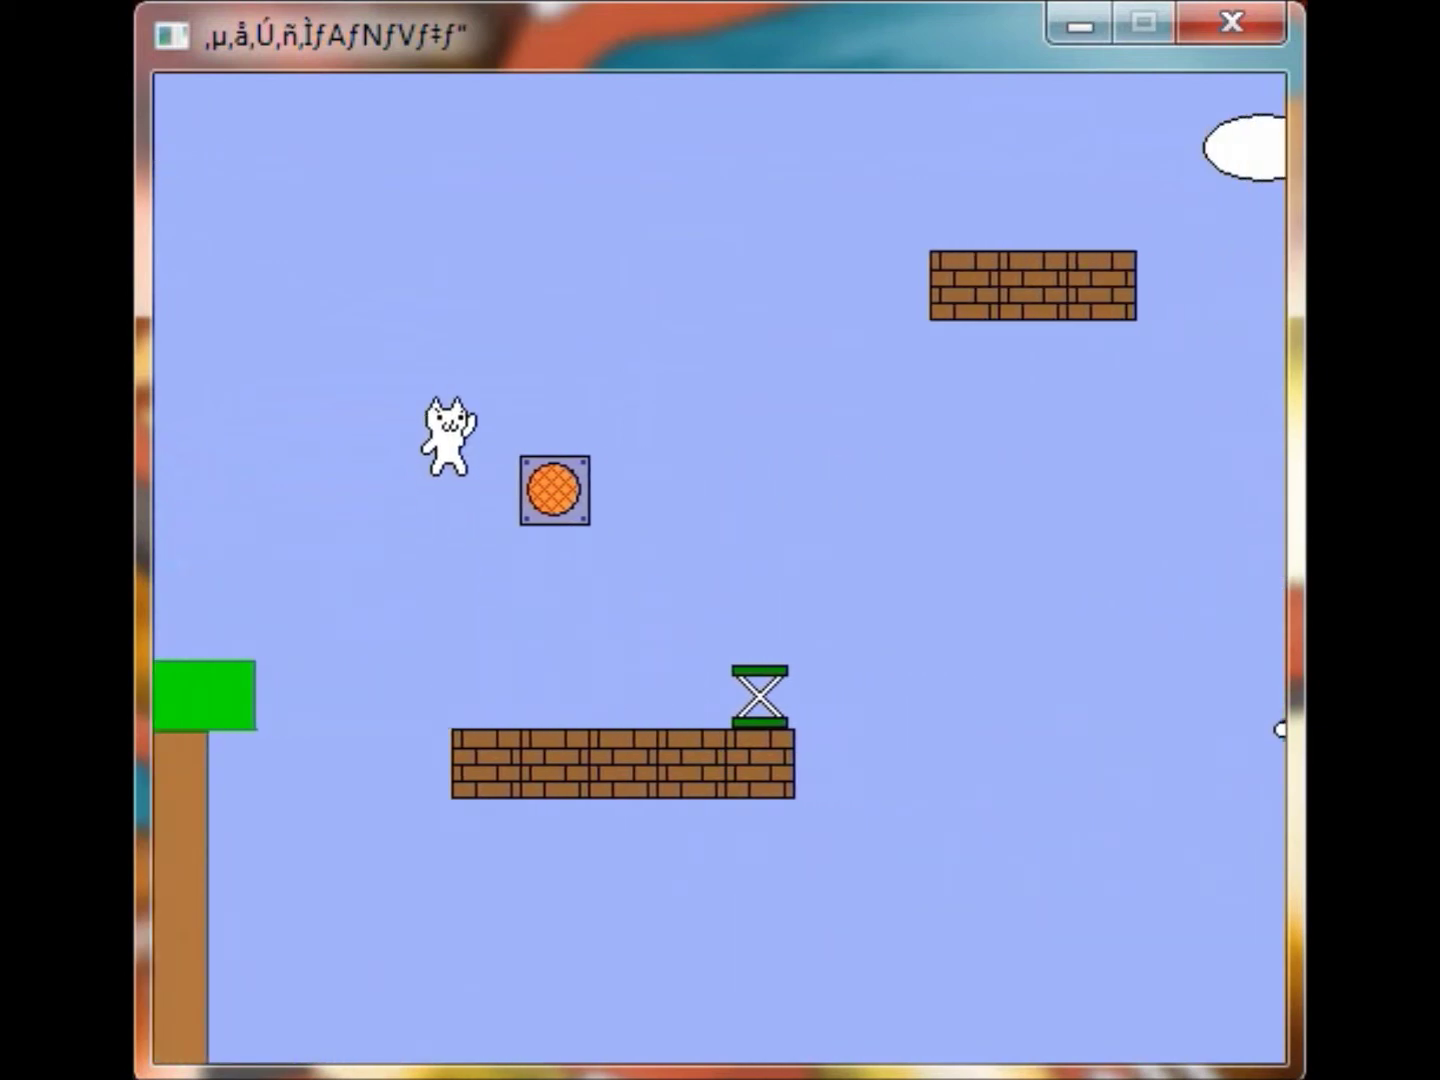
key("Right")
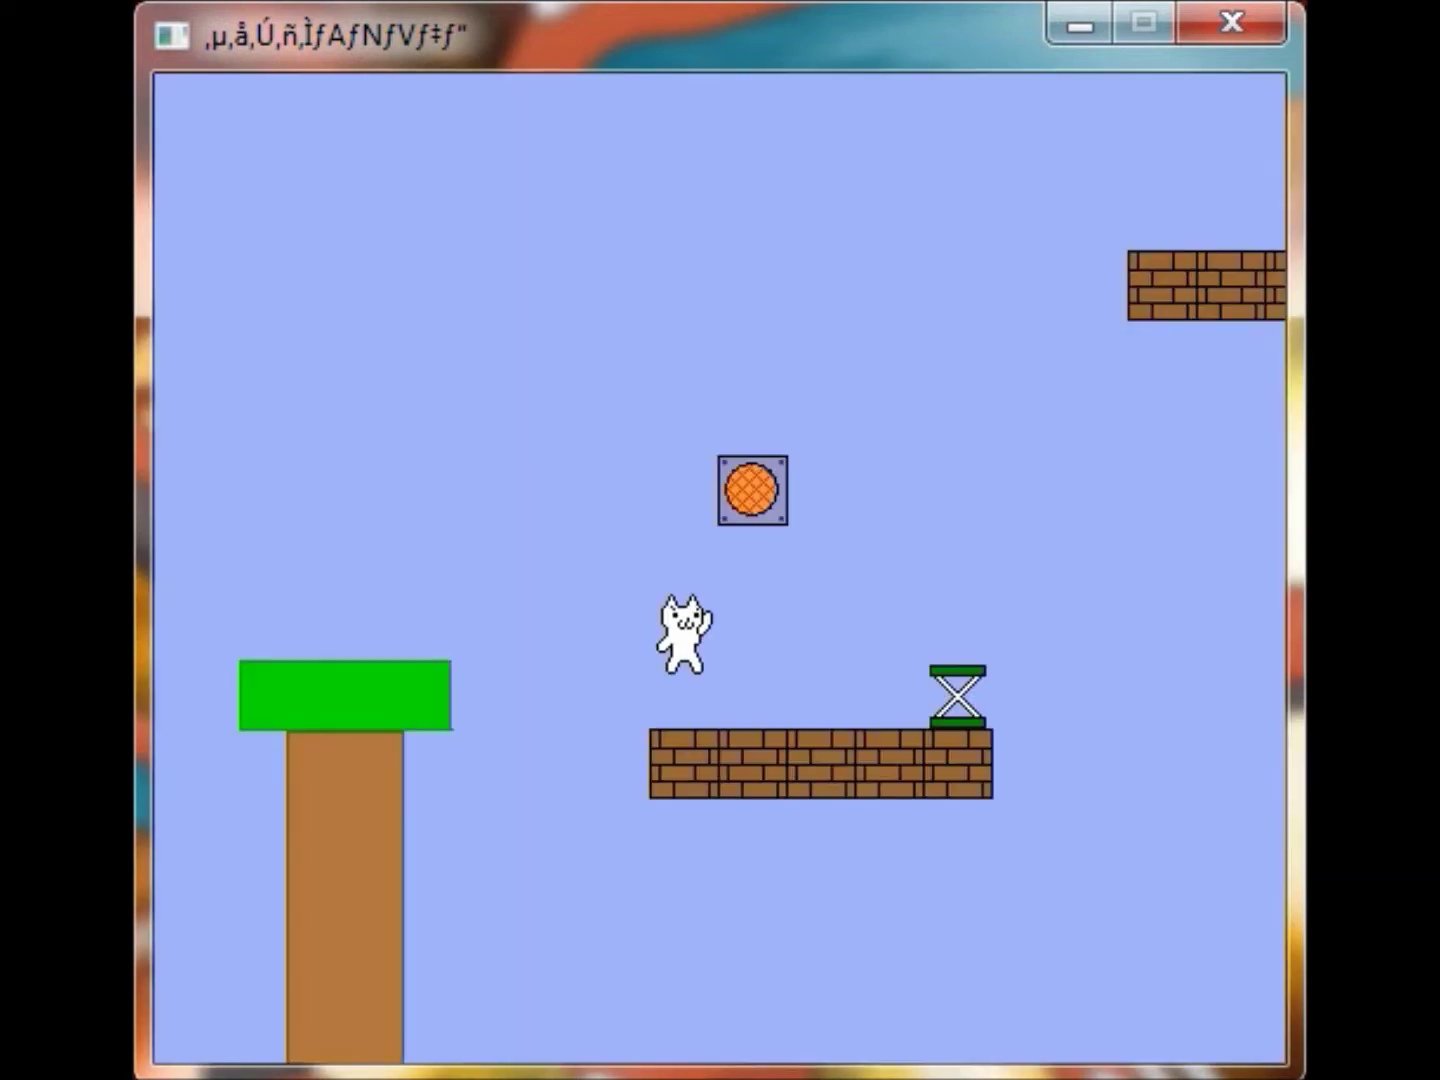
Jump past the orange block onto the springboard bricks, then toward the helmeted enemy's tower, and land back on the green platform
key("Up")
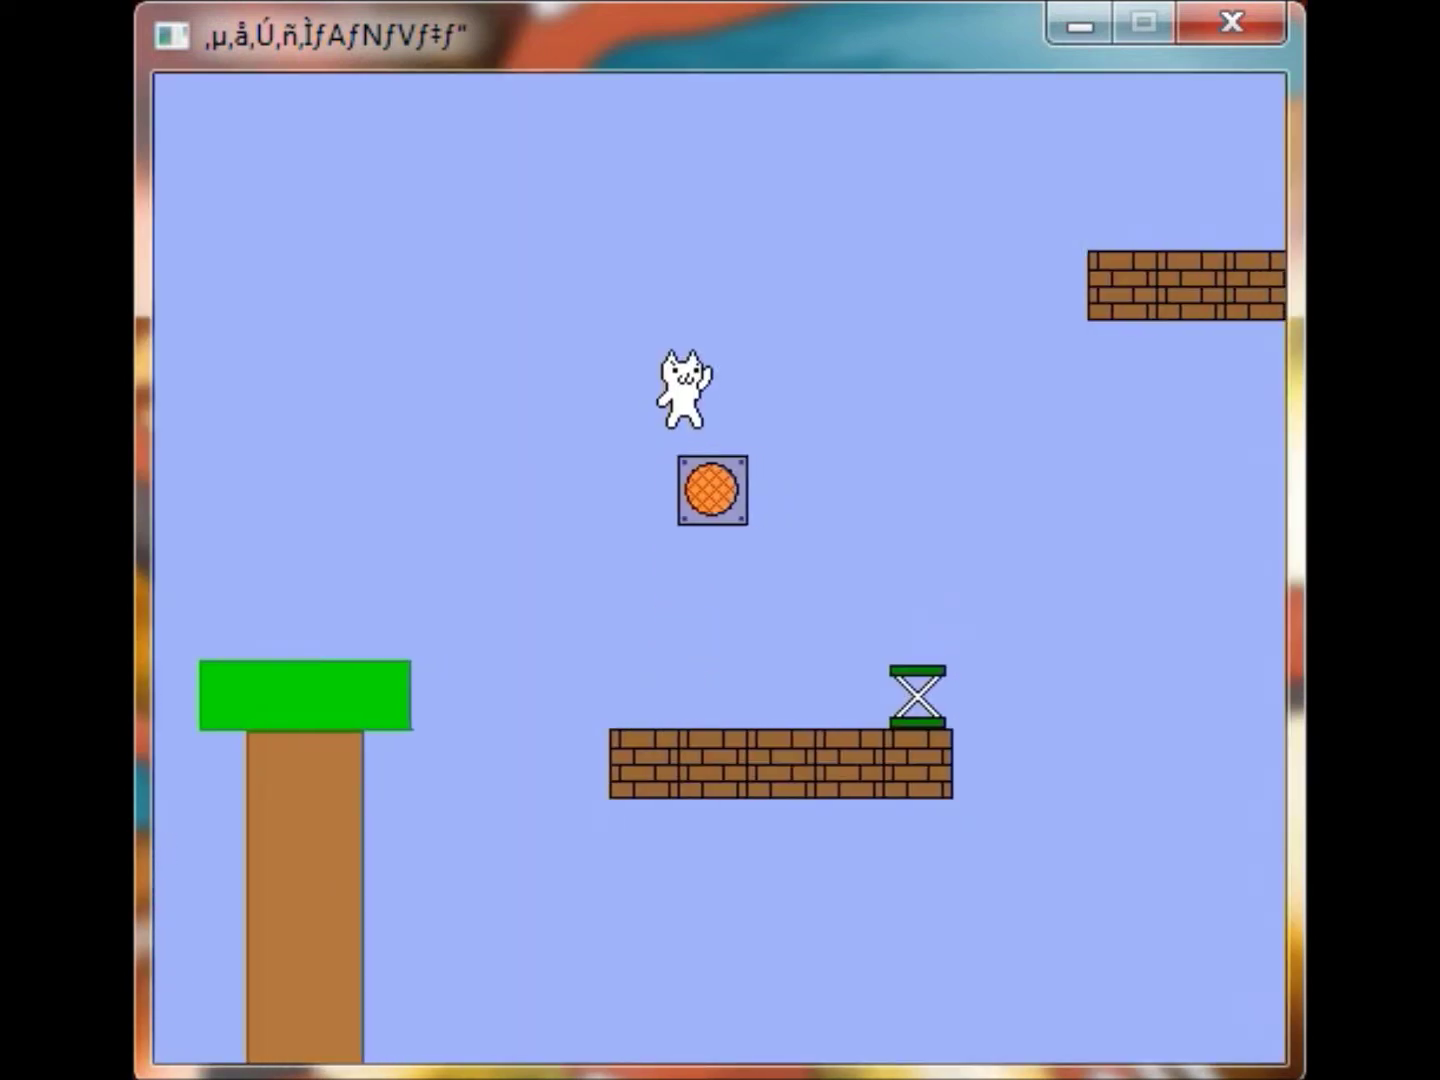
key("Right")
key("Up")
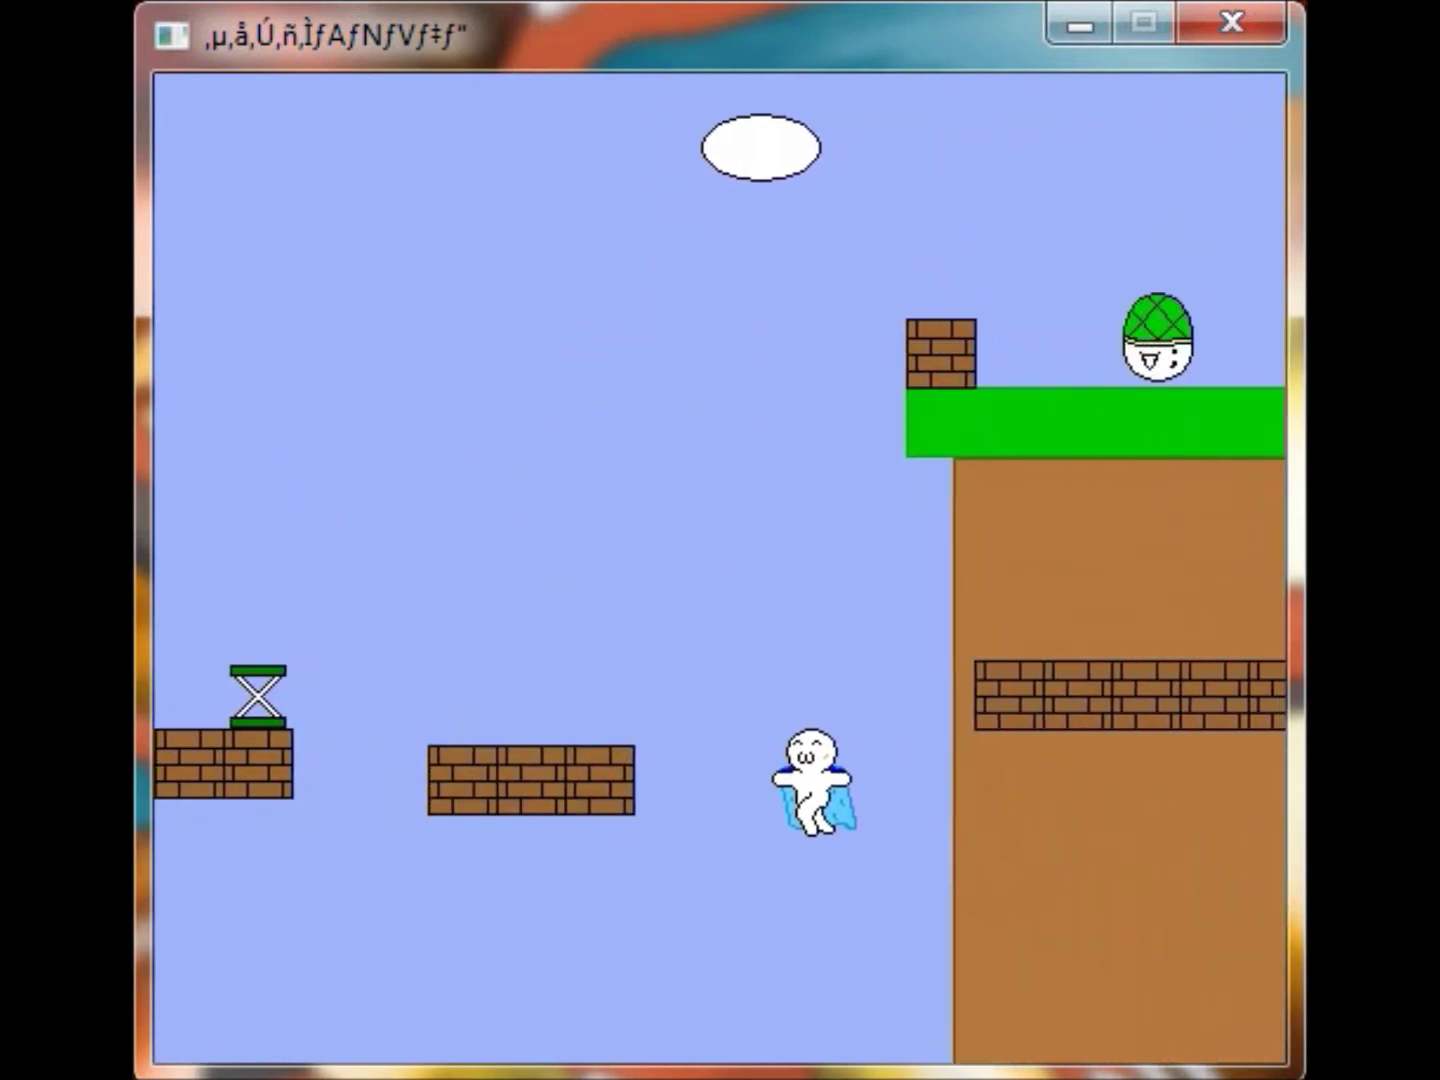
key("Right")
key("Right")
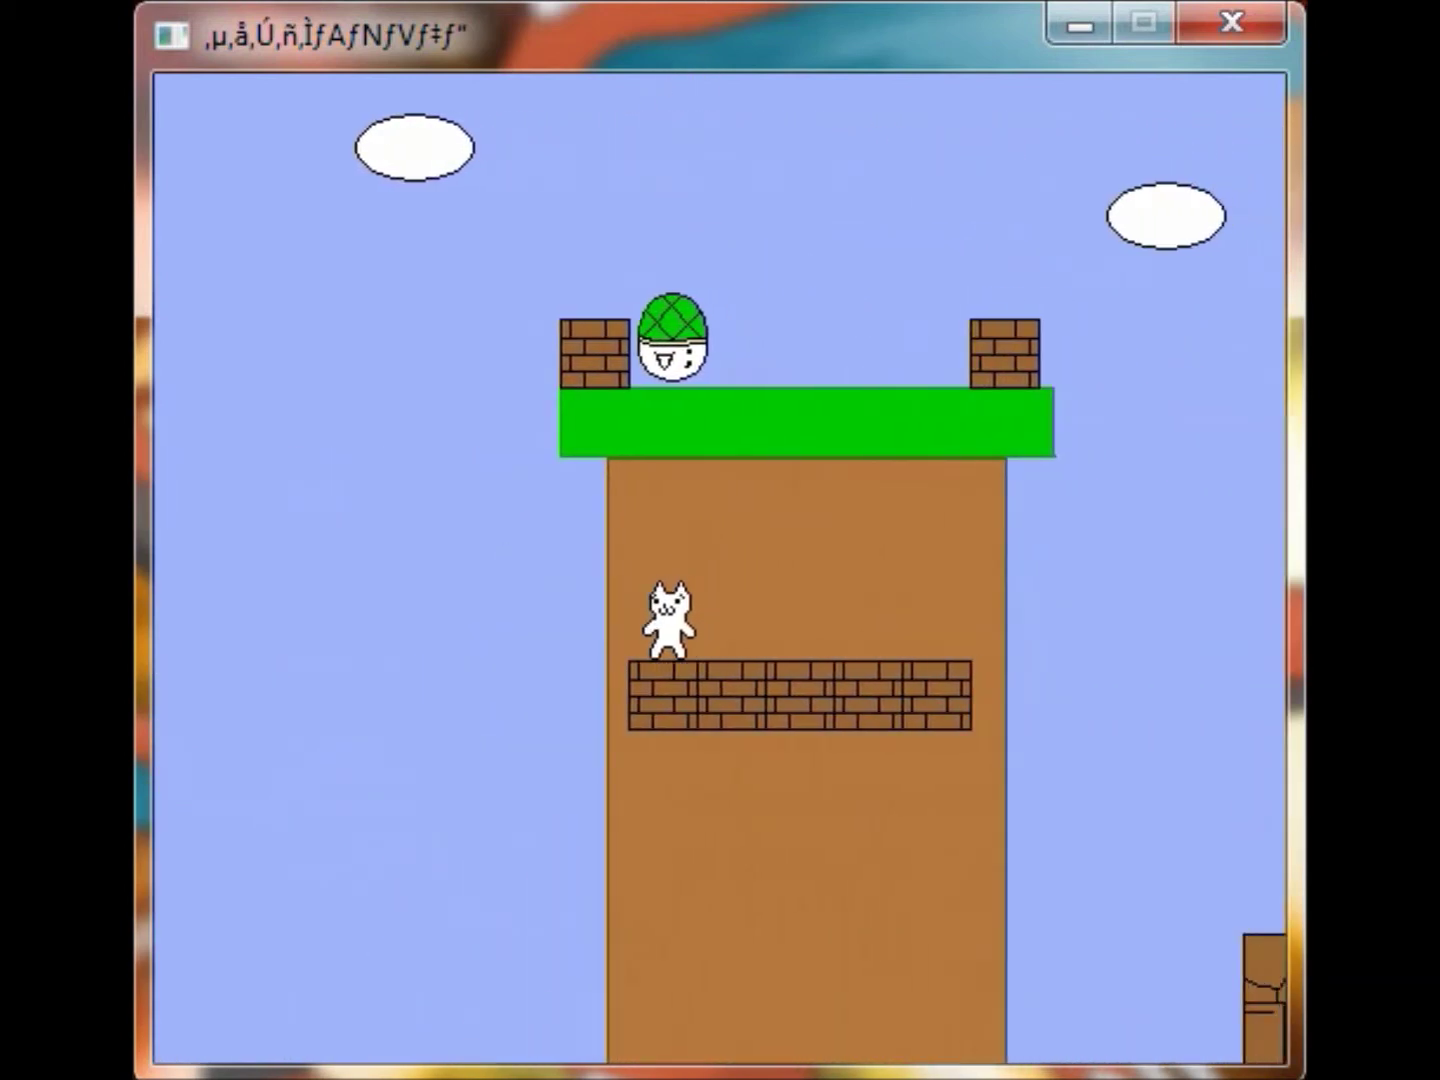
key("Up")
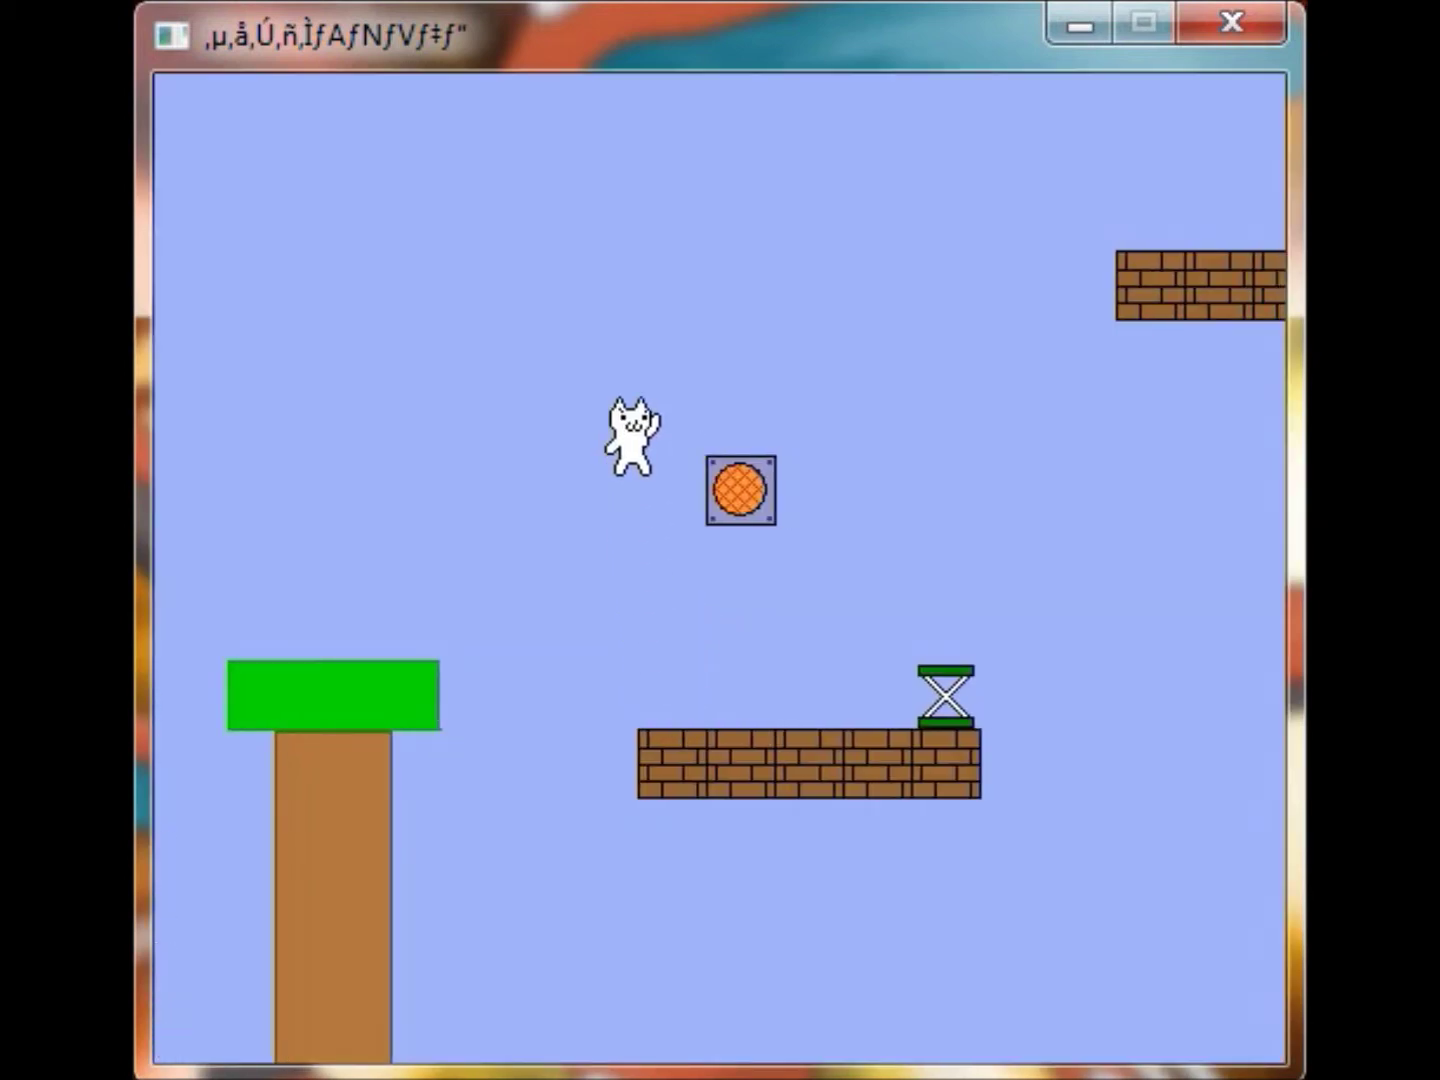
Jump to the upper bricks and drop onto the brick ledge inside the tower
key("Right")
key("Up")
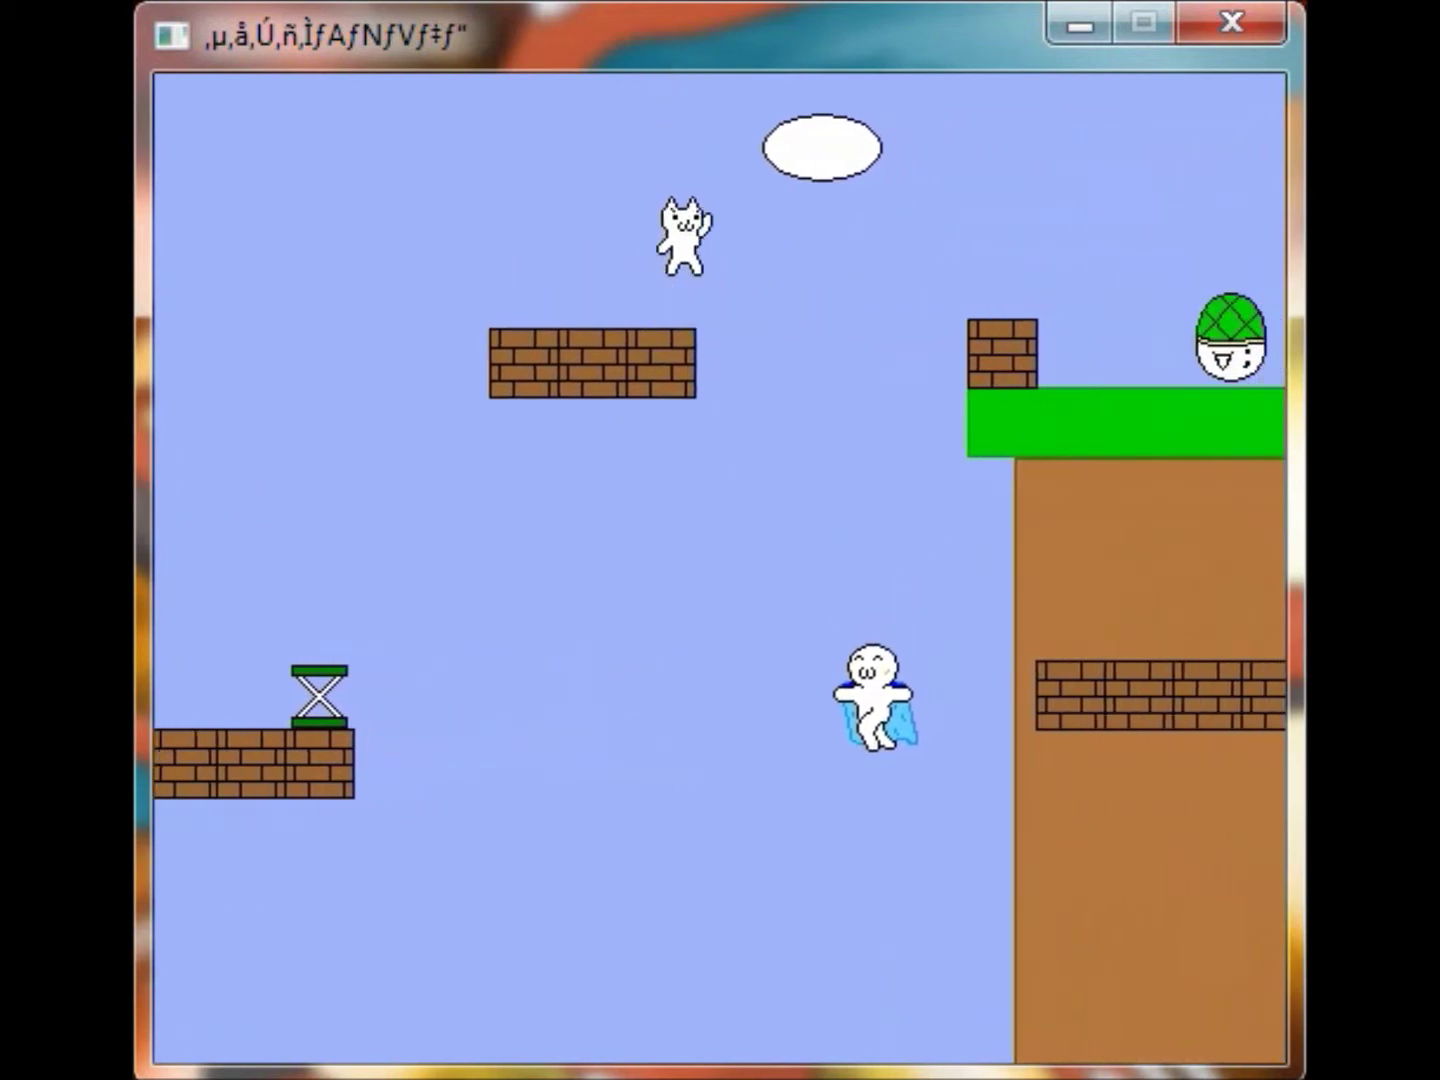
key("Right")
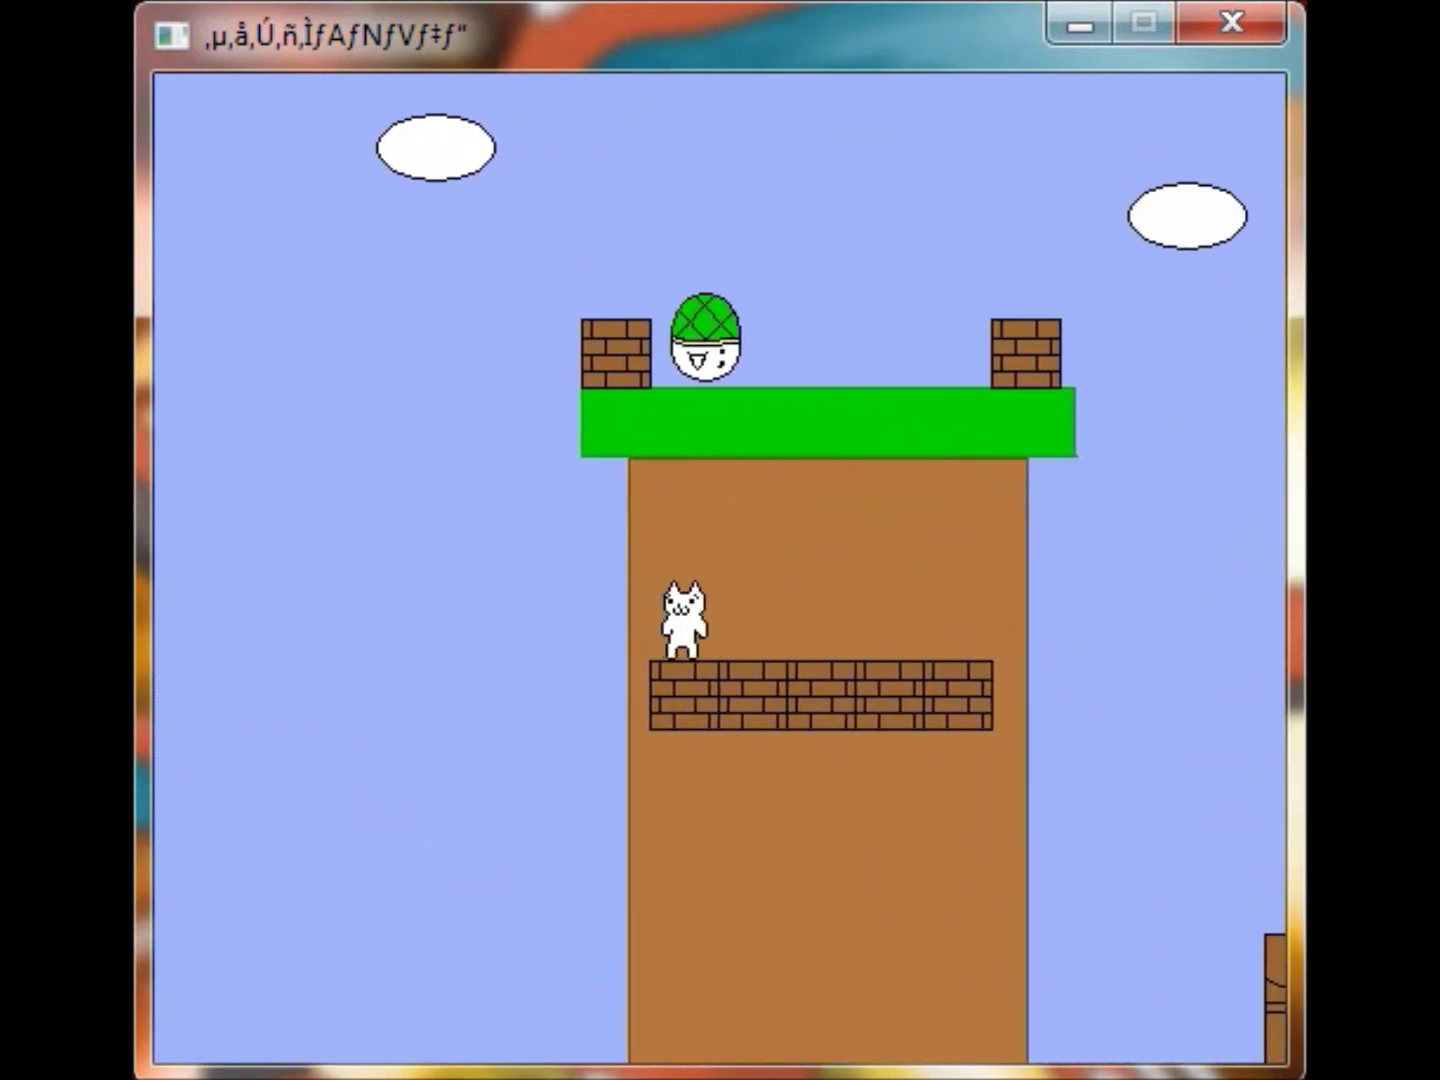
key("Right")
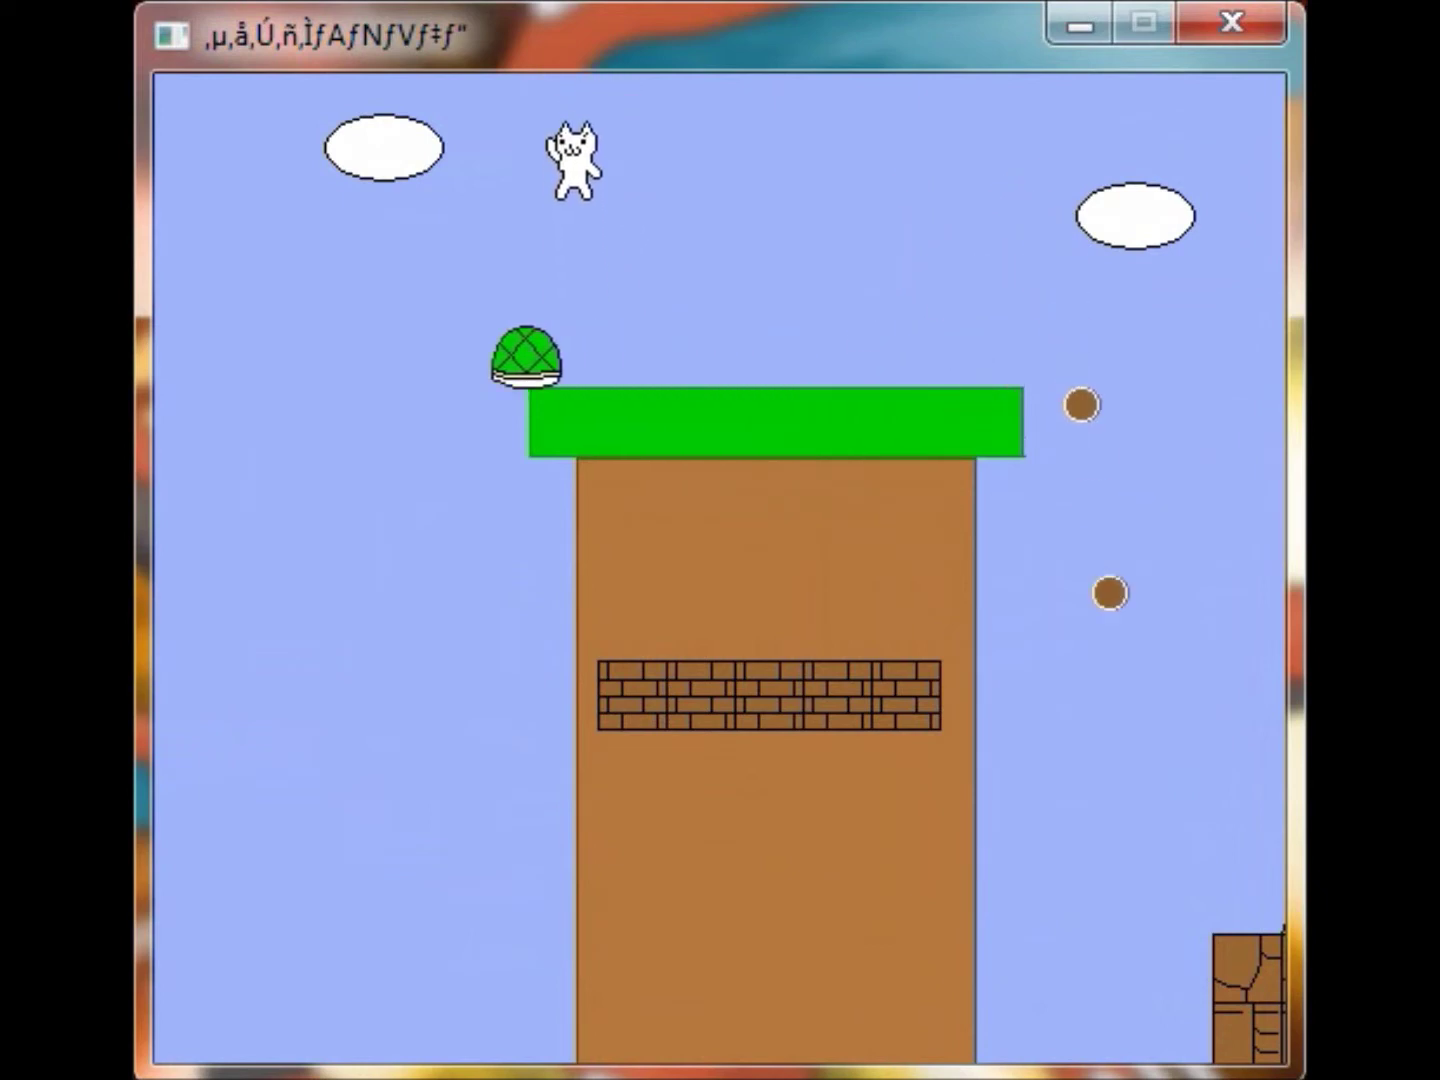
Walk across the tower top, jump to the flagpole and head toward the castle
key("Right")
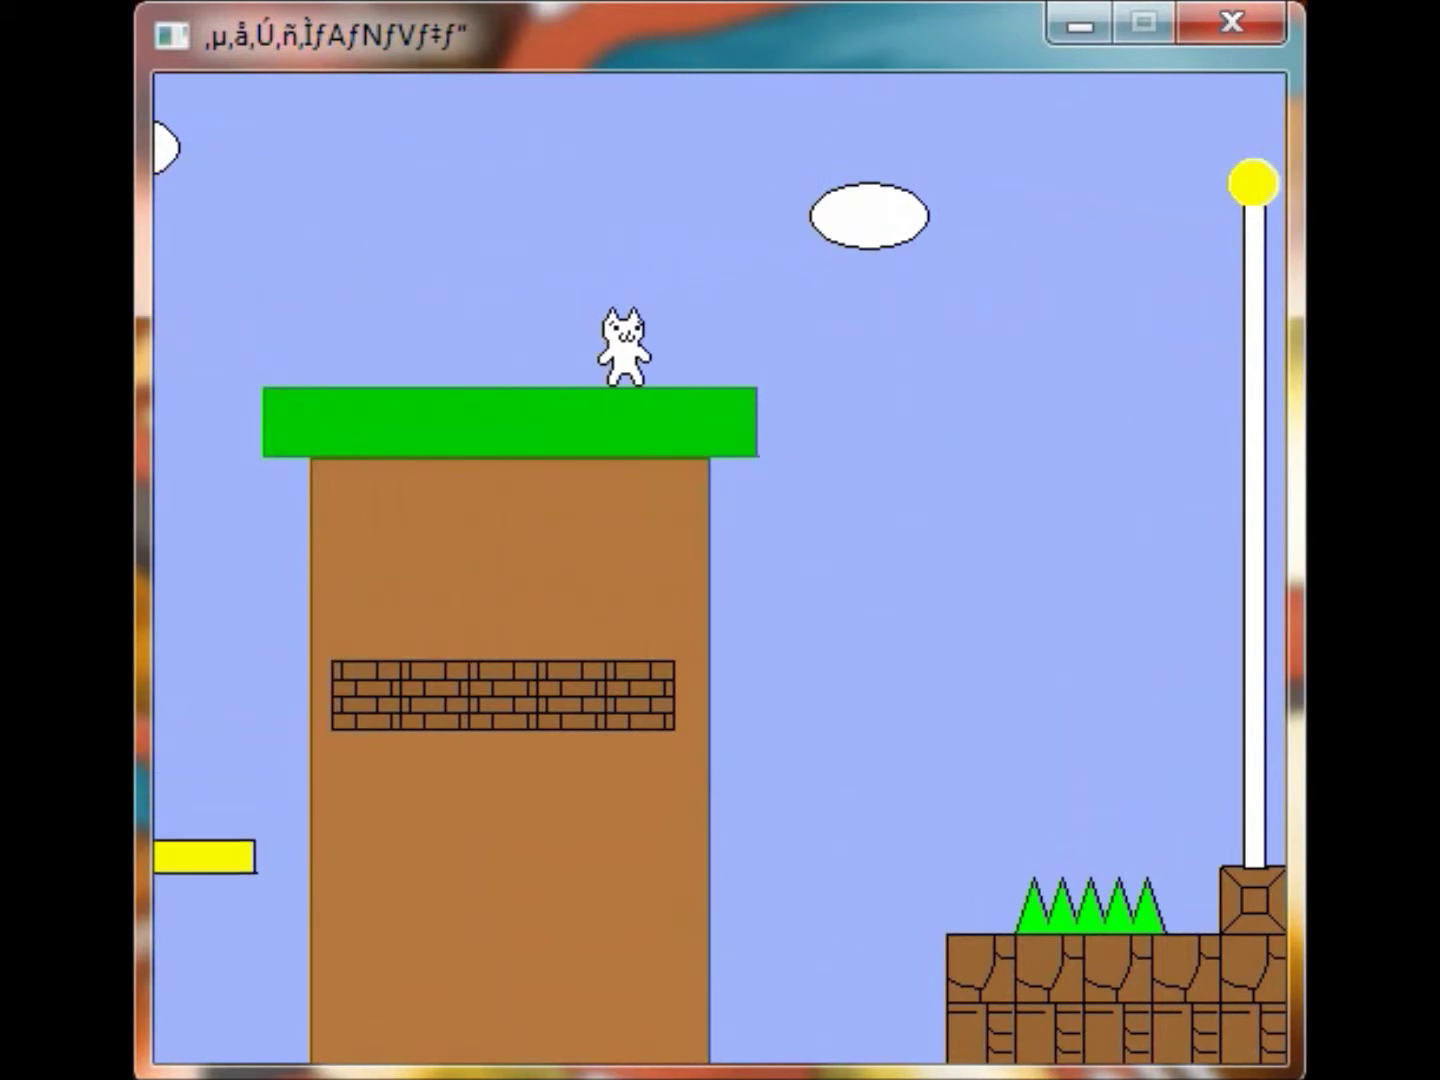
key("Up")
key("Right")
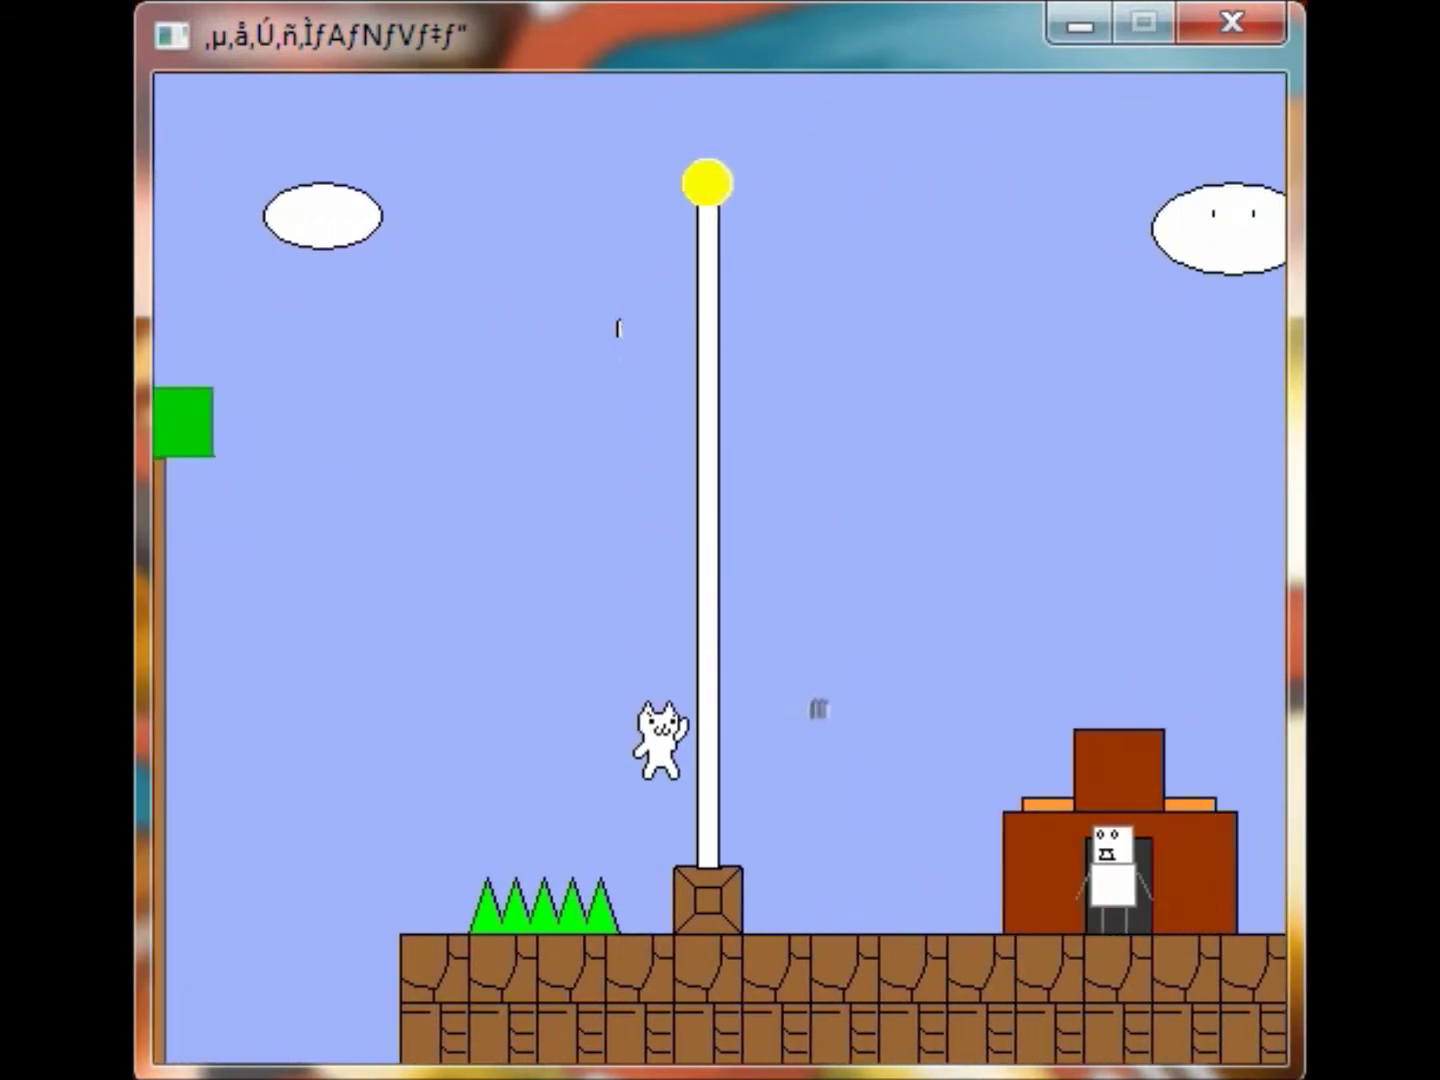
key("Right")
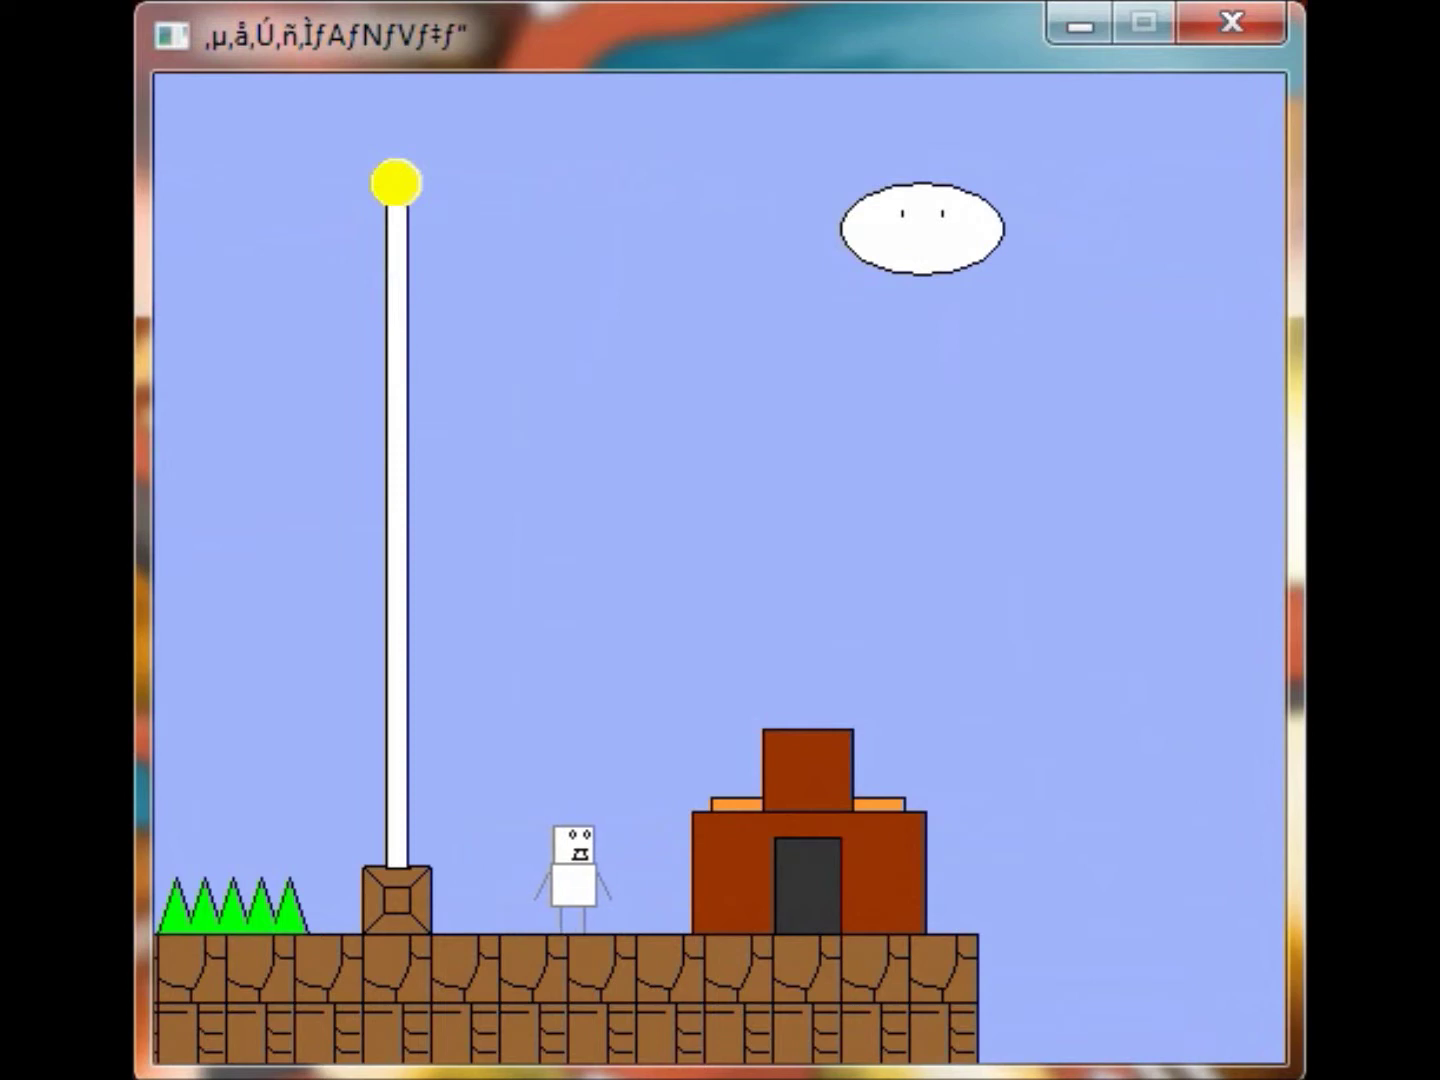
Jump onto the orange block, across the upper bricks and onto the tower's left block
key("Left")
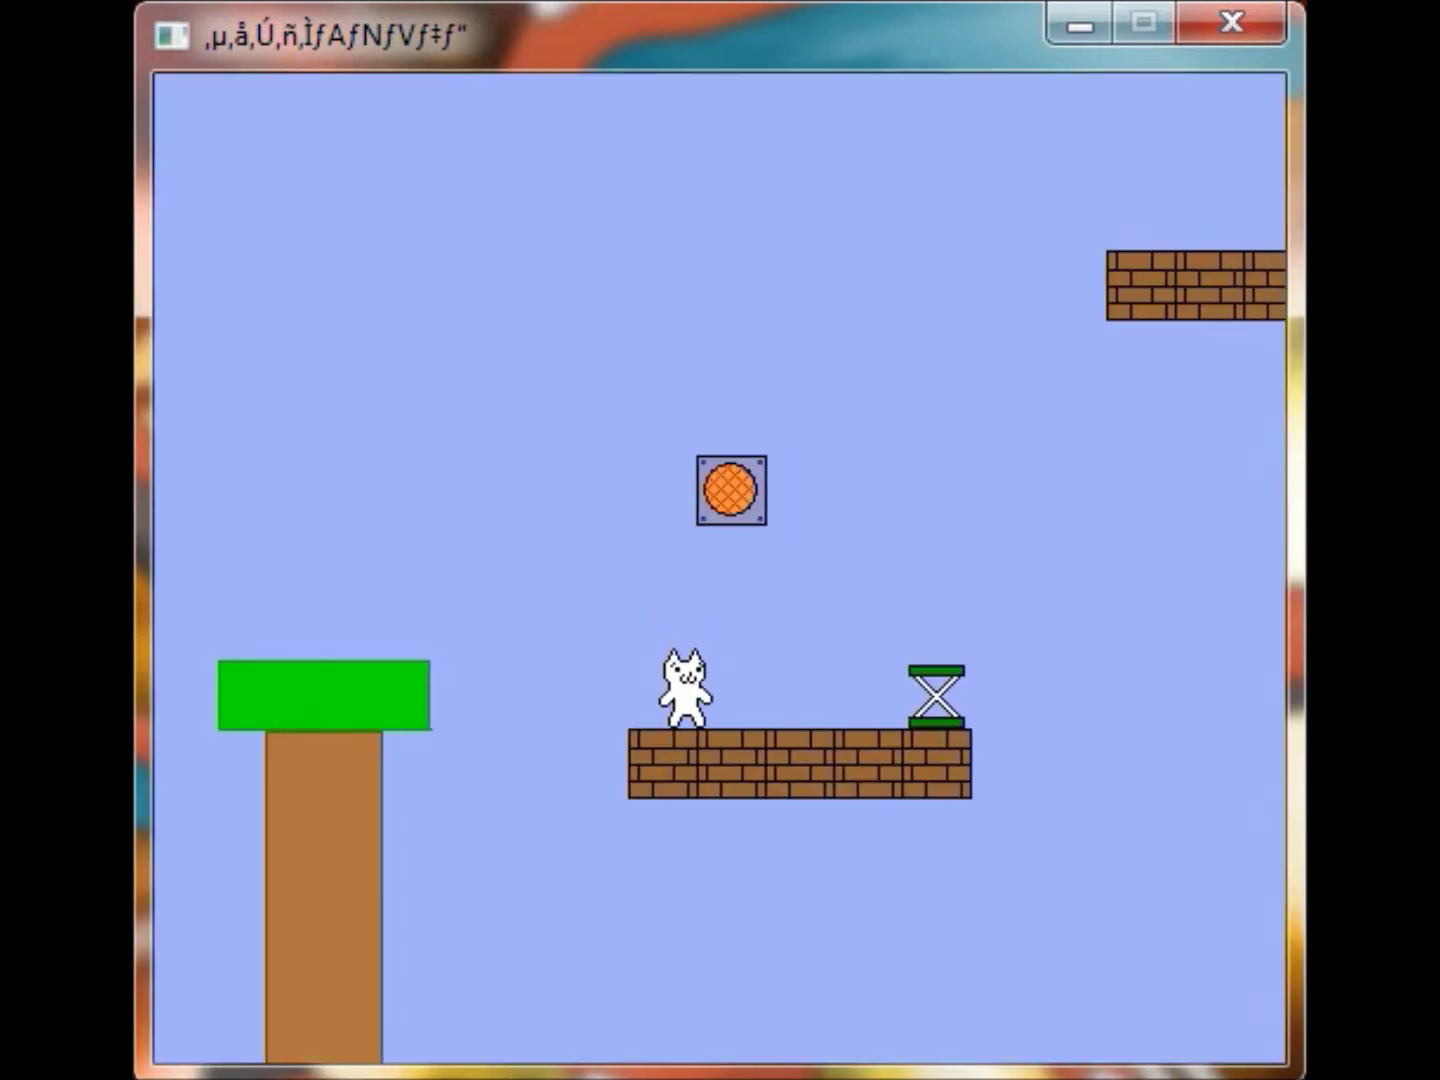
key("Up")
key("Right")
key("Up")
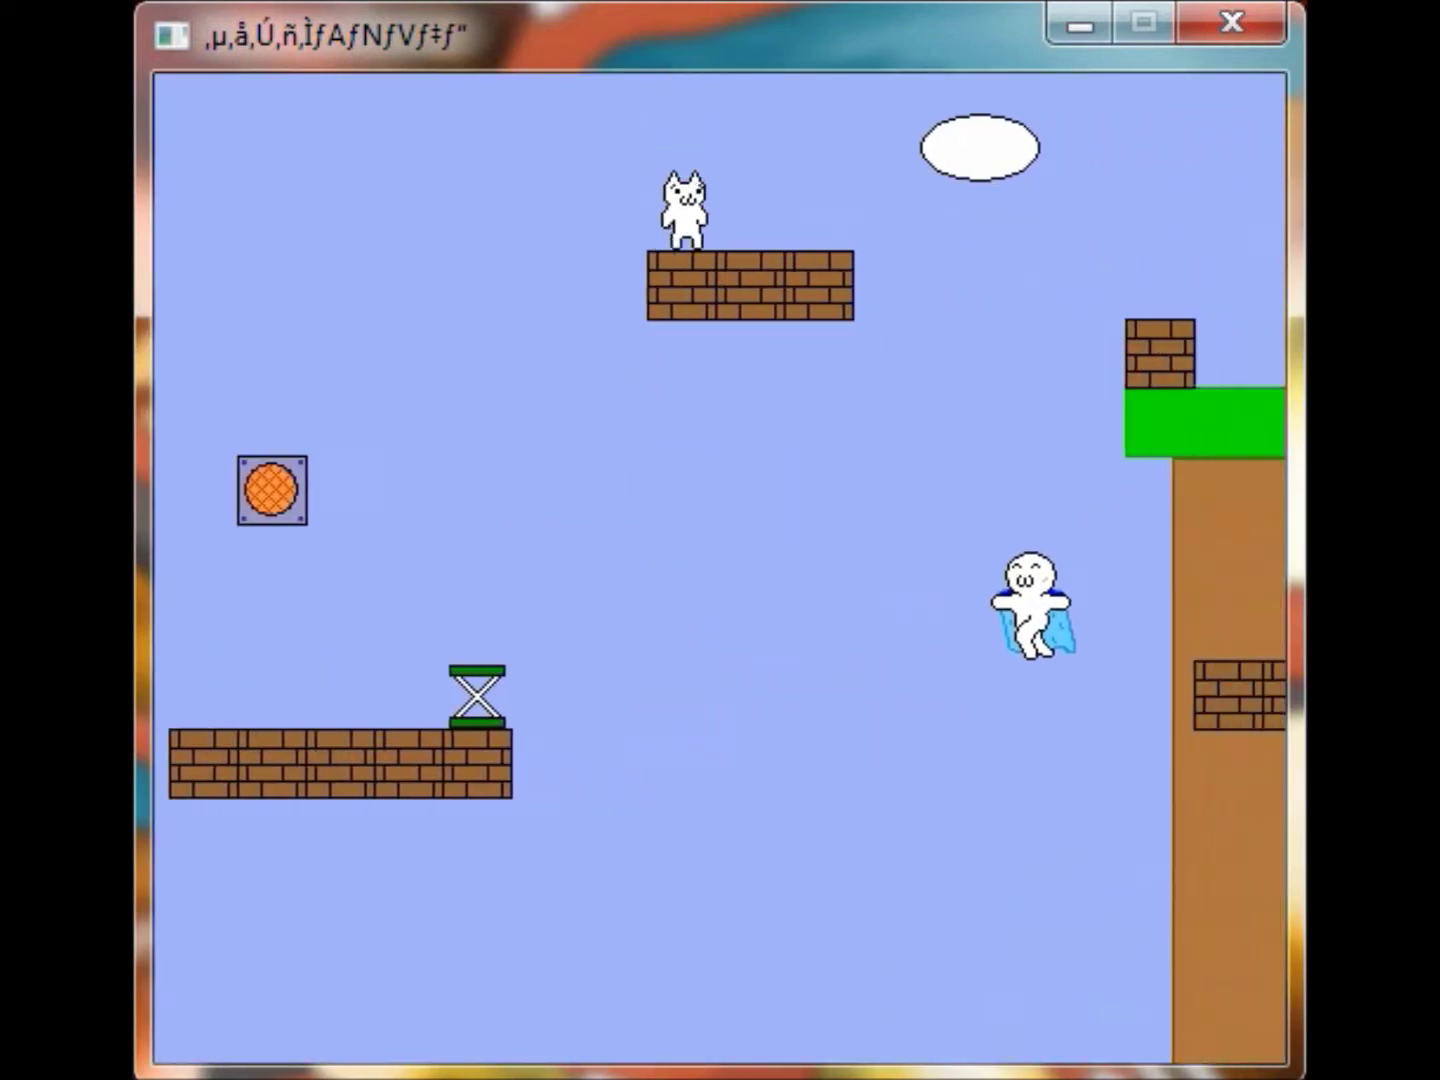
key("Right")
key("Up")
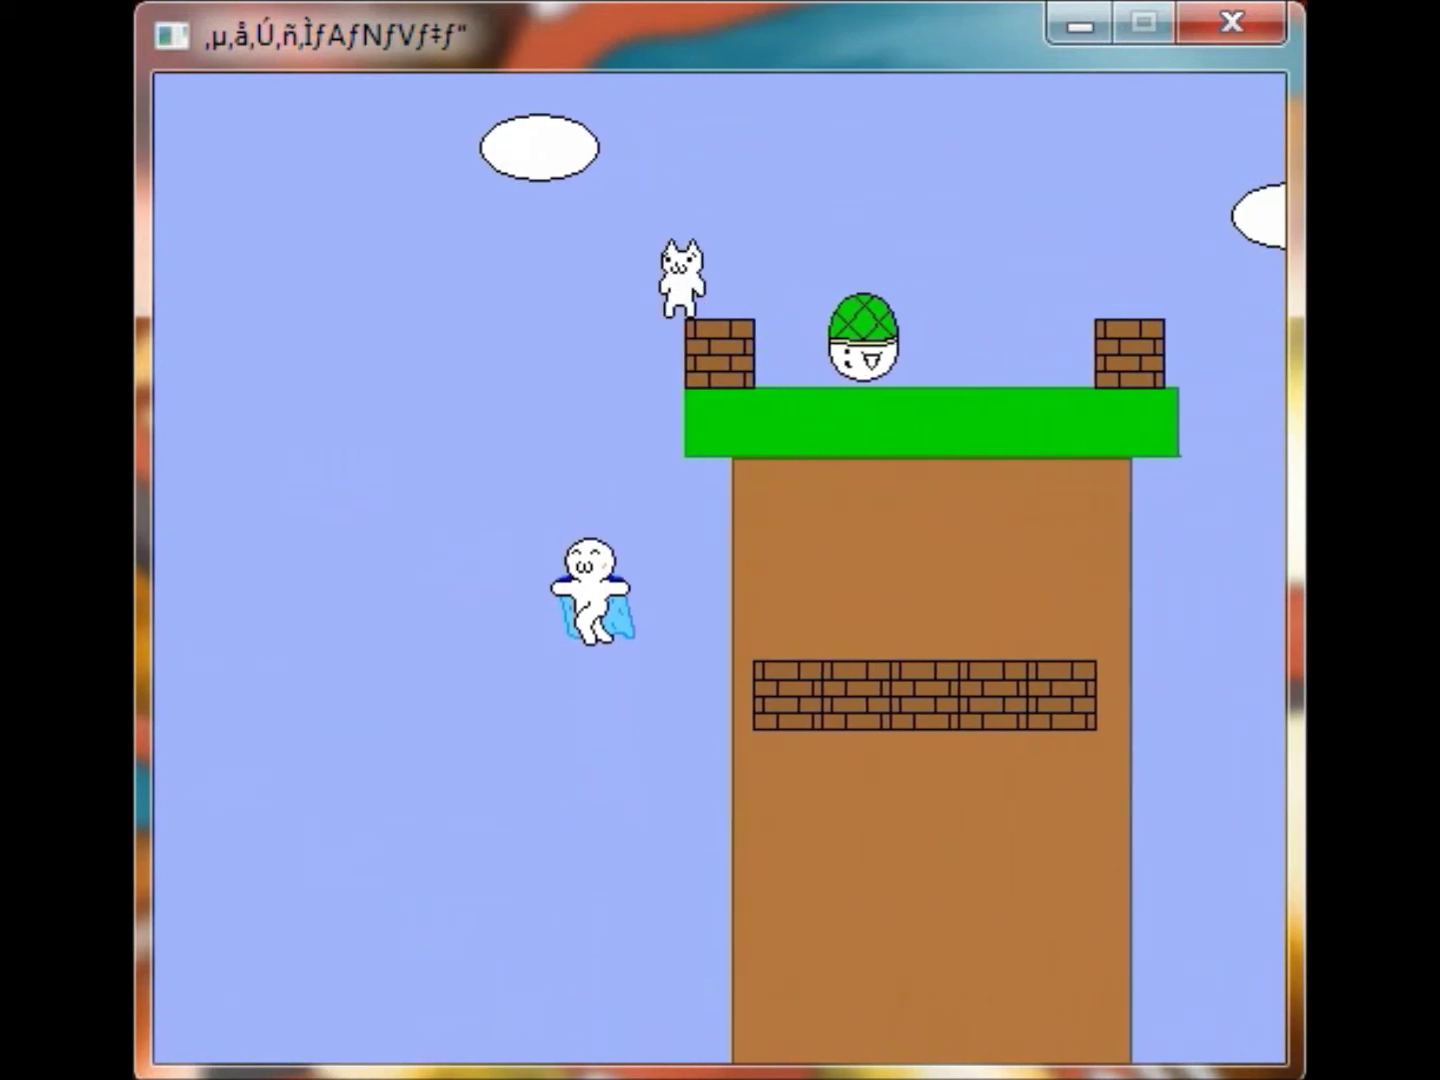
Stomp the helmeted enemy into a shell and kick it from the grass platform
key("Right")
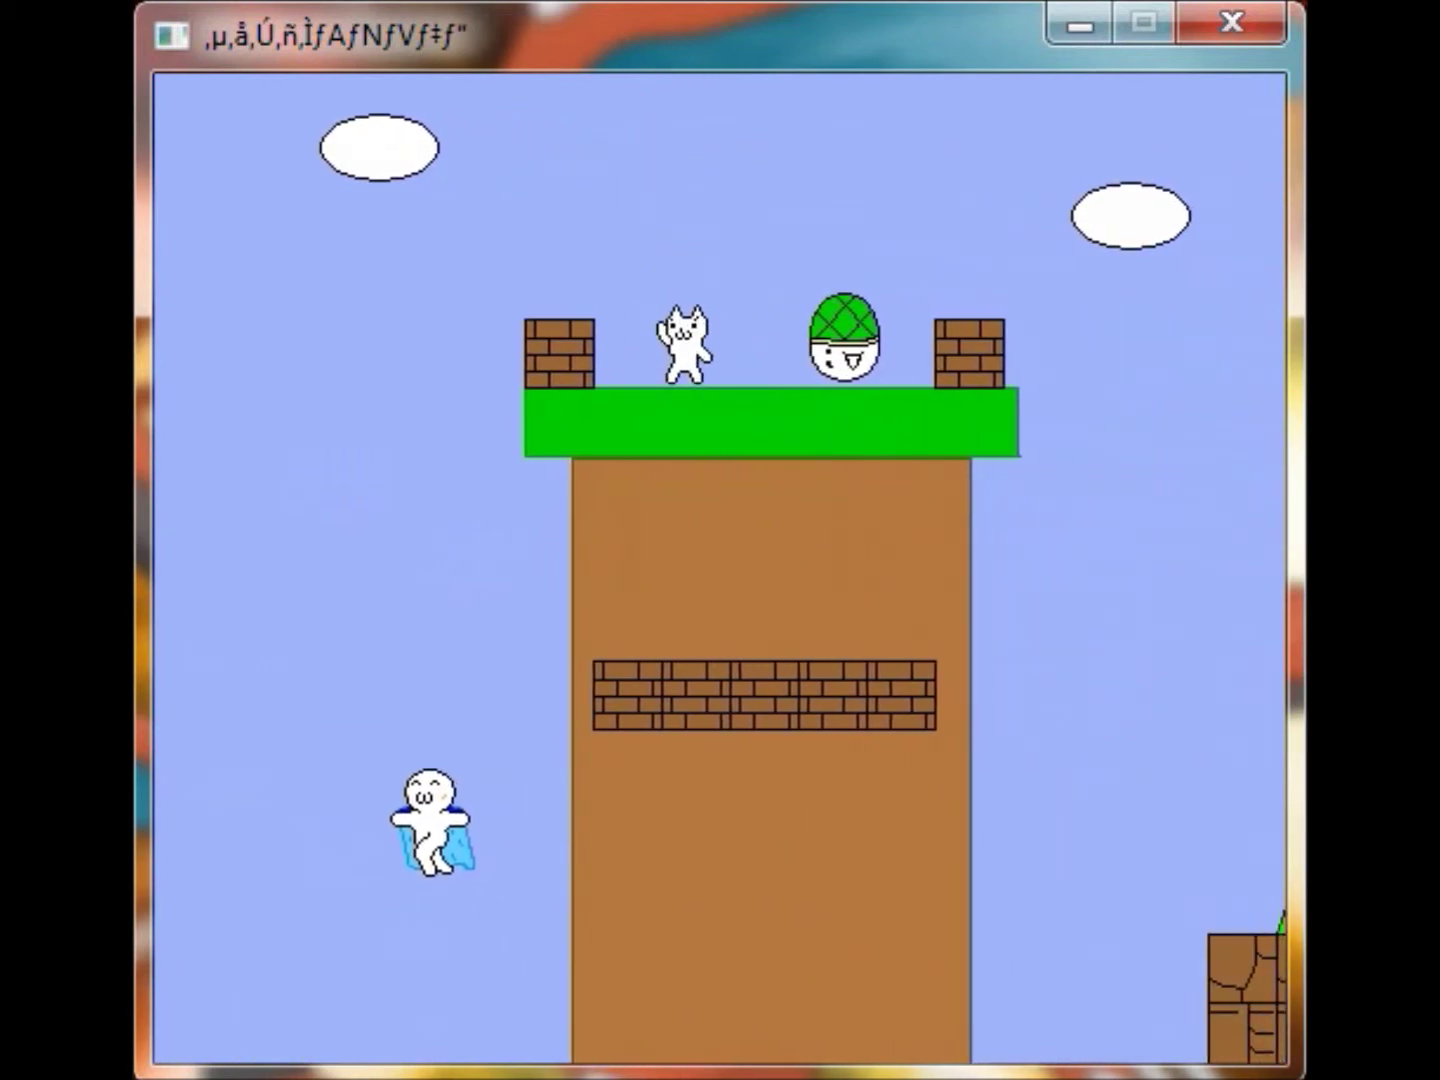
key("Left")
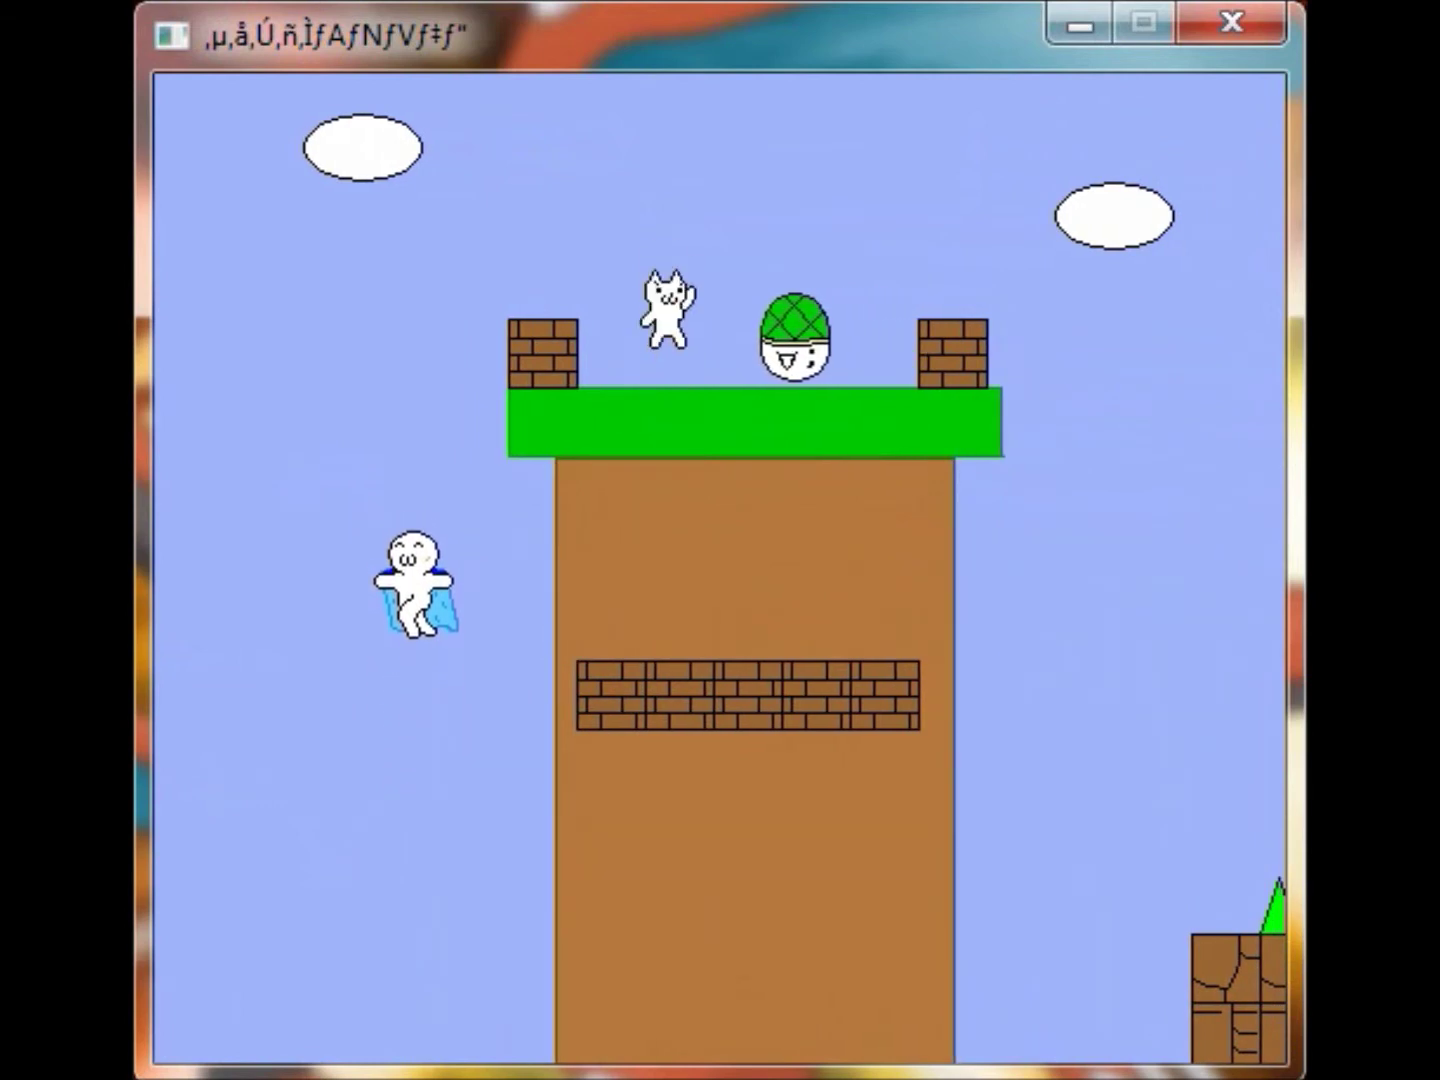
key("Right")
key("Up")
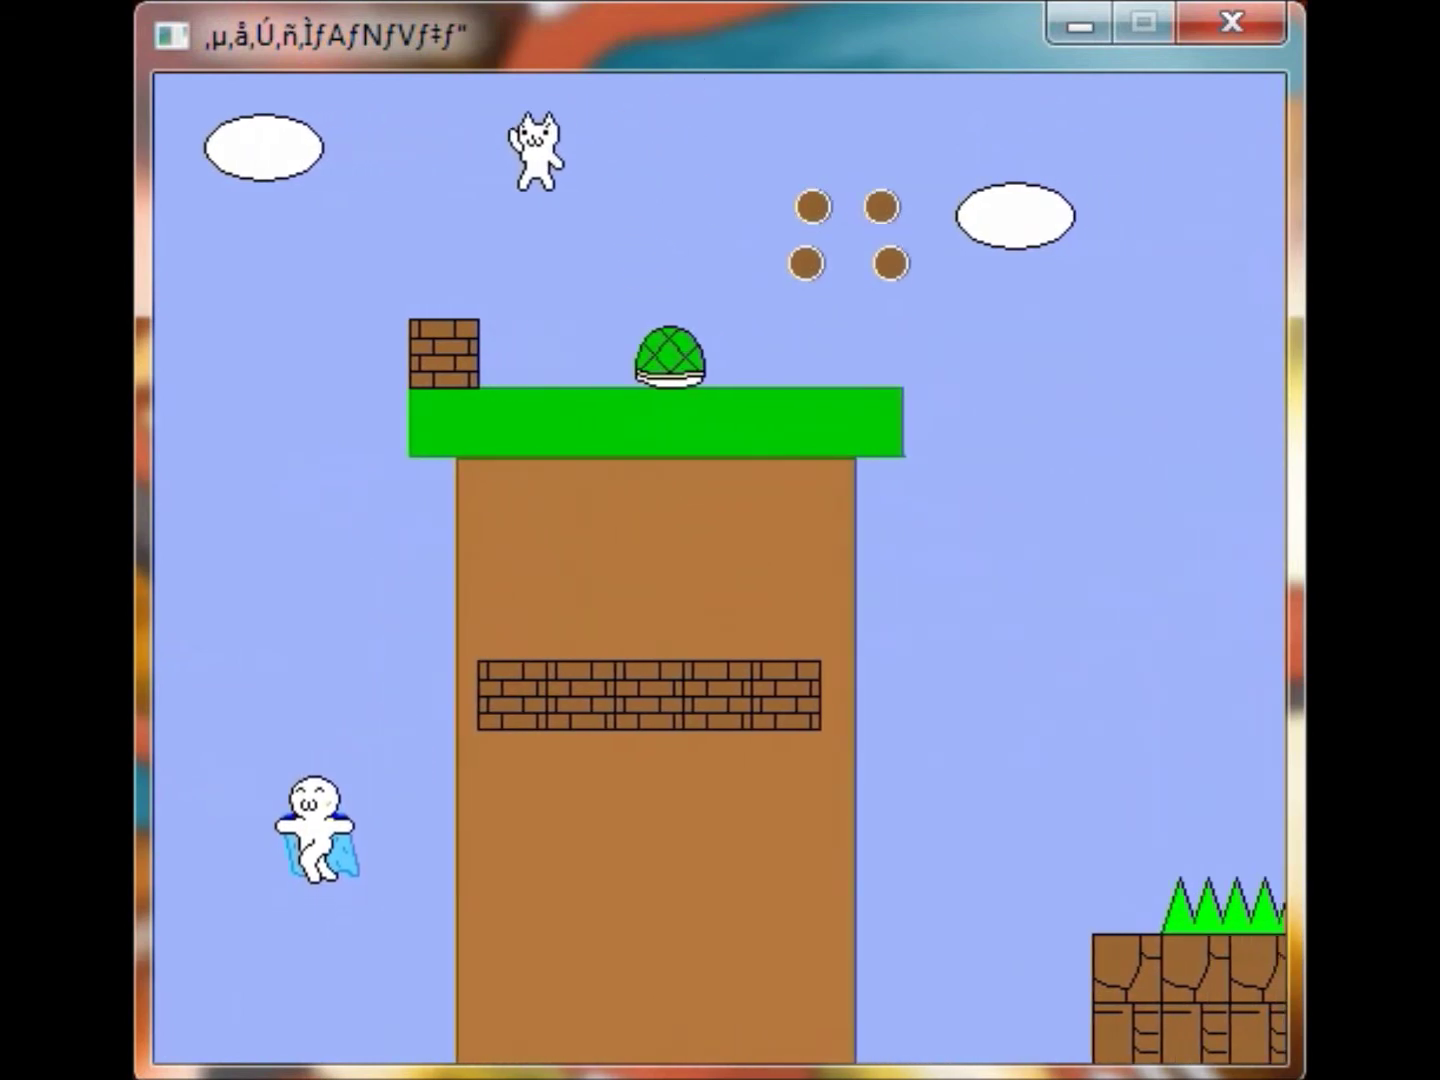
key("Left")
key("Right")
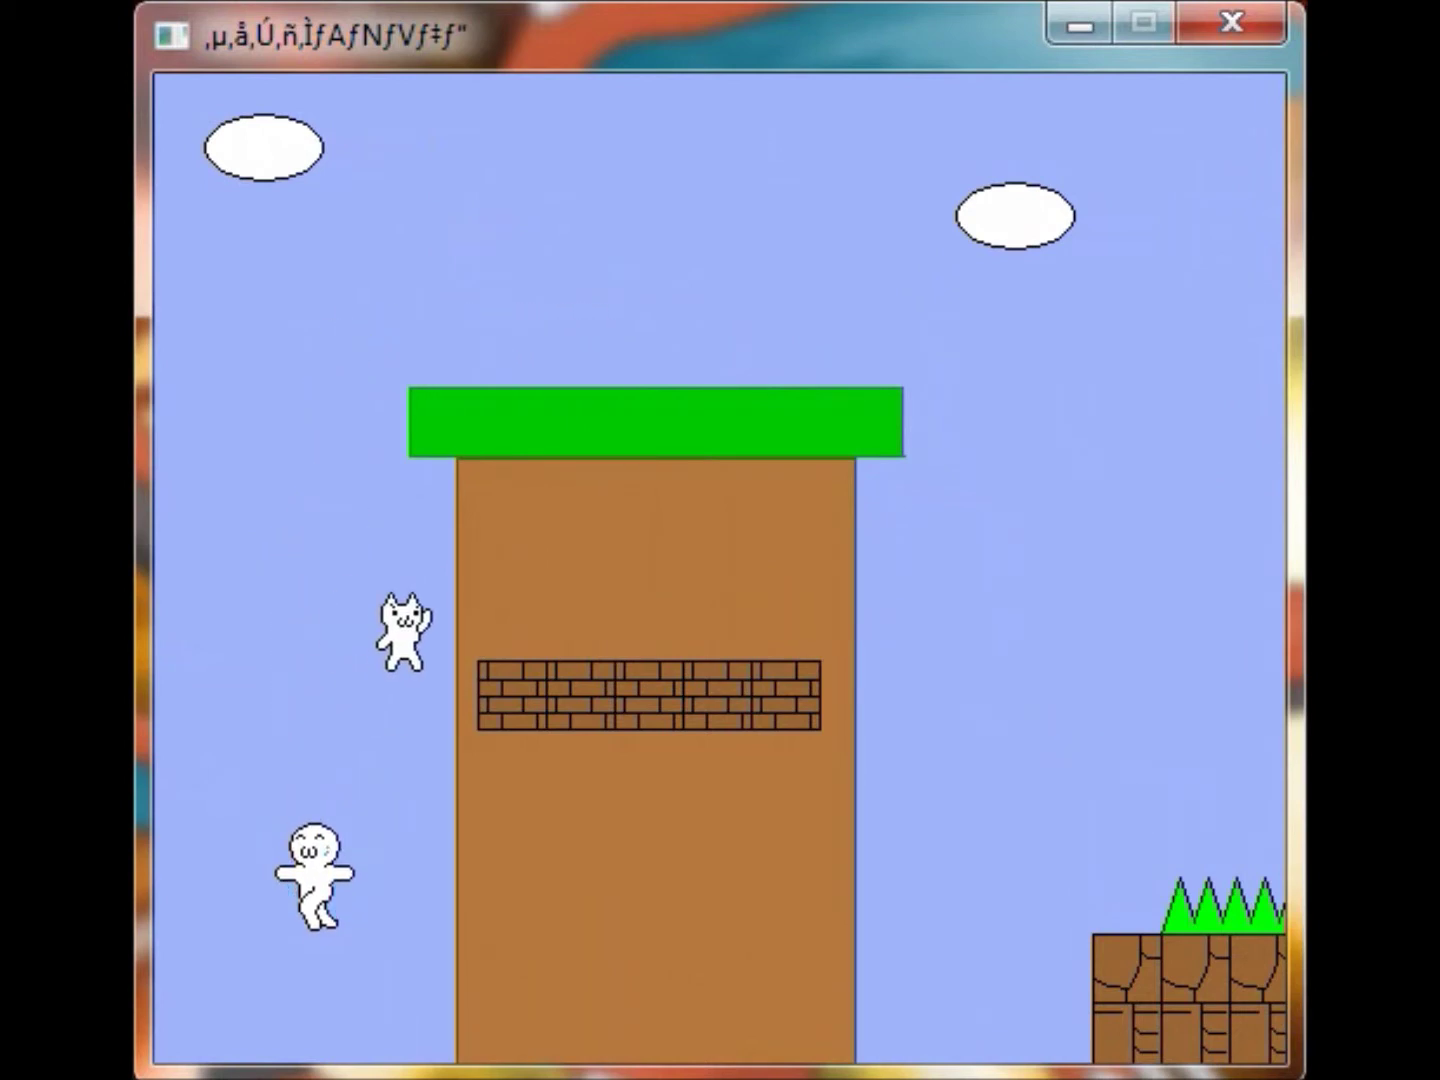
Jump high over the gap and up past the orange block onto the bricks
key("Right")
key("Up")
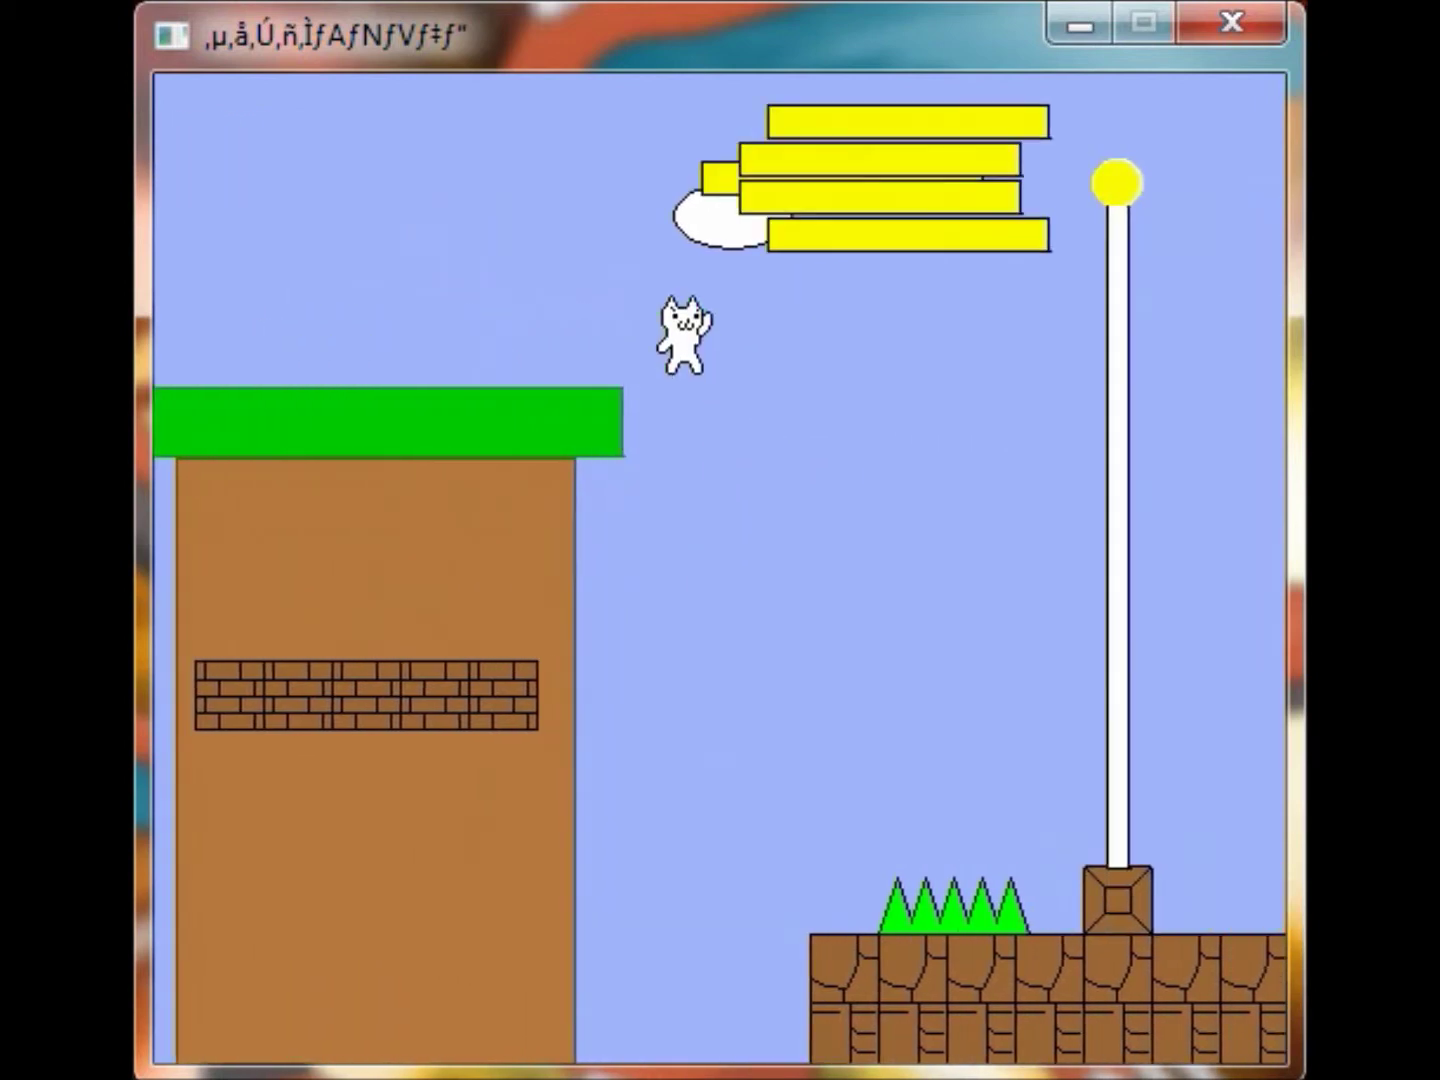
key("Right")
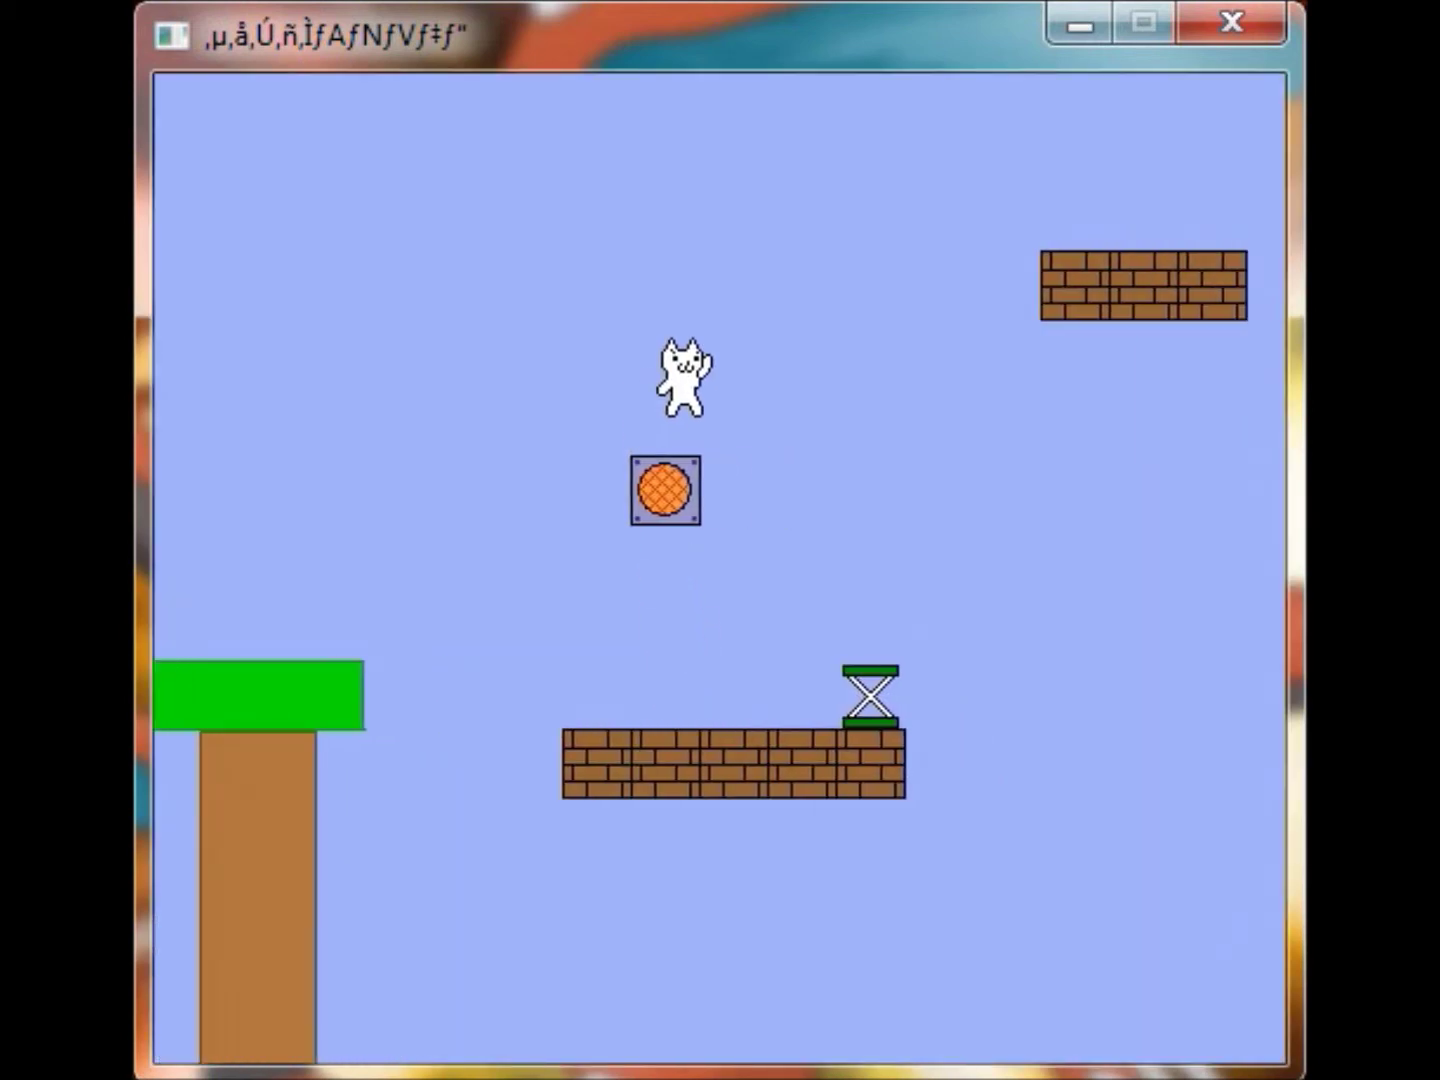
key("Right")
key("Up")
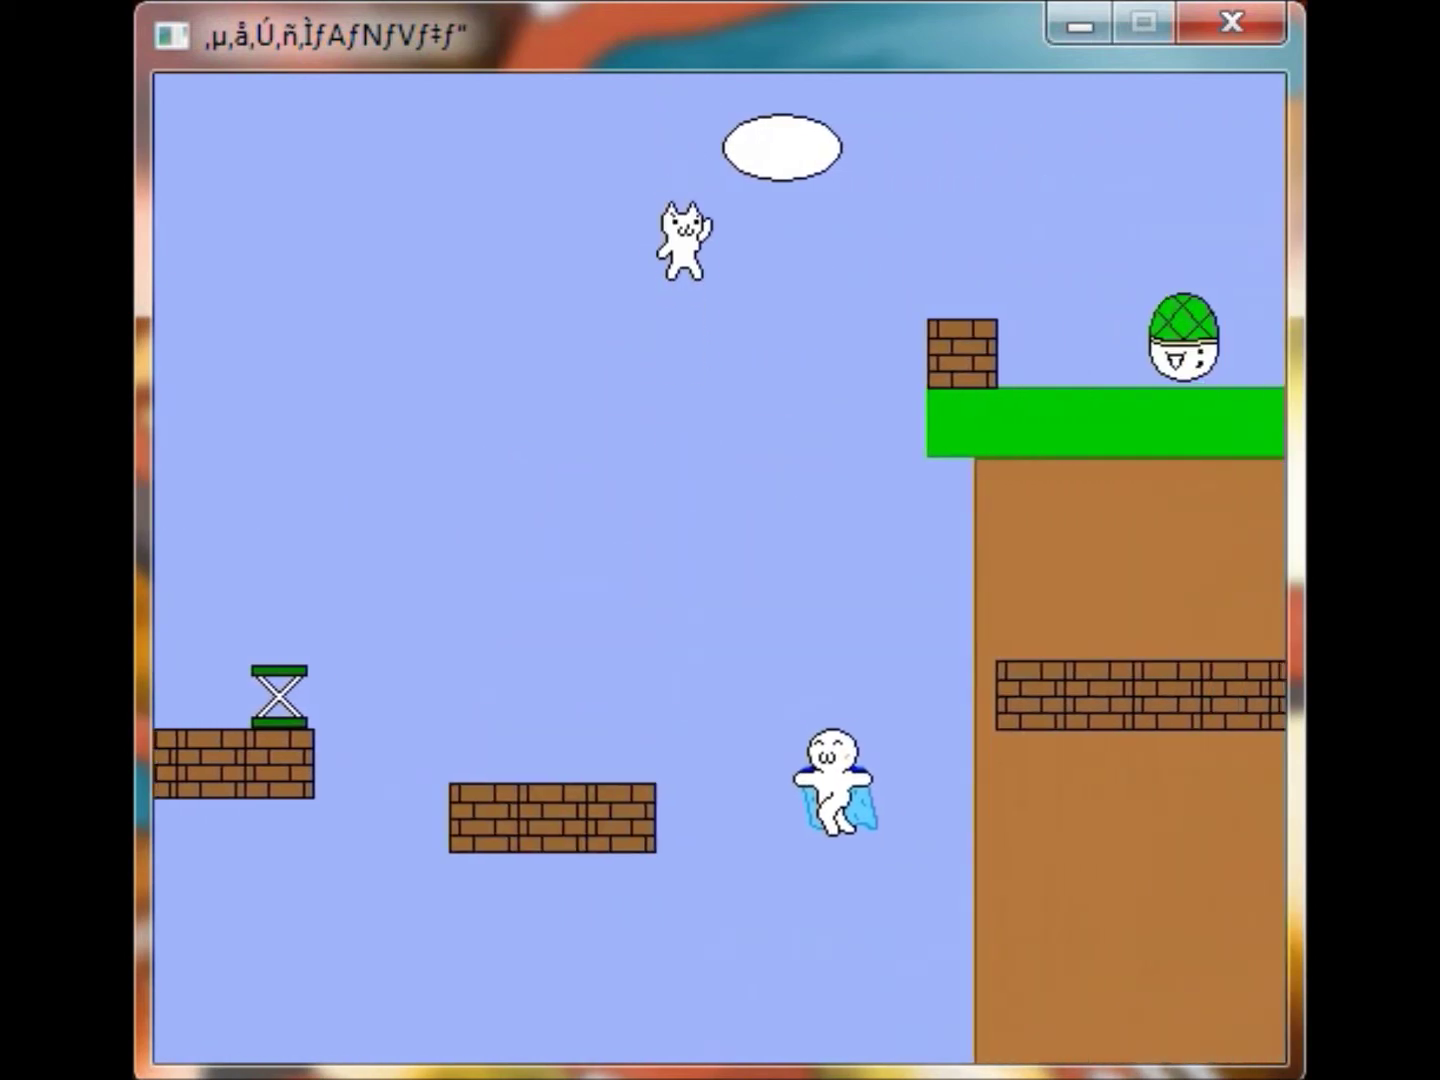
Reach the tall dirt tower's brick ledge and wait as the yellow platforms fly past
key("Right")
key("Right")
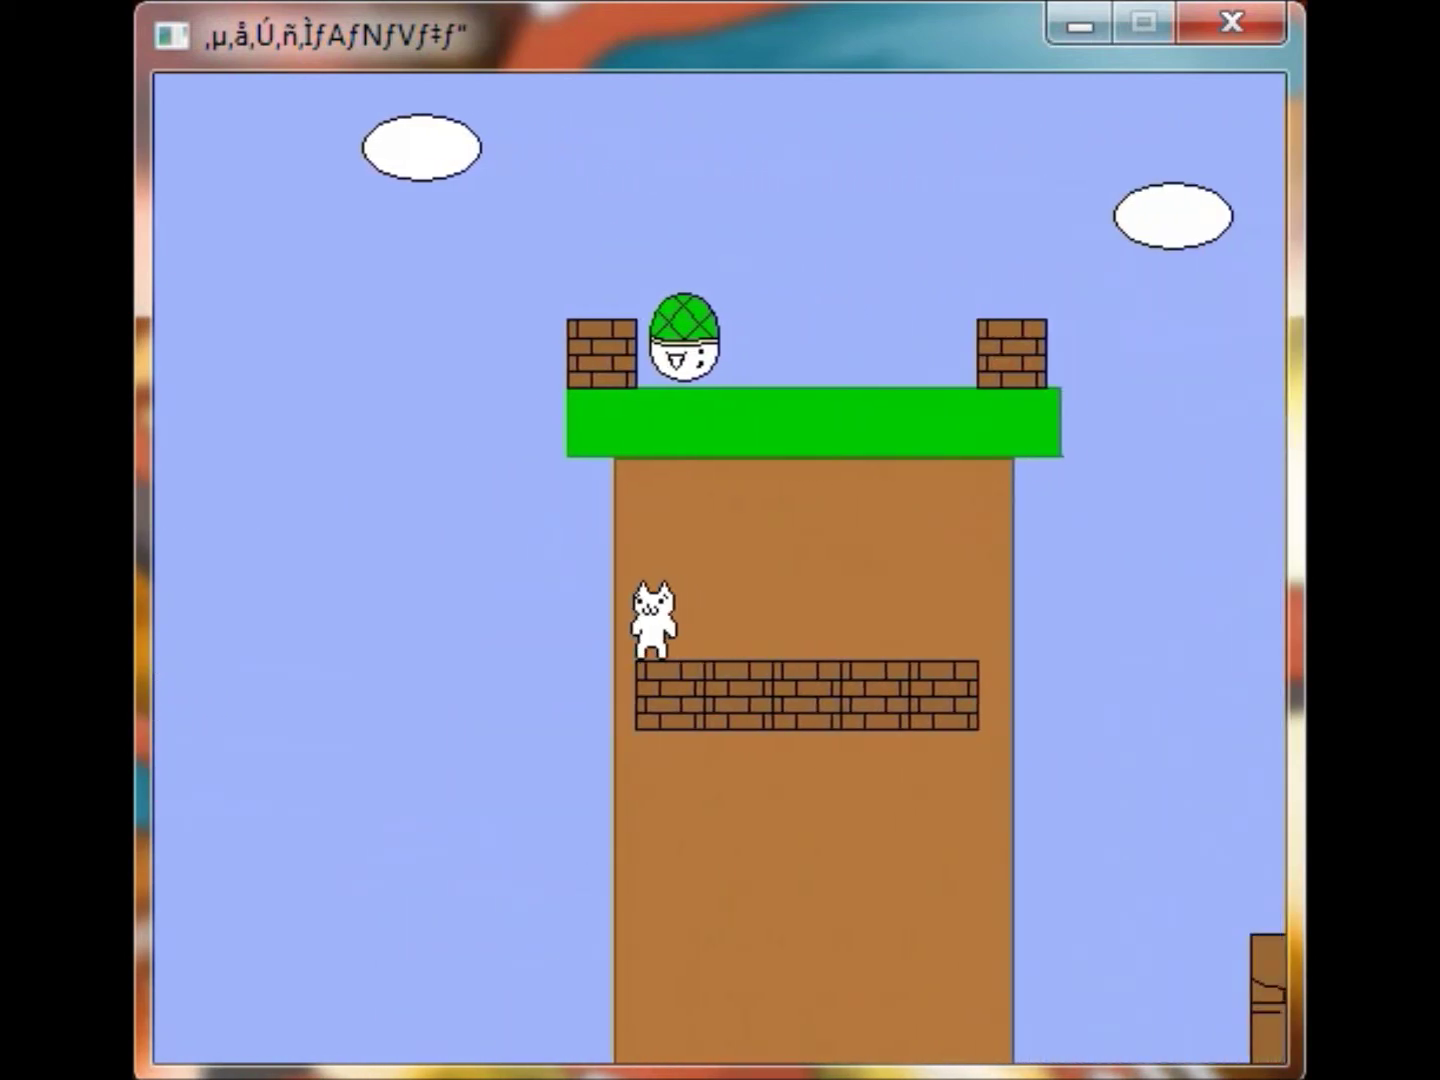
key("Right")
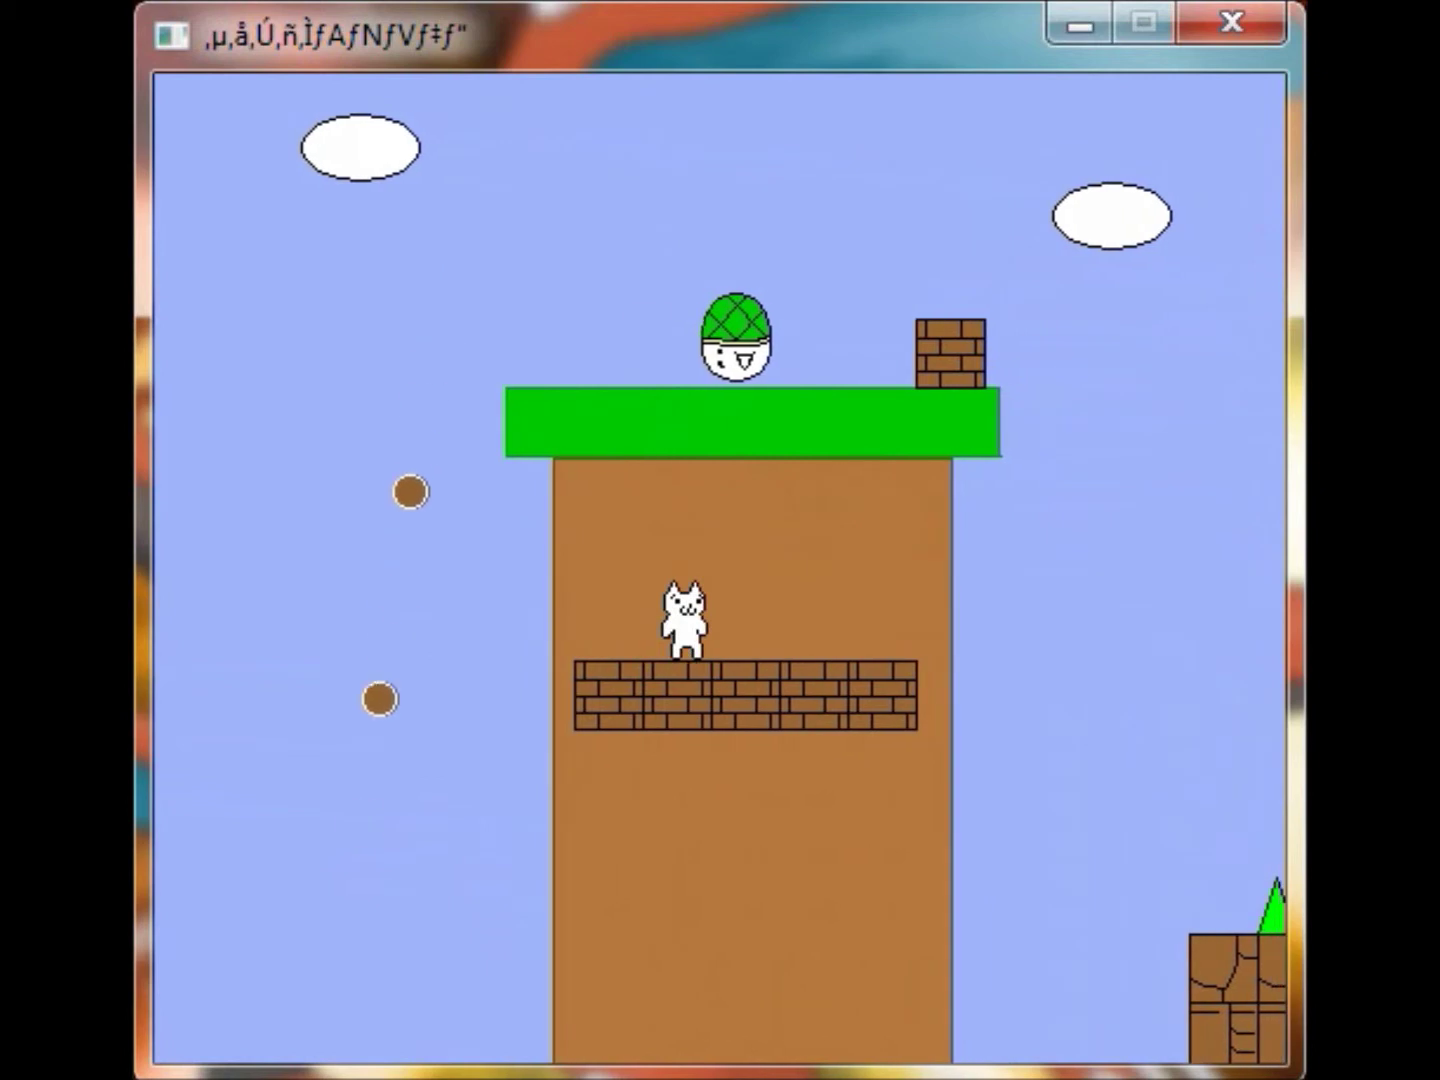
key("Right")
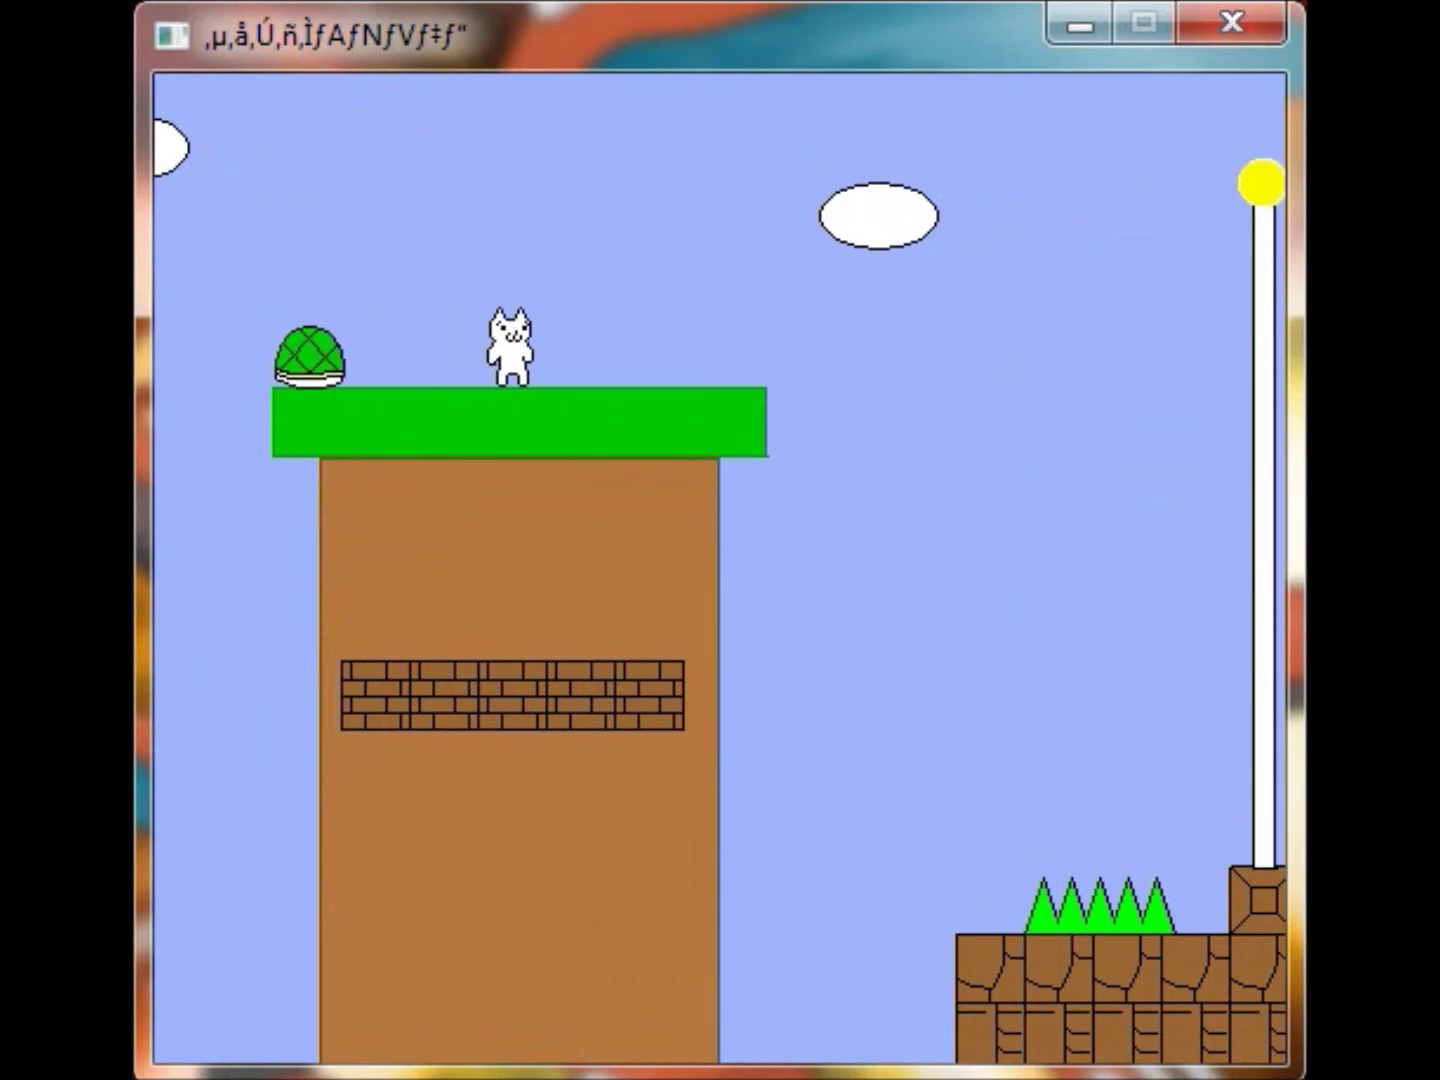
key("Left")
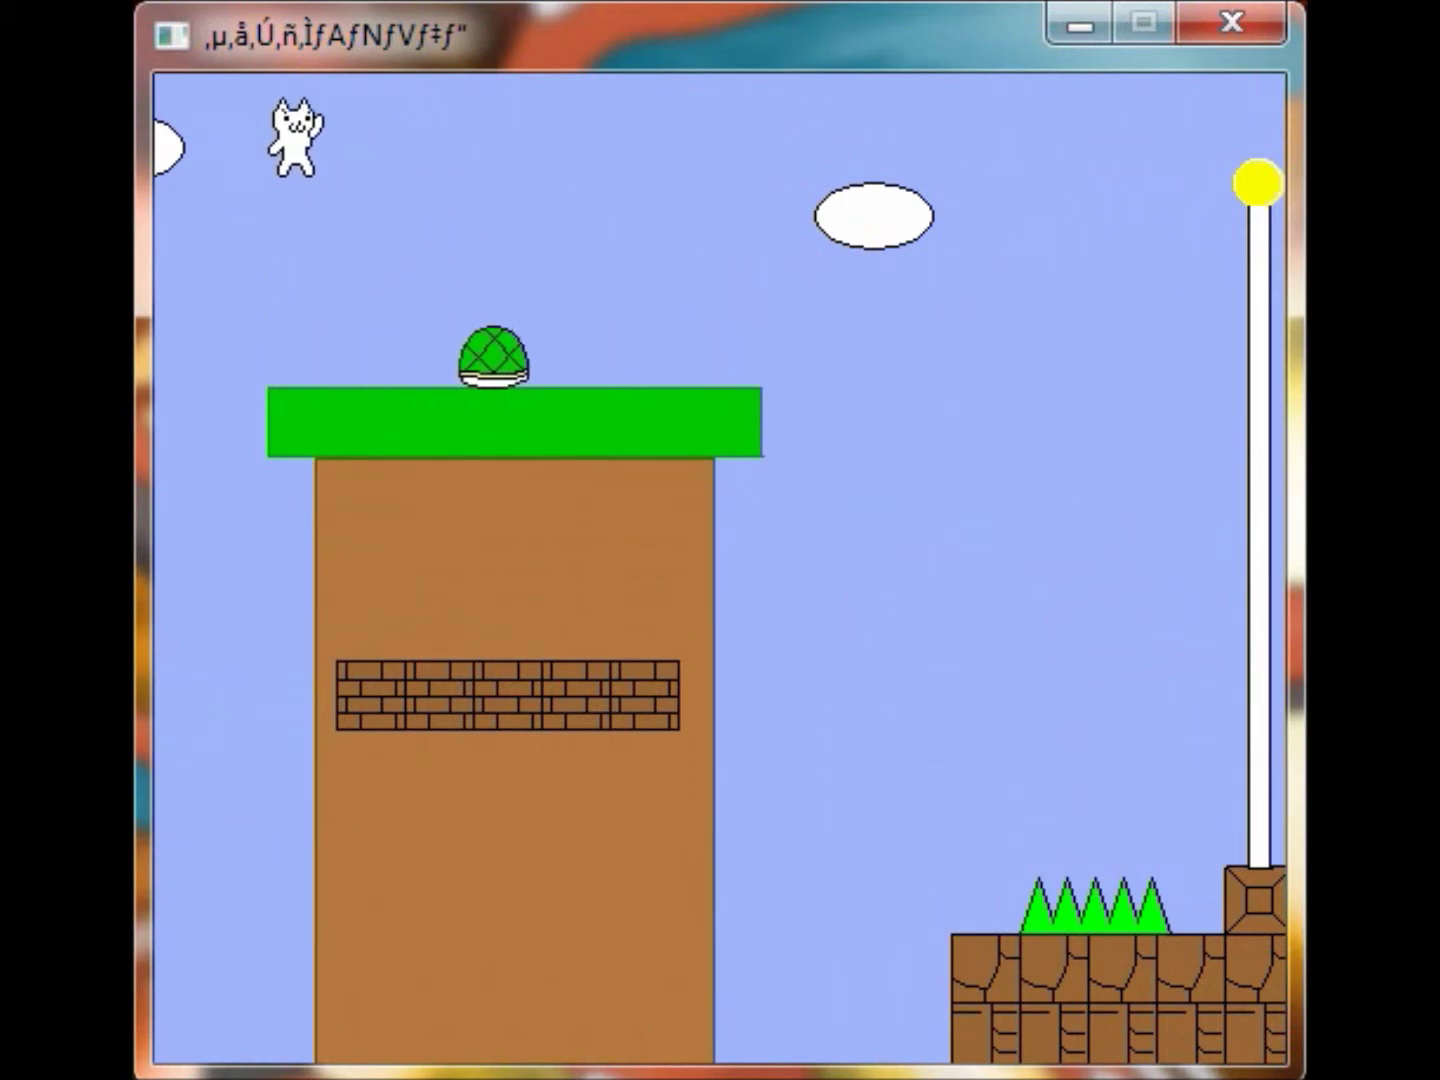
Jump from the green platform to the flagpole and walk into the castle
key("Right")
key("Up")
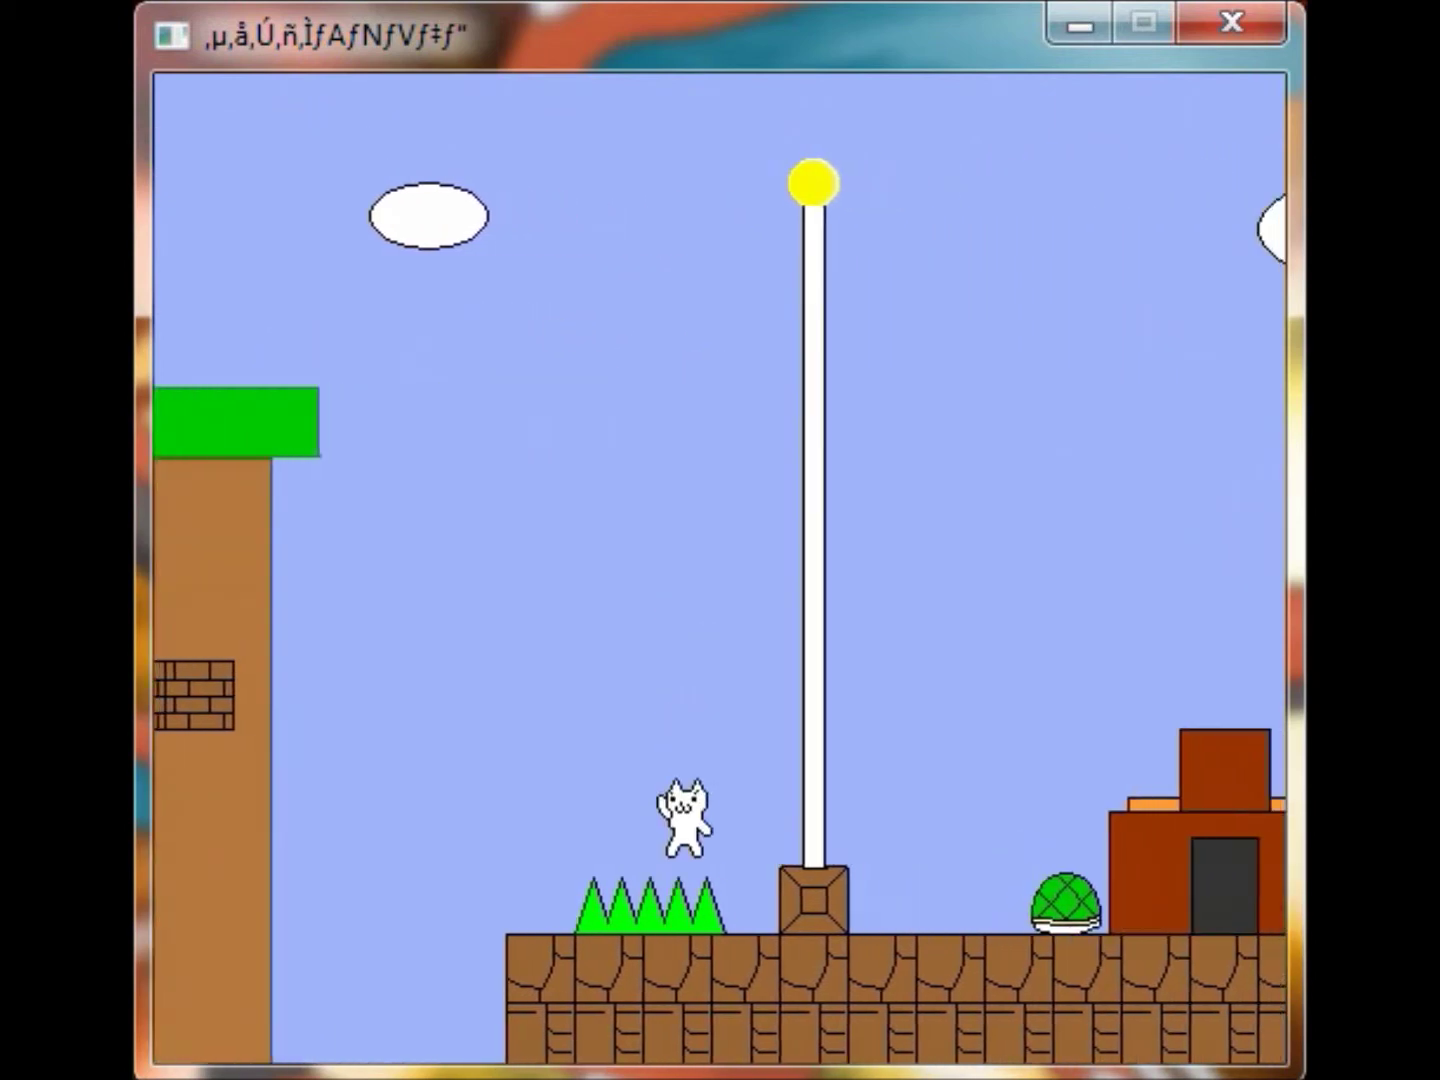
key("Up")
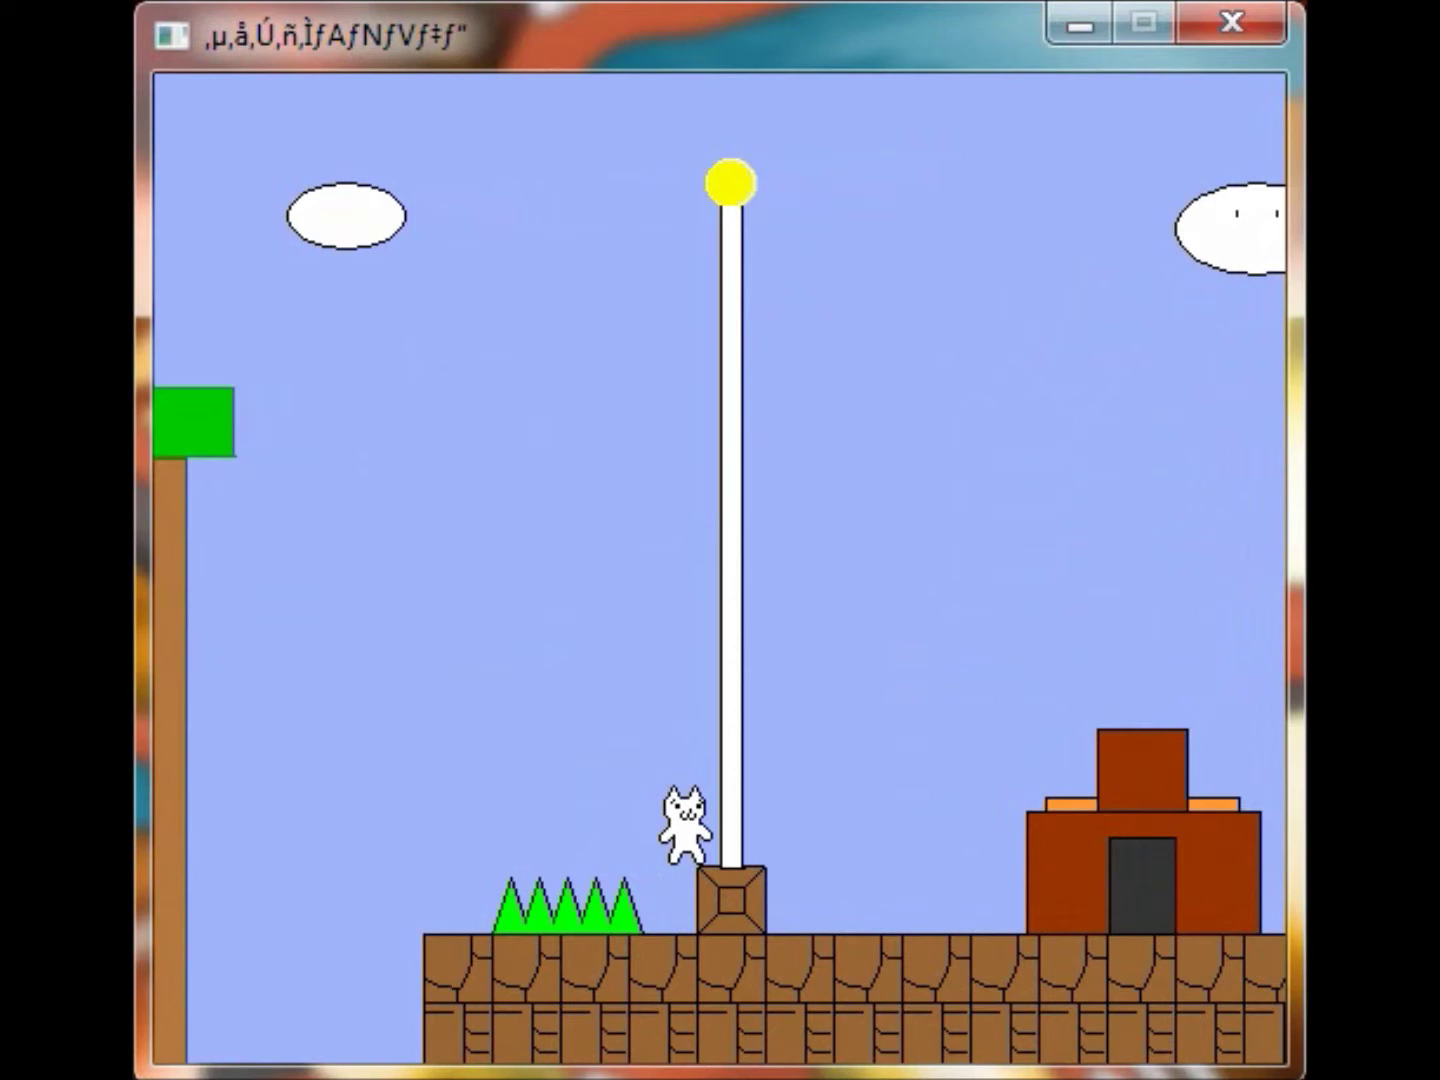
key("Right")
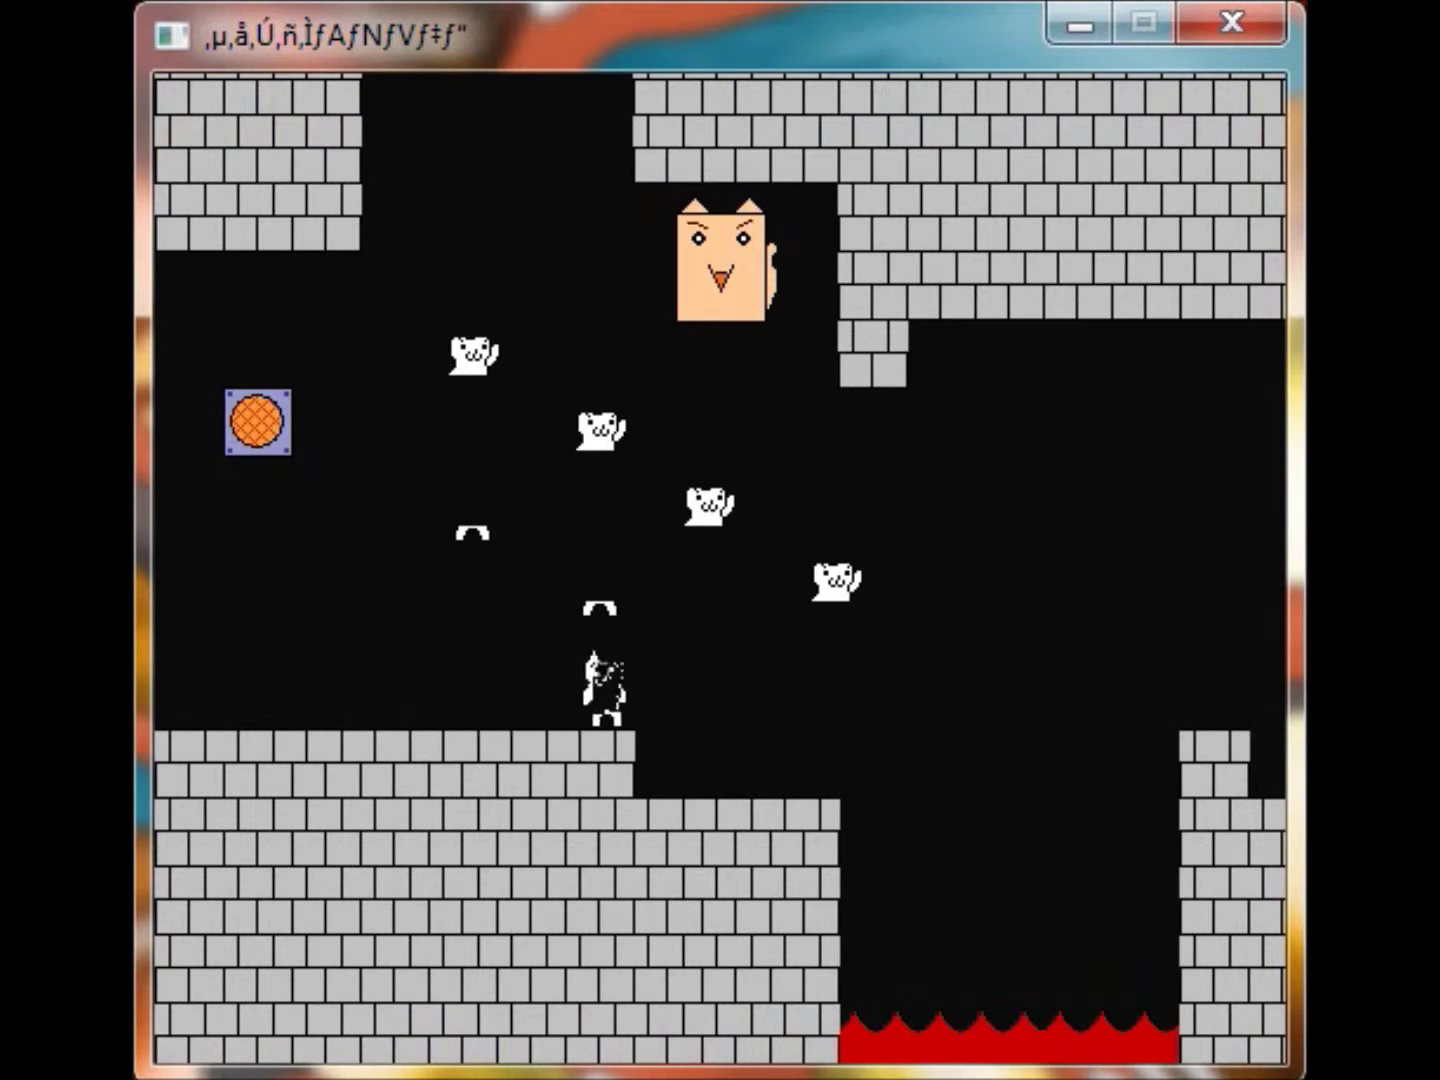
Run through the castle corridor, hit the OFF/ON switch and pass the first firebar
key("Right")
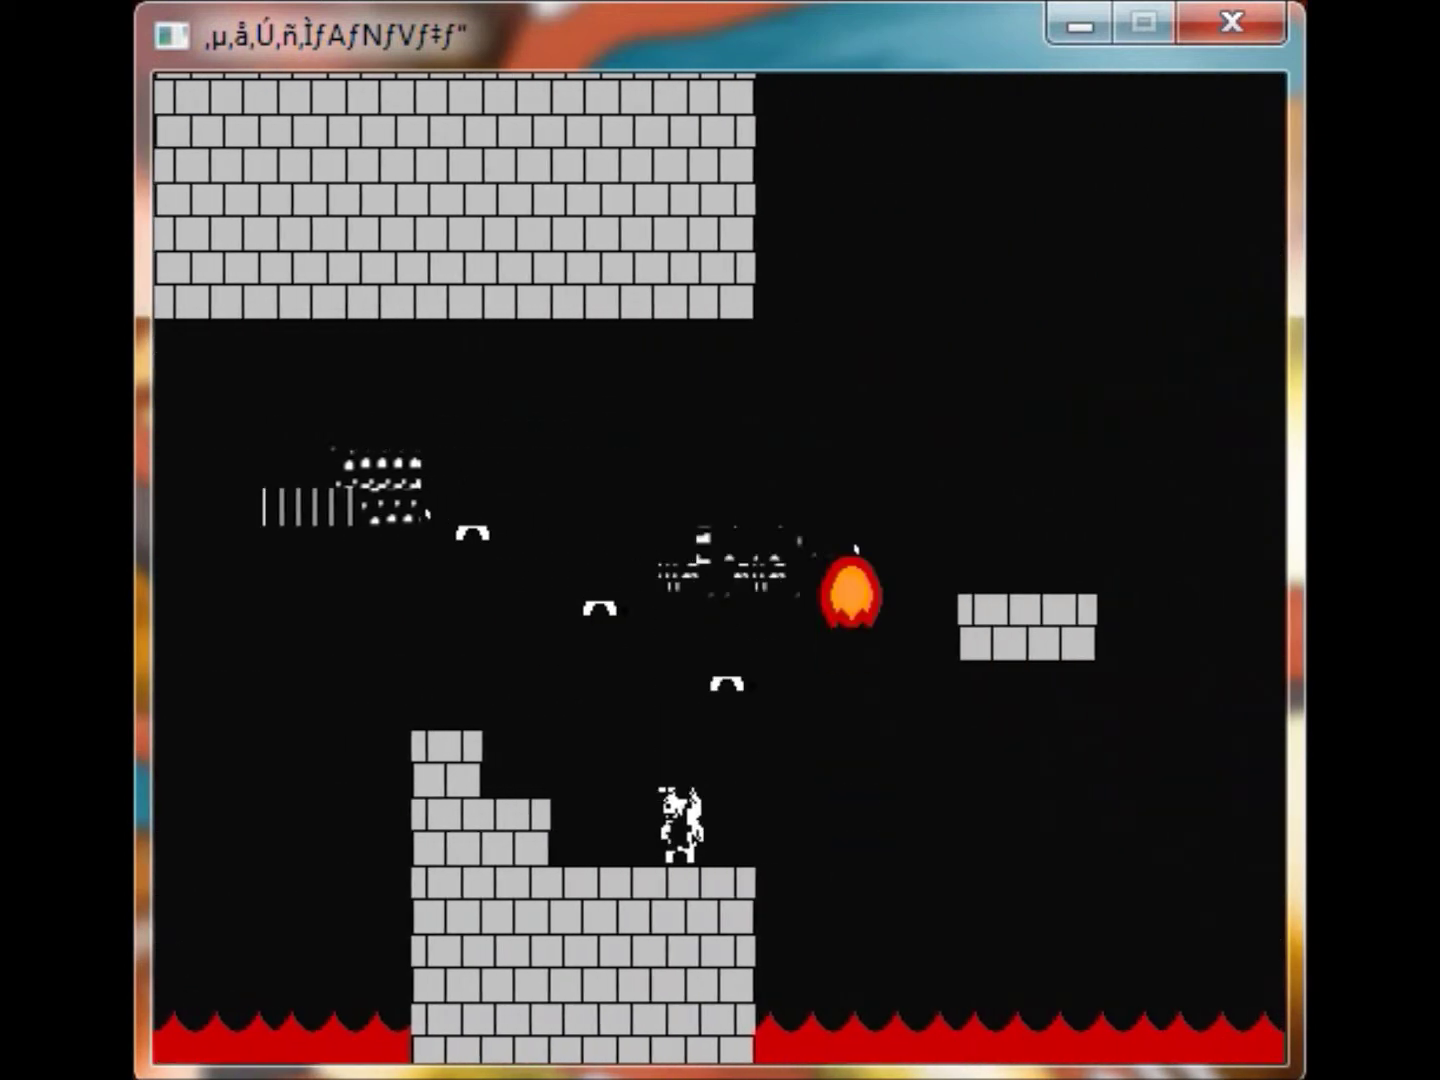
key("Right")
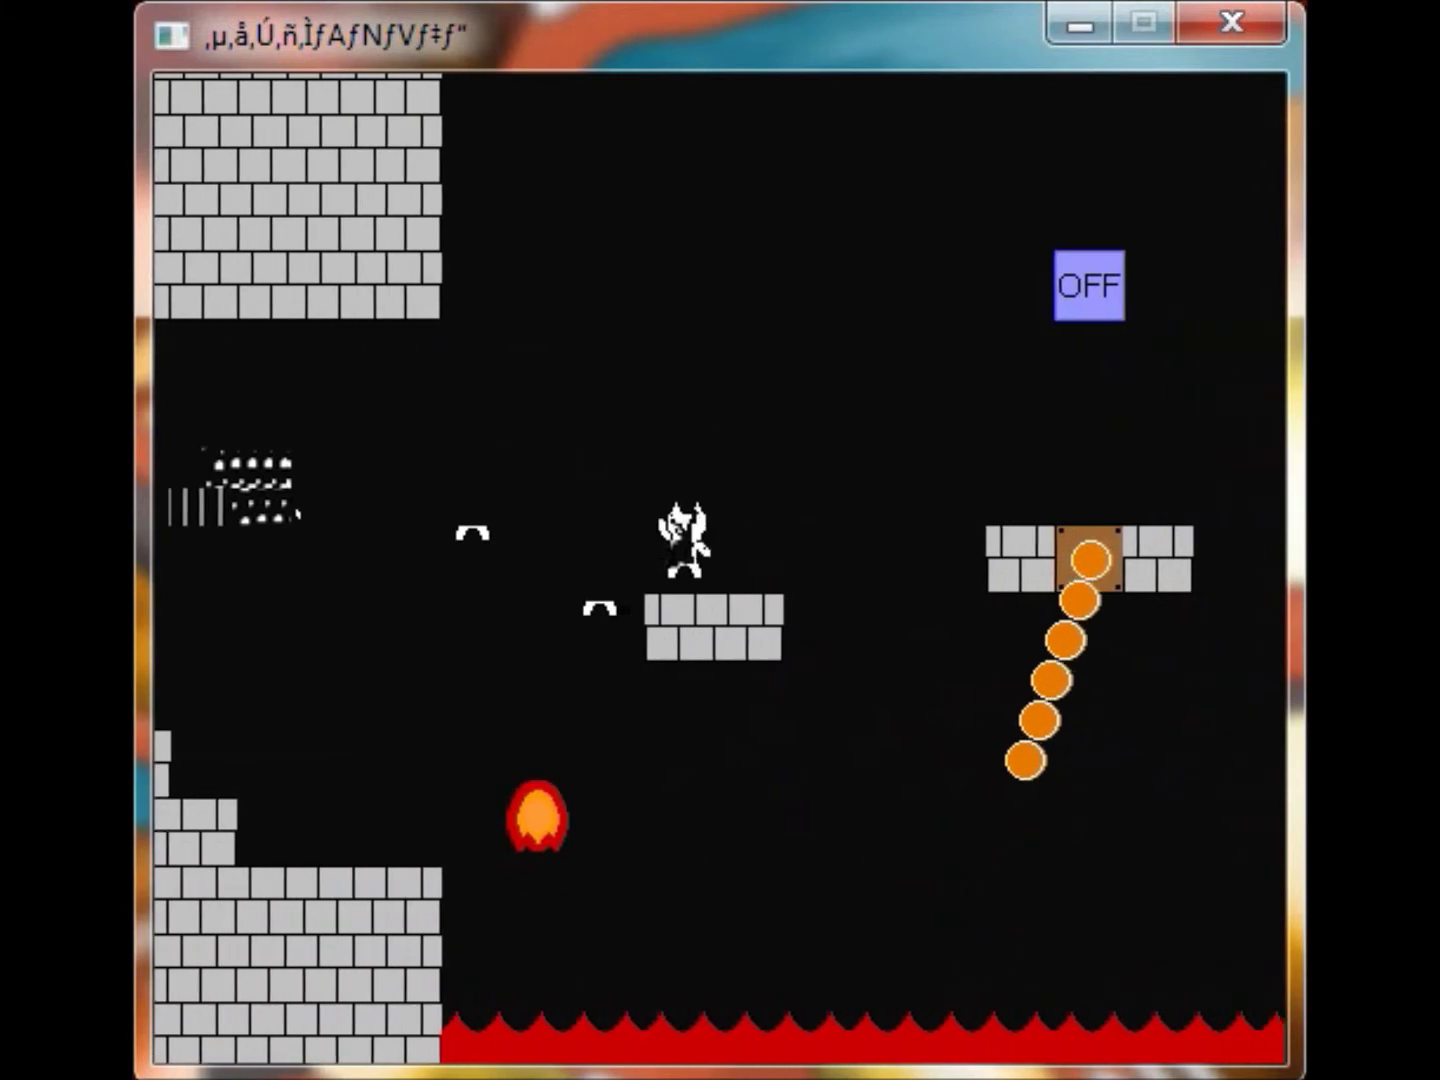
key("Right")
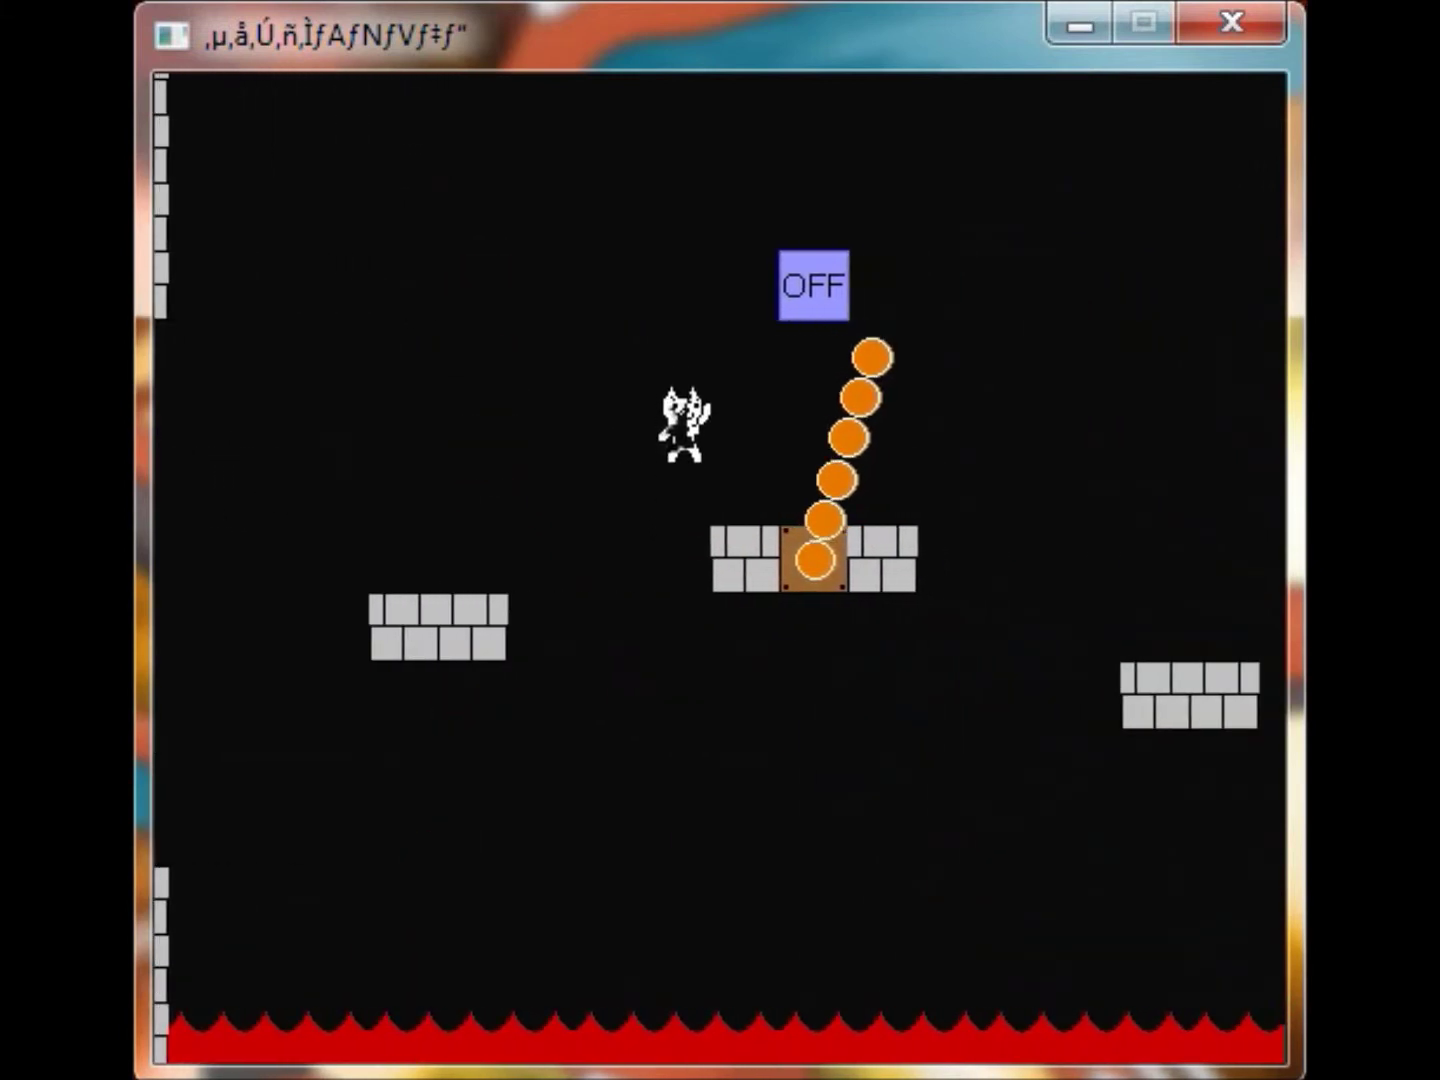
key("Up")
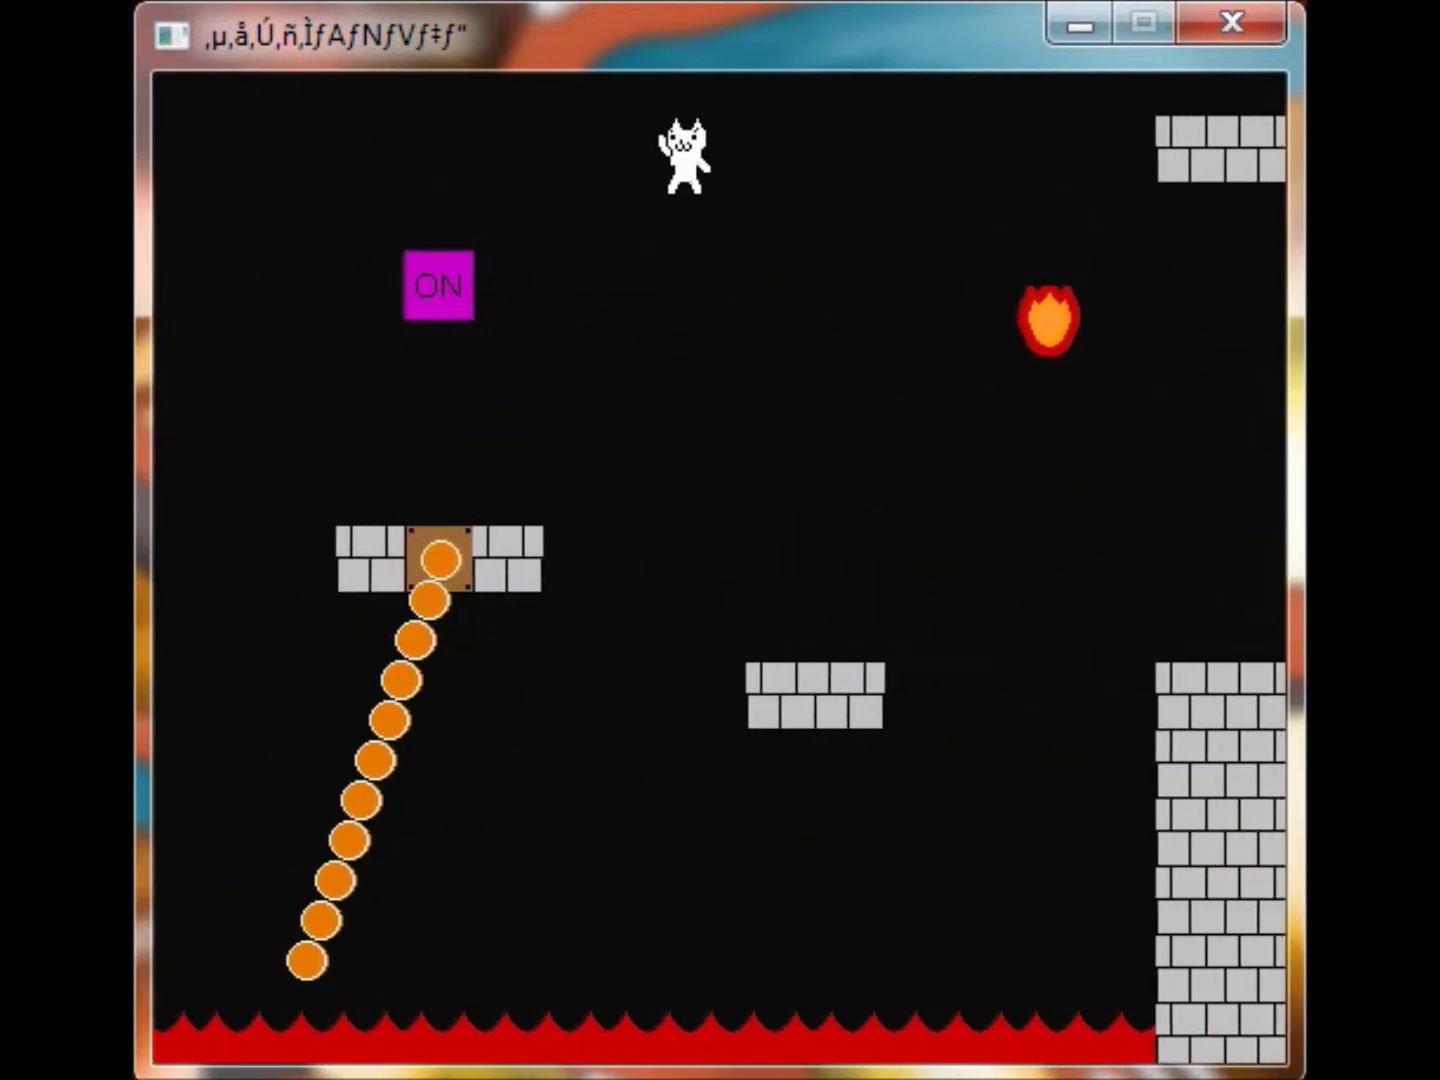
key("Right")
key("Right")
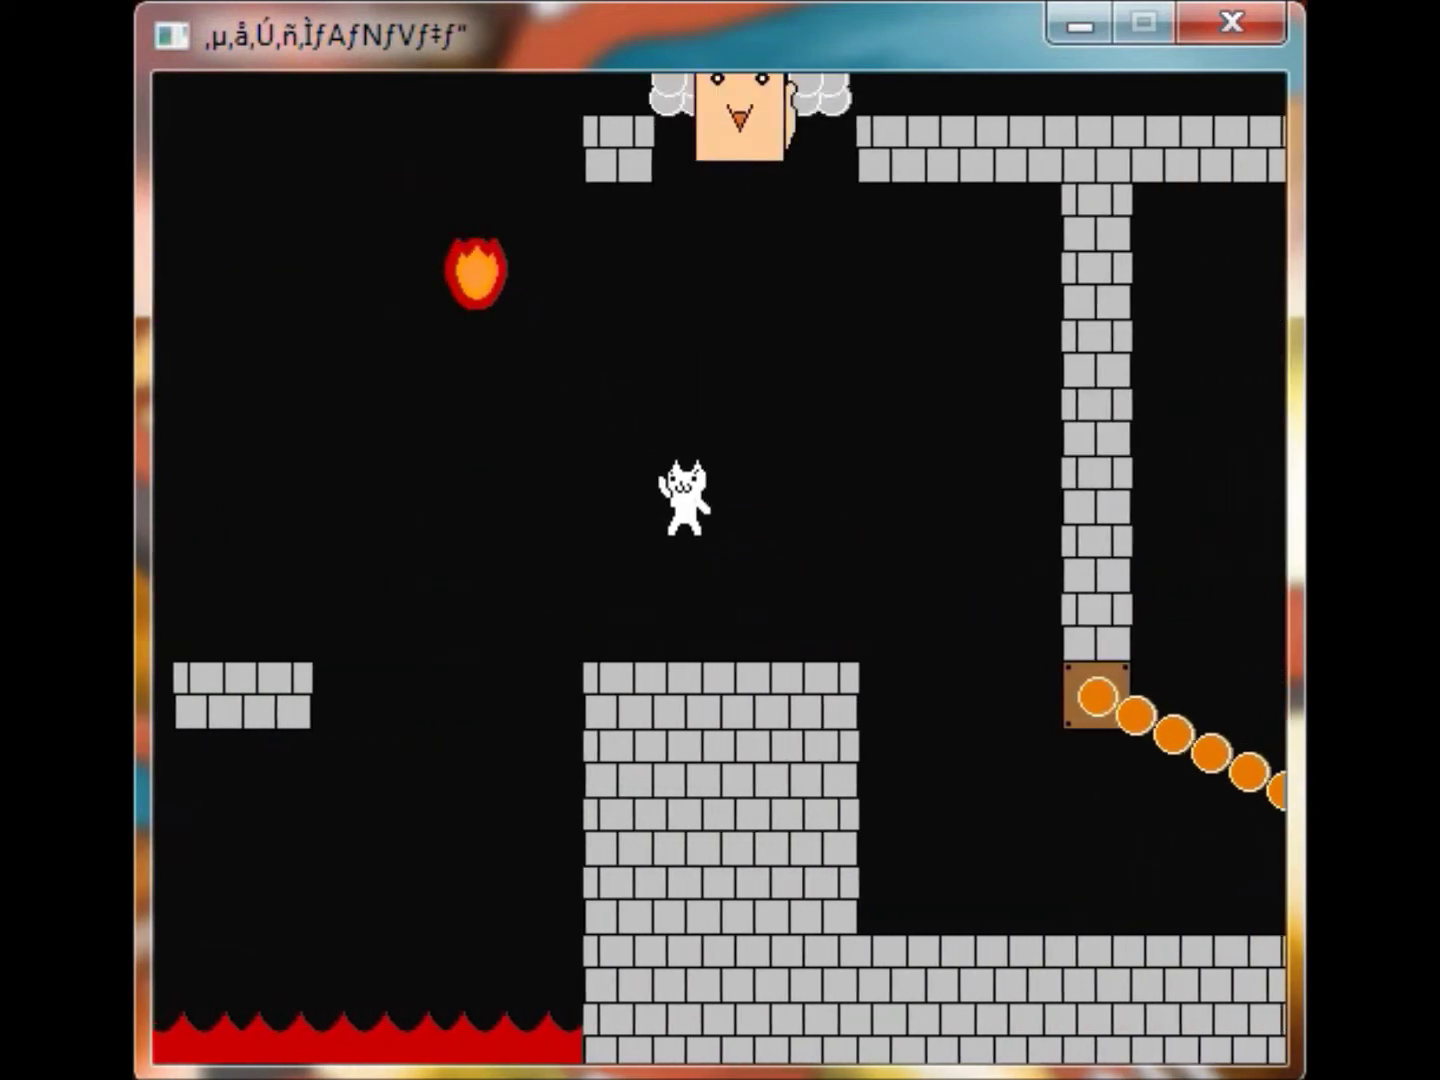
Get past the boss face, drop to the floor and hit a hidden coin block by the ? blocks
key("Up")
key("Up")
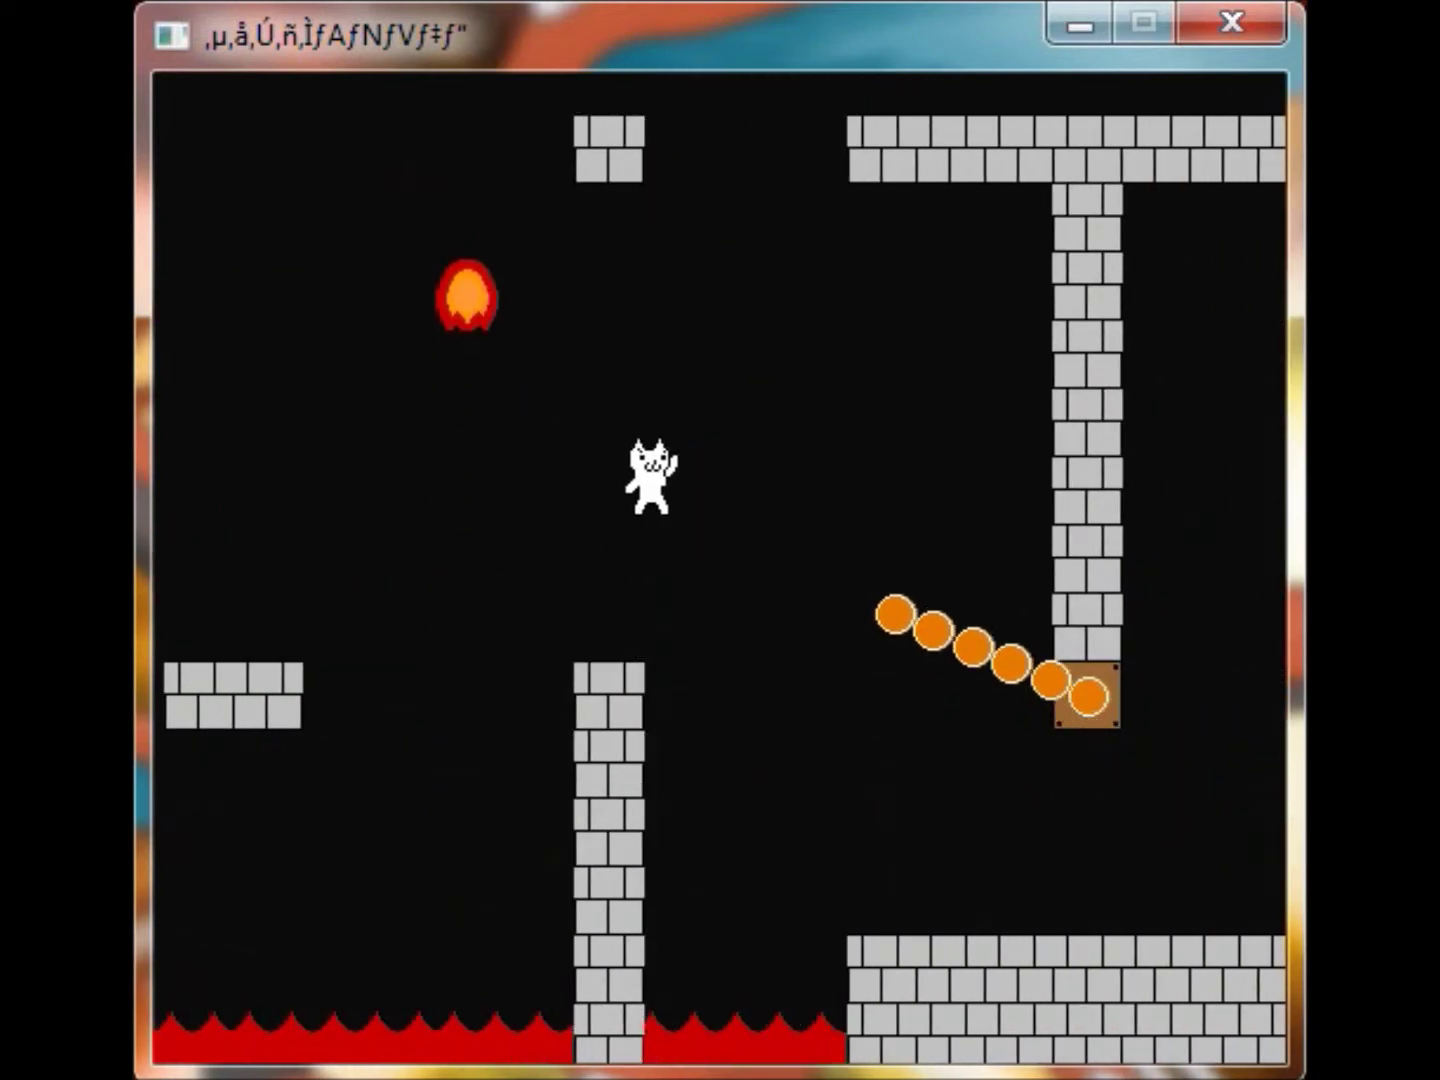
key("Right")
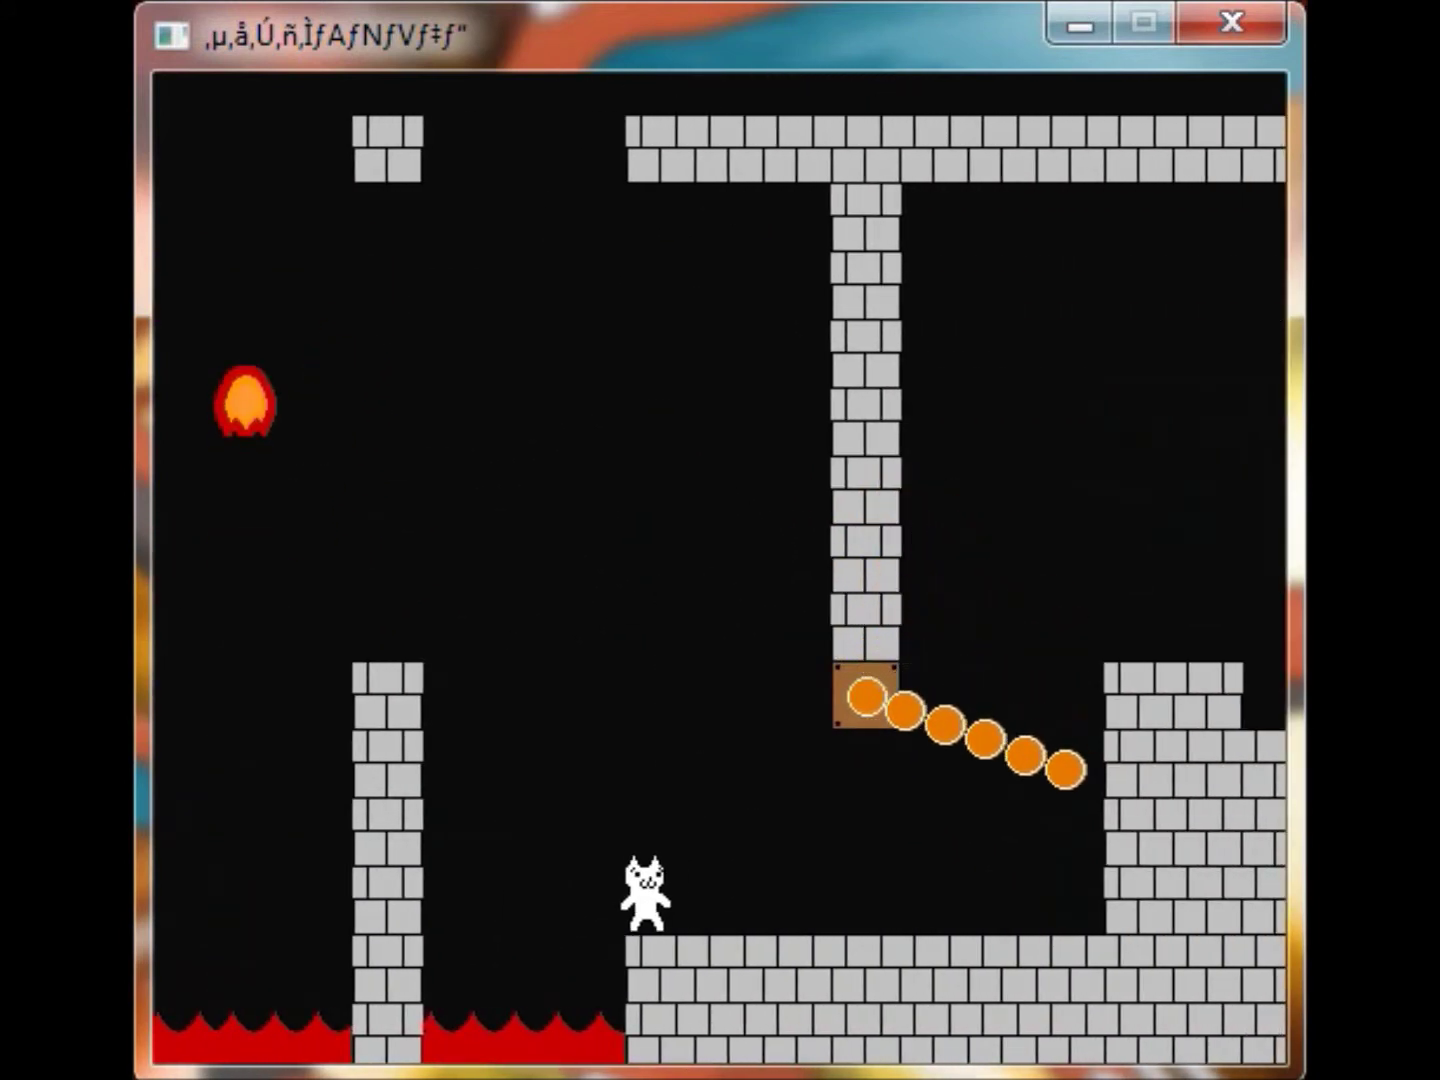
key("Right")
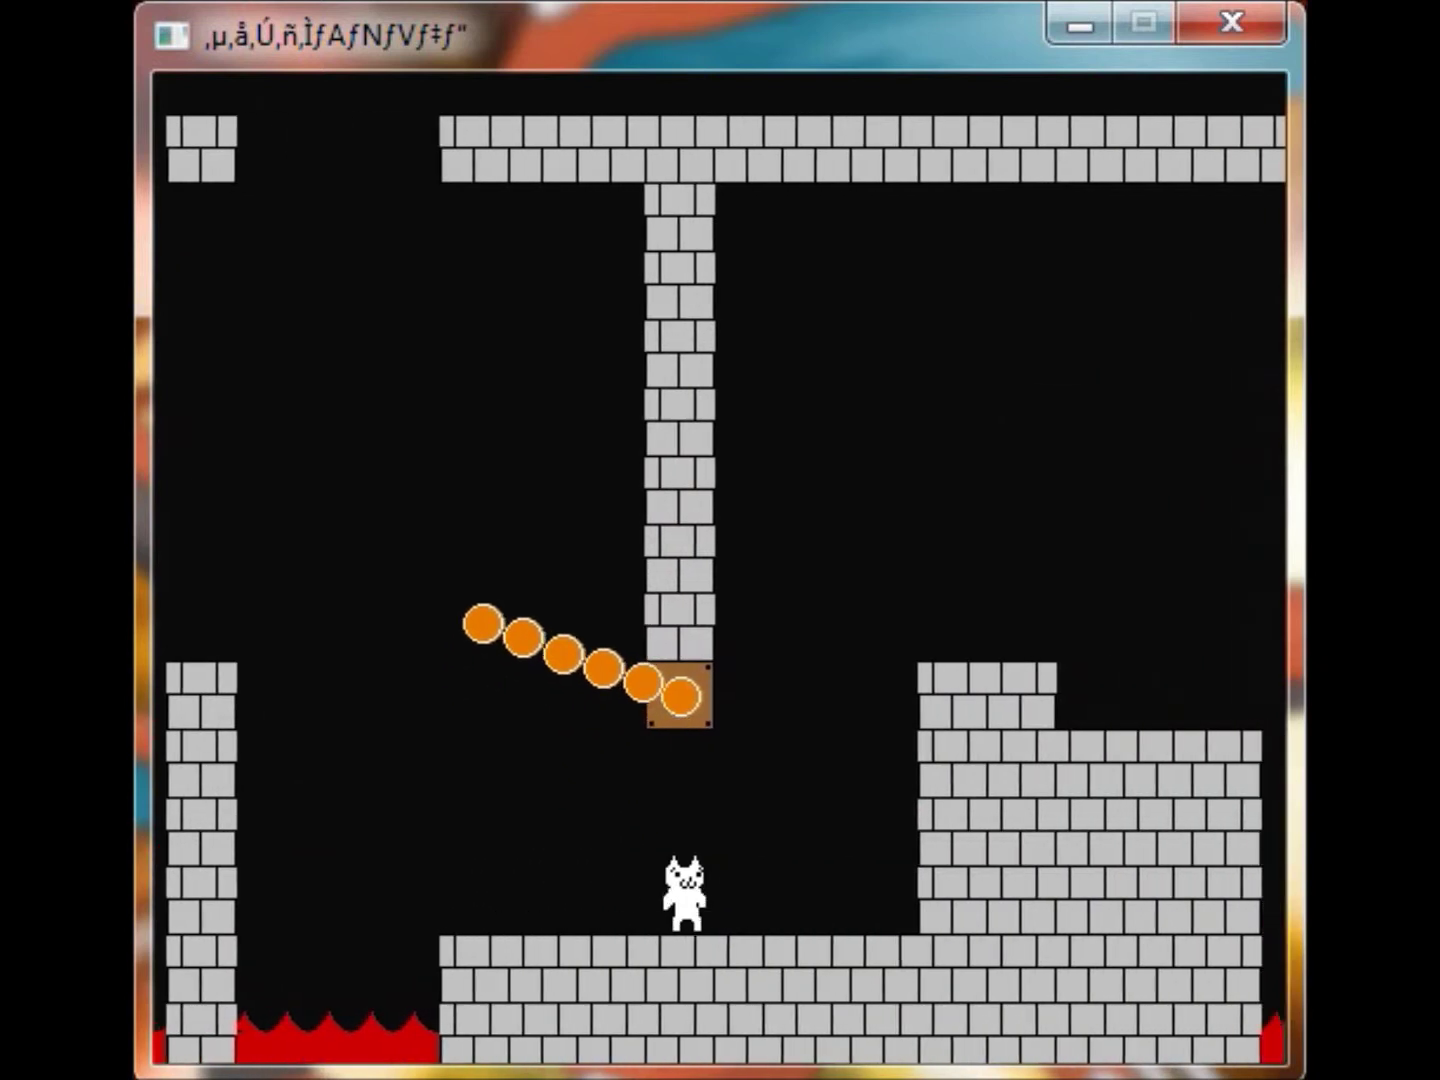
key("Up")
key("Right")
Hit the hidden coin block, cross the brick pillar and firebar, then fall into lava past the checkpoint
key("Up")
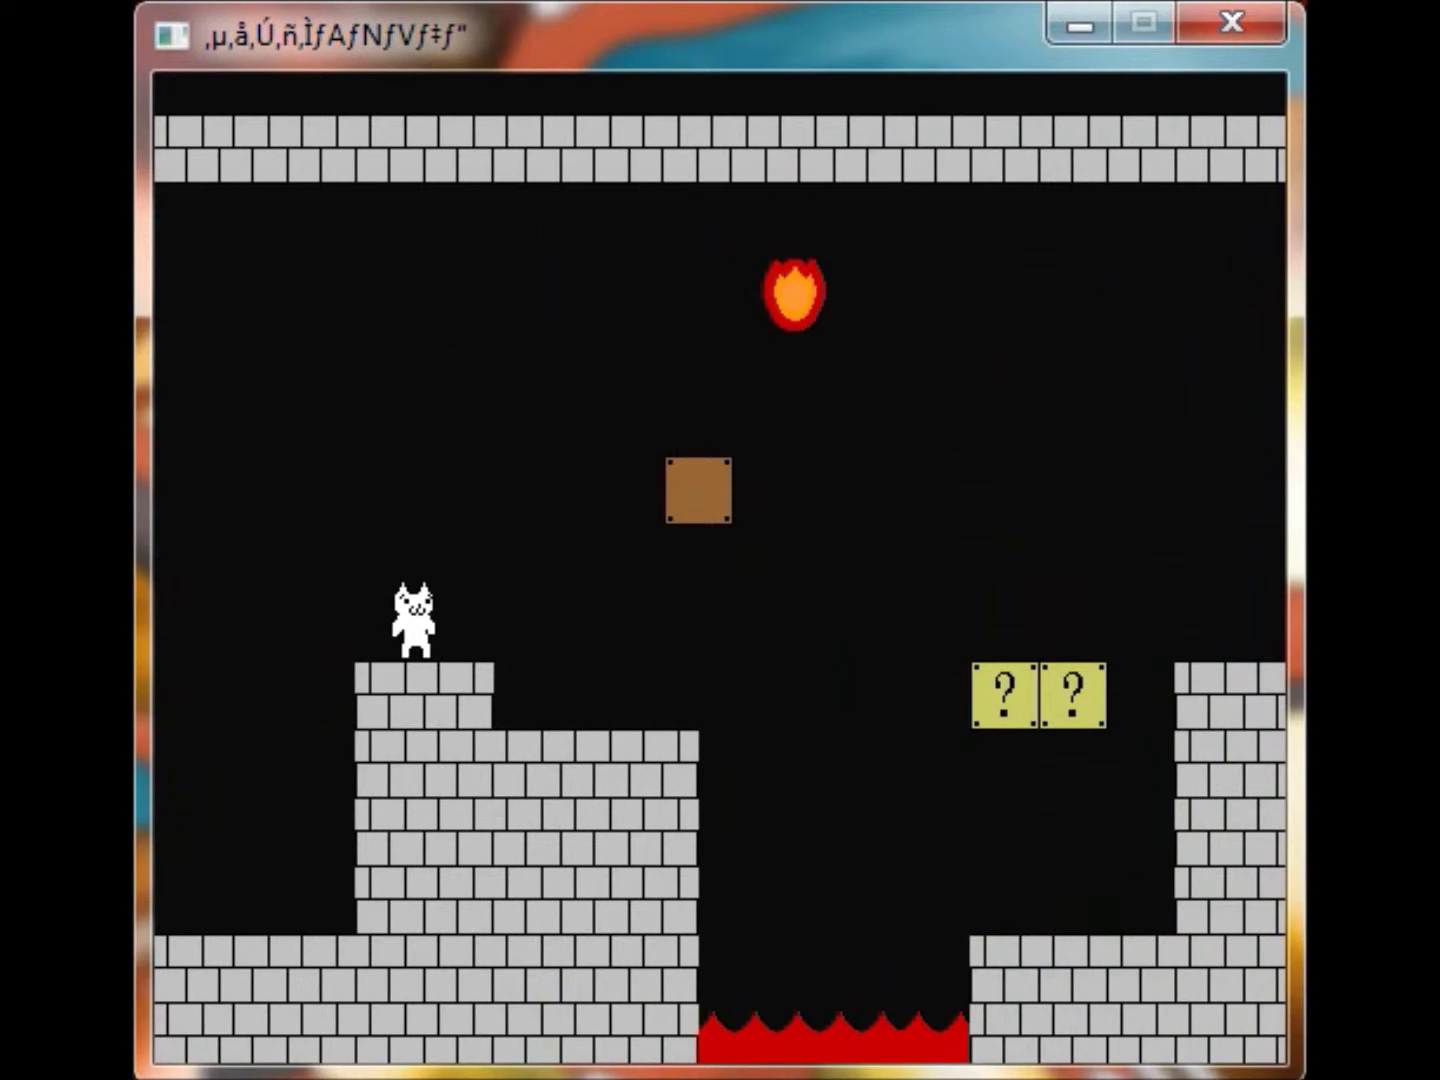
key("Right")
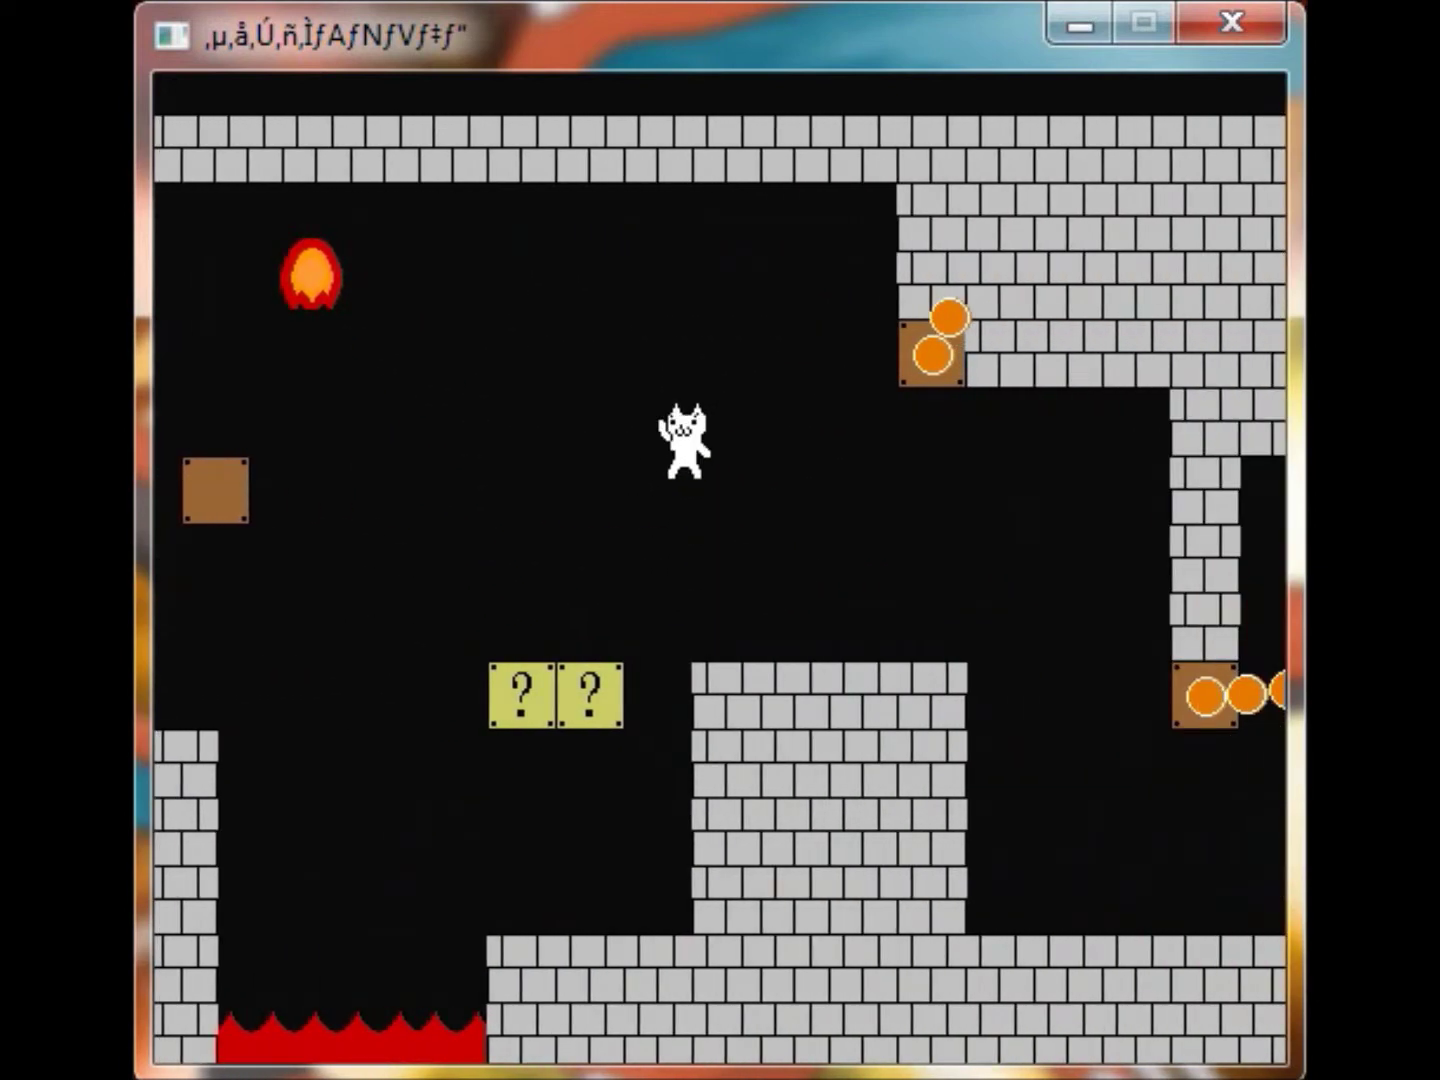
key("Right")
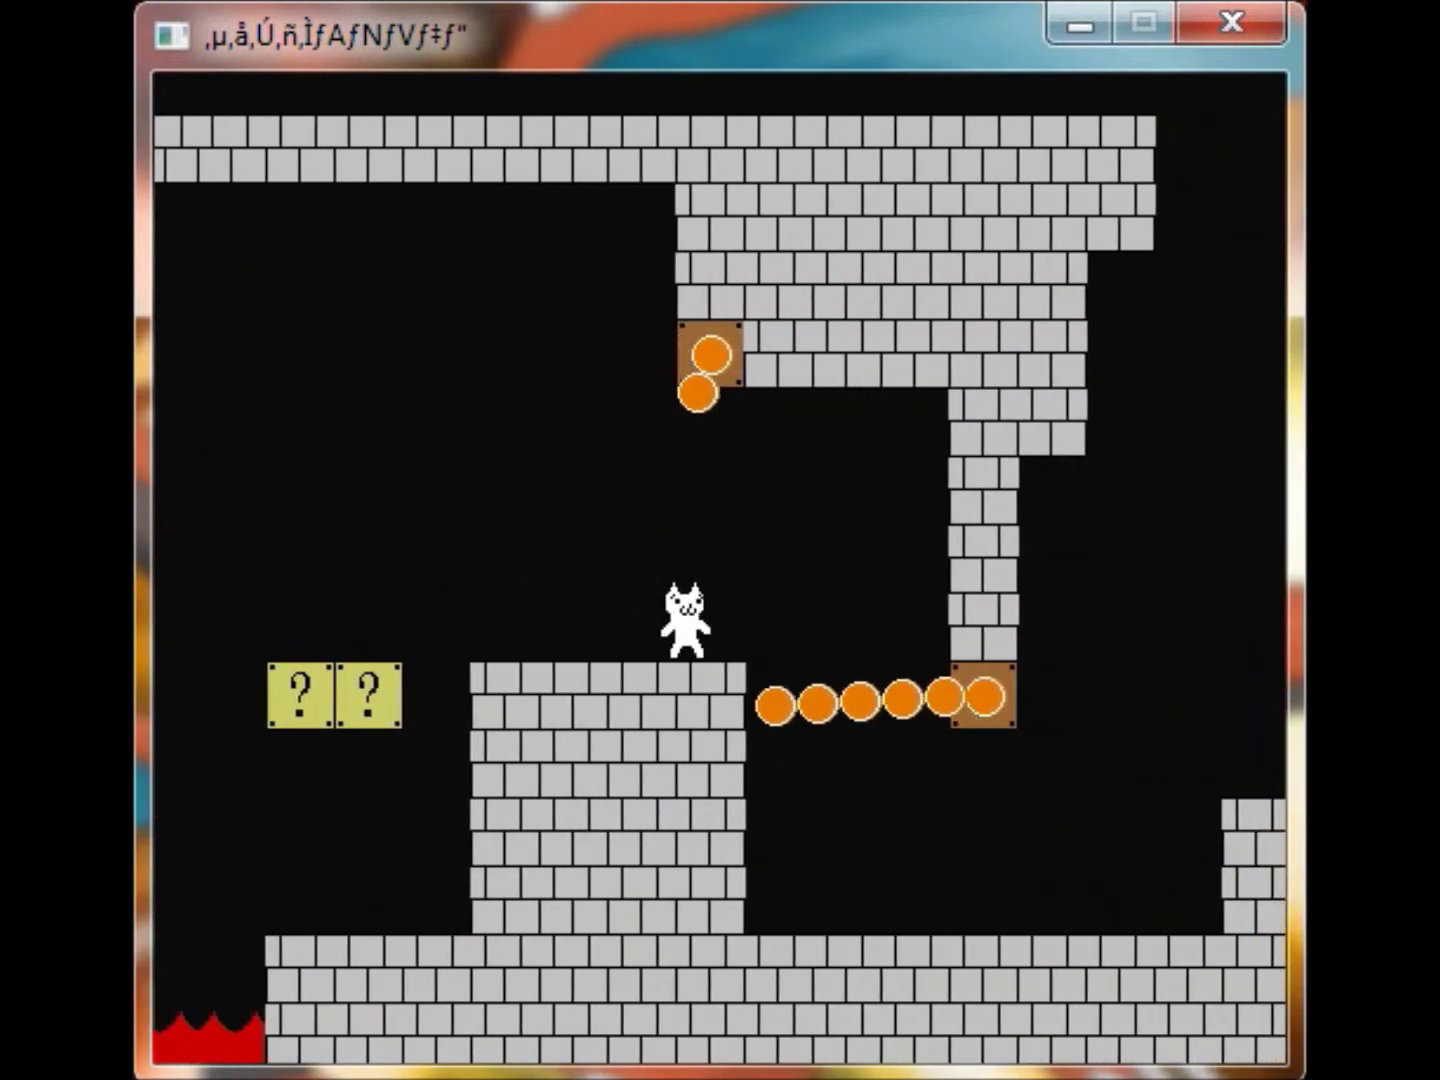
key("Right")
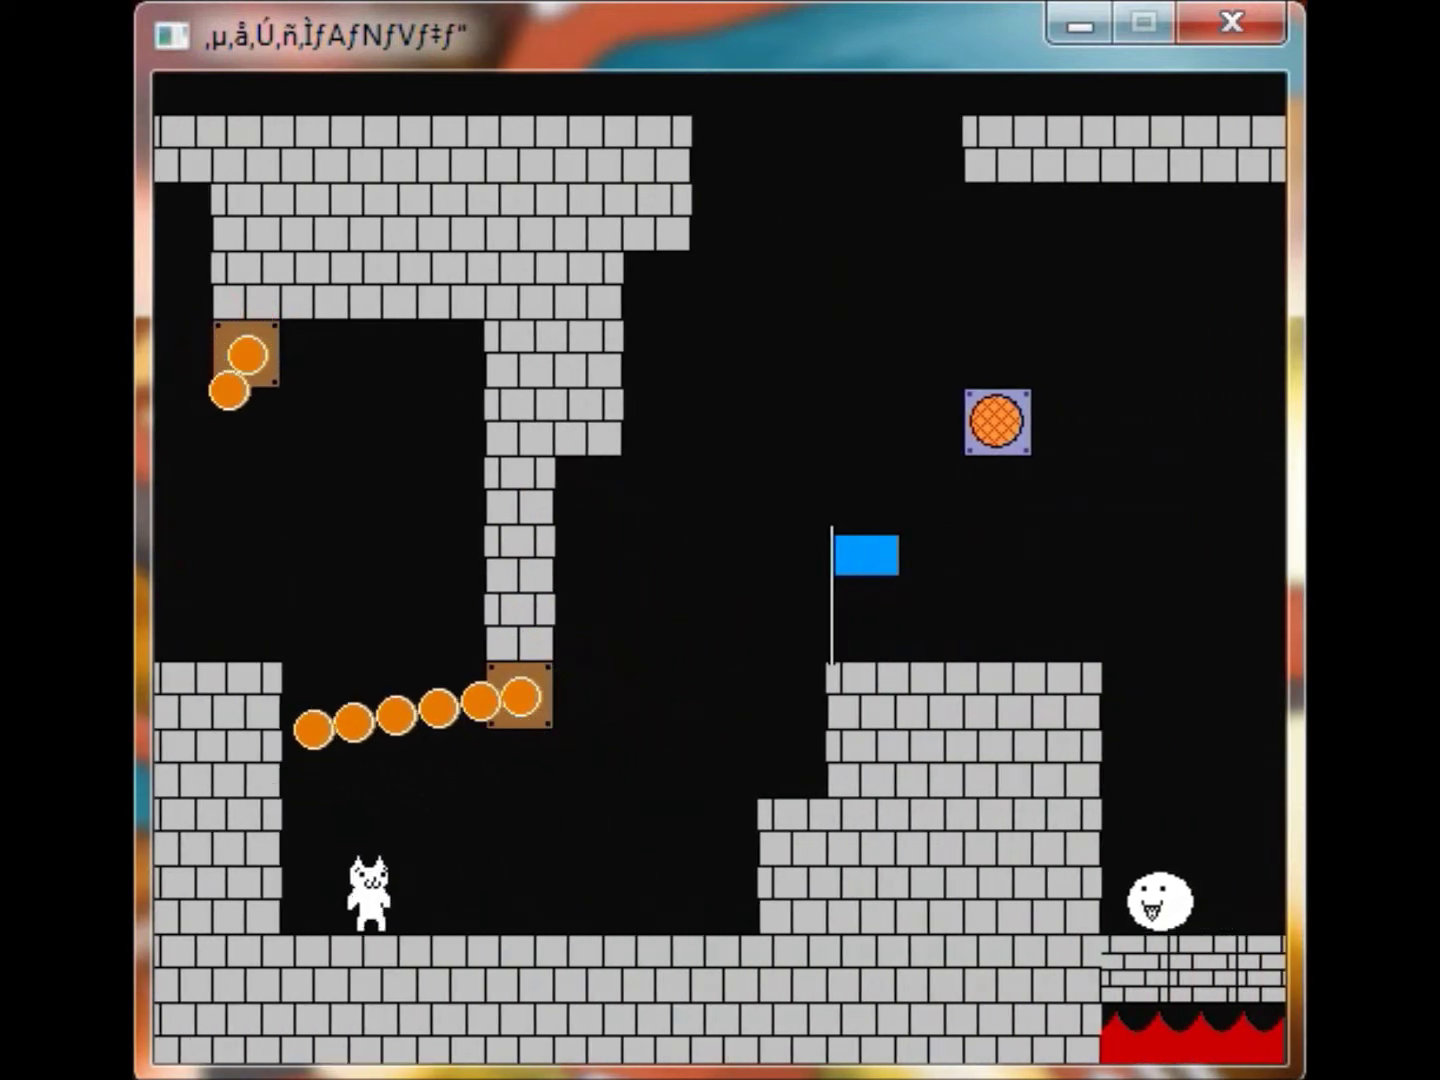
key("Right")
key("Up")
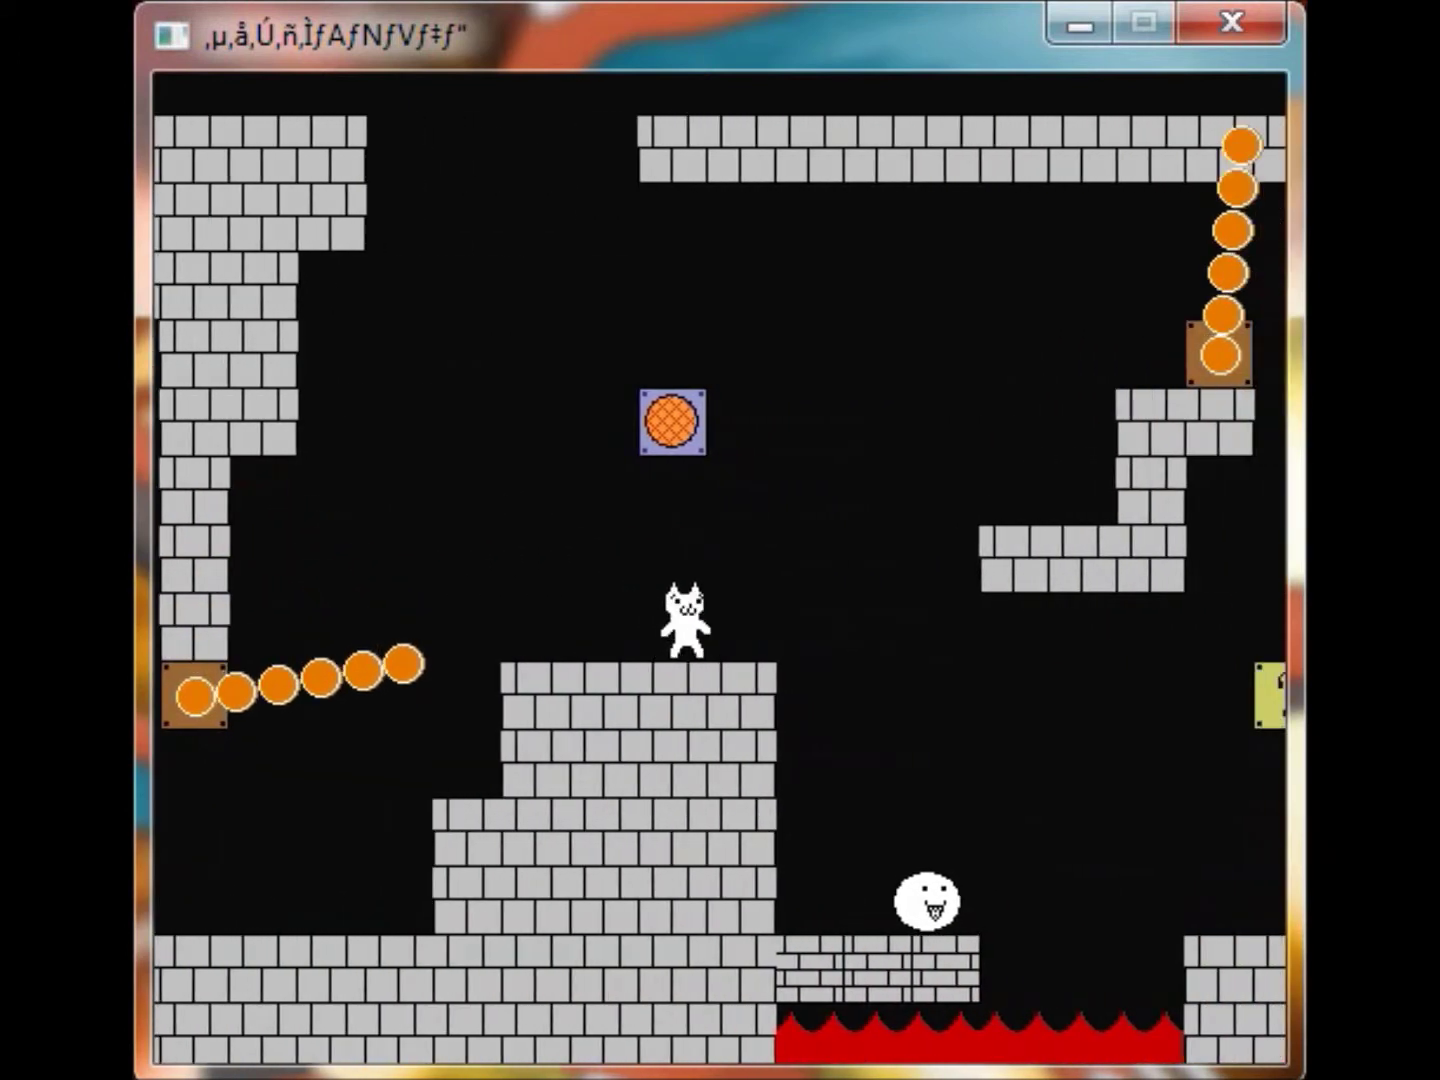
key("Right")
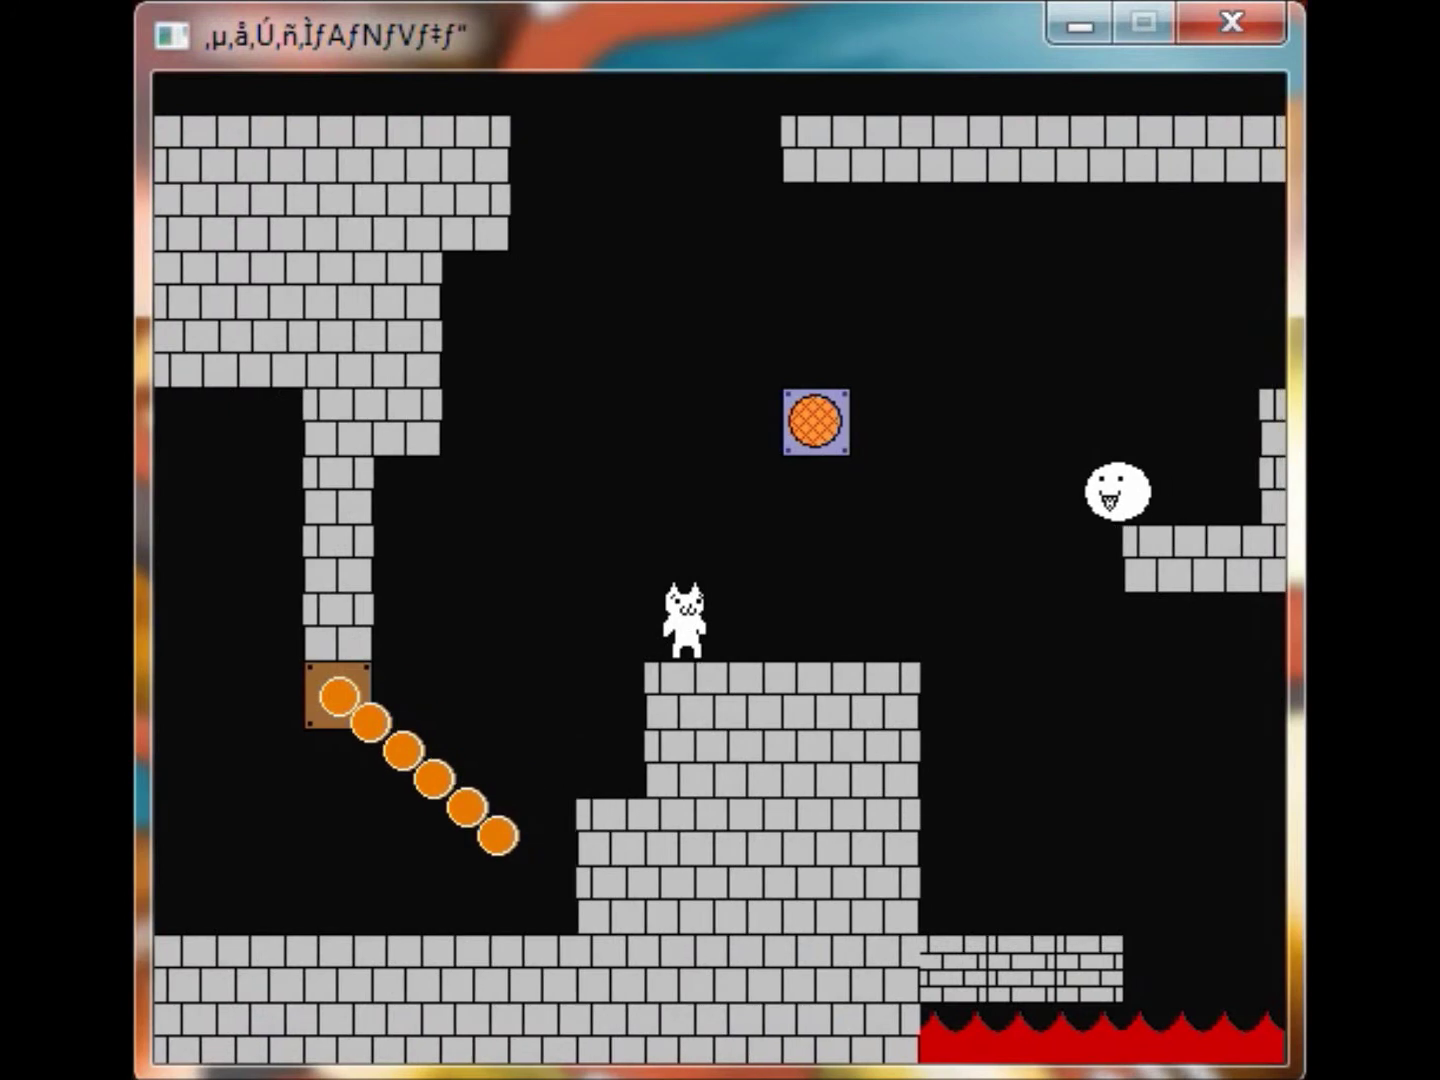
After the restart, run to the ? block and jump onto the yellow platform
key("Right")
key("Right")
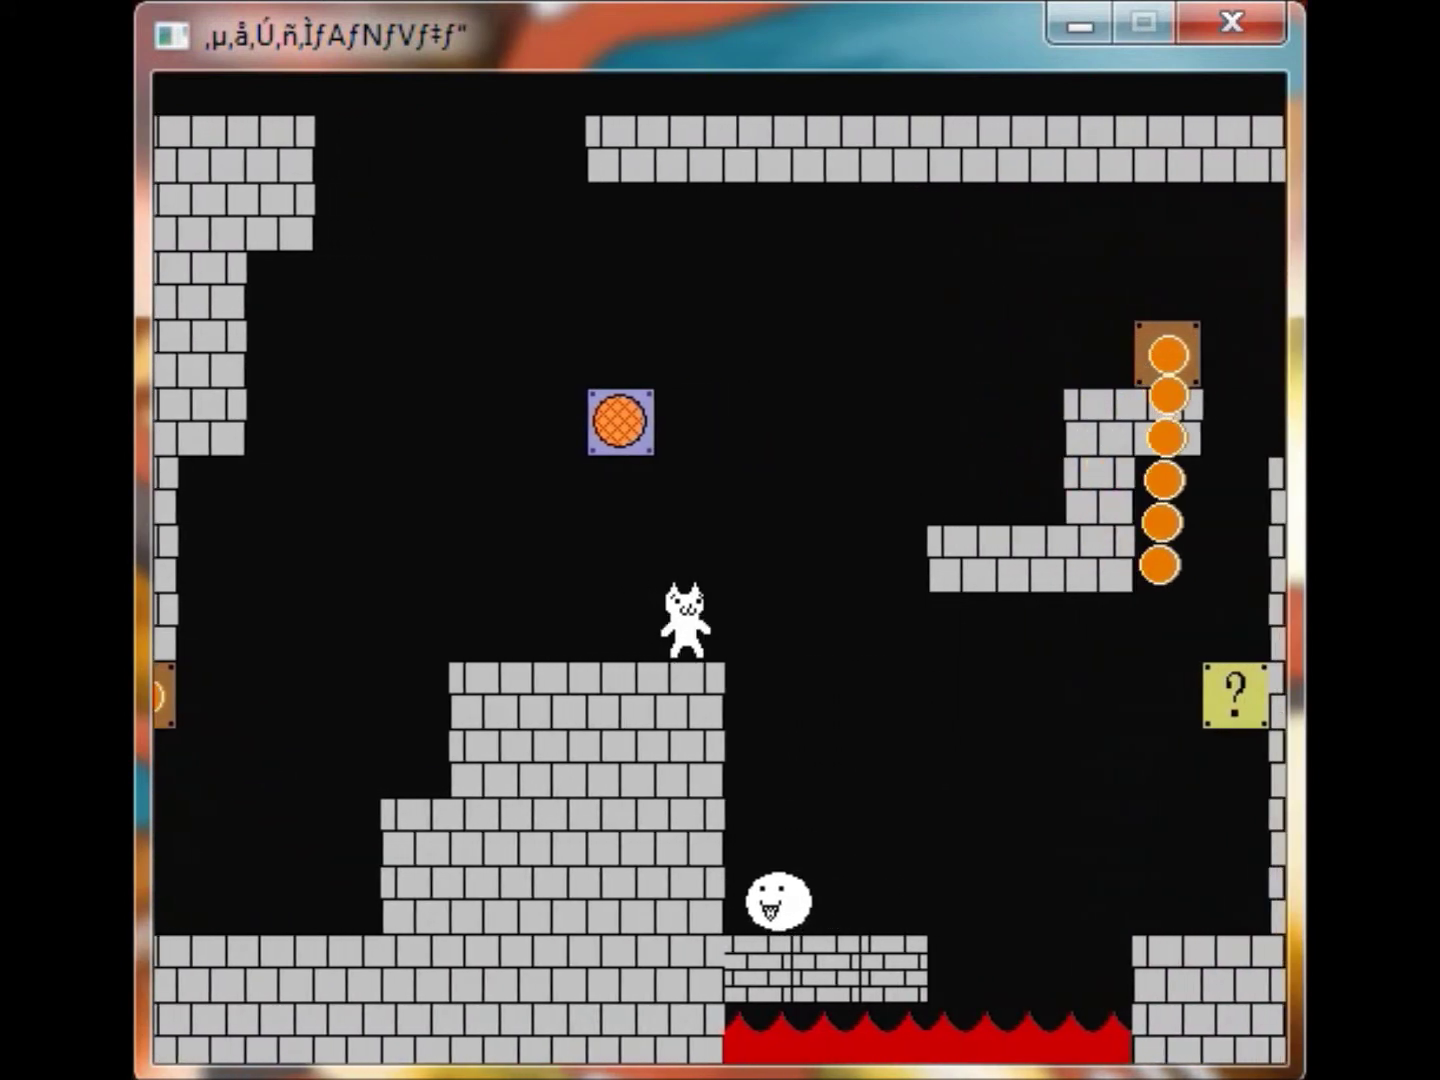
key("Right")
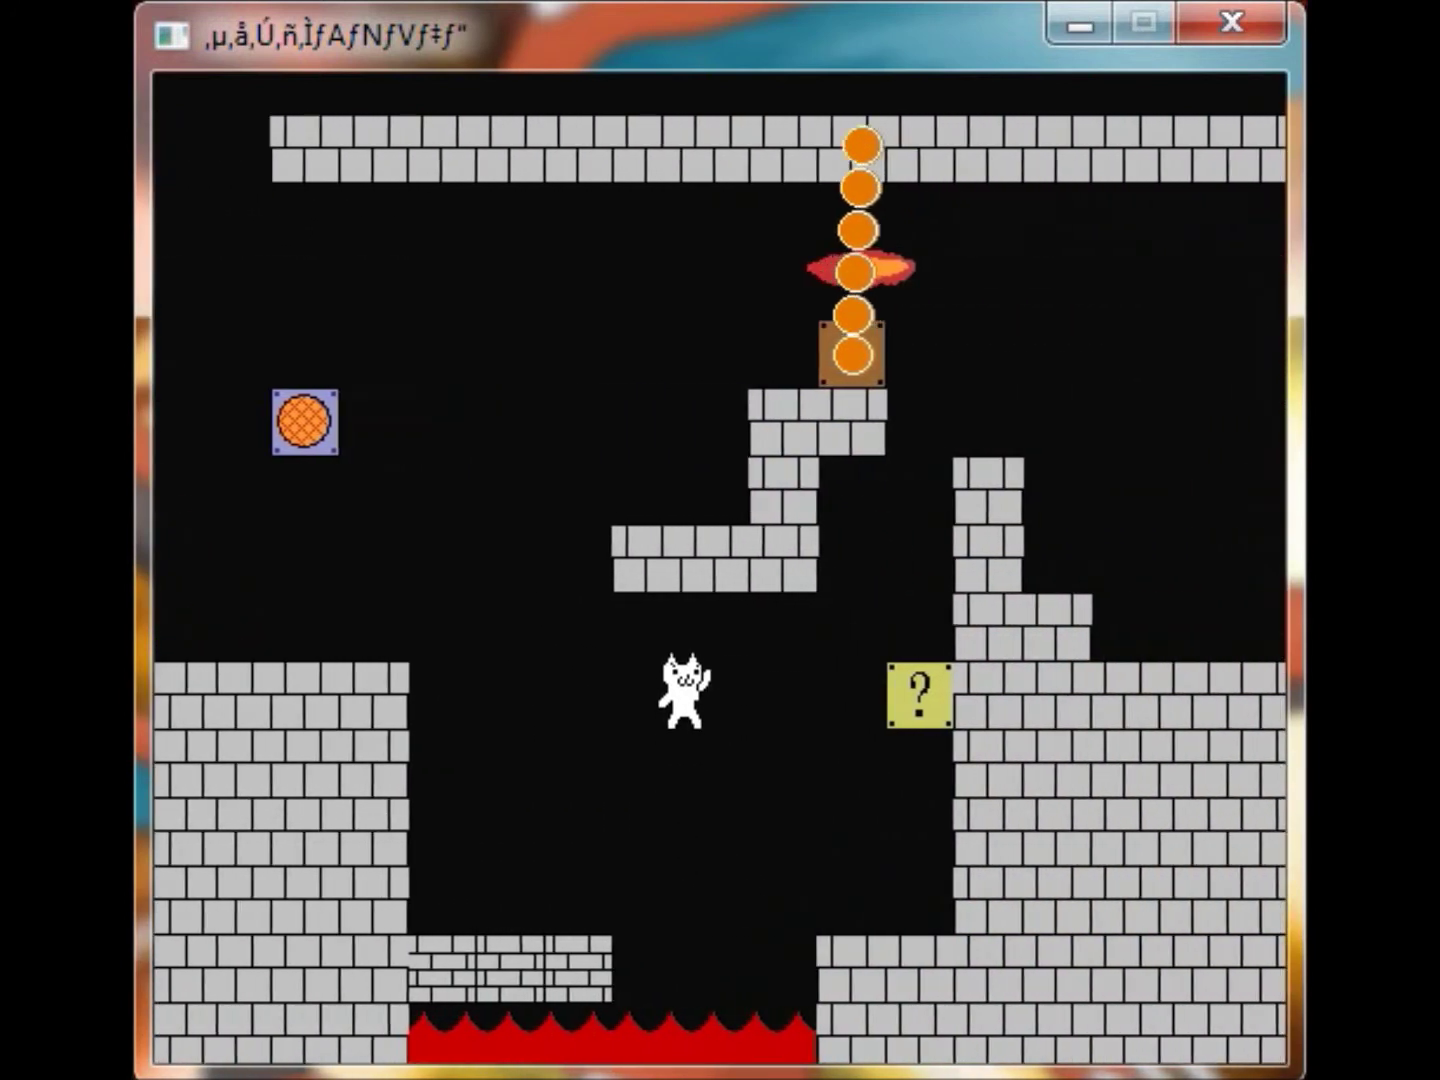
key("Up")
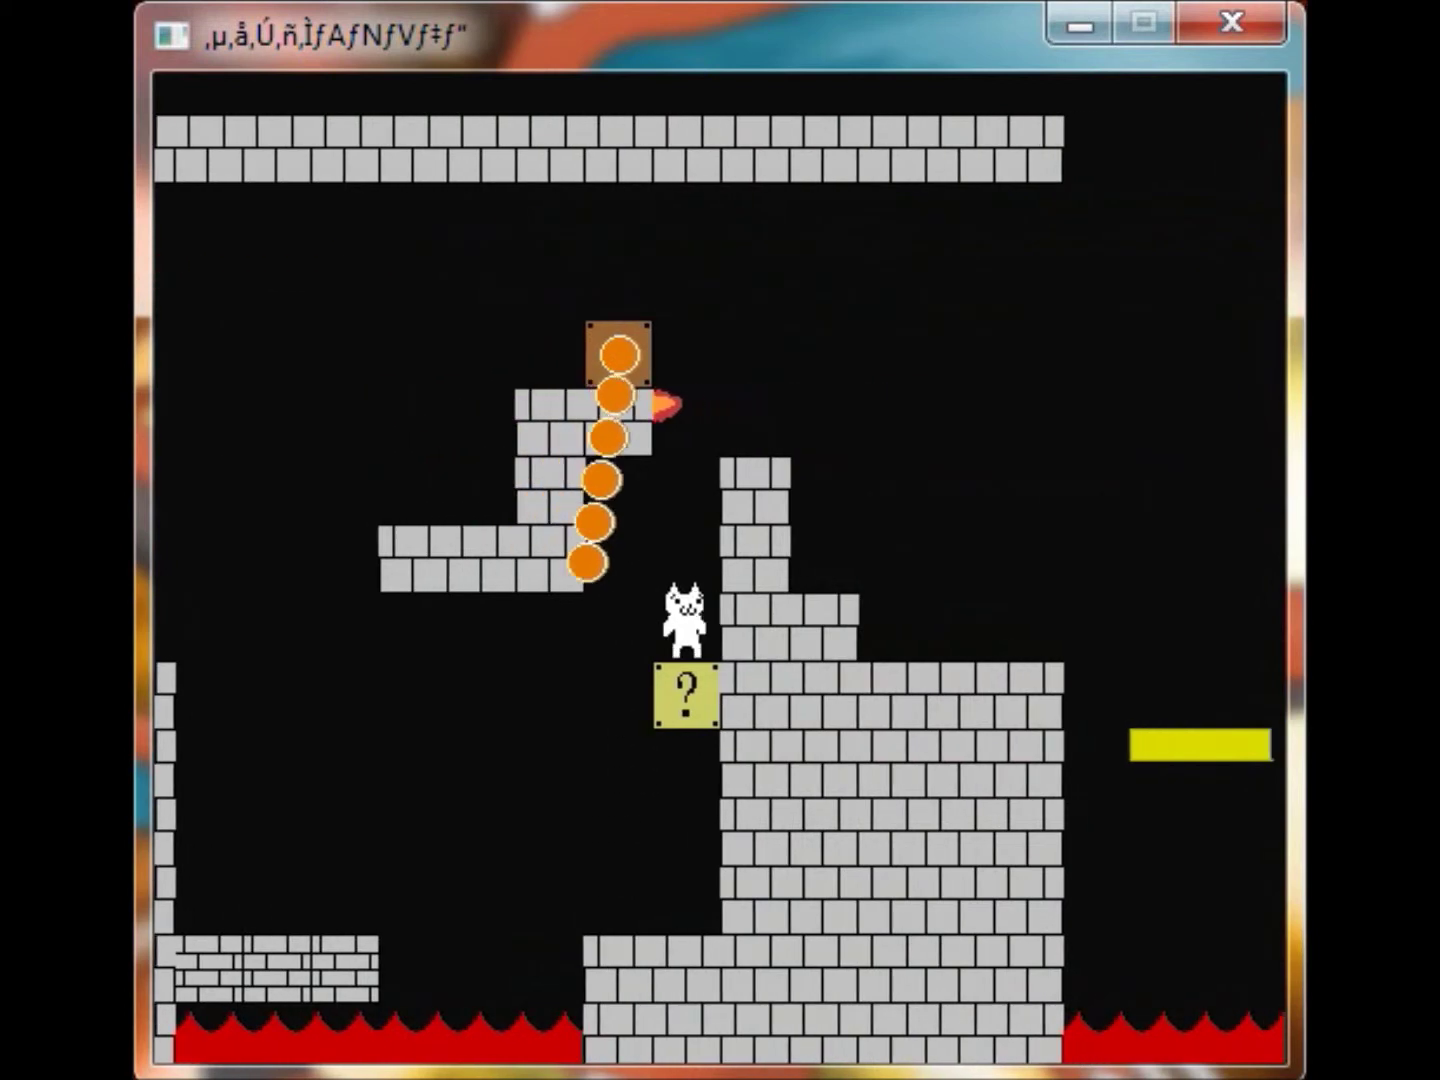
key("Up")
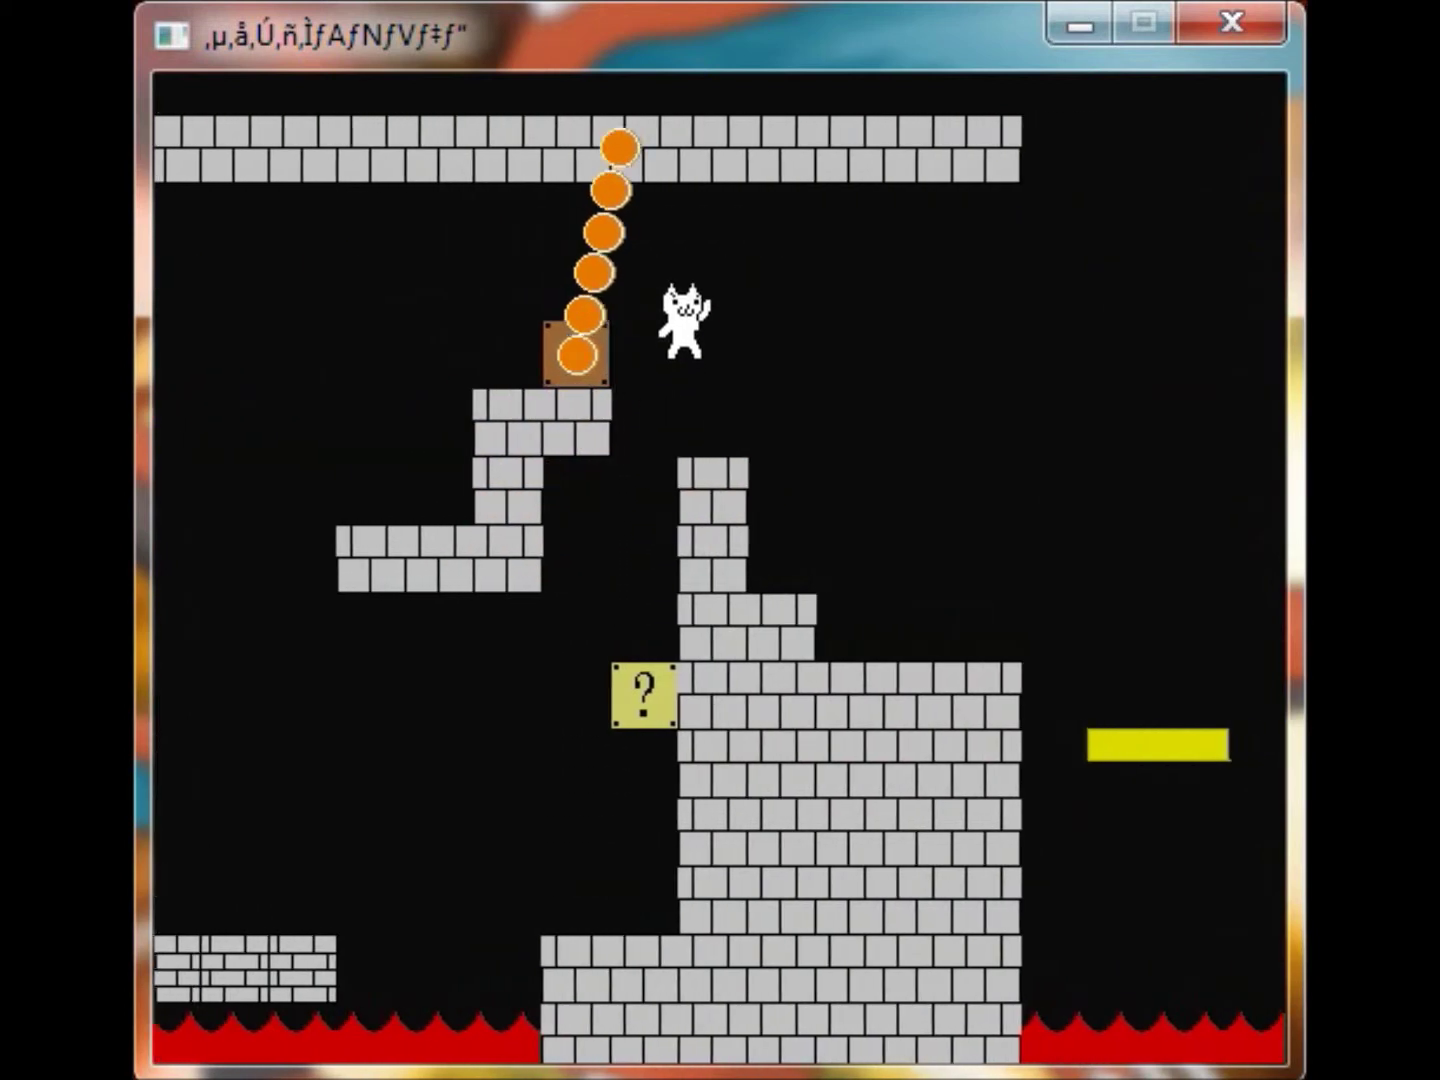
key("Right")
key("Right")
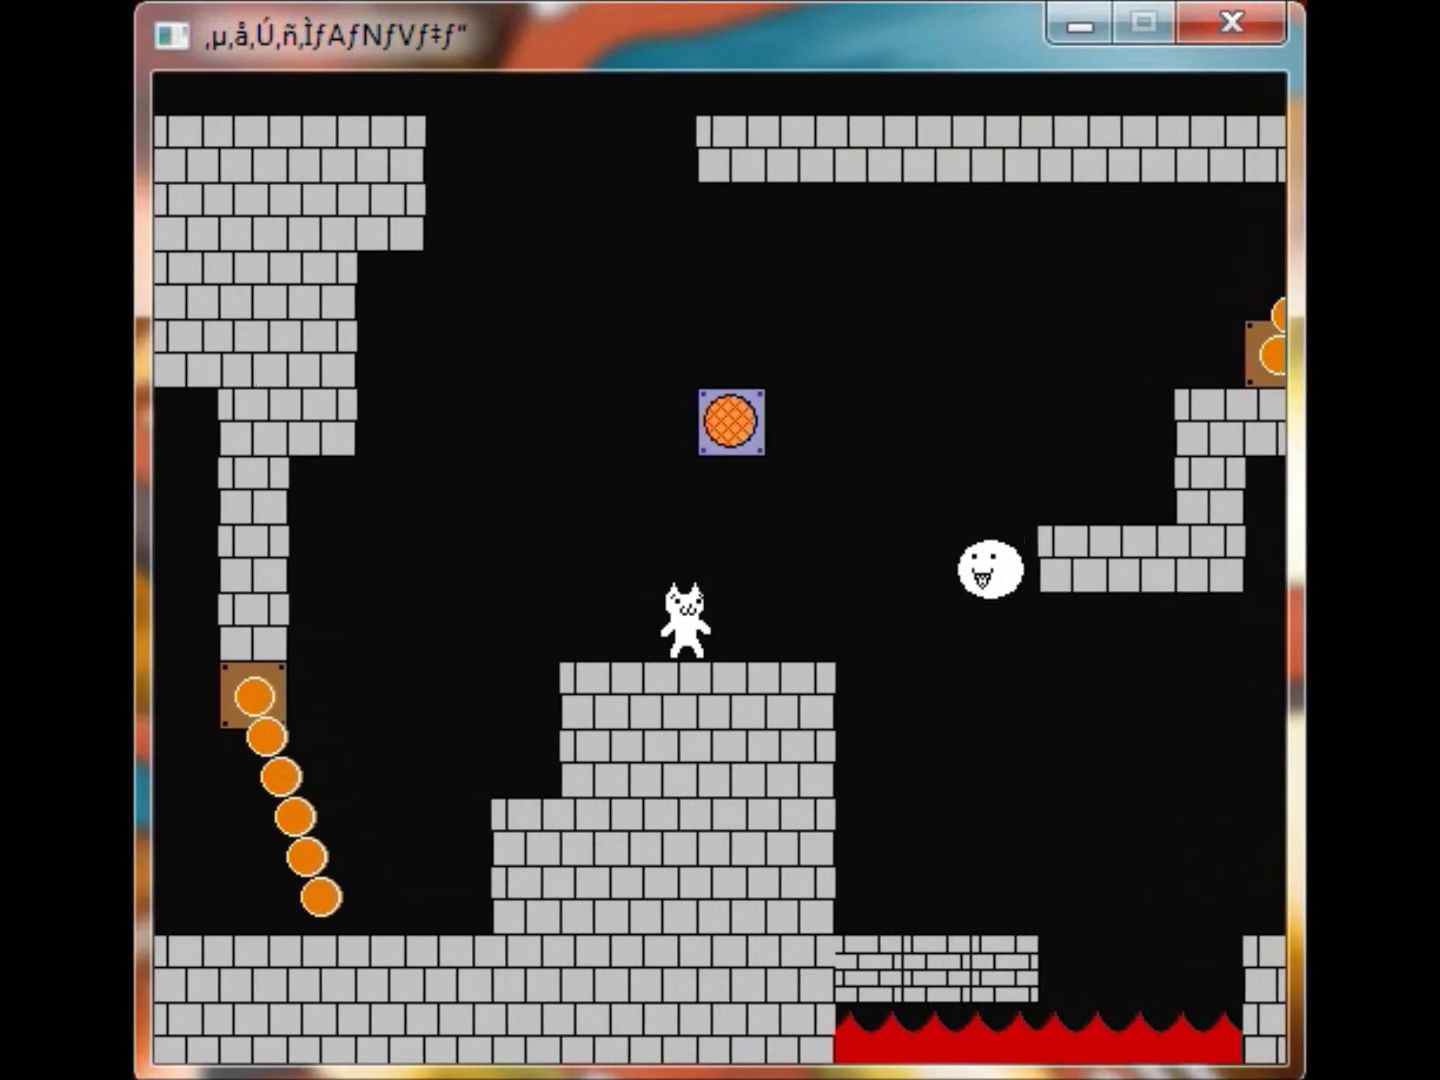
After respawning, pass the firebar and hop the brick wall onto the yellow lift
key("Right")
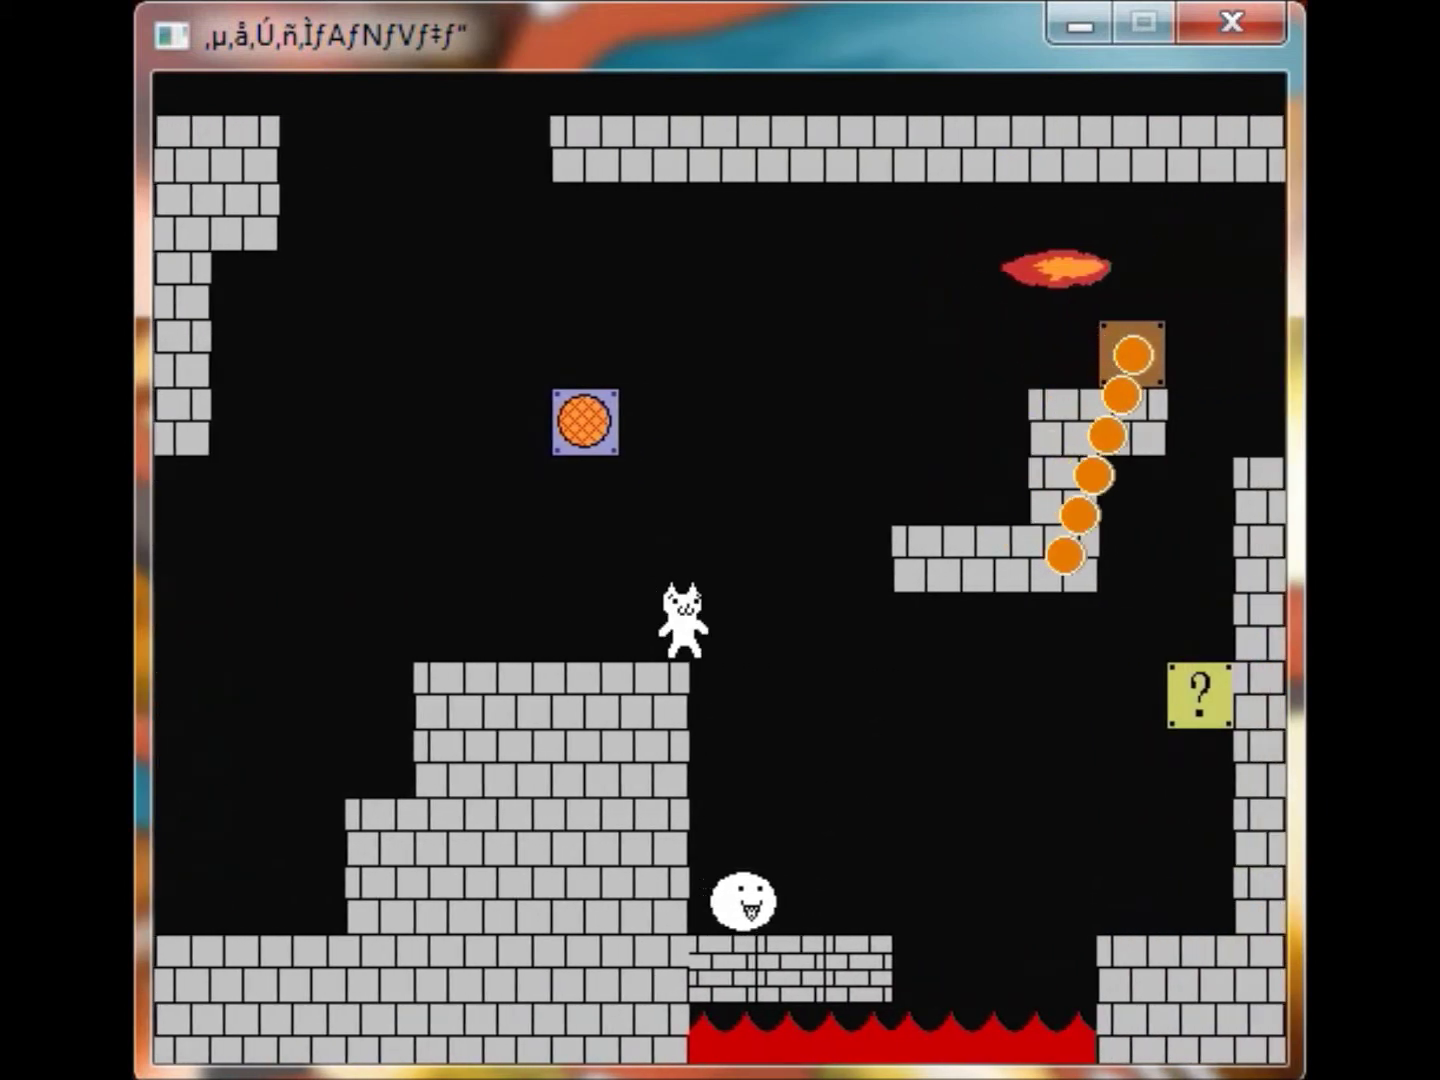
key("Right")
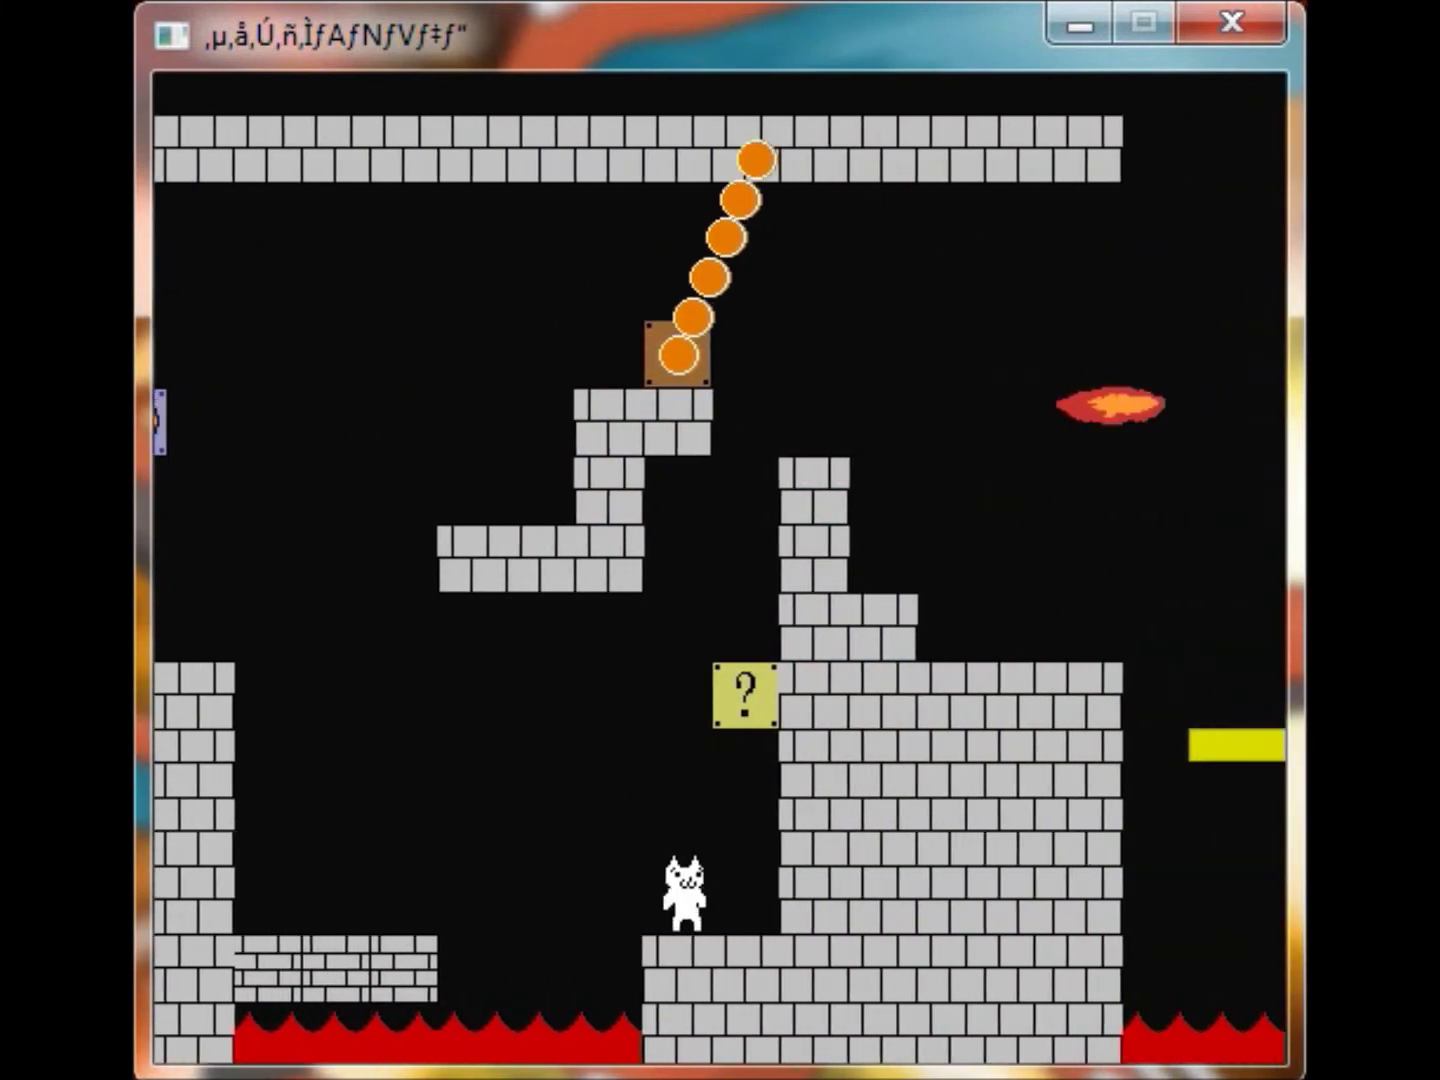
key("Right")
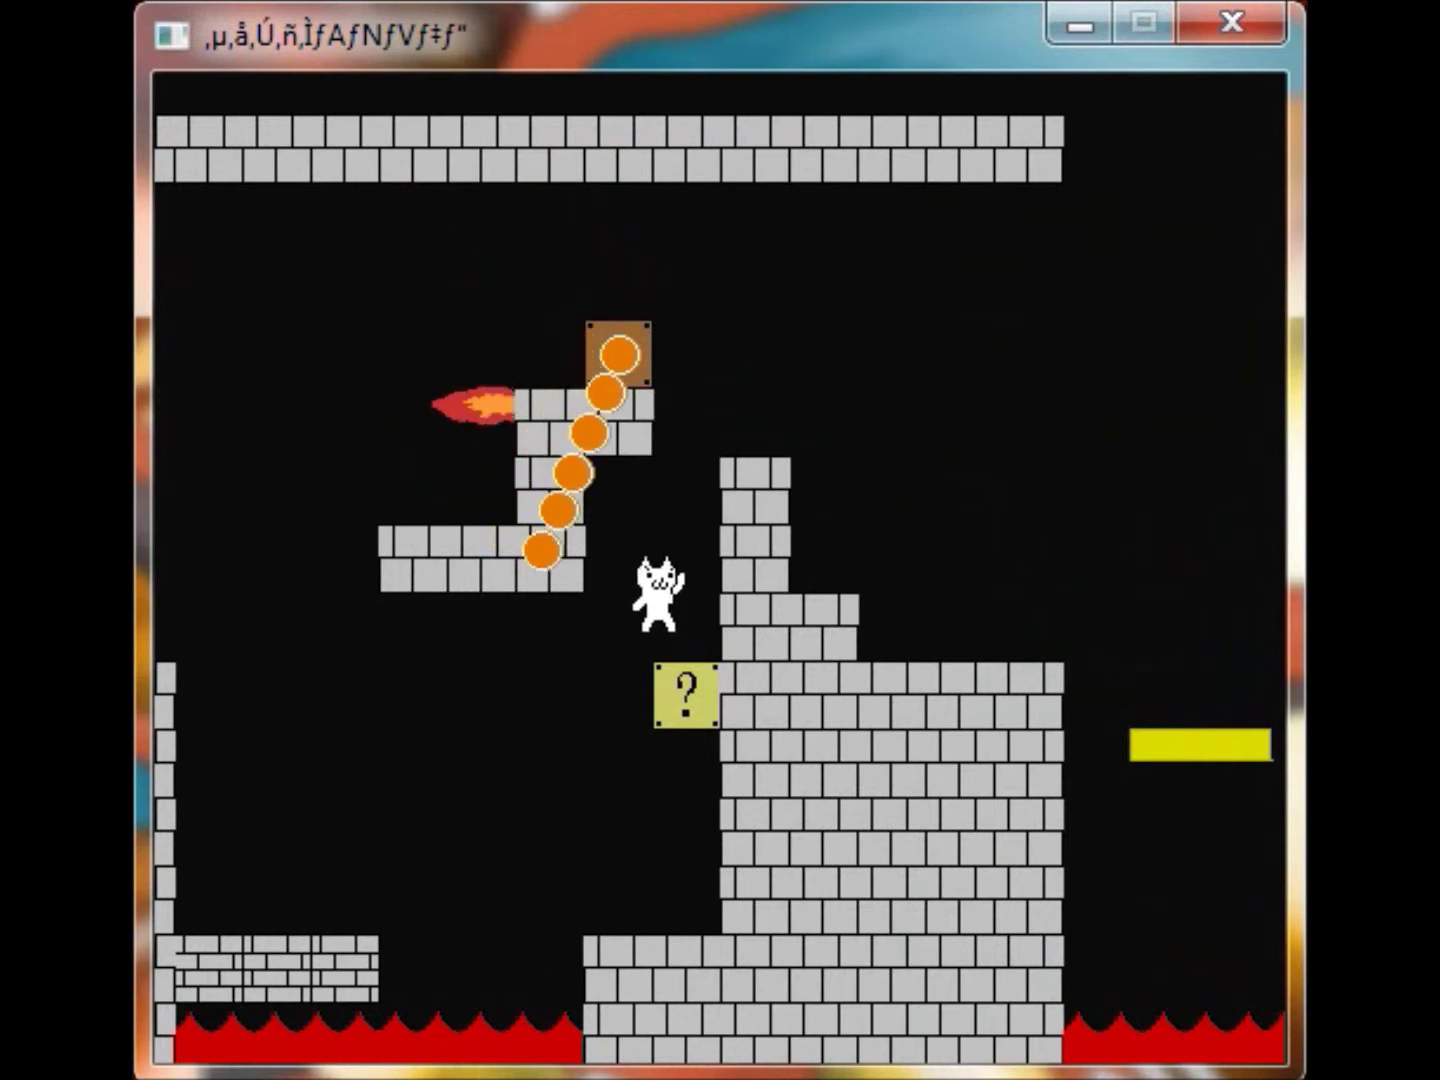
key("Up")
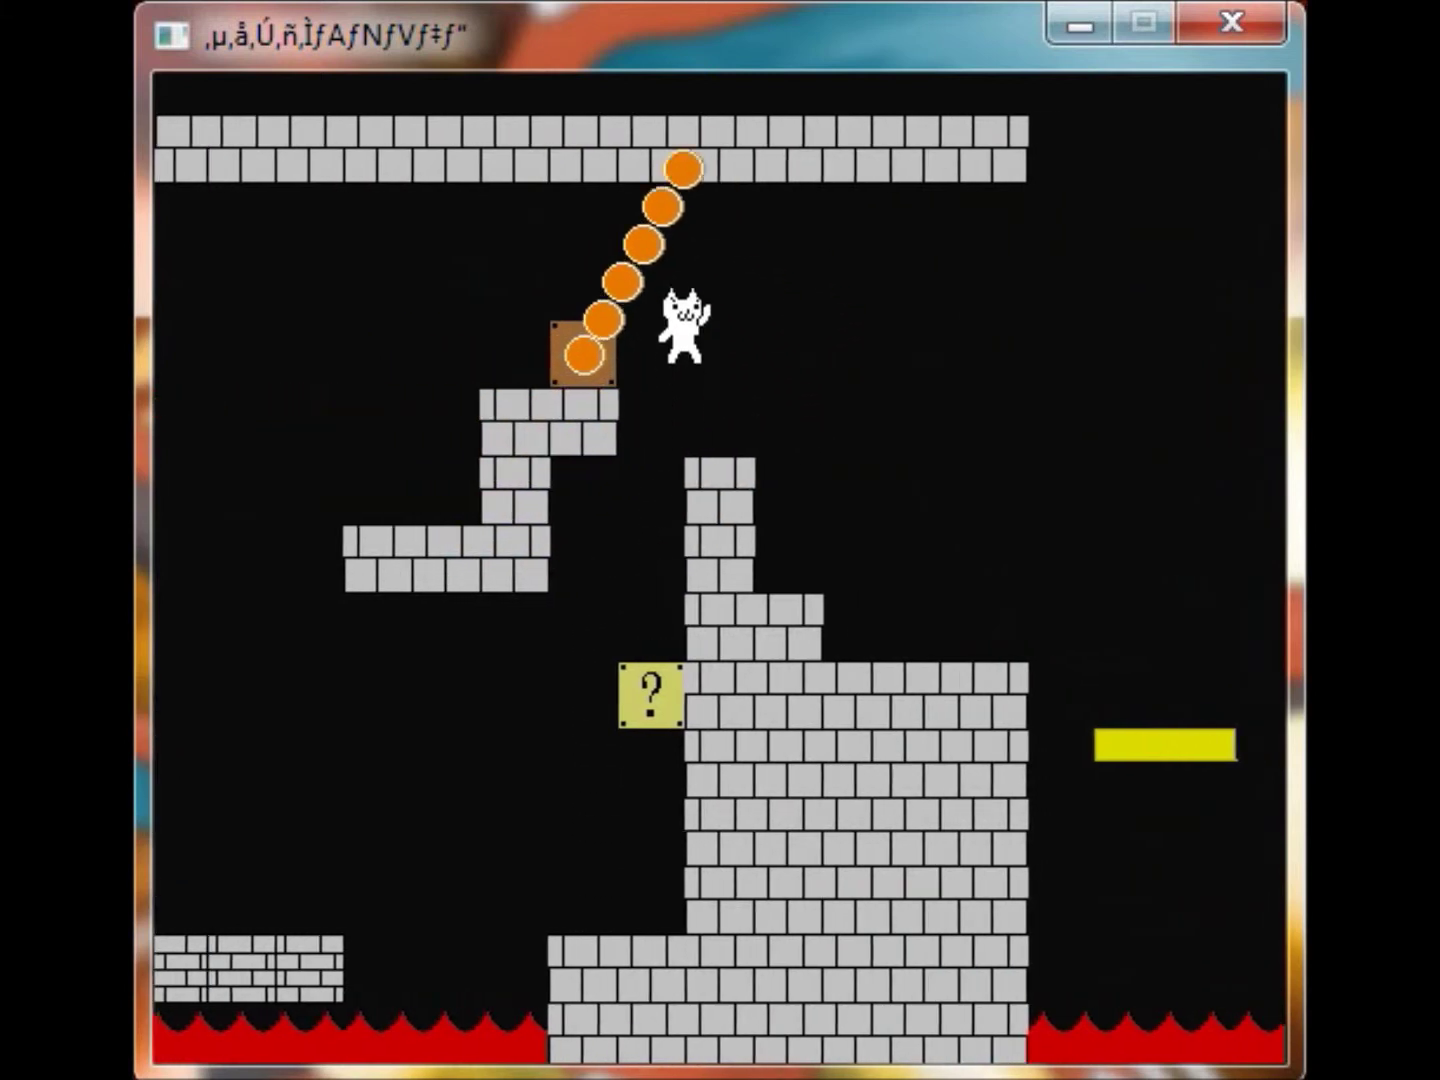
key("Right")
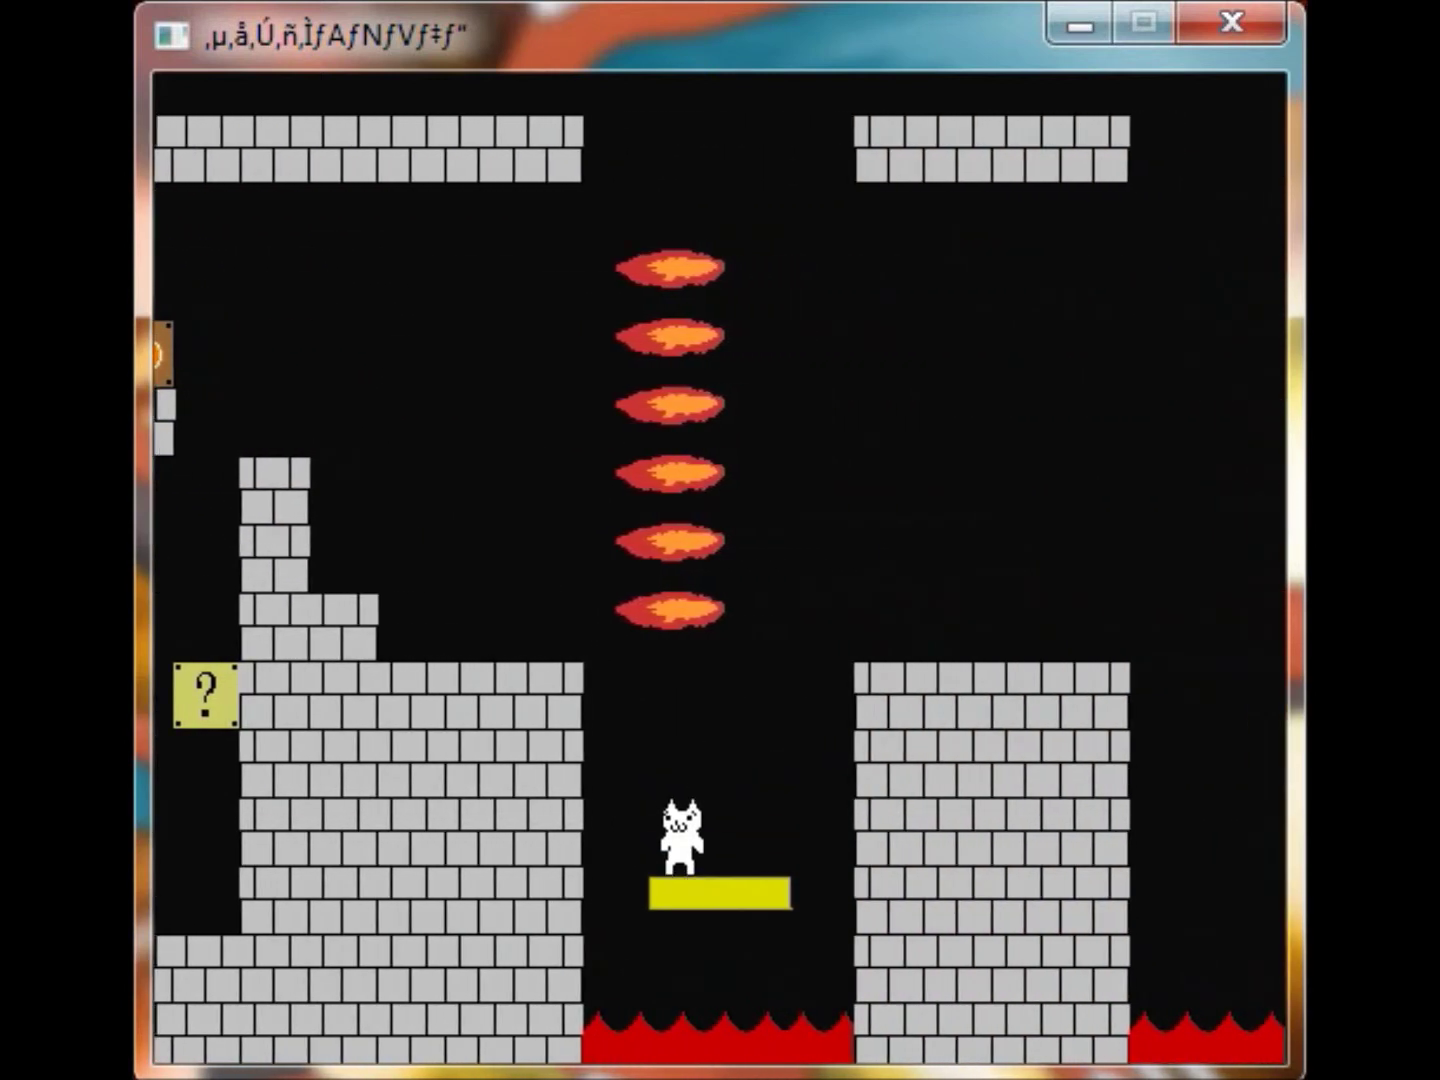
Leap past the flame column onto the pillar and across the gap toward the question blocks
key("Up")
key("Right")
key("Right")
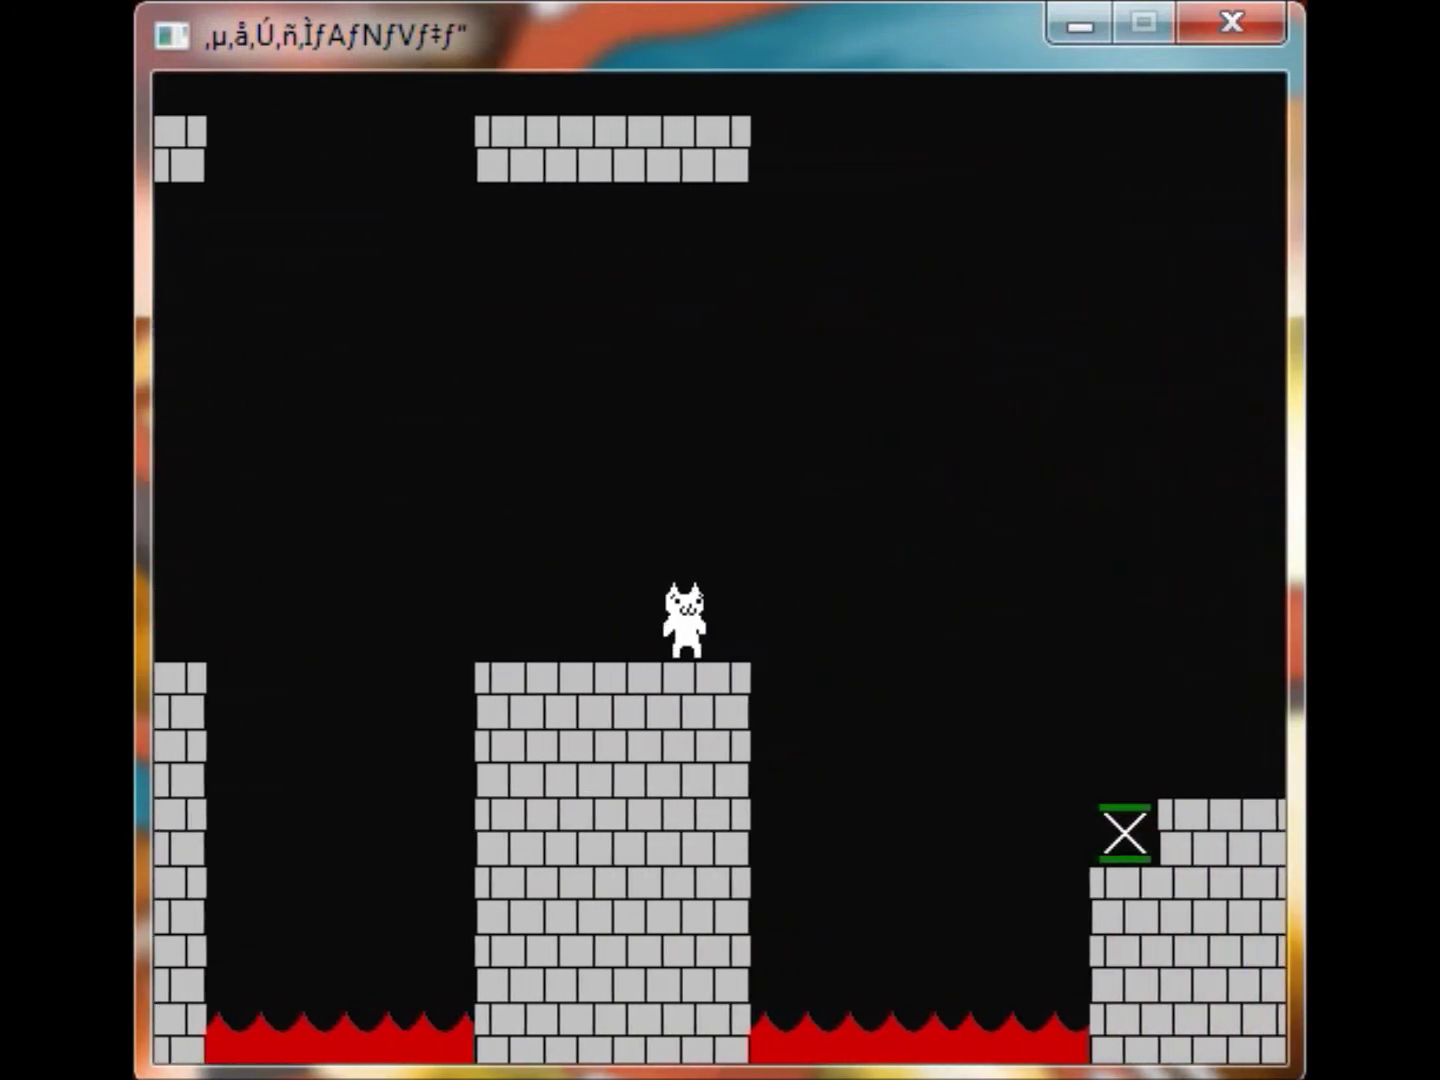
key("Up")
key("Right")
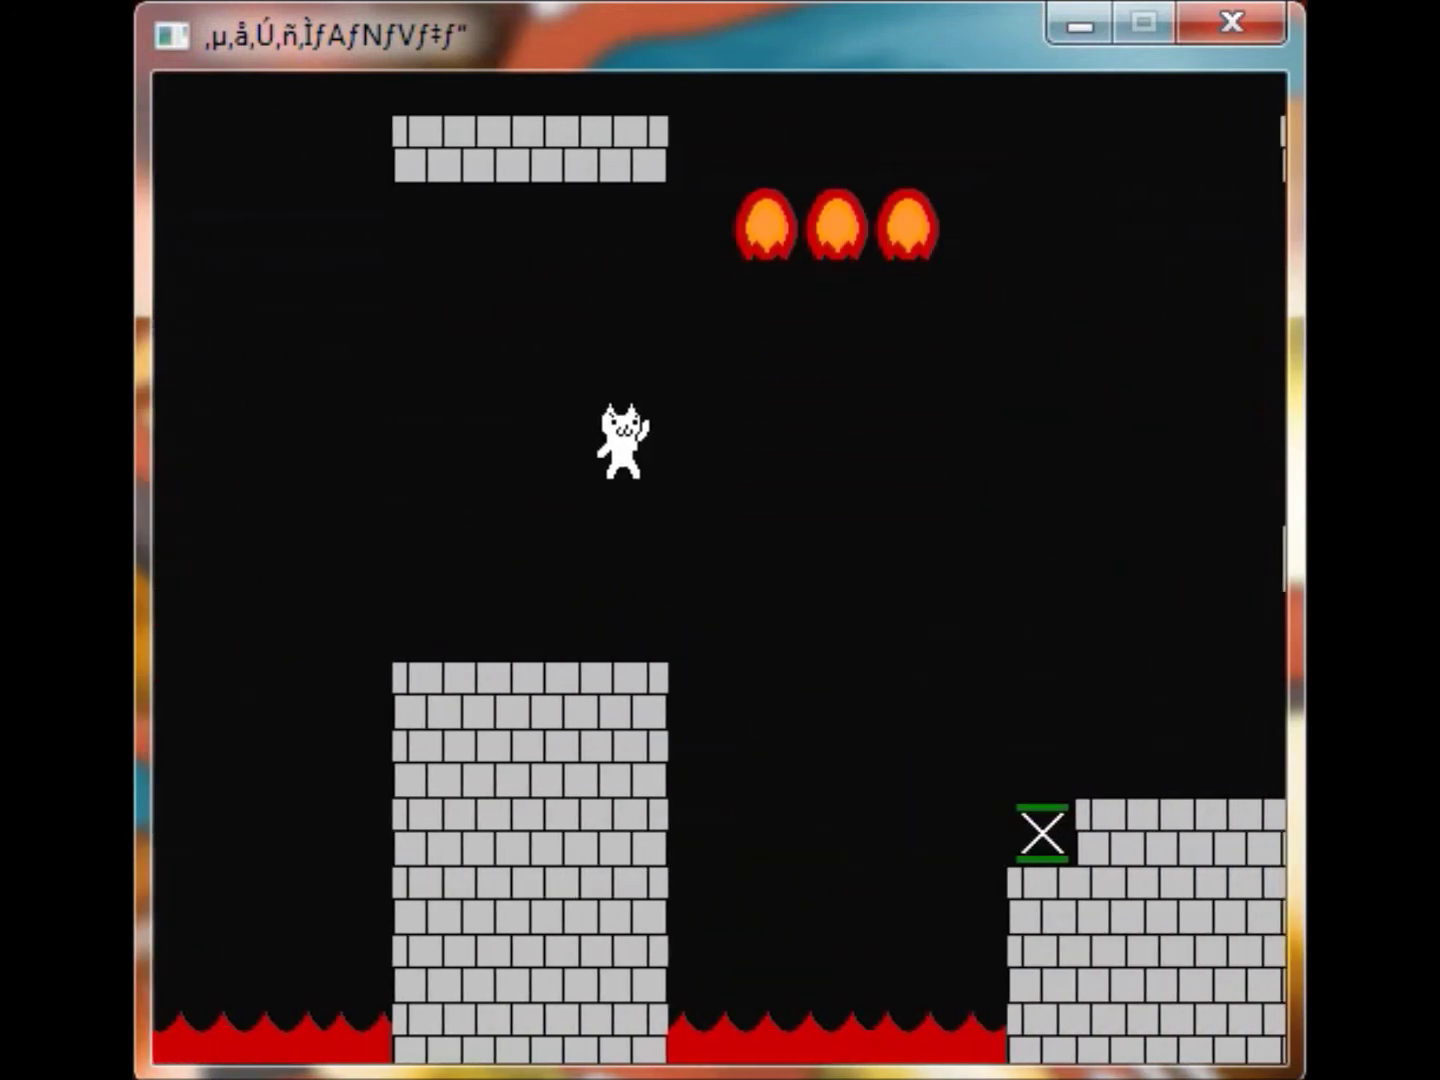
key("Right")
key("Up")
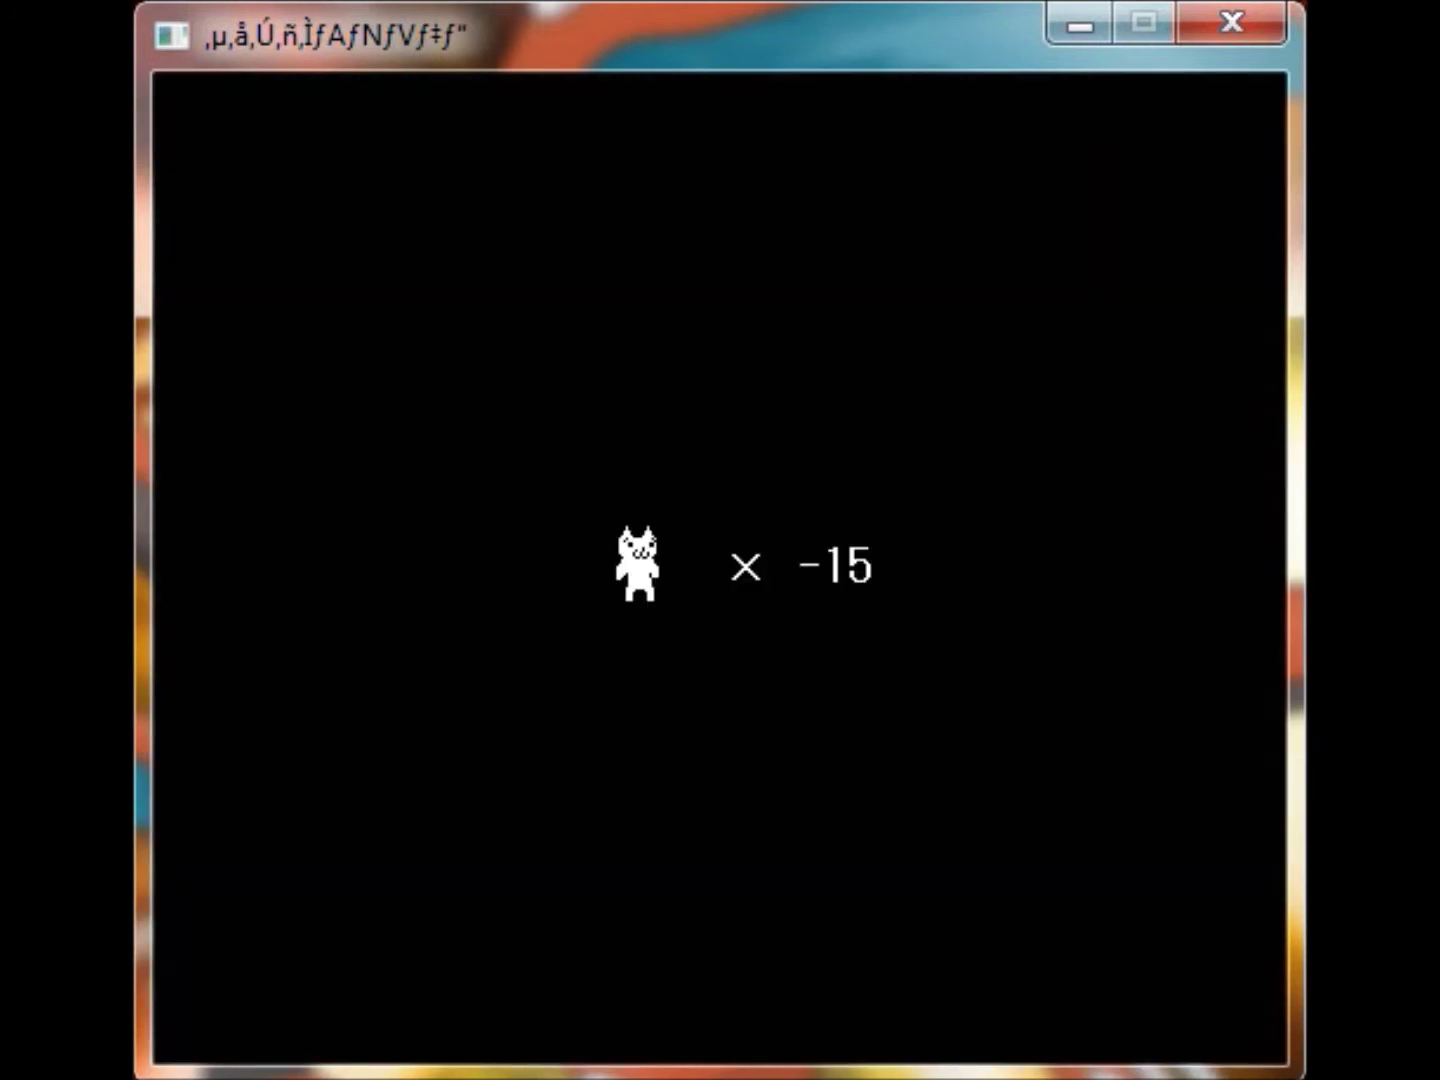
Jump the ghost enemy, then after respawning drop past the firebar to the lower floor
key("Right")
key("Right")
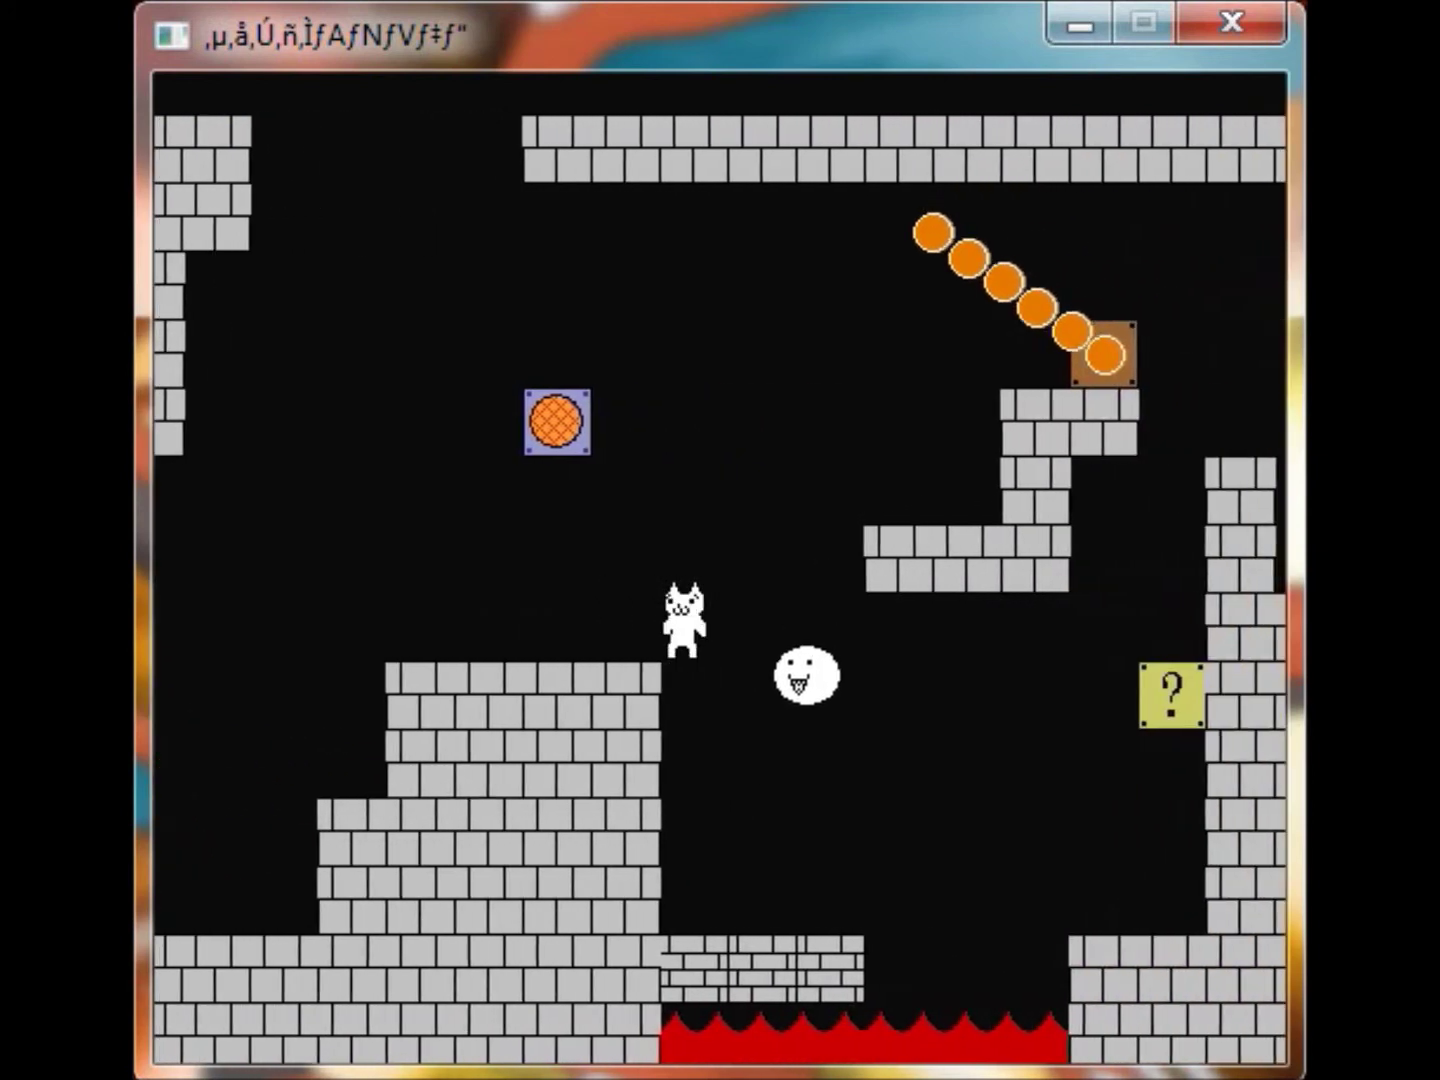
key("Up")
key("Right")
key("Right")
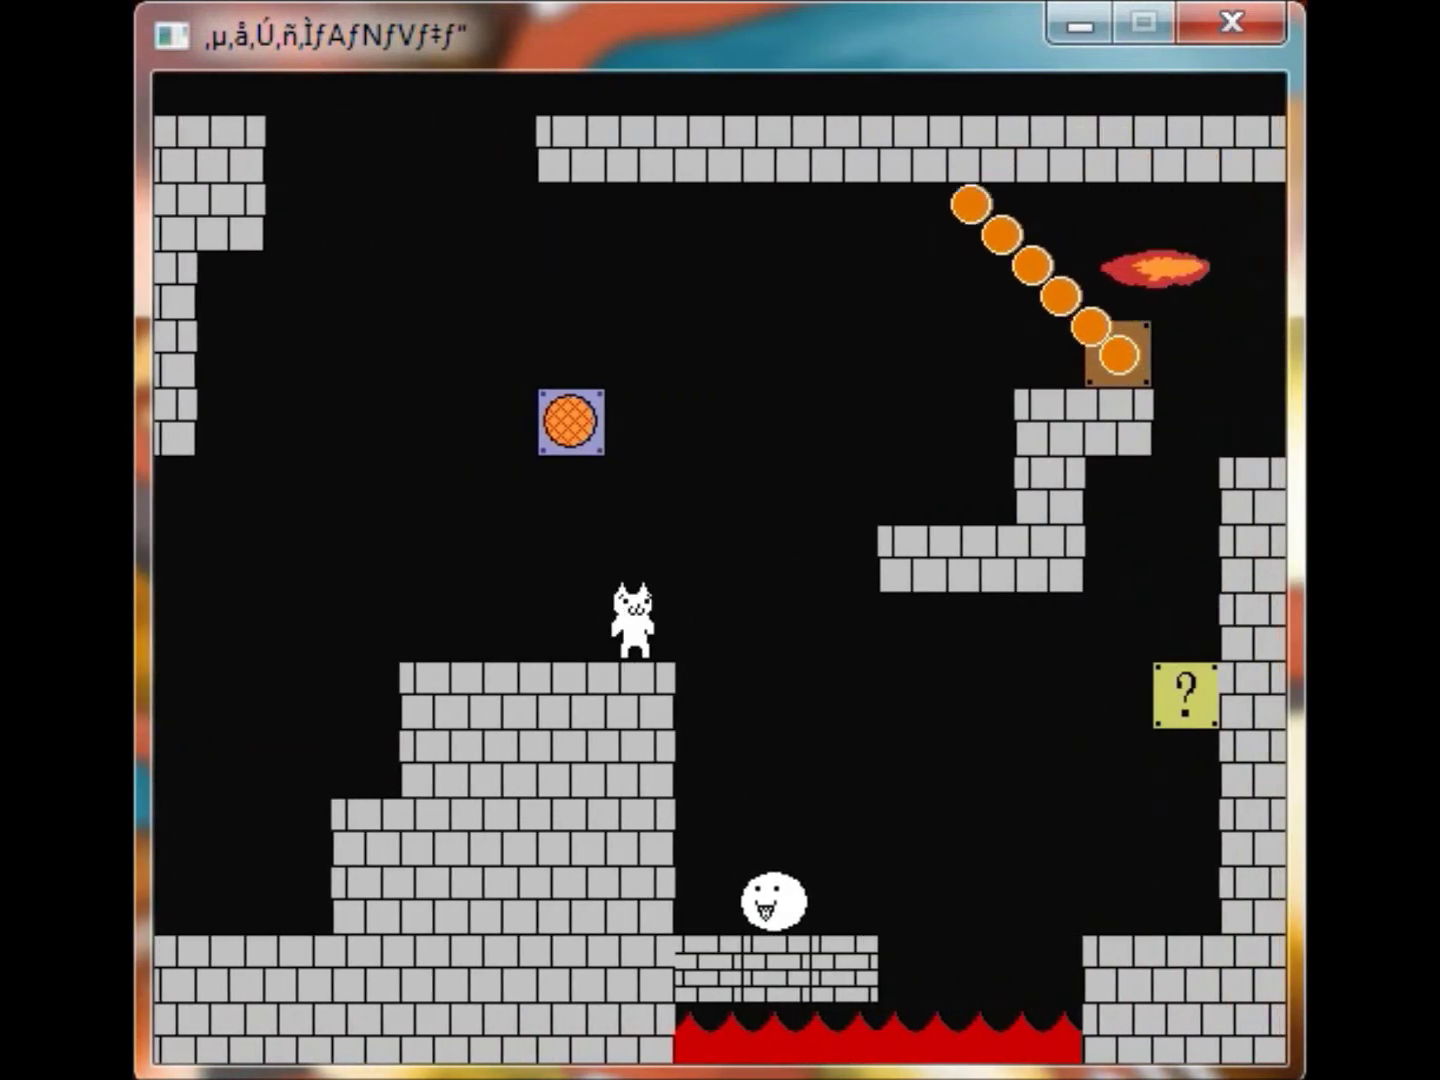
key("Right")
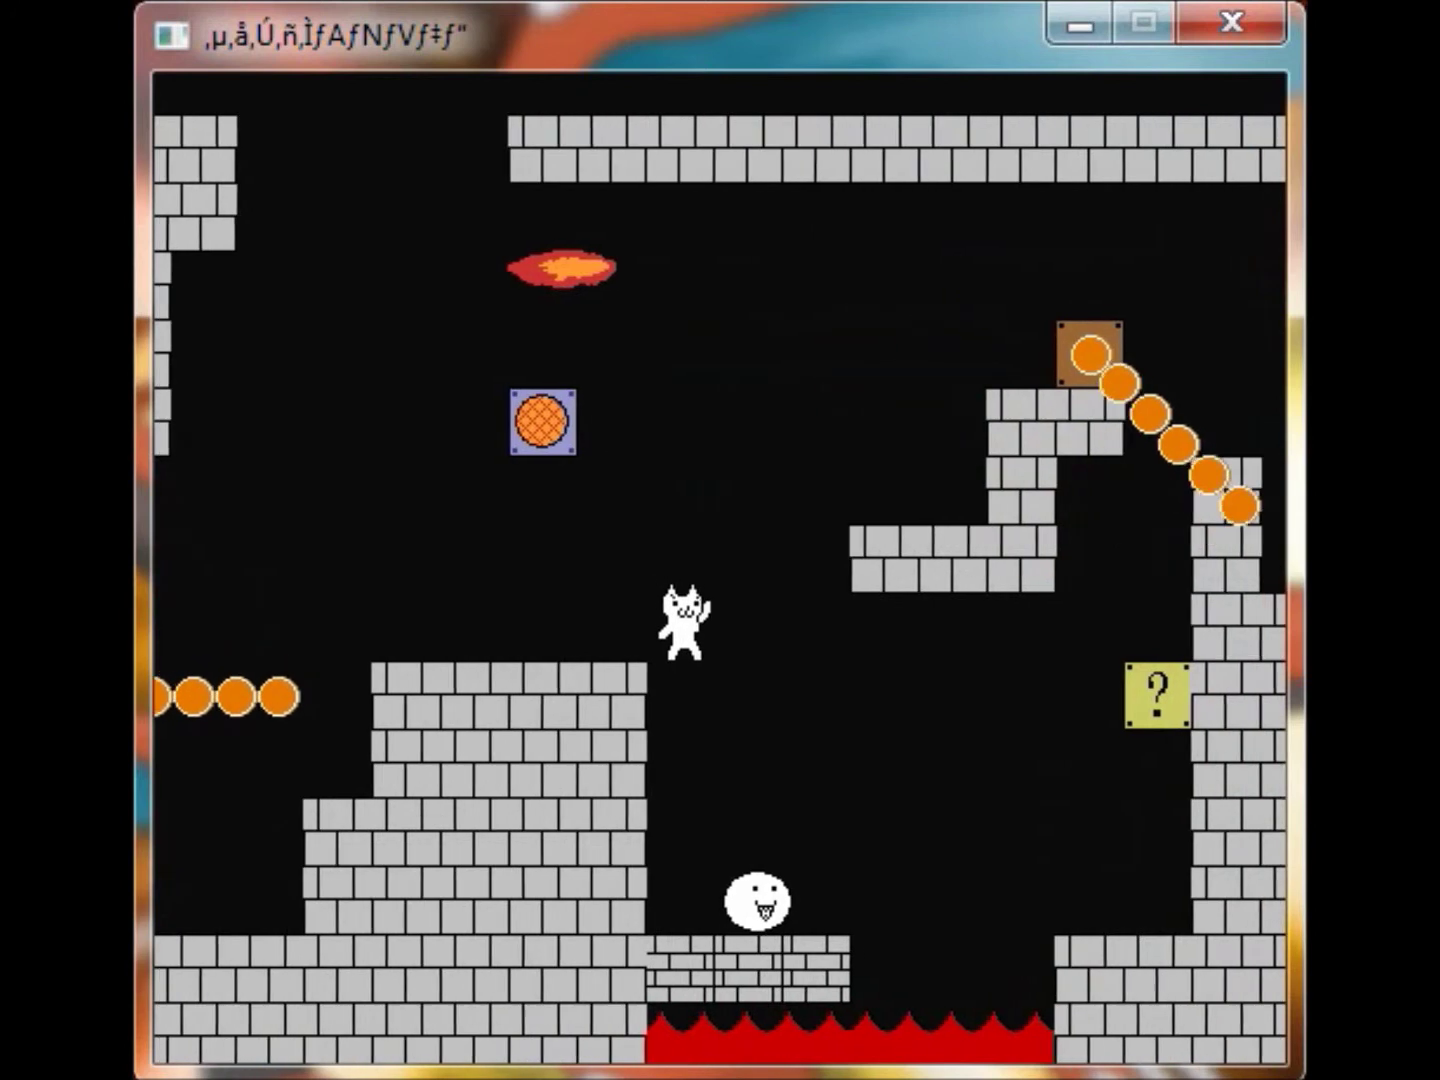
key("Right")
key("Right")
key("Right")
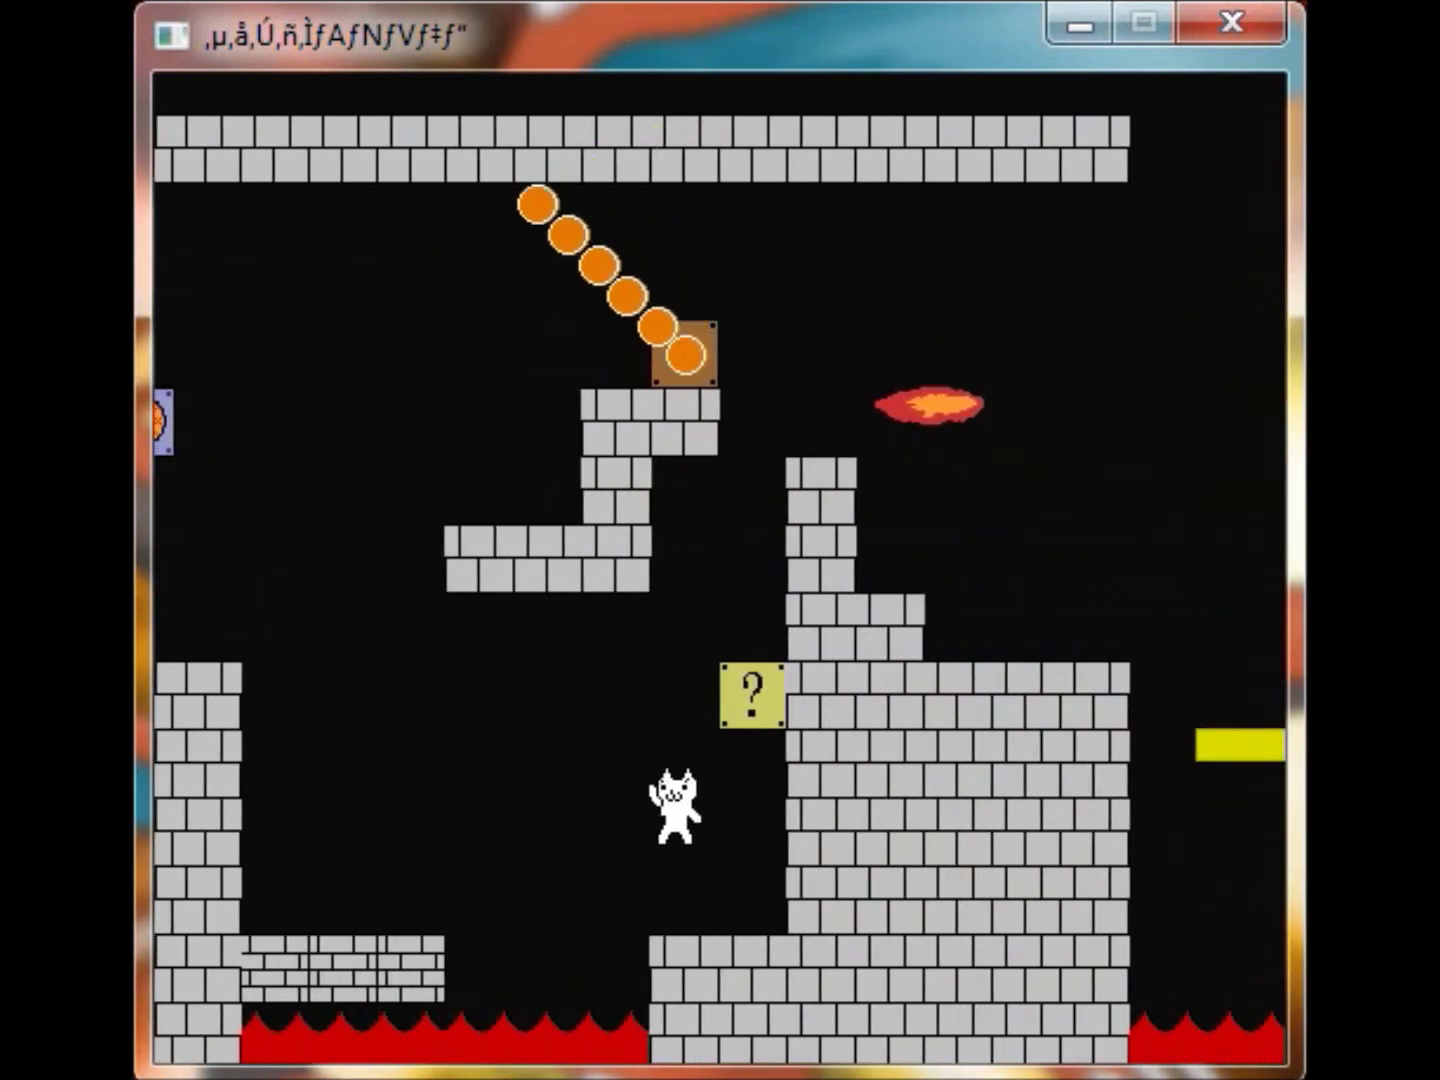
Cross the brick column and ride the yellow lift past the flame column to the middle column
key("Up")
key("Right")
key("Right")
key("Right")
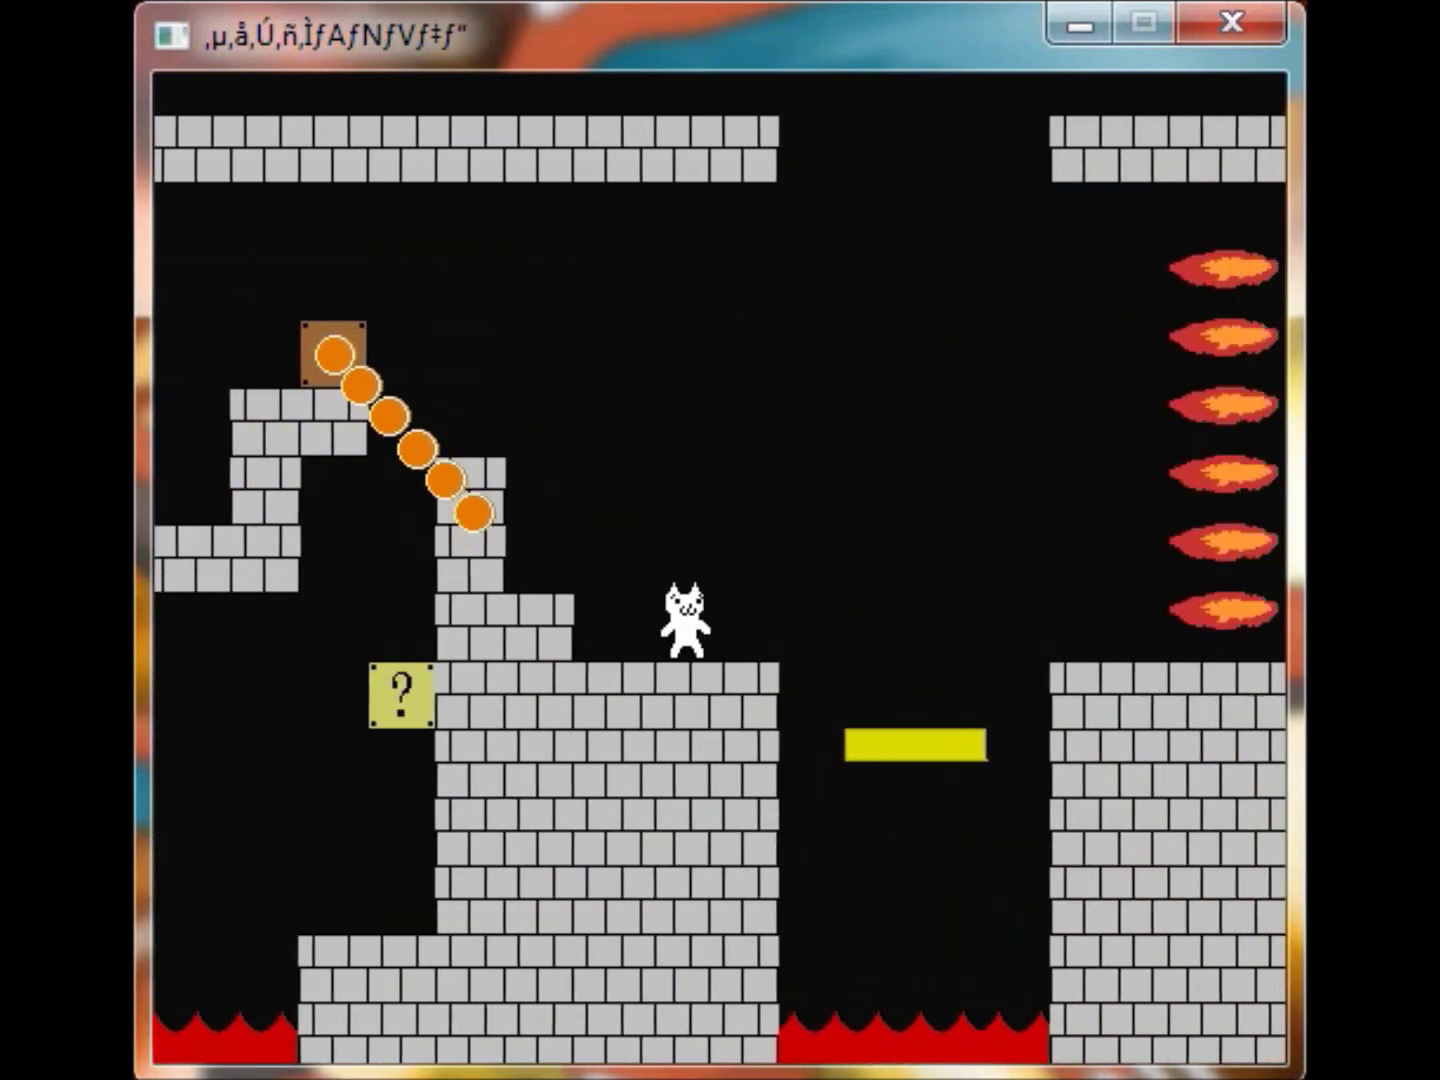
key("Right")
key("Right")
key("Up")
key("Right")
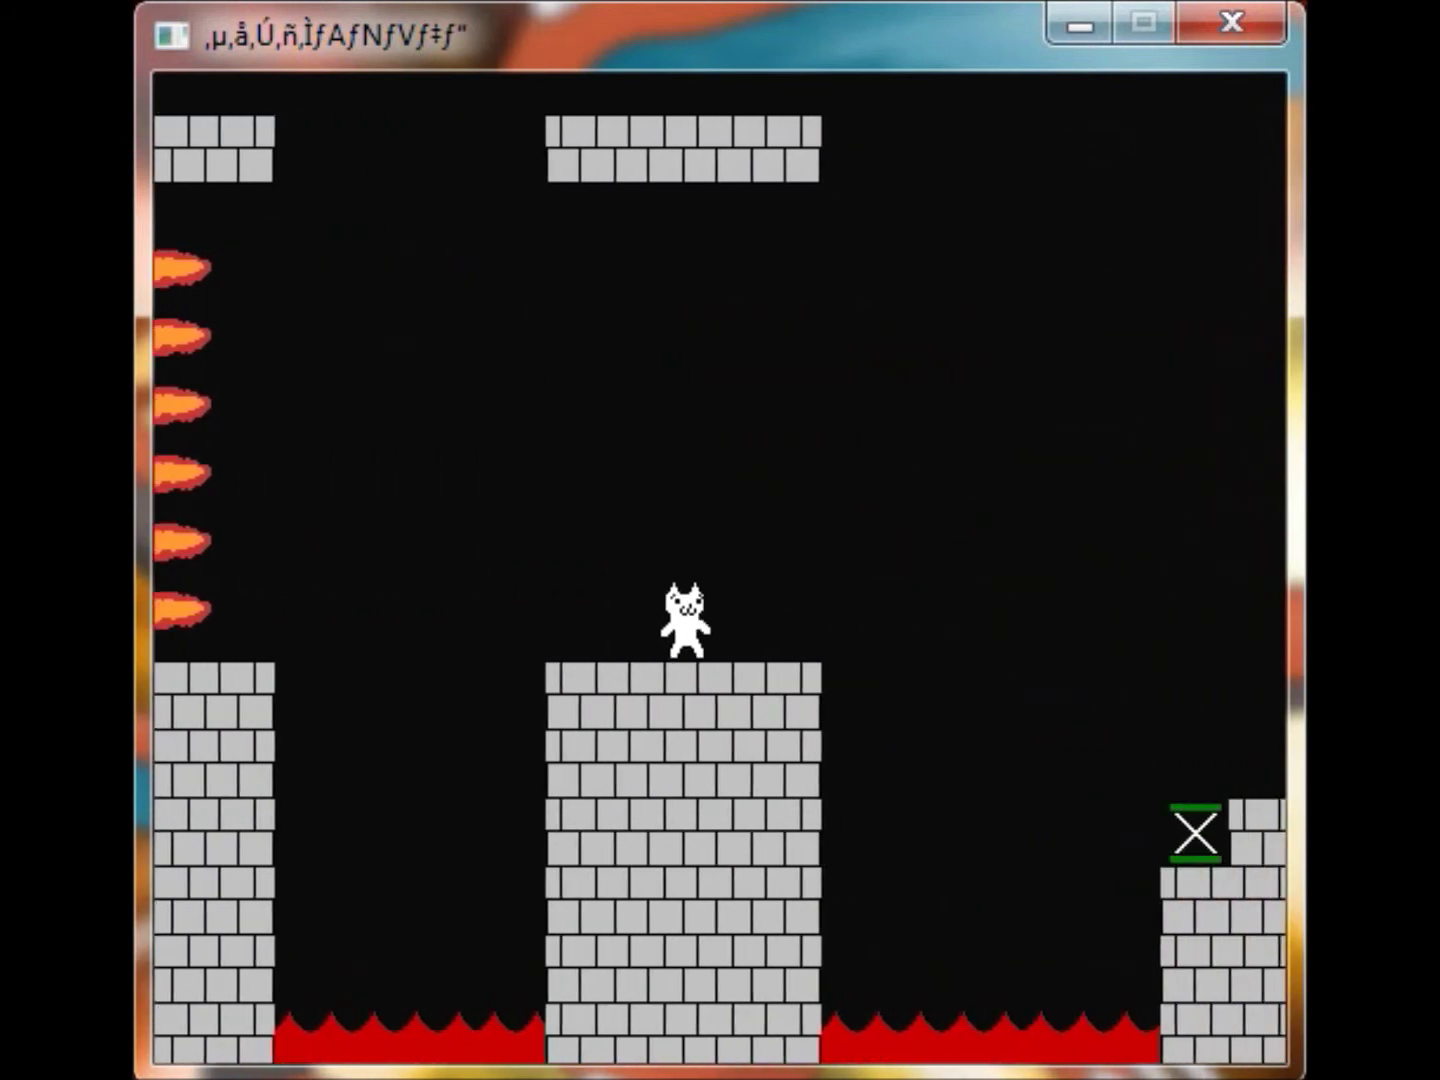
key("Right")
Jump the lava gap, dodging rising fireballs, onto the checkpoint platform
key("Up")
key("Right")
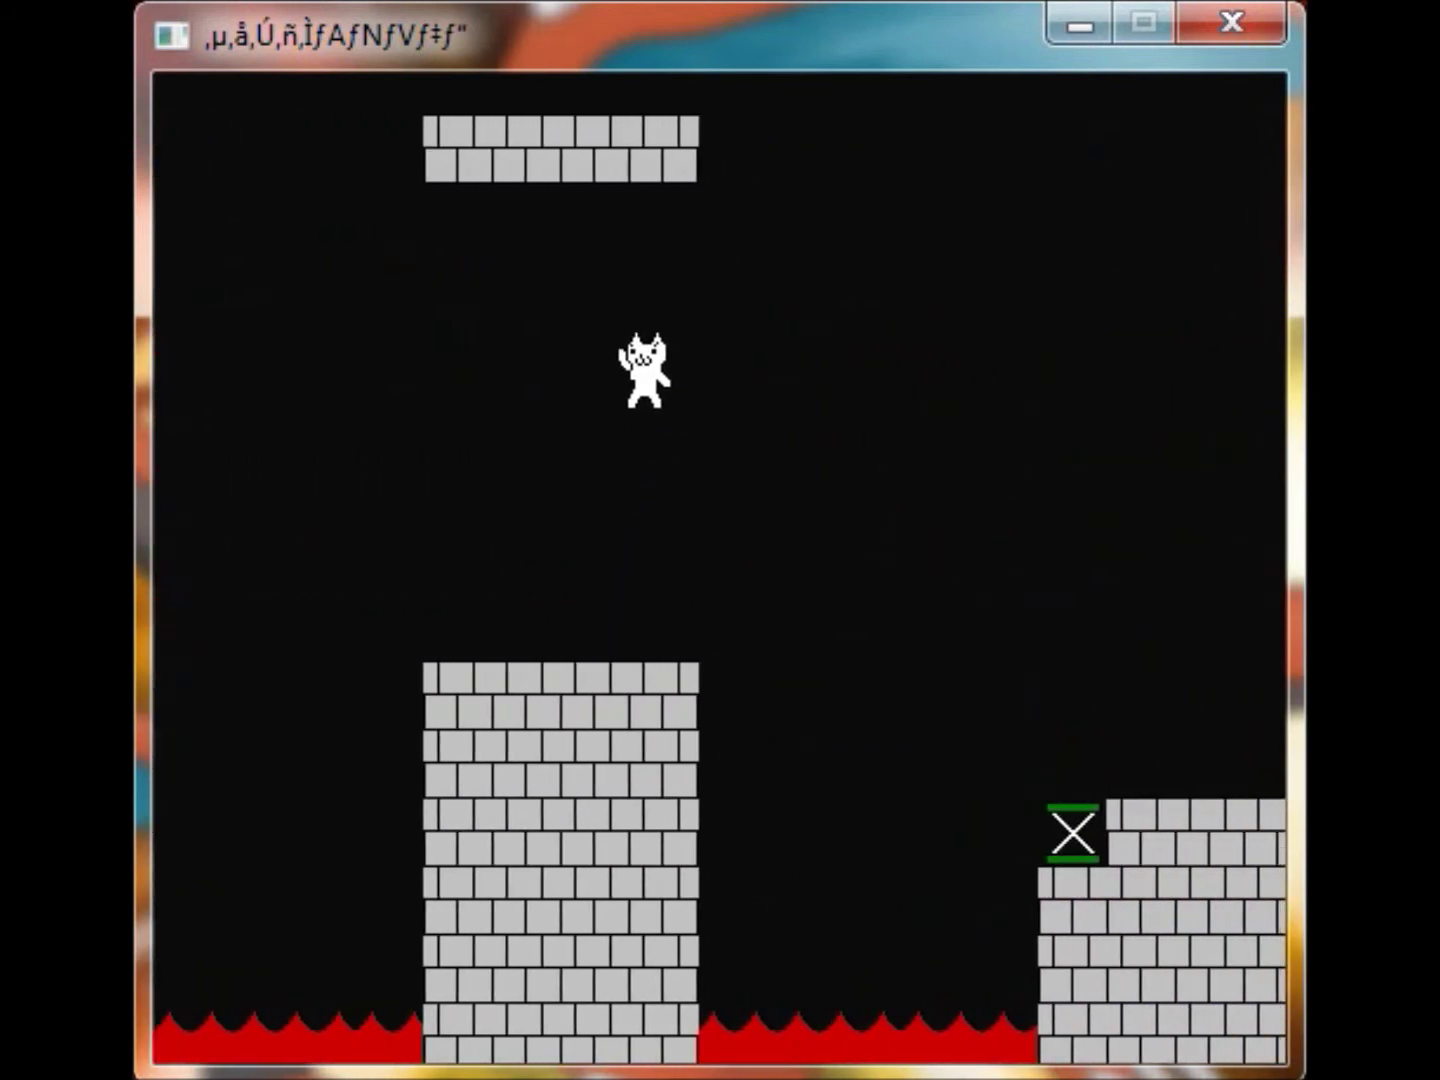
key("Up")
key("Right")
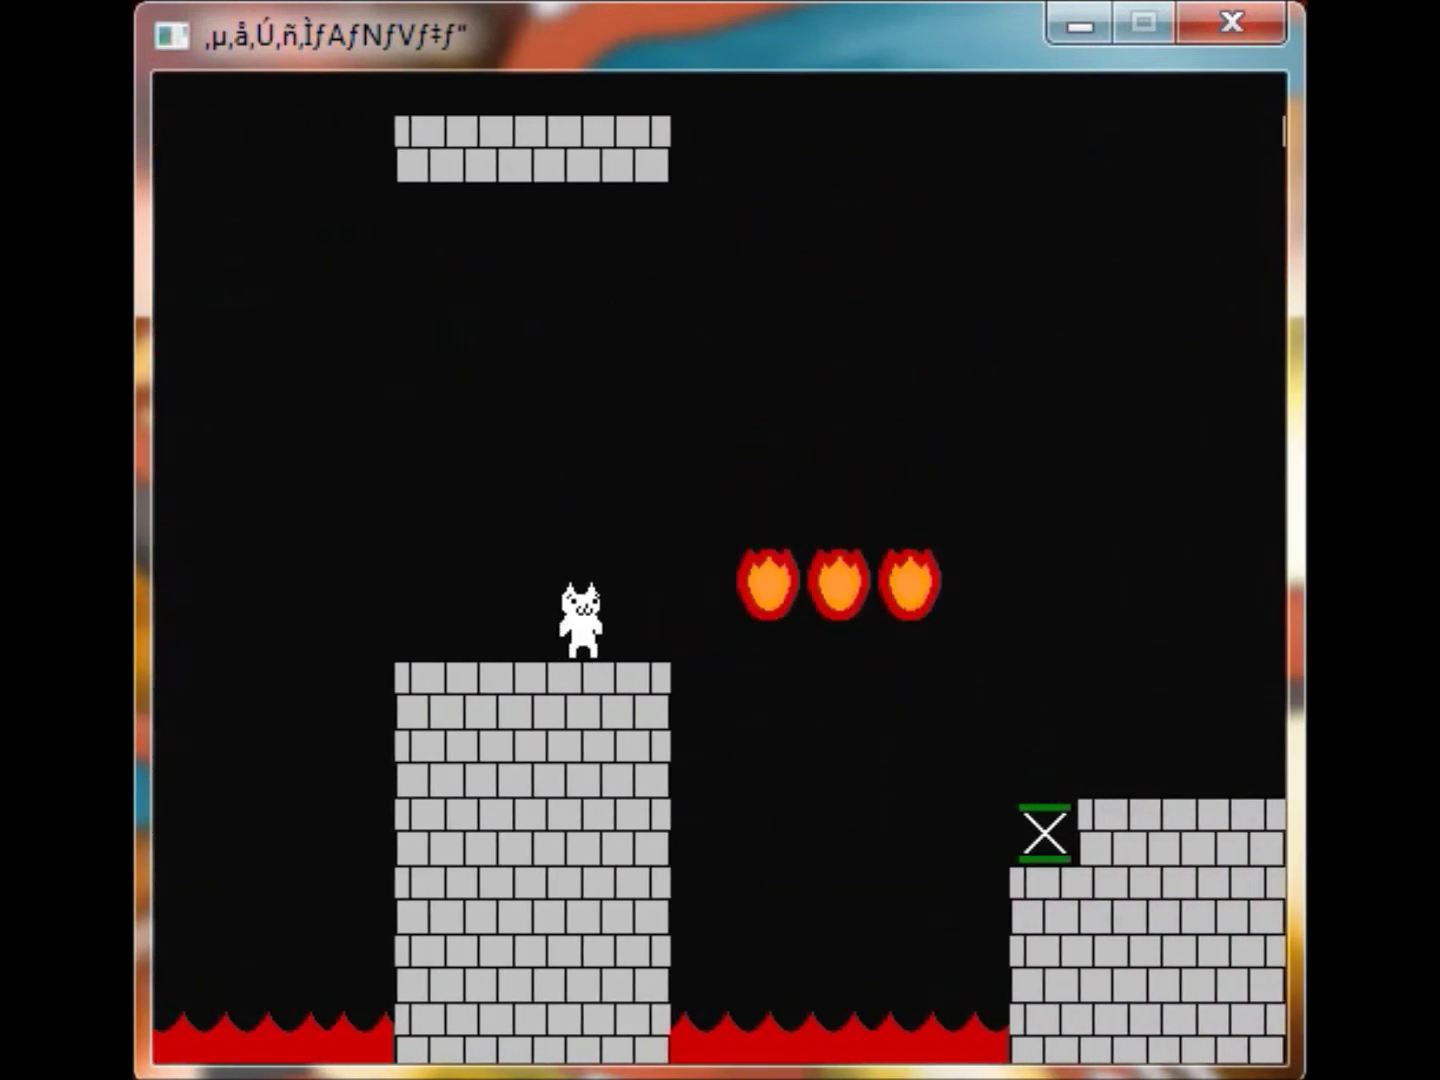
key("Up")
key("Right")
key("Right")
key("Right")
key("Right")
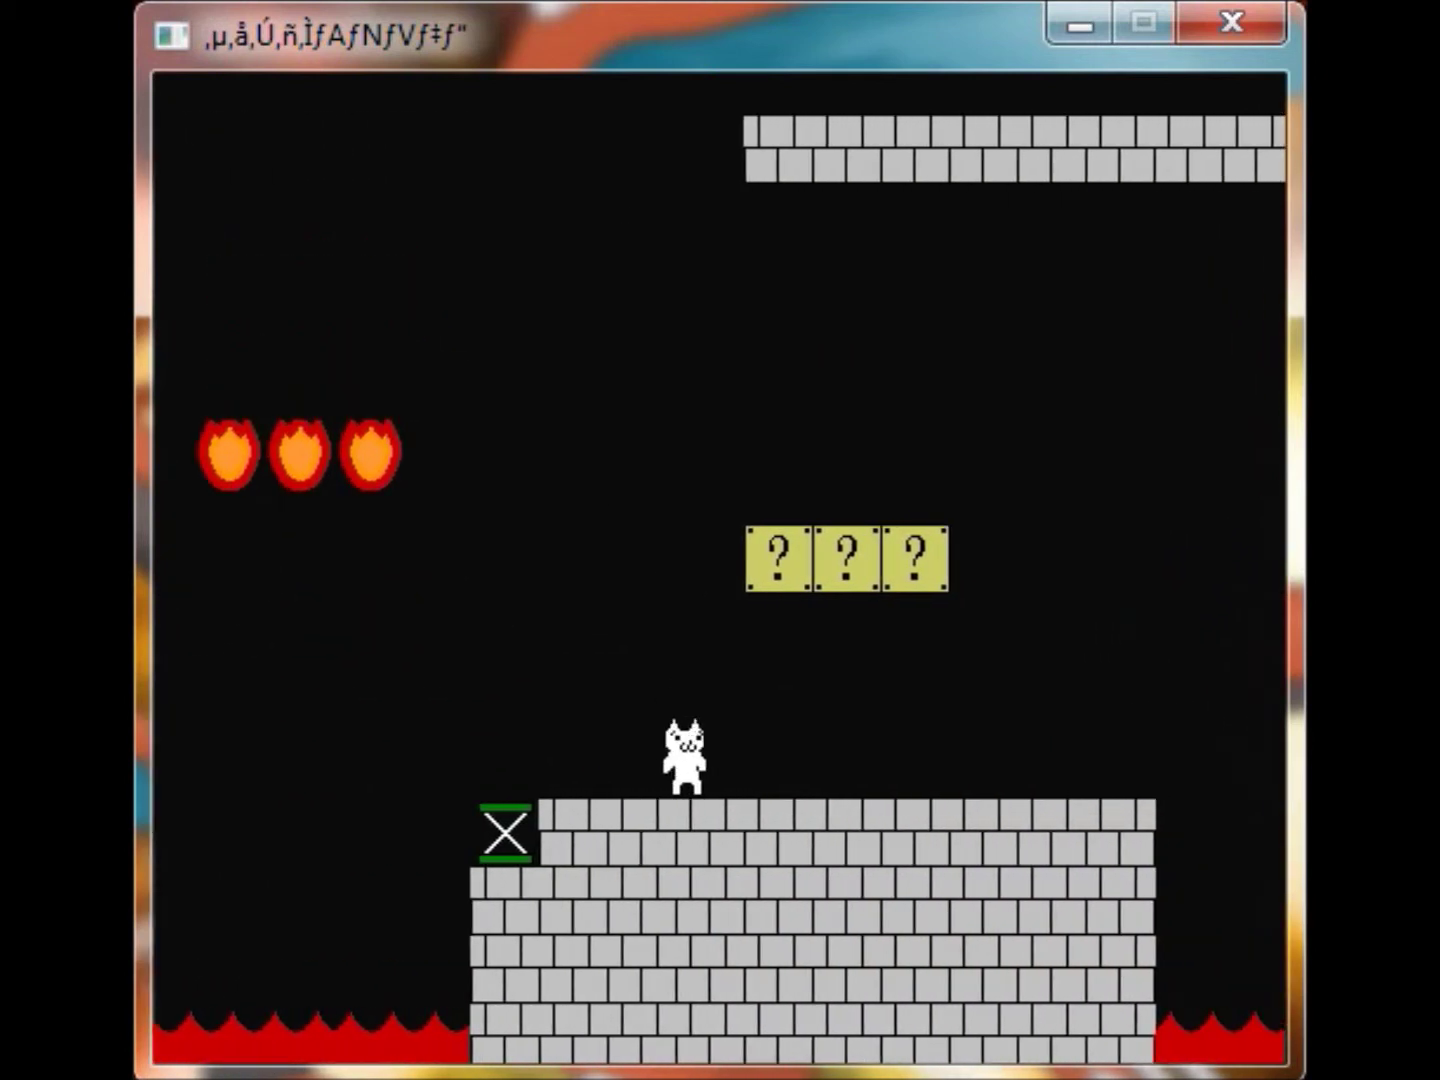
Run under the question blocks, jump to the narrow pillar, and run along the grey ledge
key("Right")
key("Right")
key("Right")
key("Right")
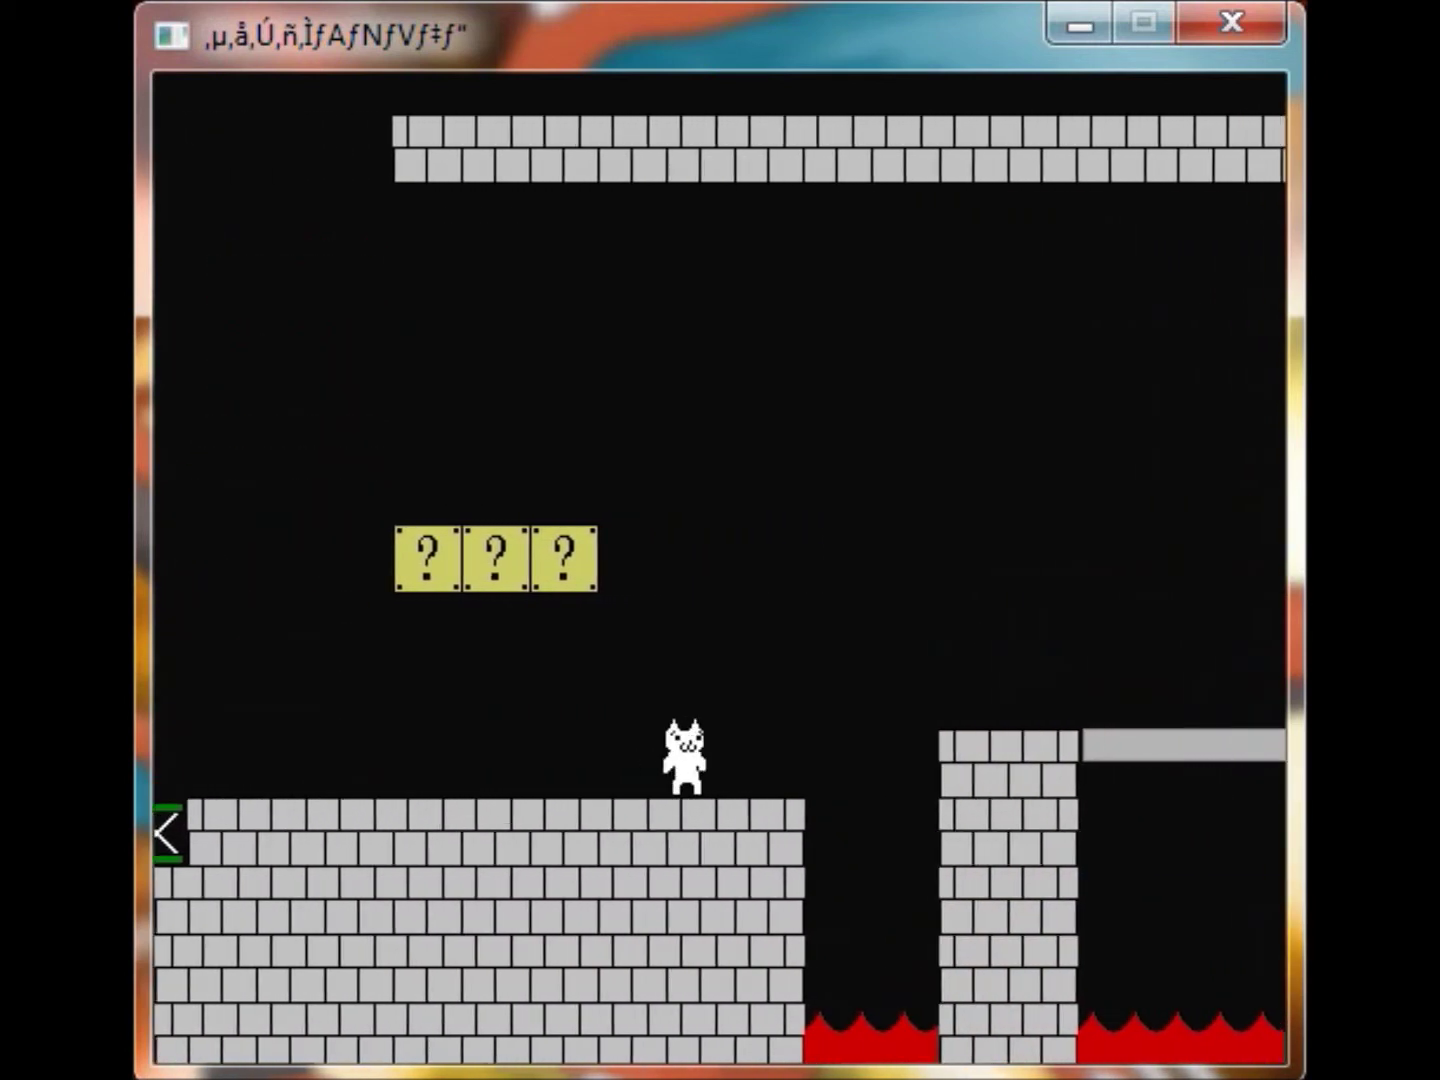
key("Right")
key("Up")
key("Right")
key("Right")
key("Right")
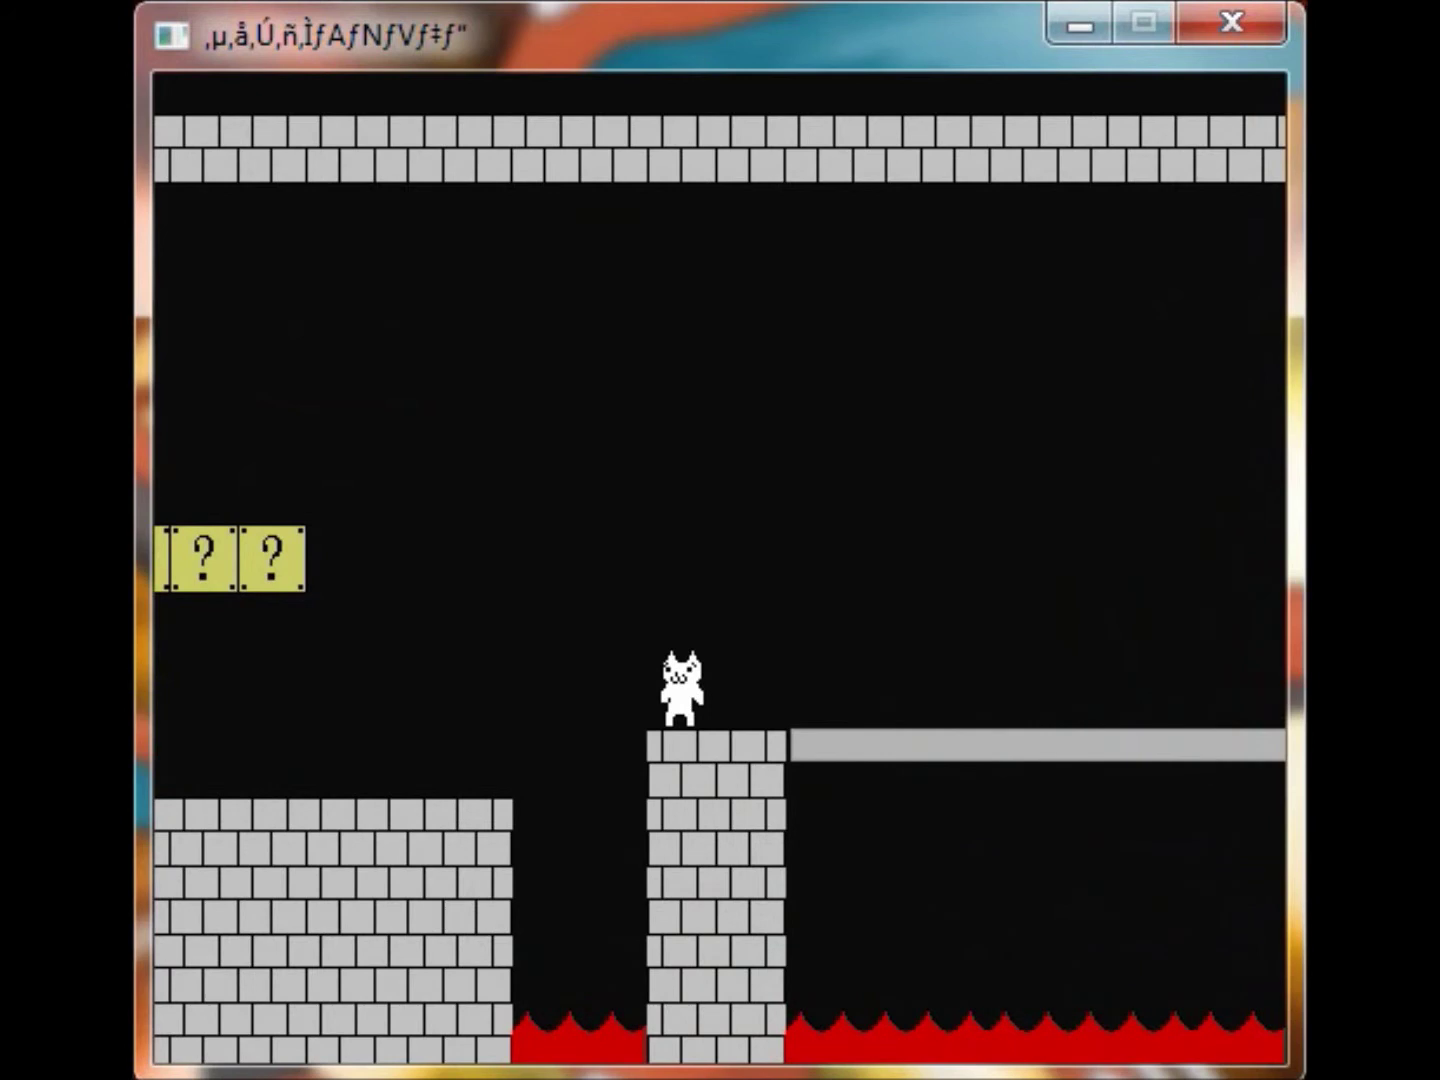
key("Right")
key("Right")
key("Right")
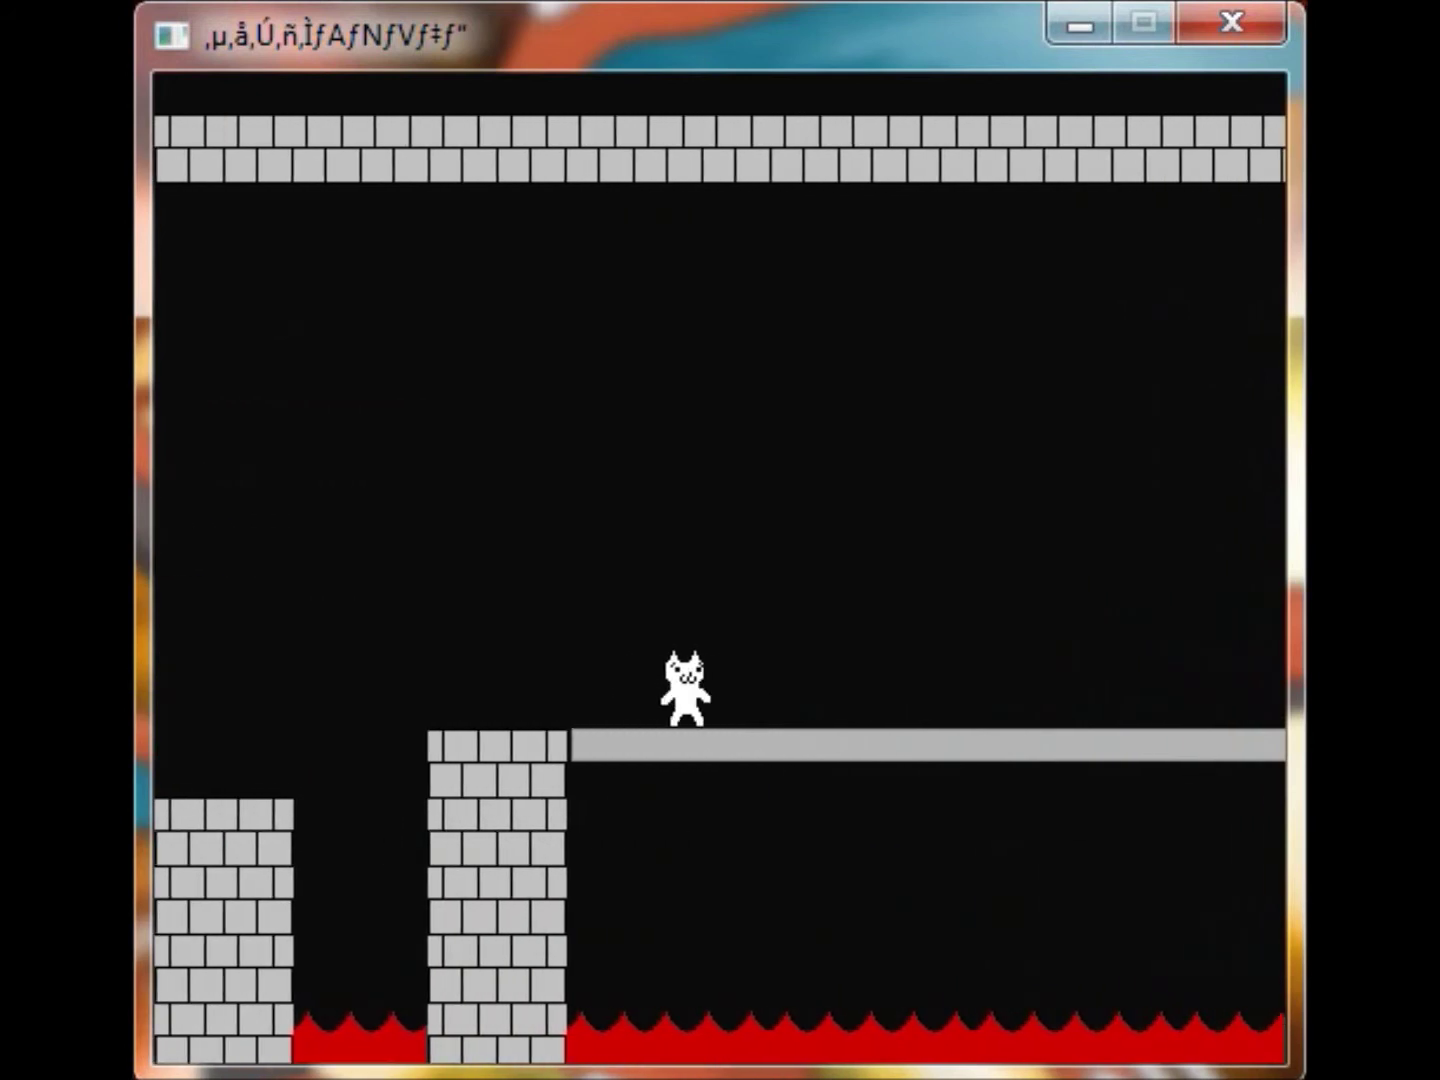
key("Right")
key("Right")
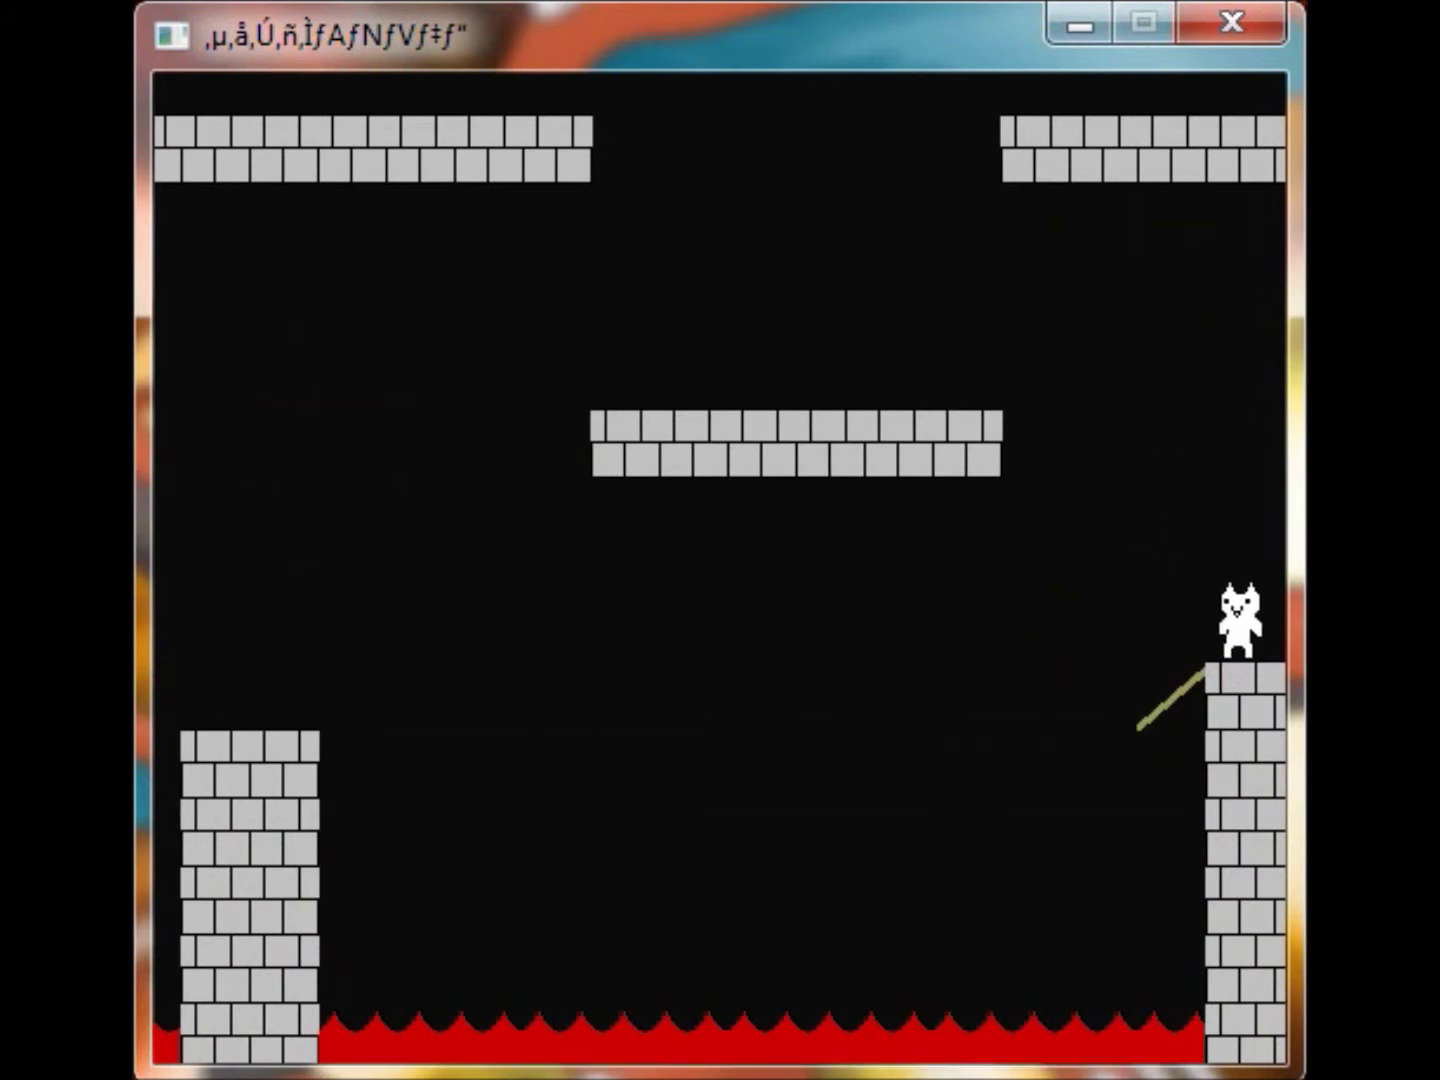
After respawning, jump over the ghost enemy and steer the falling cat
key("Right")
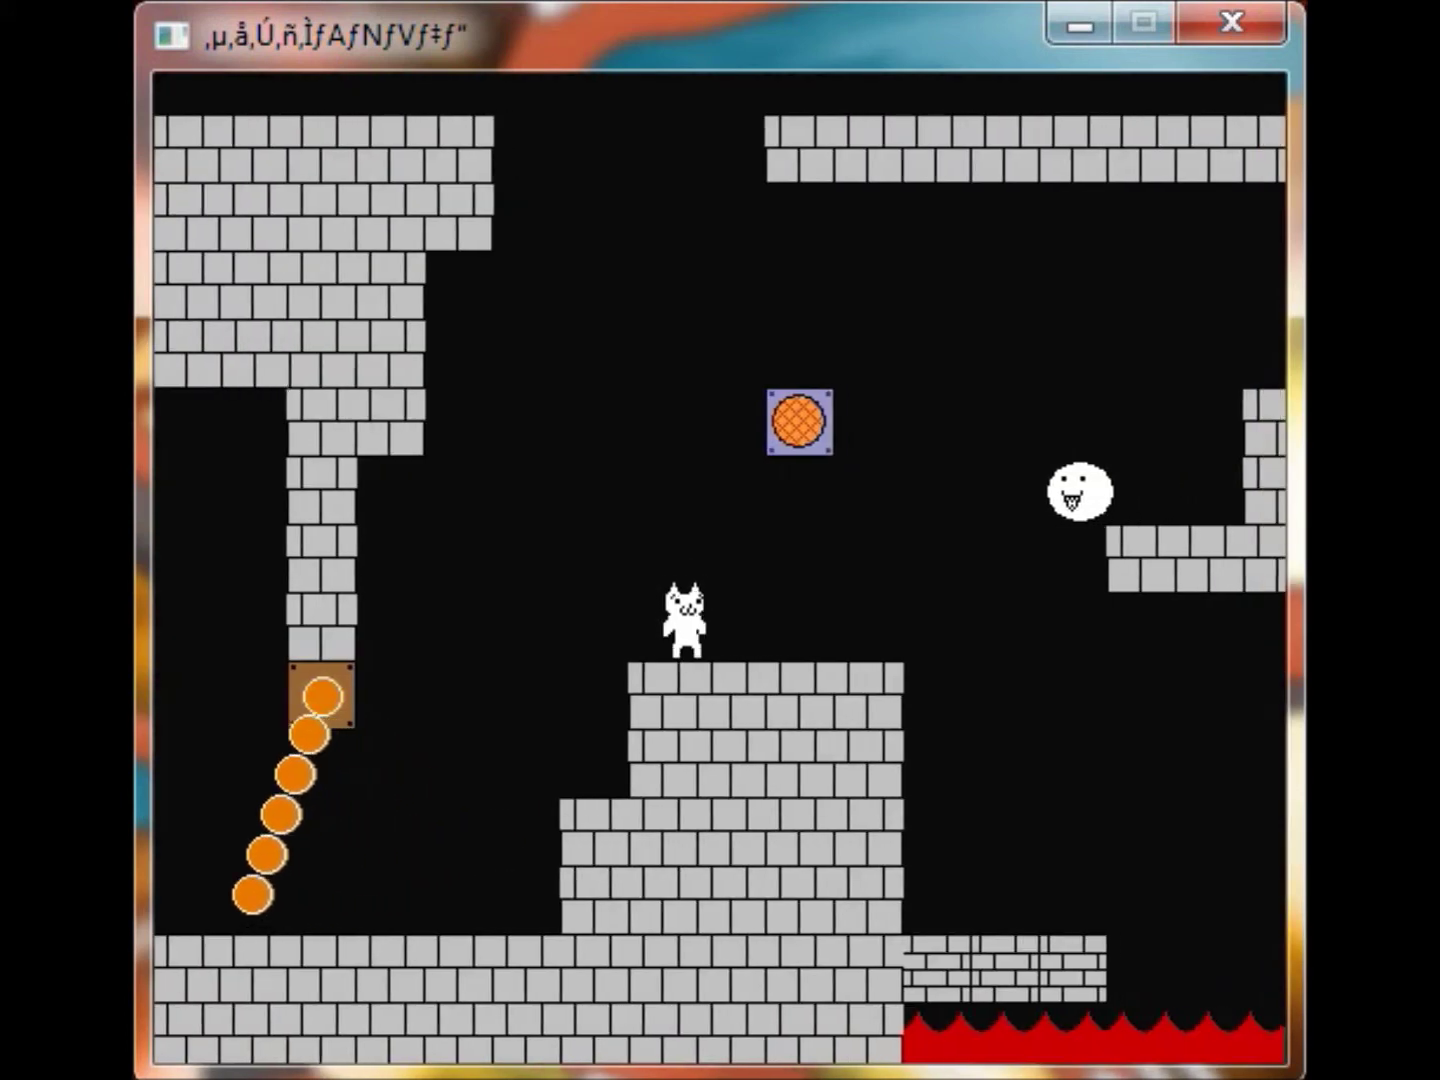
key("Right")
key("Up")
key("Right")
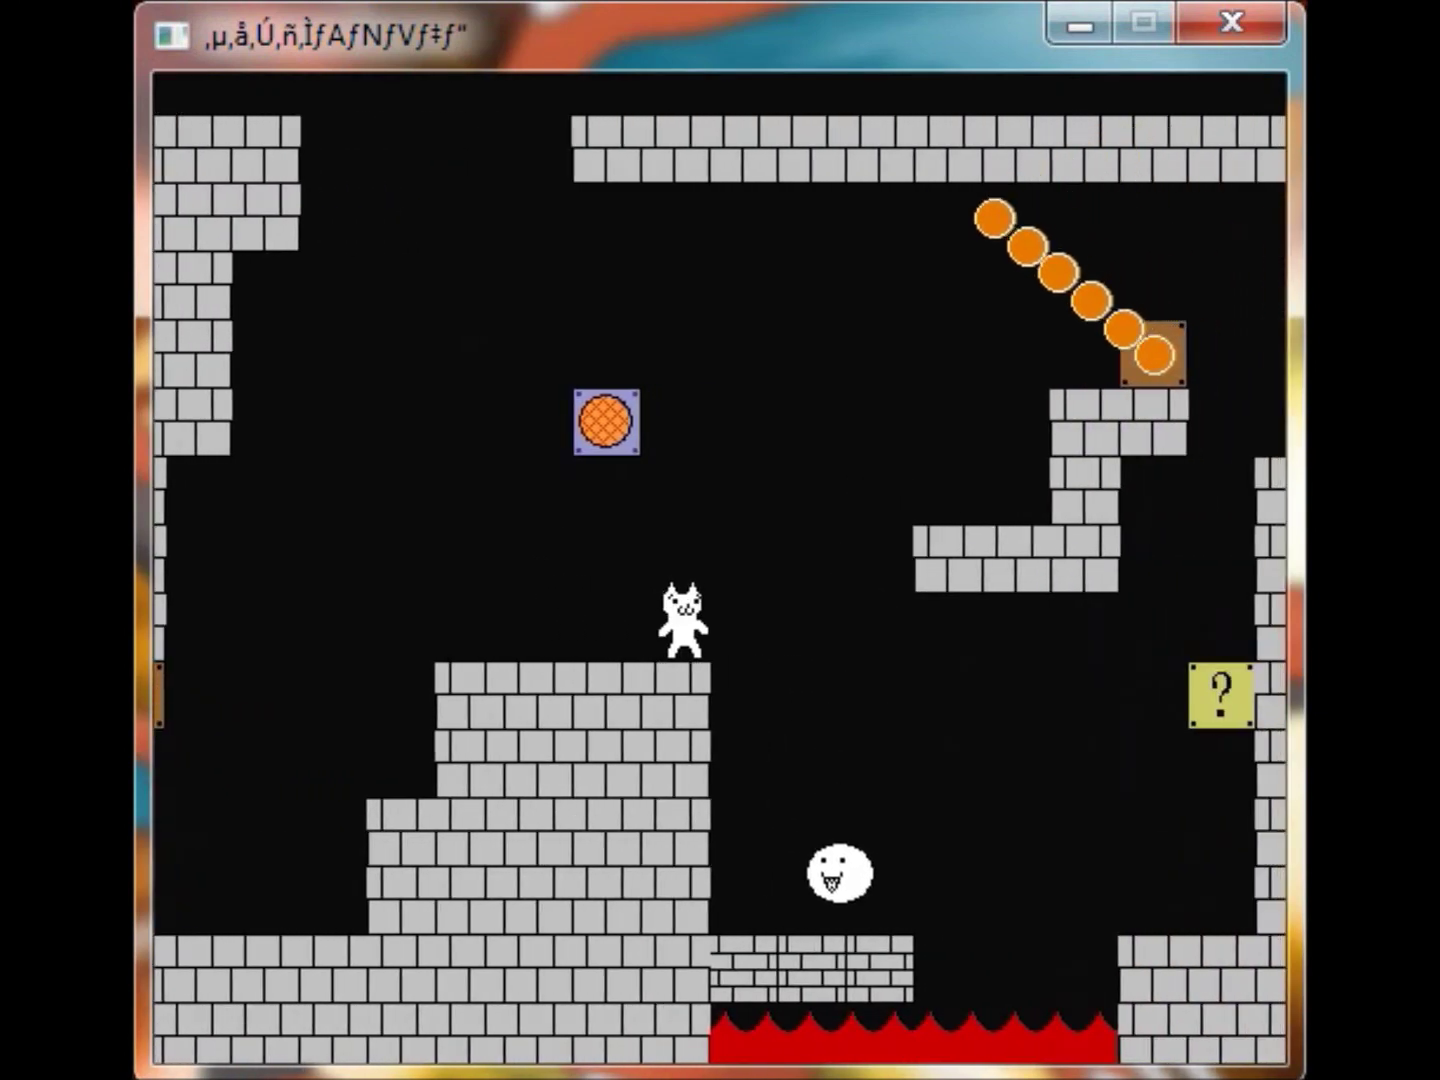
After respawning, run off the platform to the floor and onto the question block
key("Right")
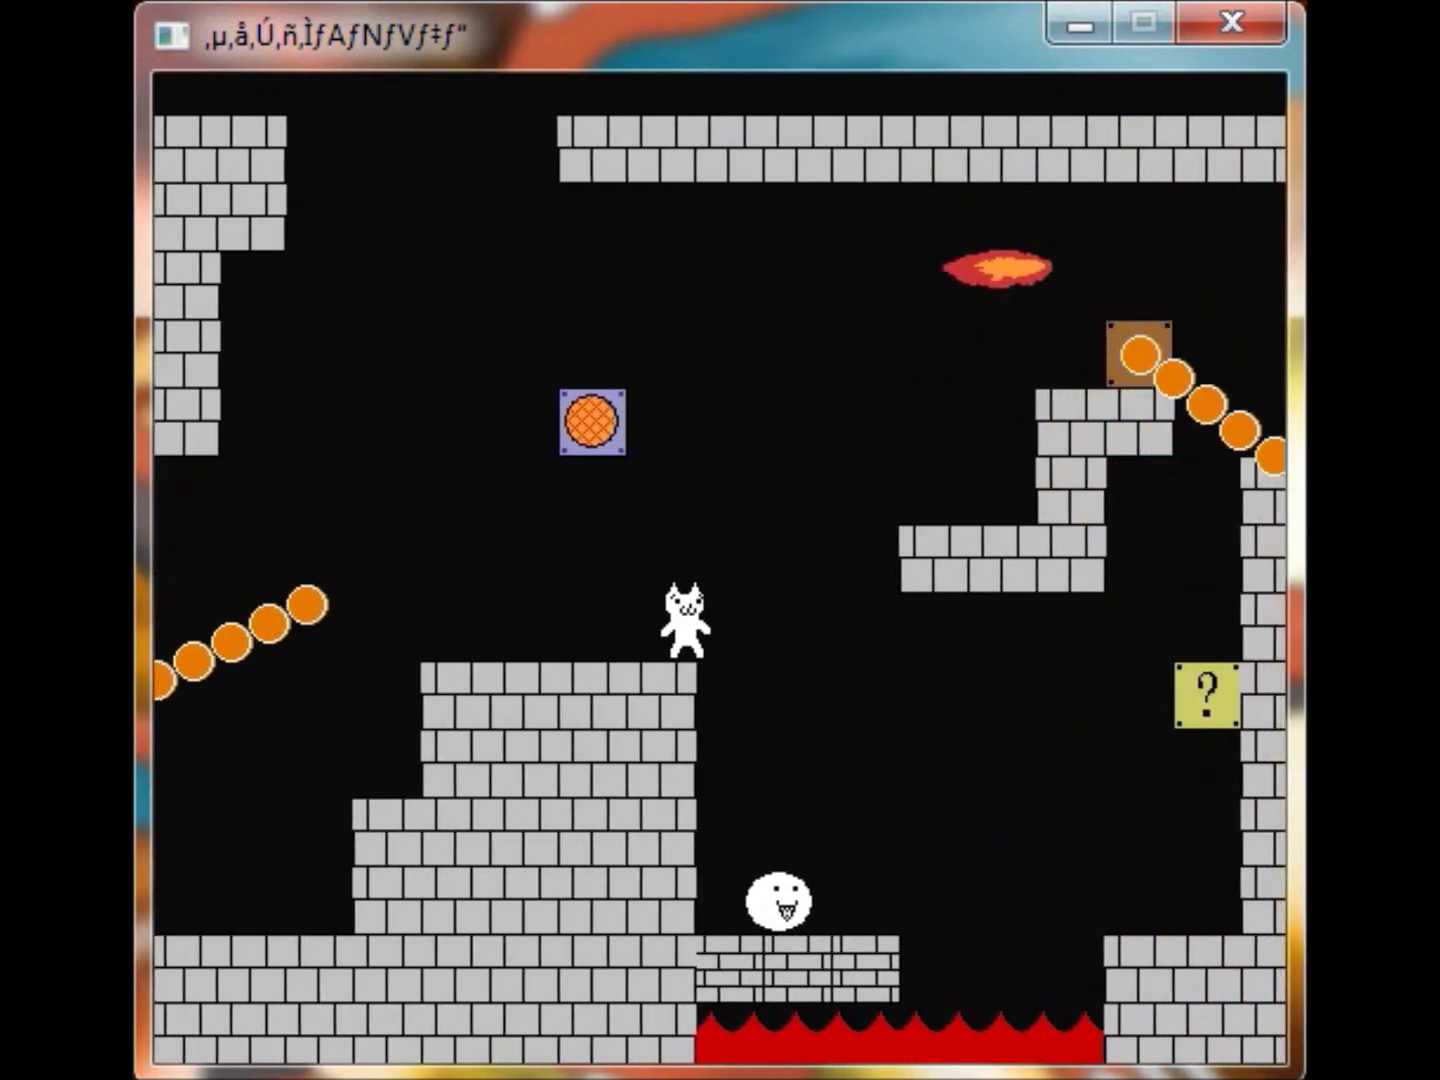
key("Right")
key("Right")
key("Right")
key("Up")
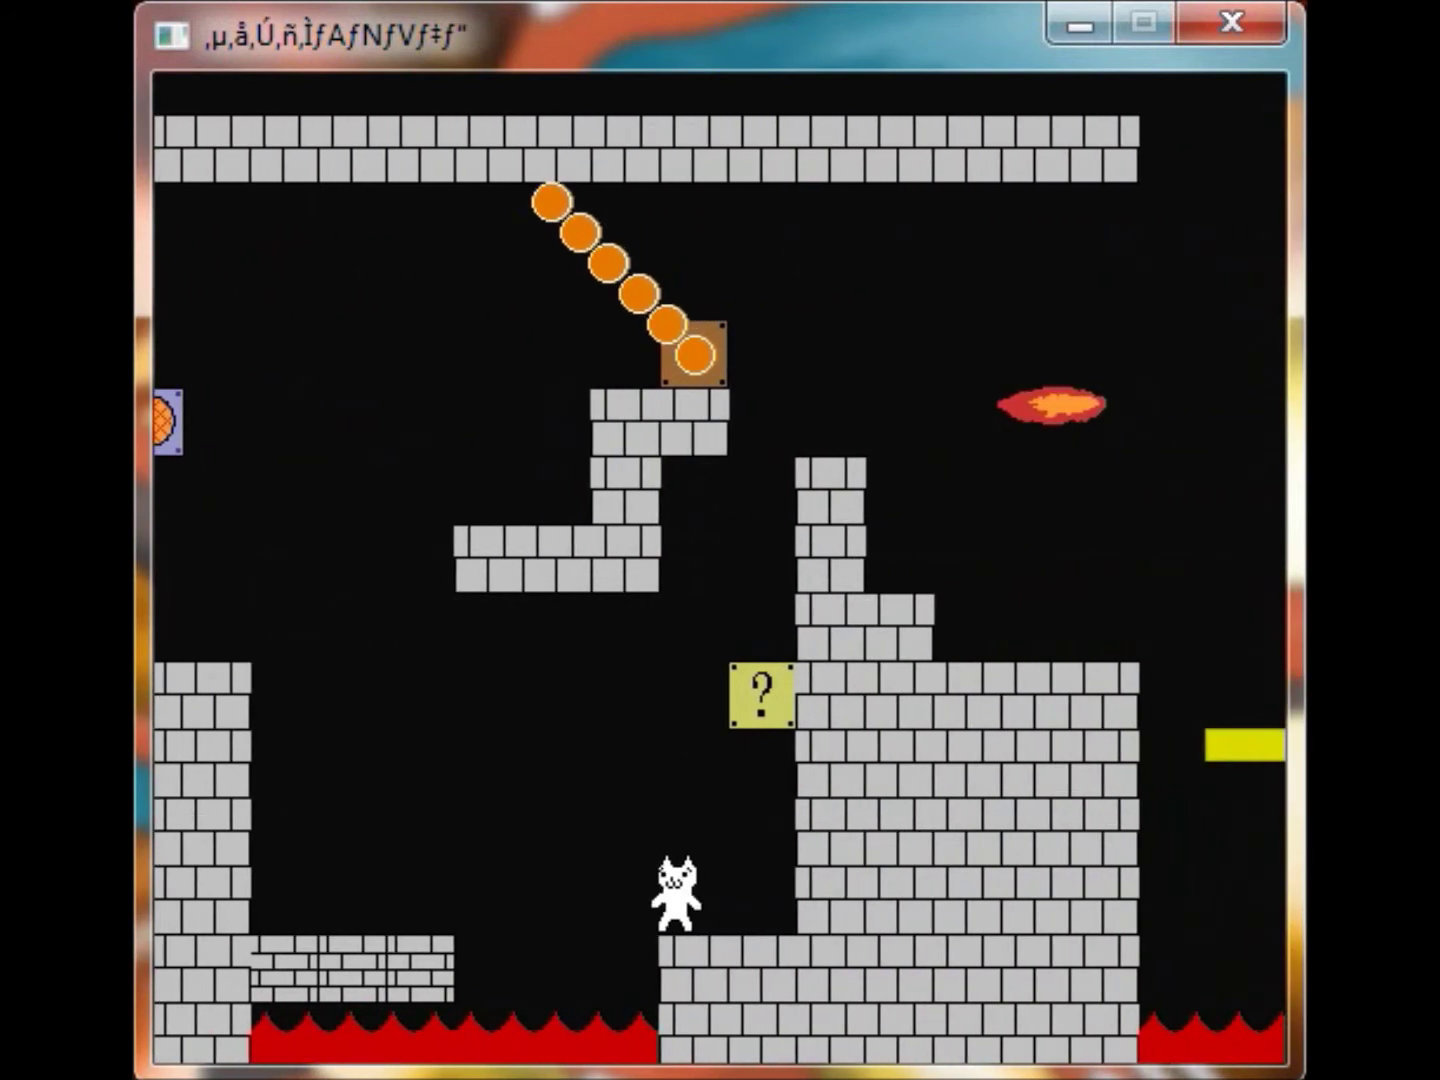
key("Right")
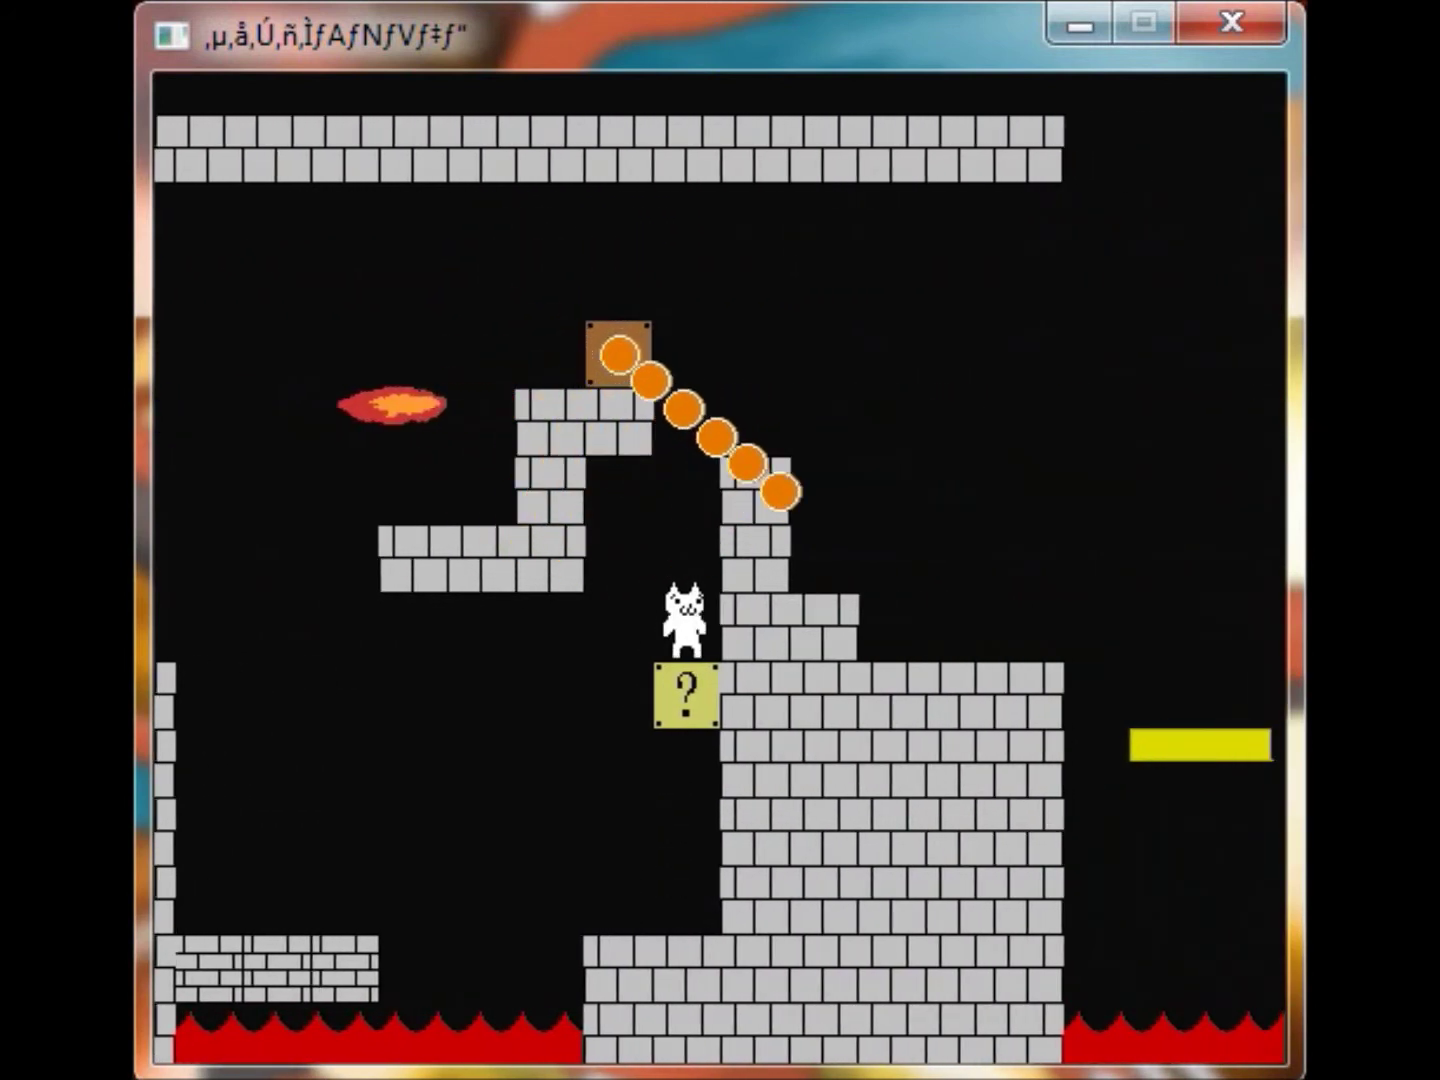
Cross the brick tower onto the yellow lift and past the flame column to the middle pillar
key("Up")
key("Right")
key("Right")
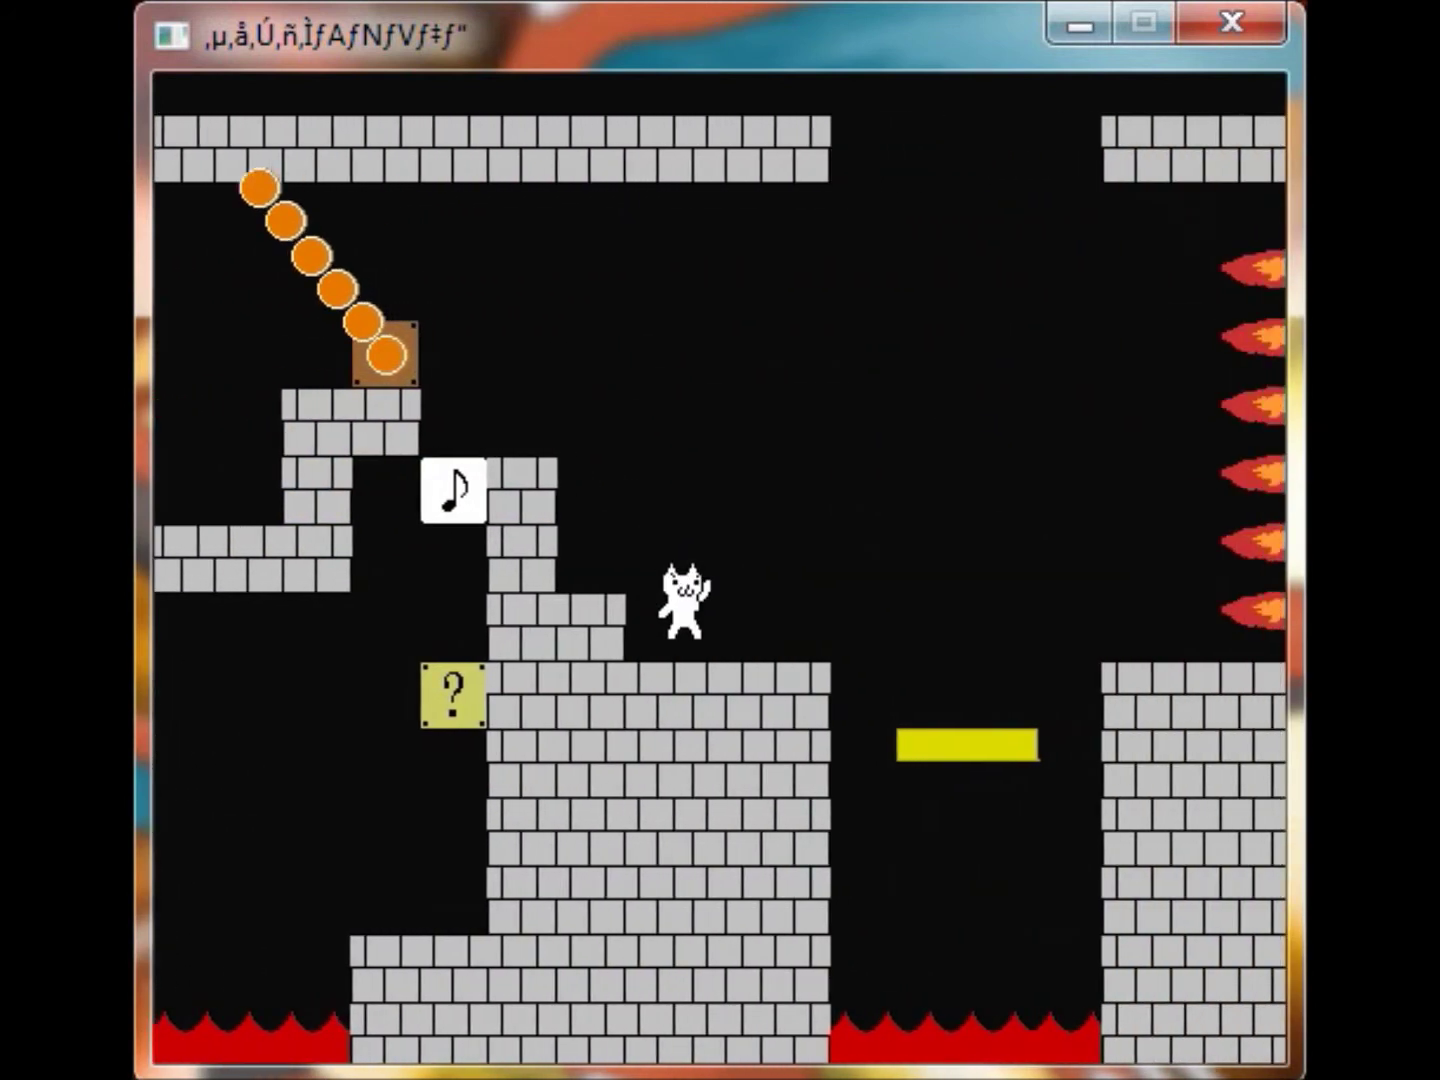
key("Up")
key("Right")
key("Up")
key("Right")
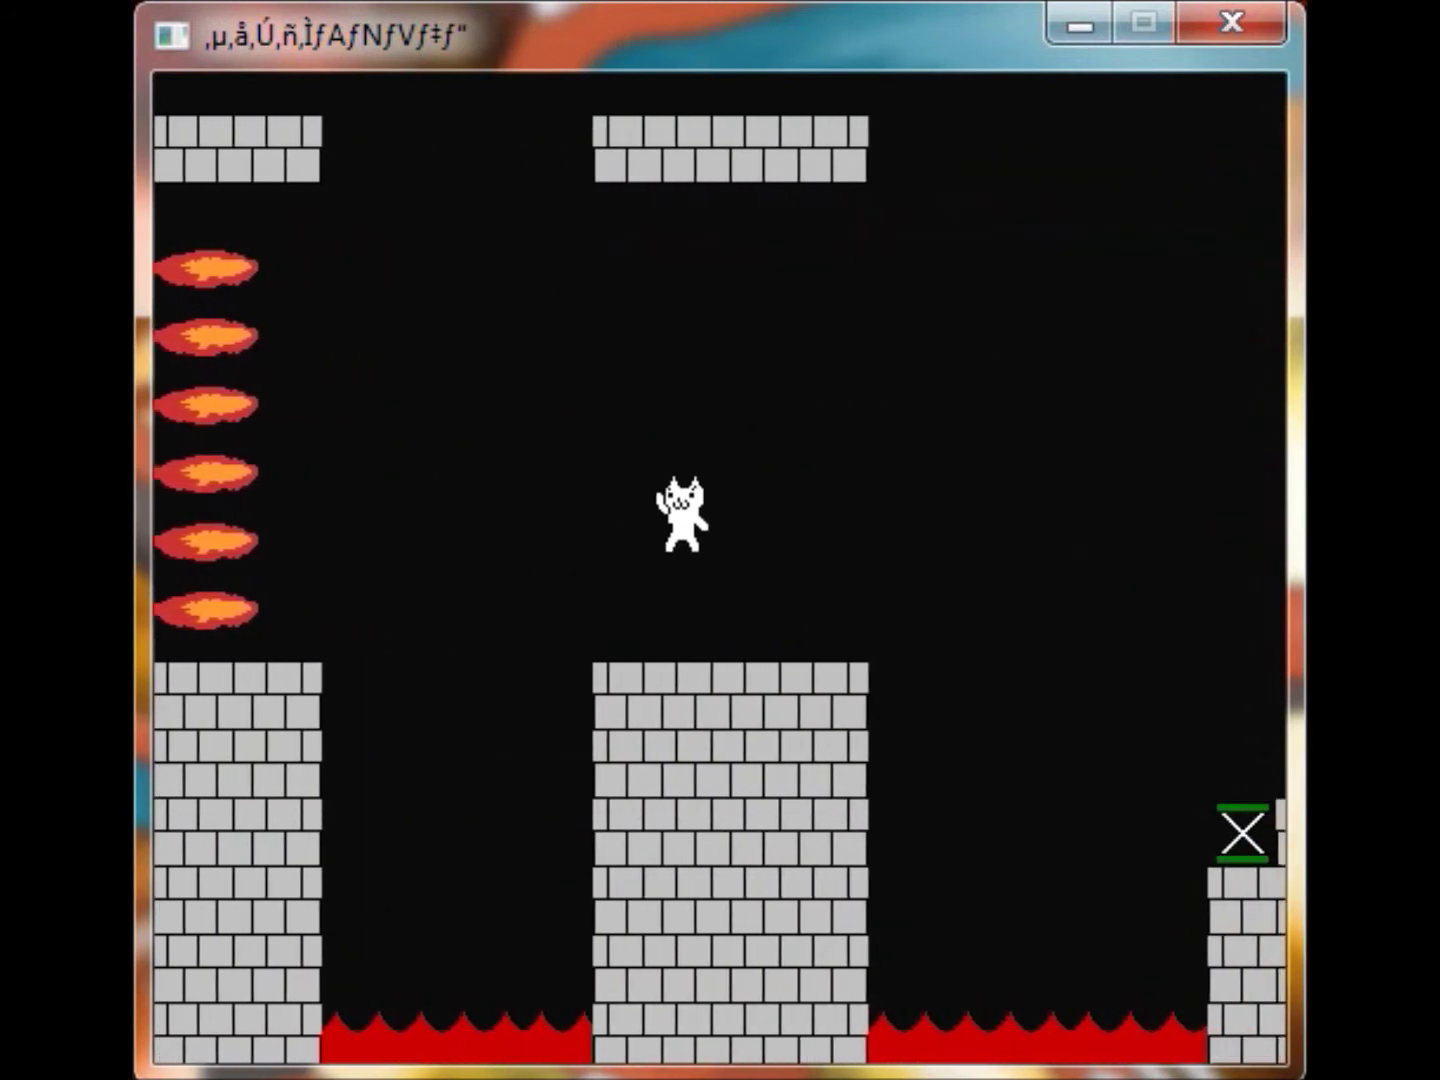
Leap off the pillar over the lava fireballs toward the checkpoint question blocks
key("Right")
key("Up")
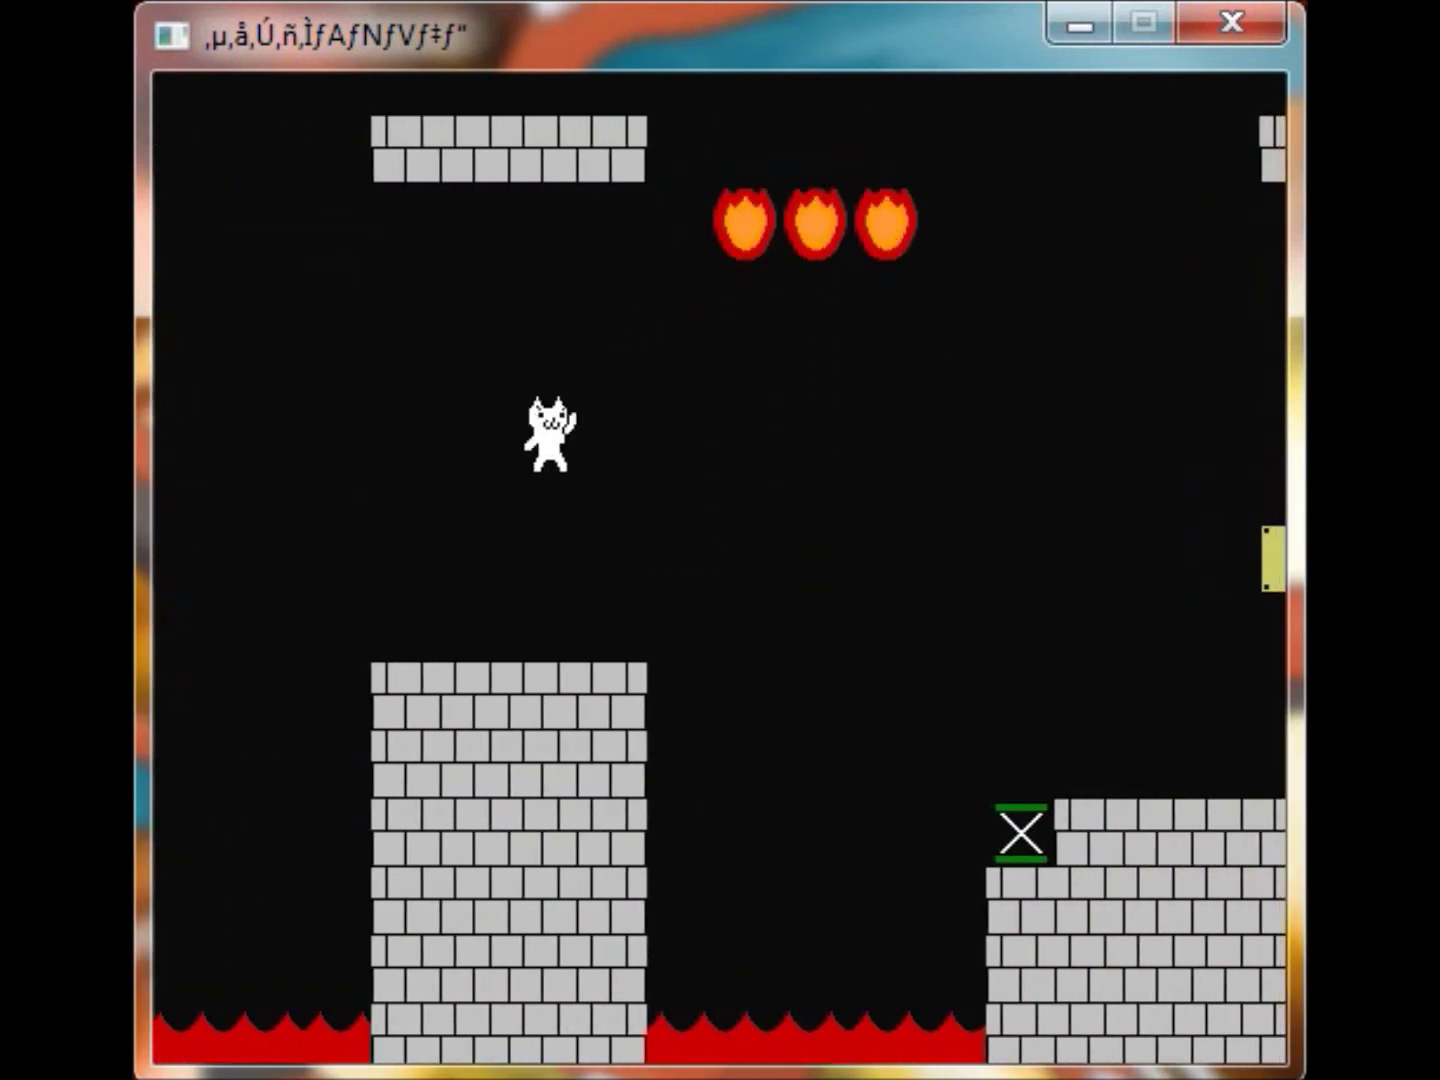
key("Up")
key("Right")
key("Right")
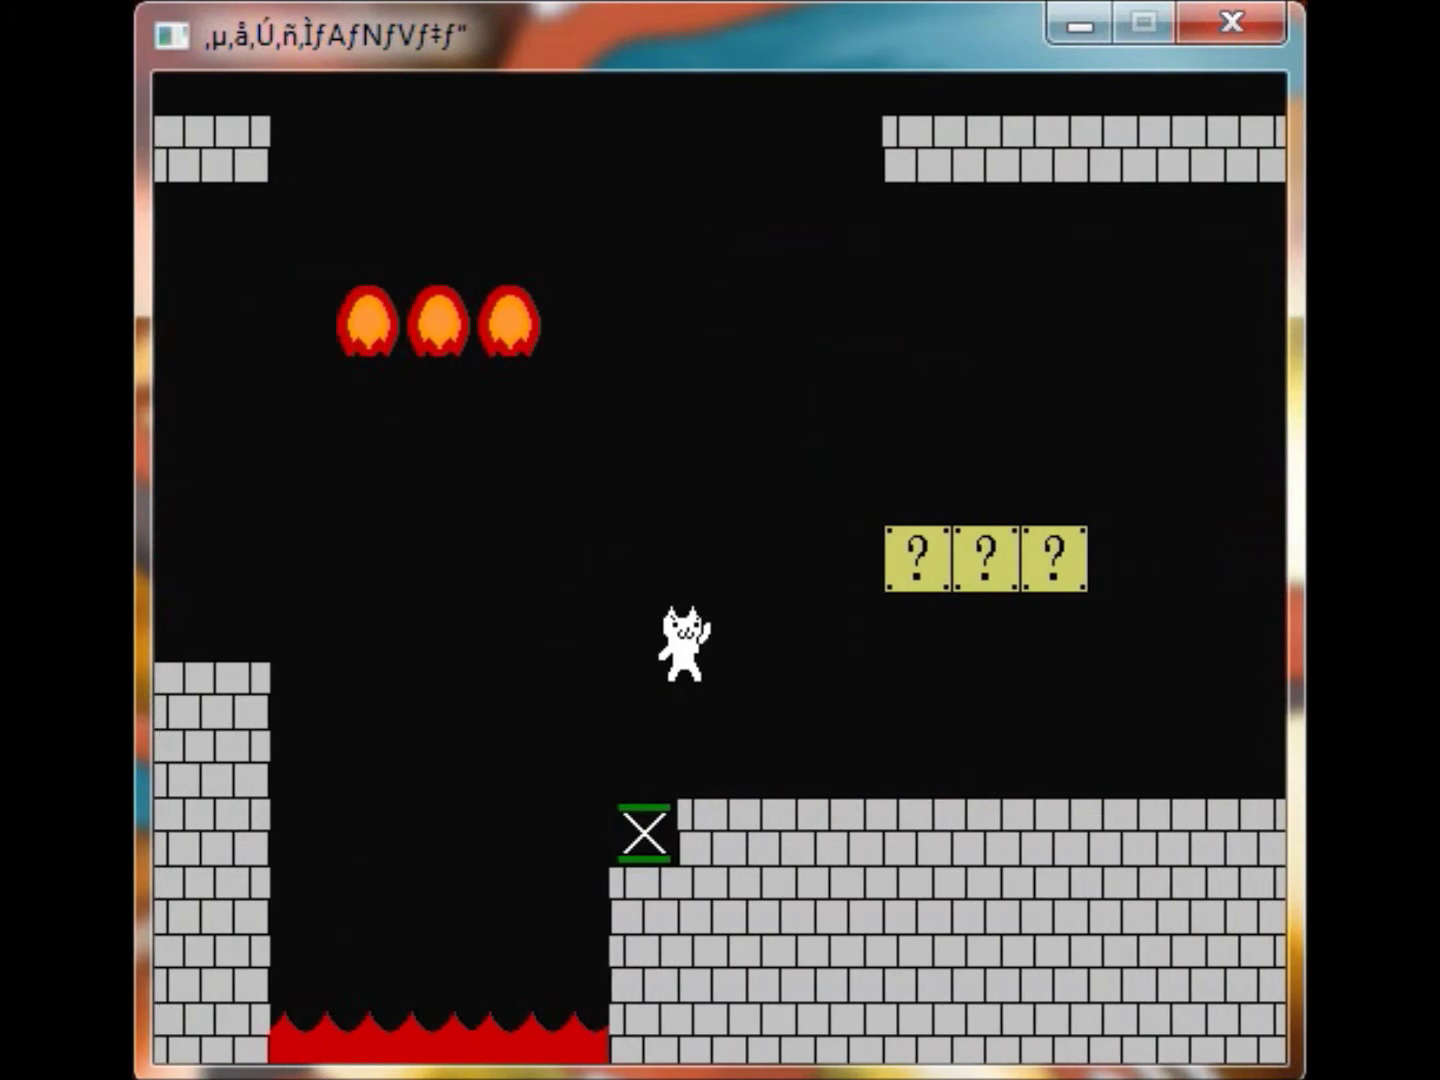
key("Right")
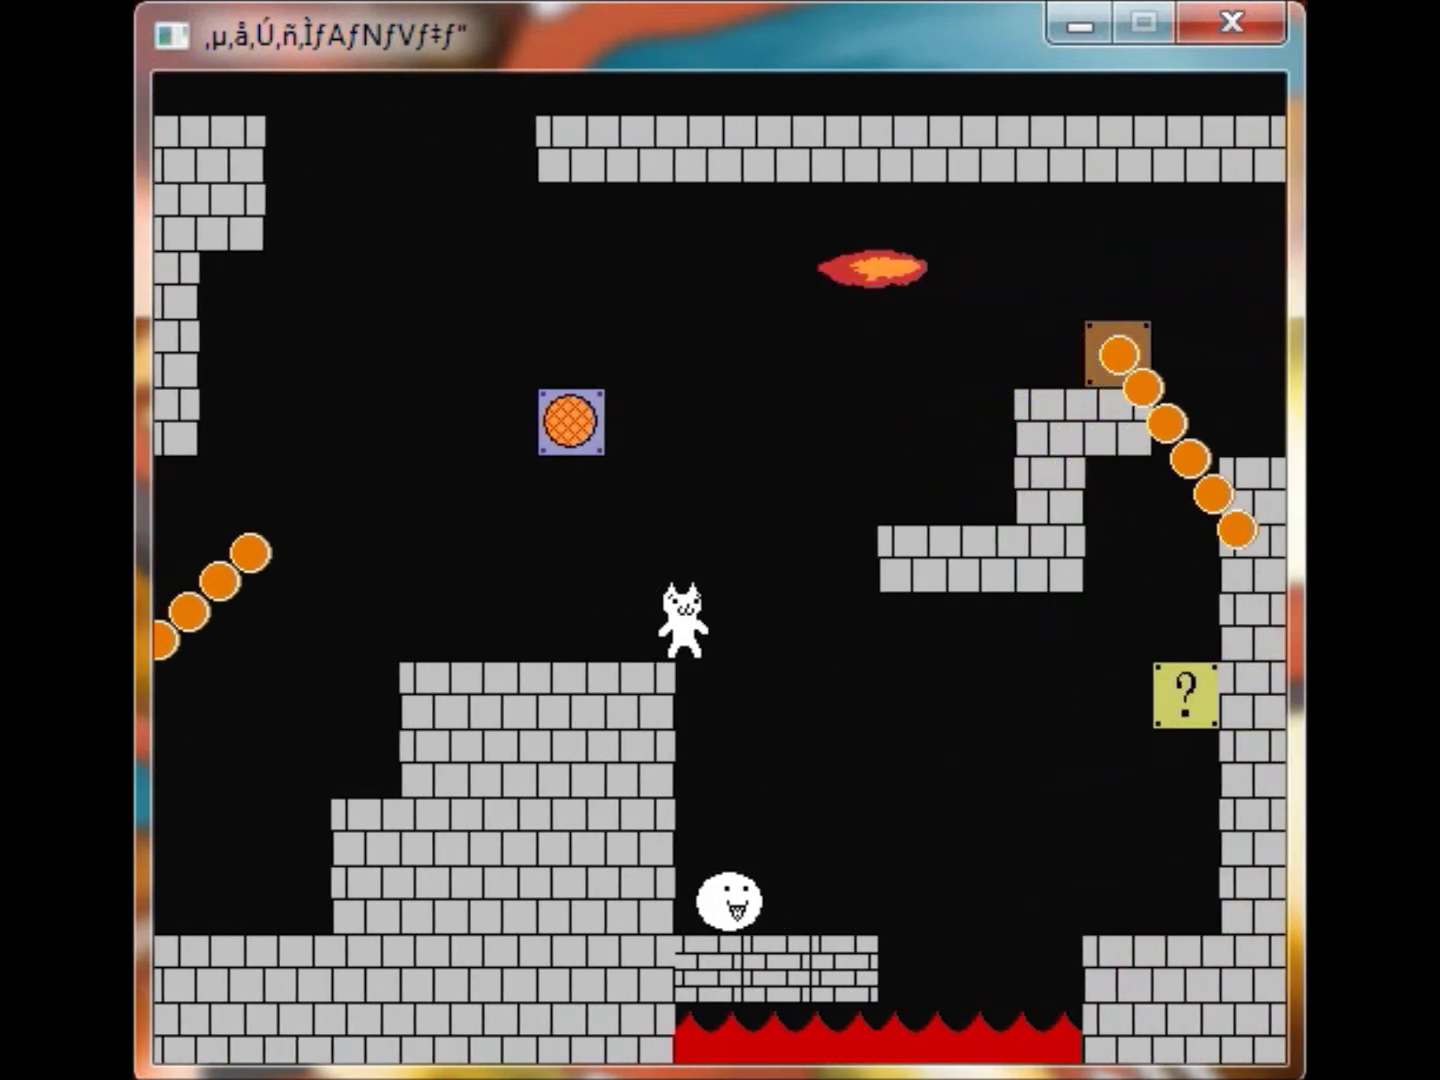
After respawning, pass the first fire bar and flame column, dodging lava fireballs on the pillar
key("Right")
key("Right")
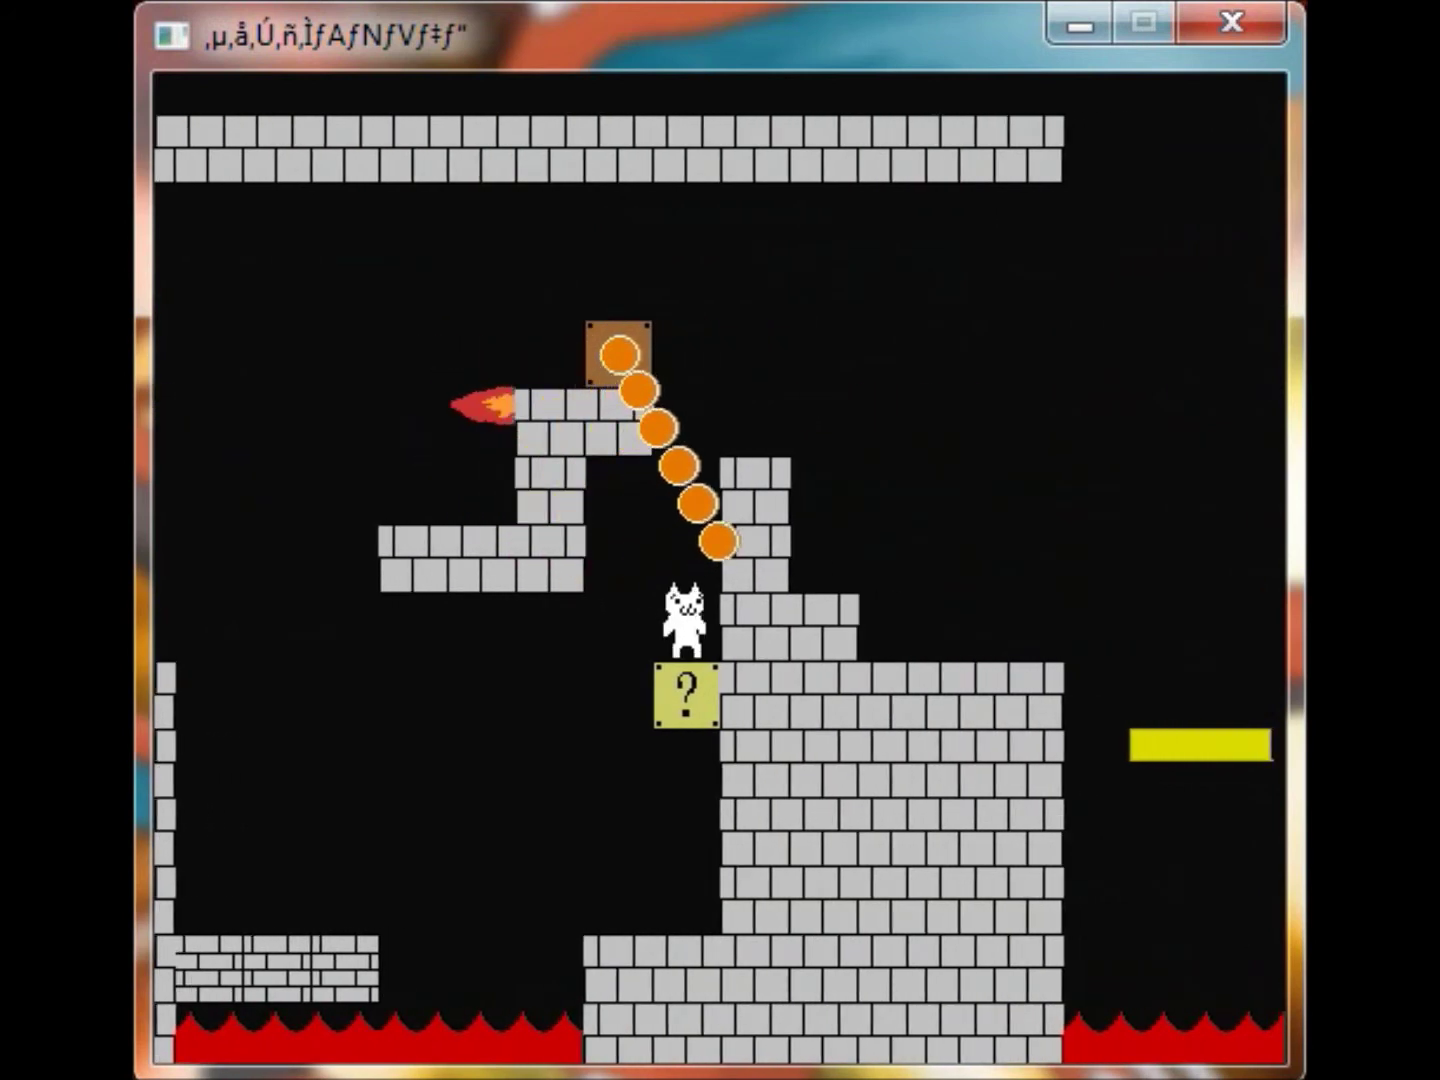
key("Right")
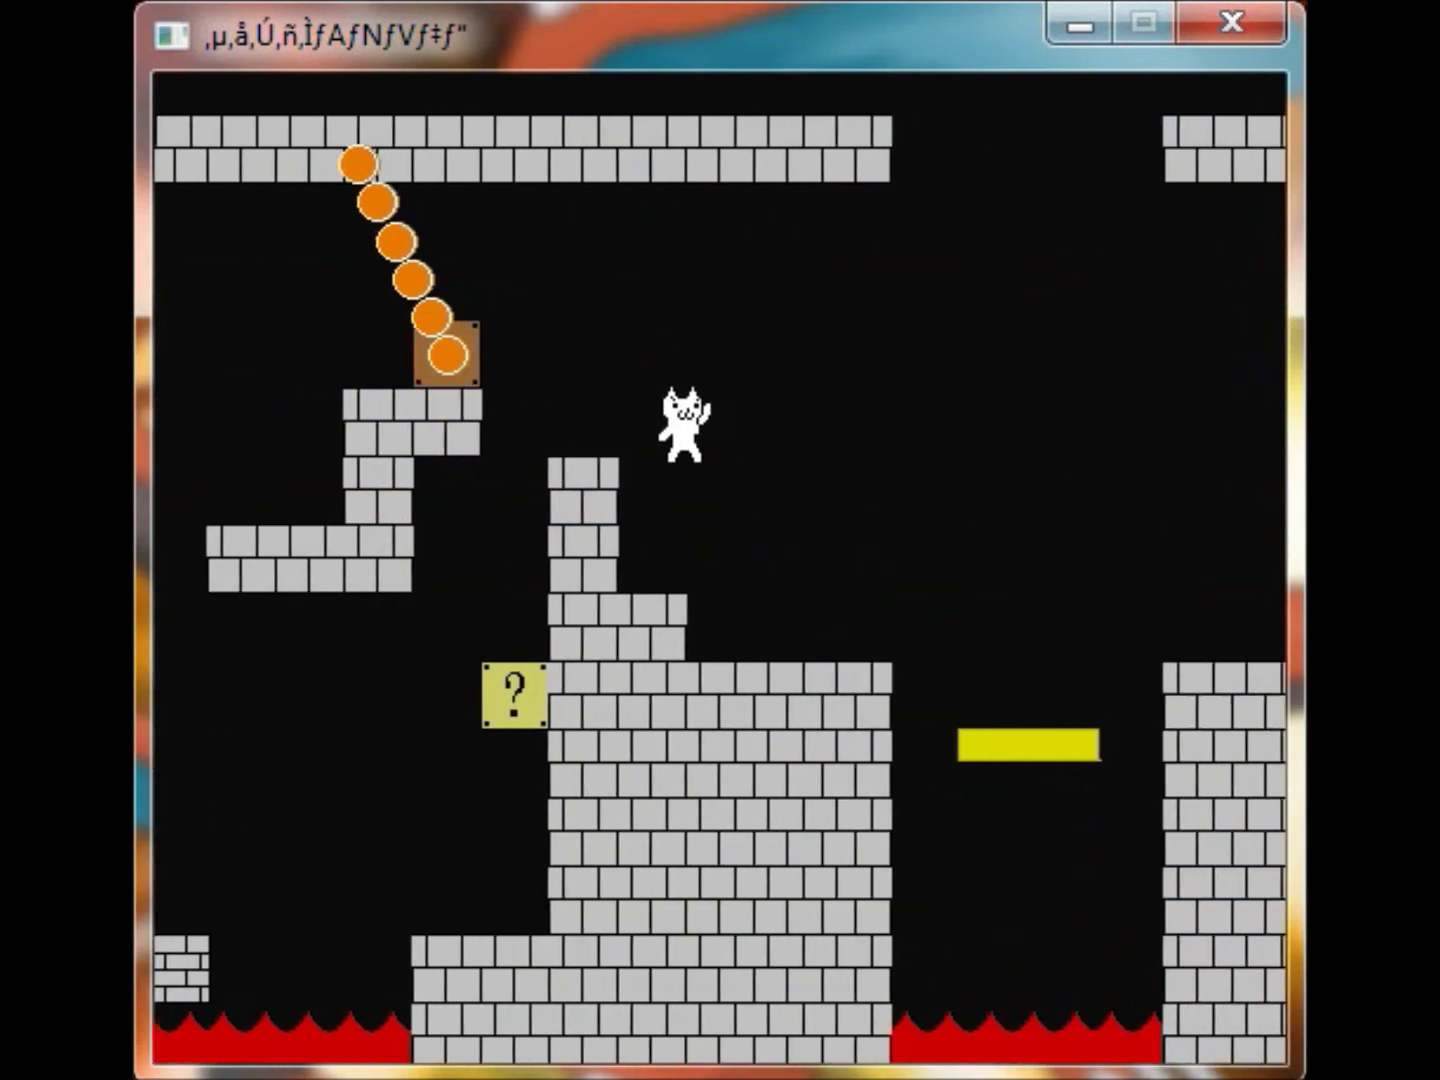
key("Right")
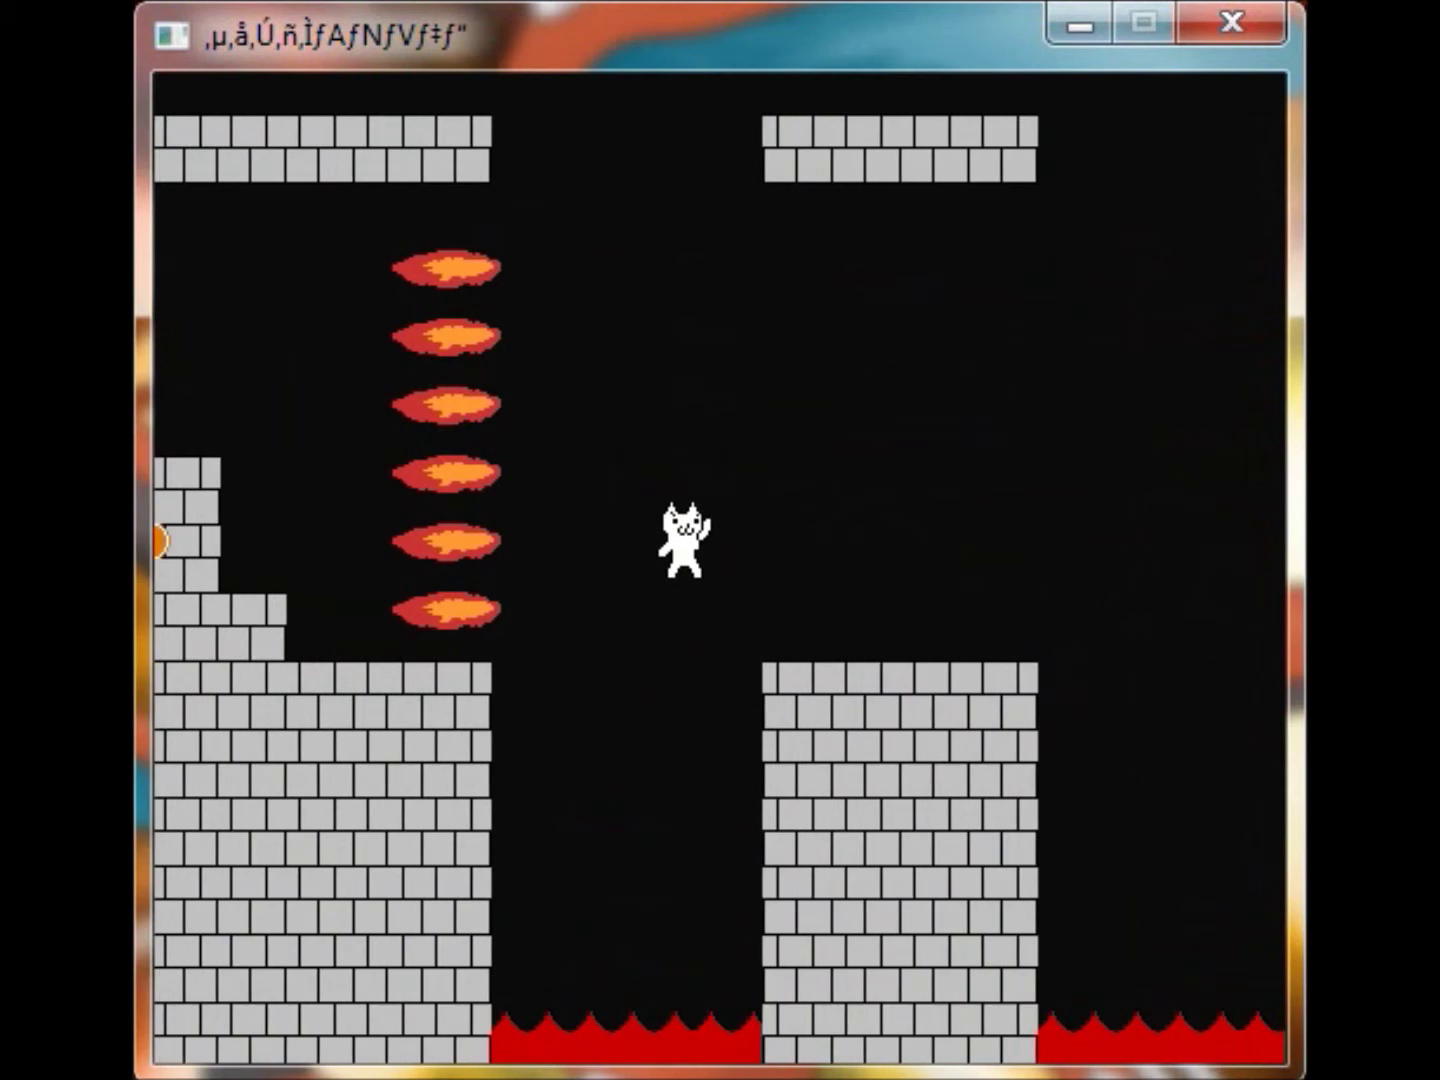
key("Up")
key("Right")
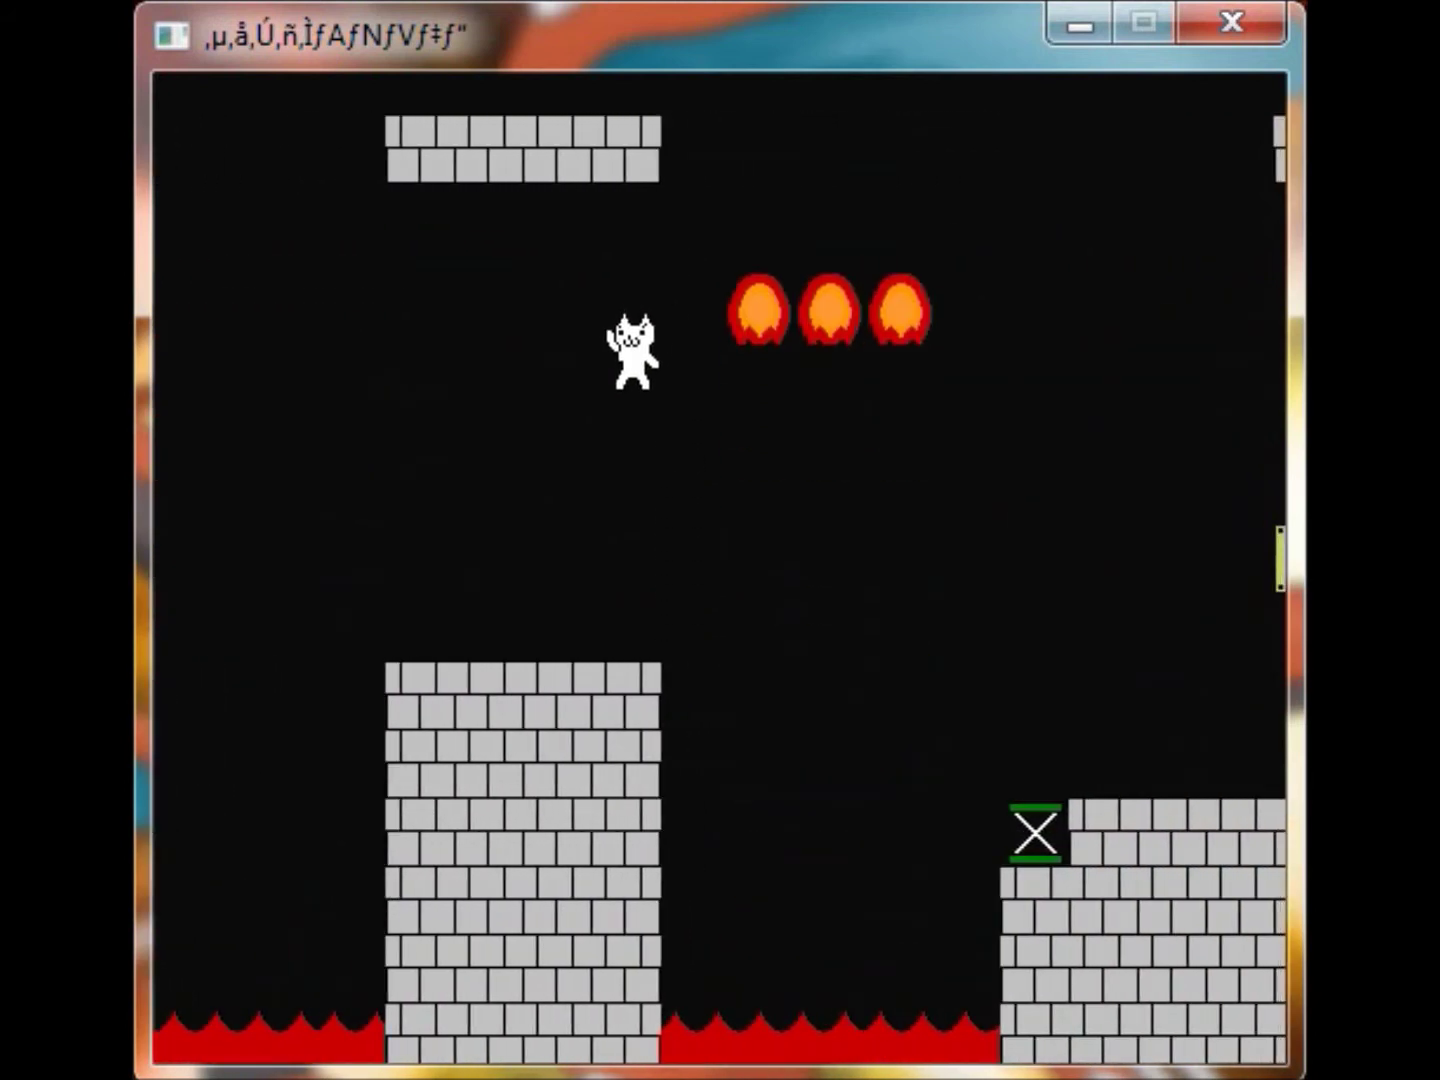
Jump to the lower platform, land on the question blocks, and drop onto the brick platform
key("Up")
key("Right")
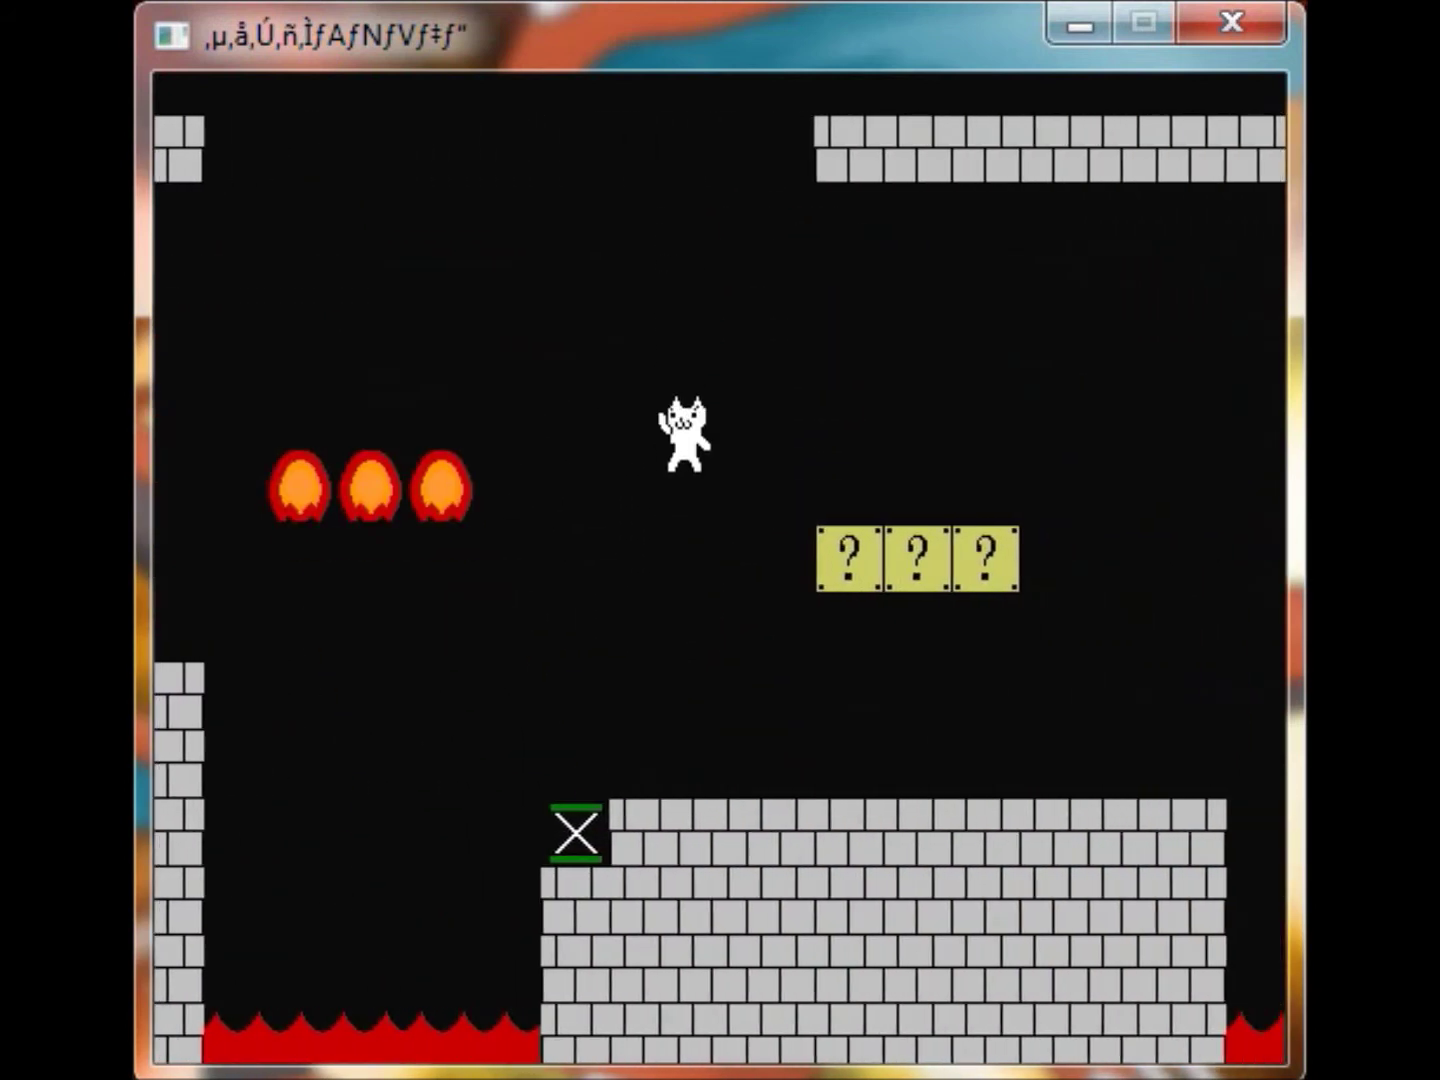
key("Up")
key("Right")
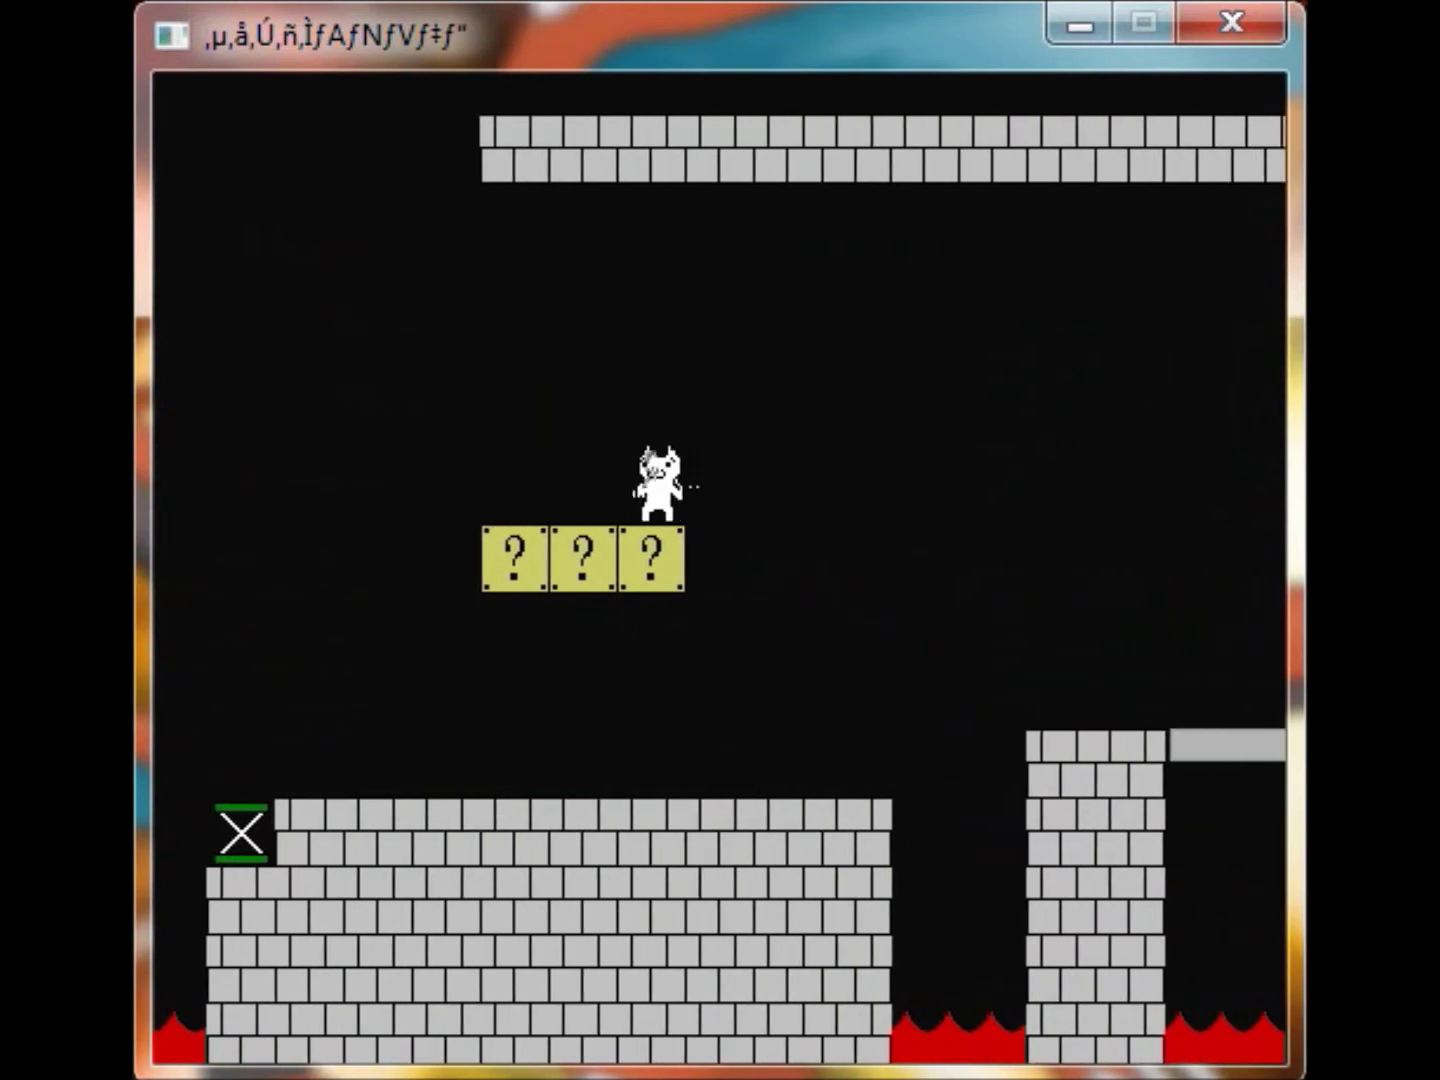
key("Up")
key("Right")
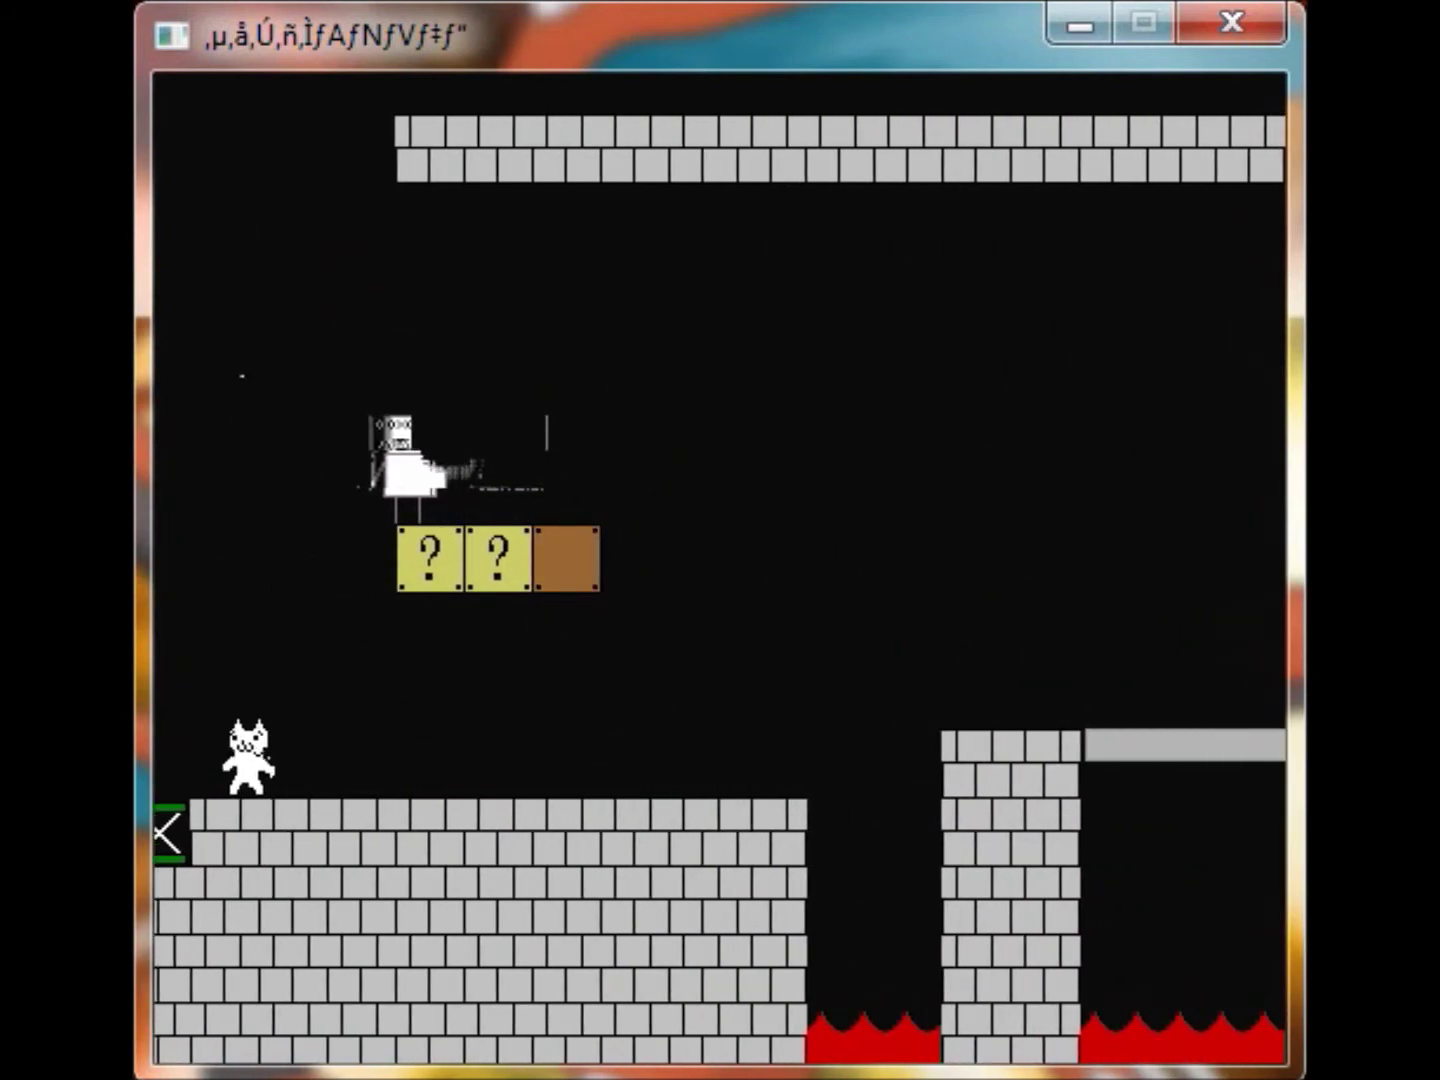
Back away from the enemy above the blocks, then jump right over the lava pit
key("Left")
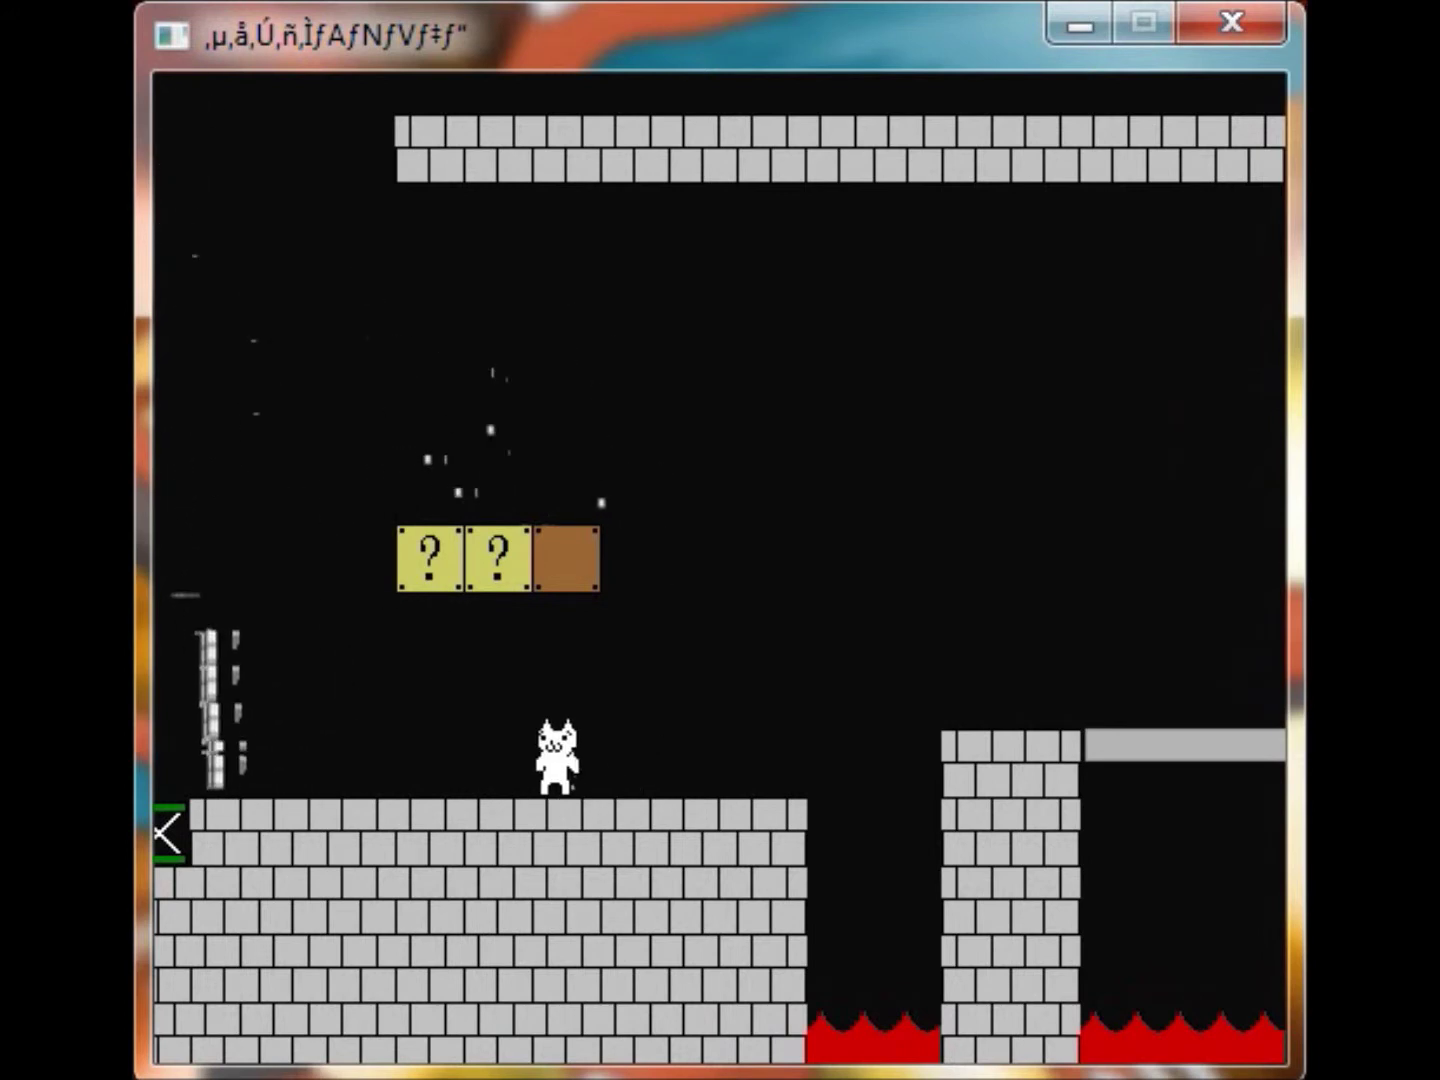
key("Up")
key("Right")
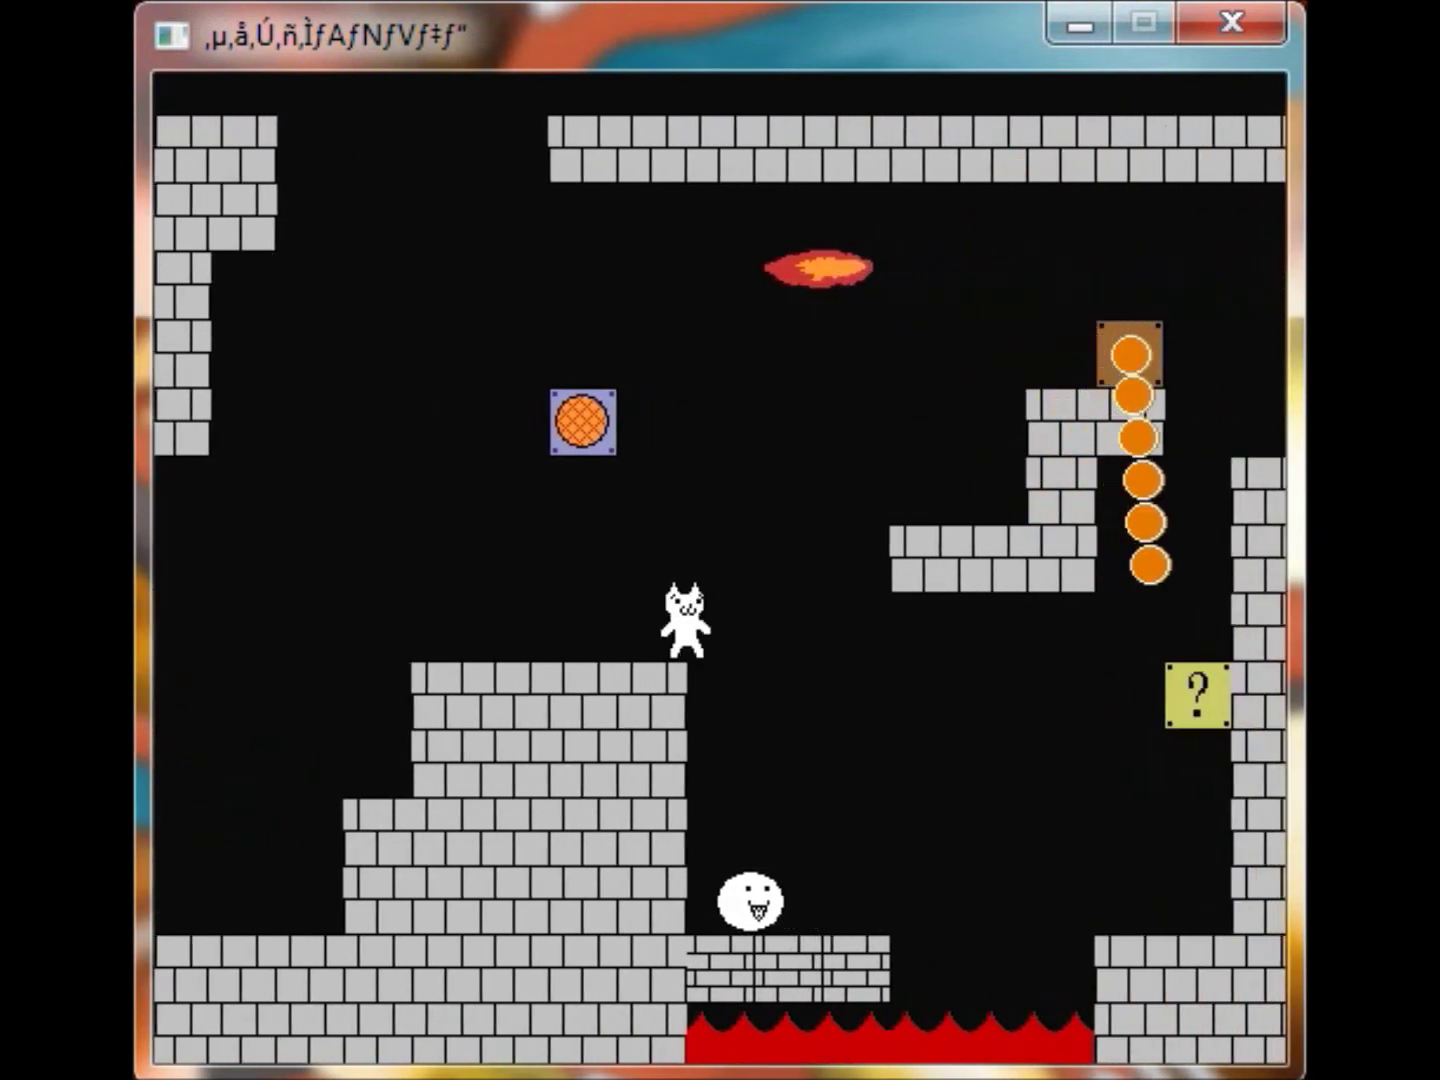
From the restart point, reach the yellow moving platform and jump over the lava gap
key("Right")
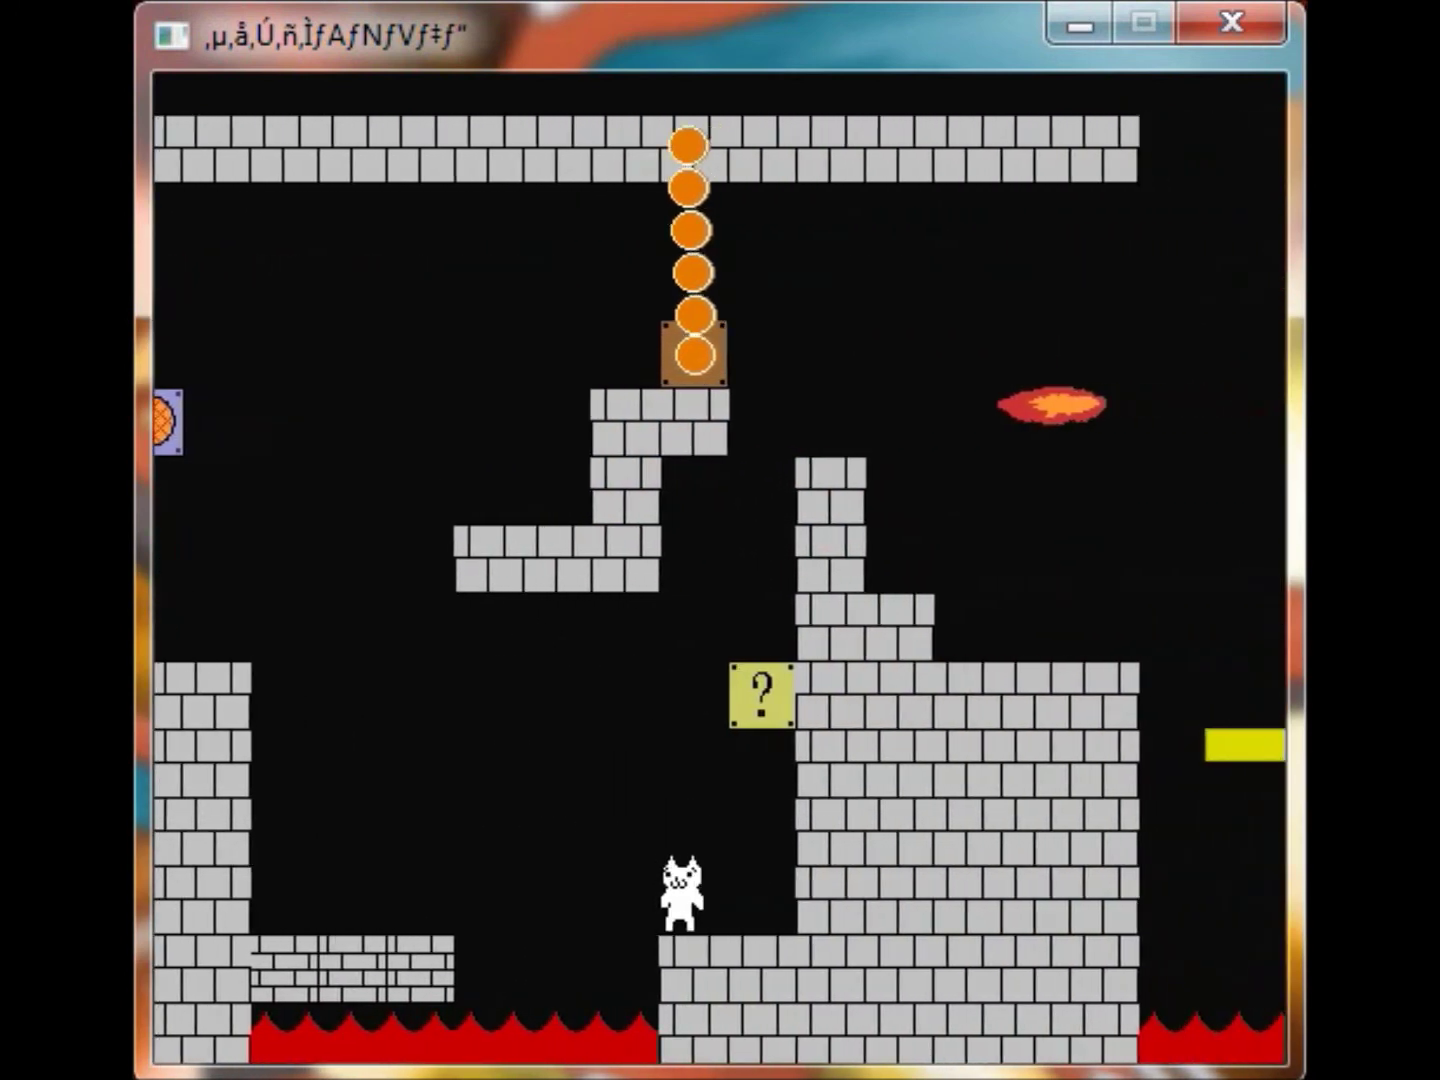
key("Up")
key("Right")
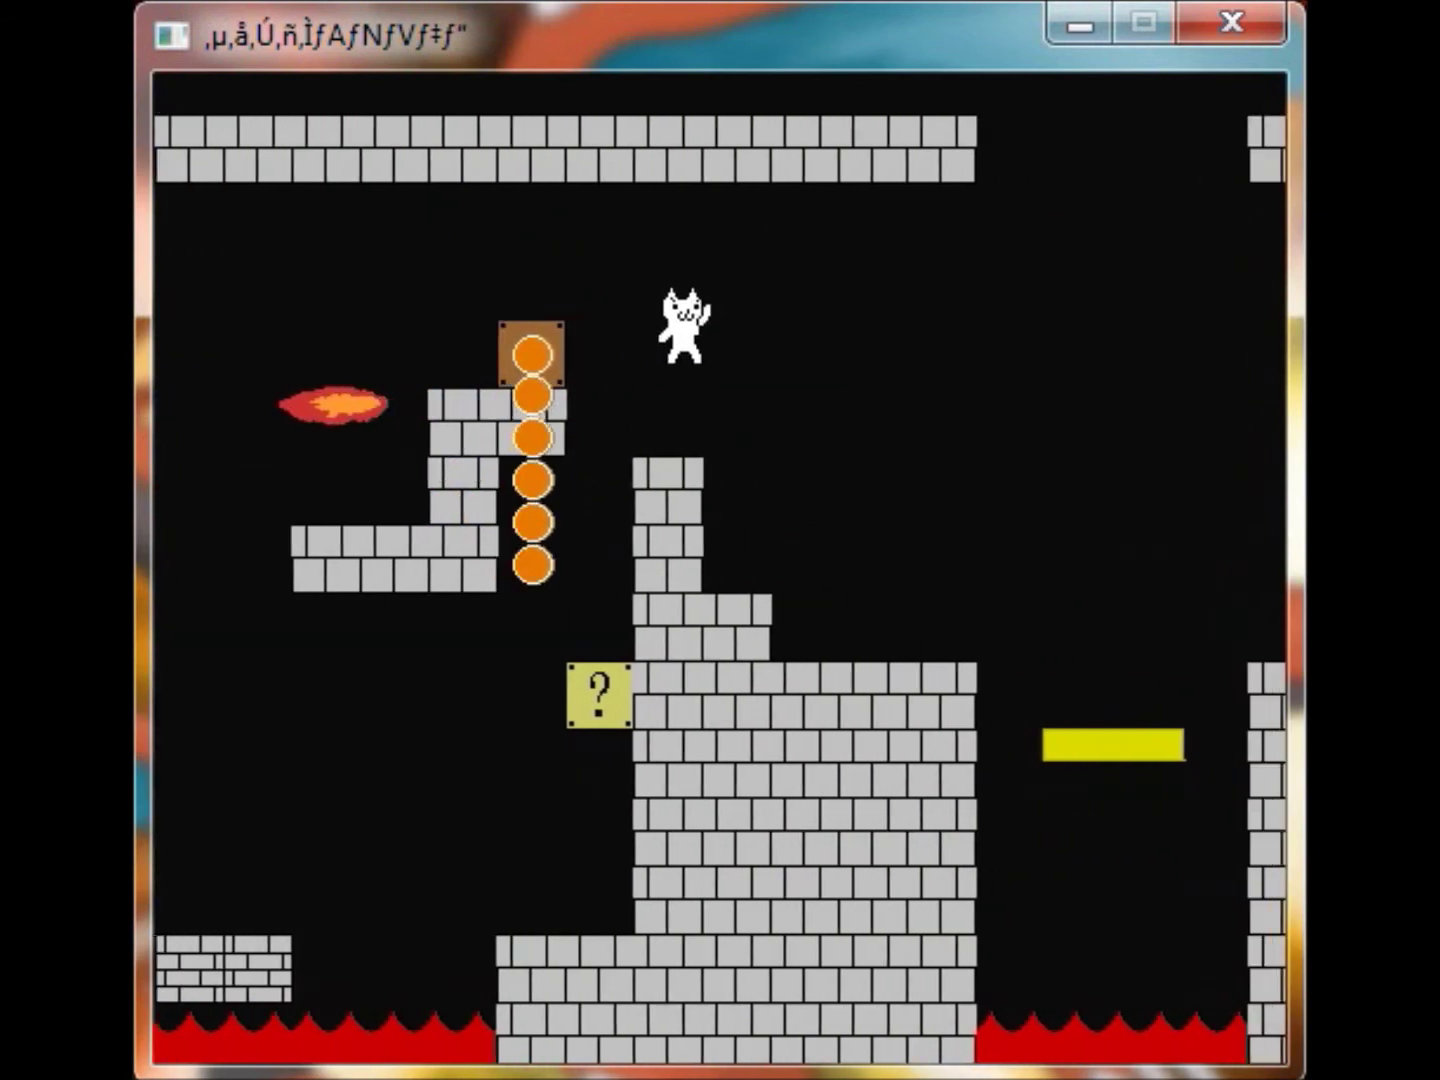
key("Up")
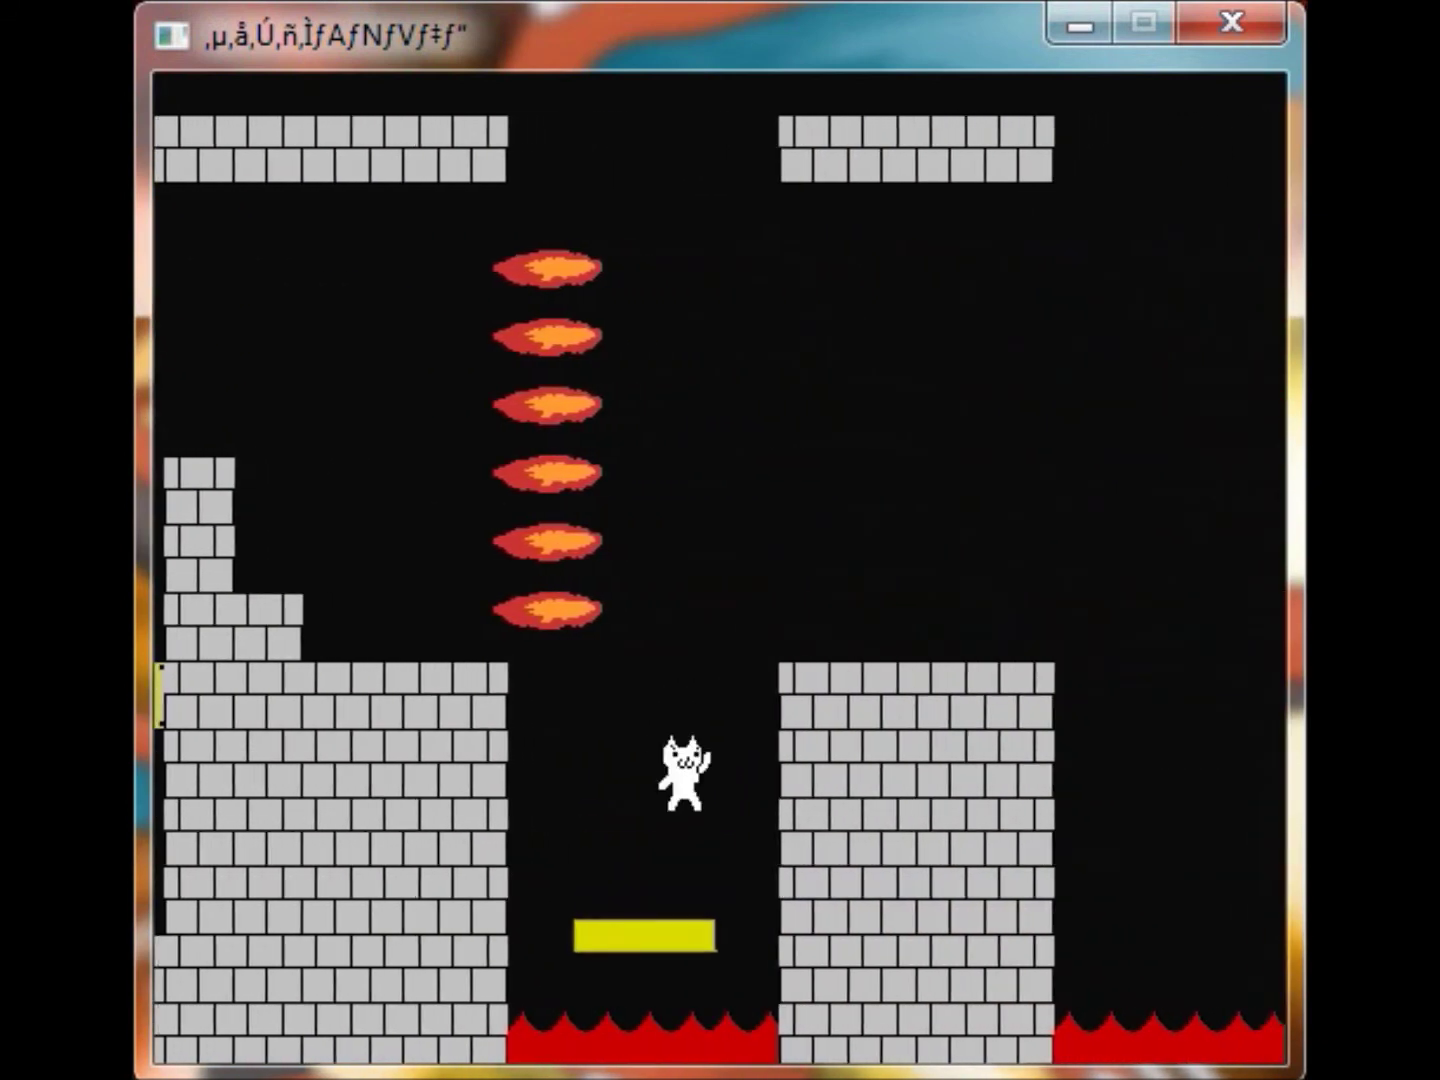
key("Right")
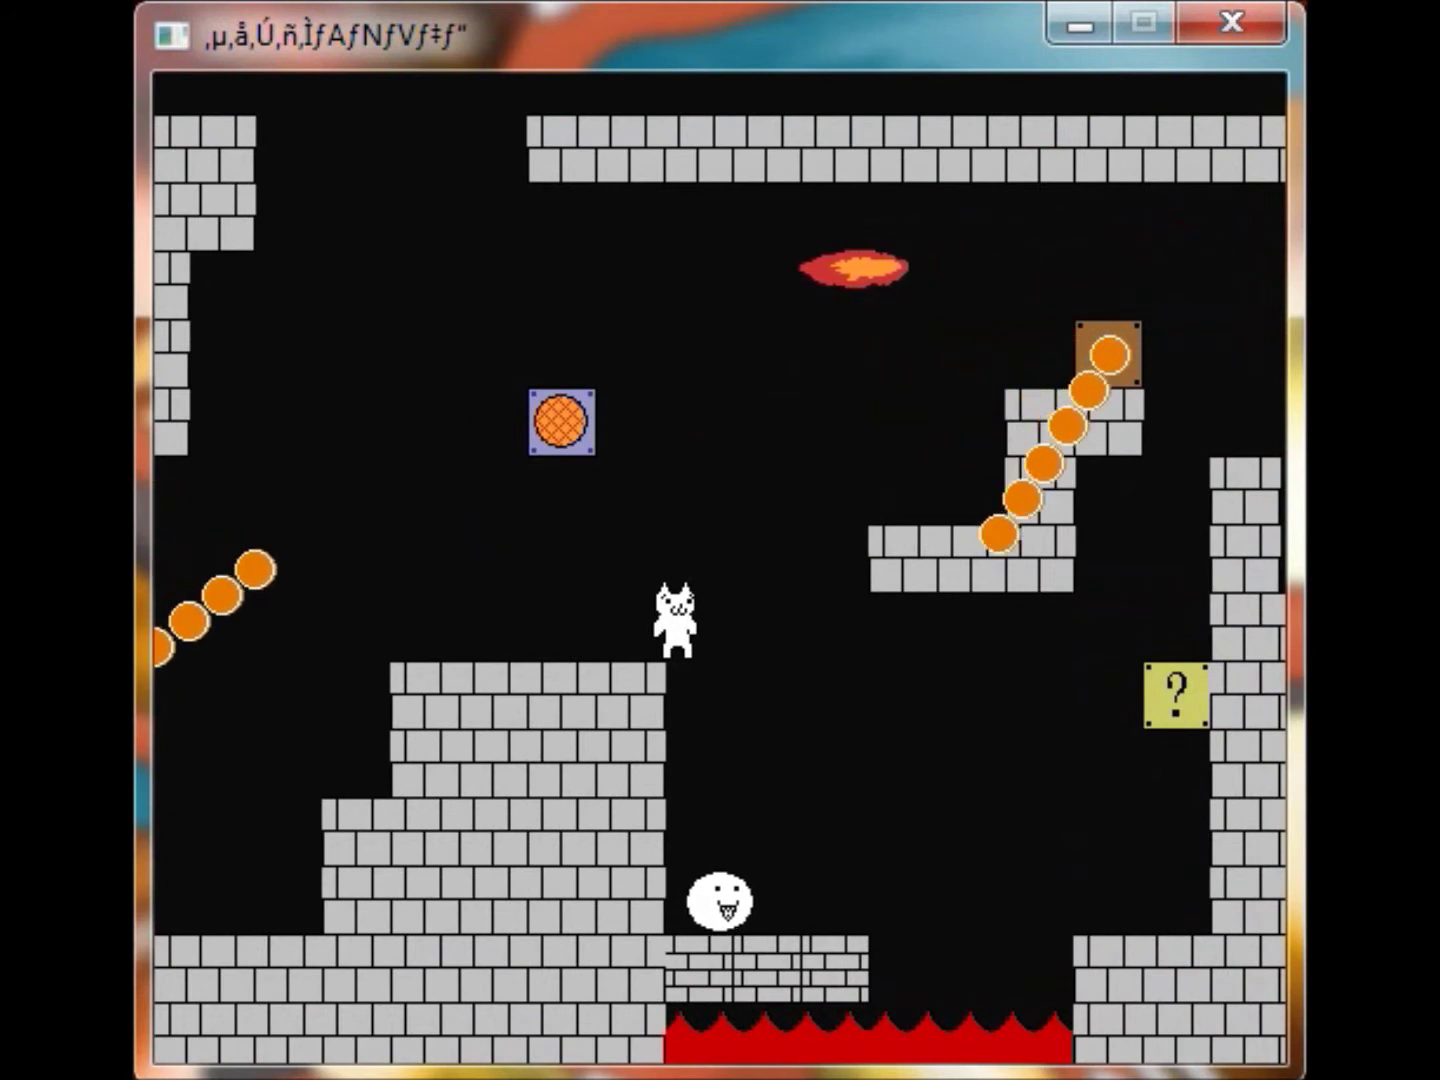
Jump the gap onto the question block, climb the brick tower, and die in the flames
key("Right")
key("Up")
key("Right")
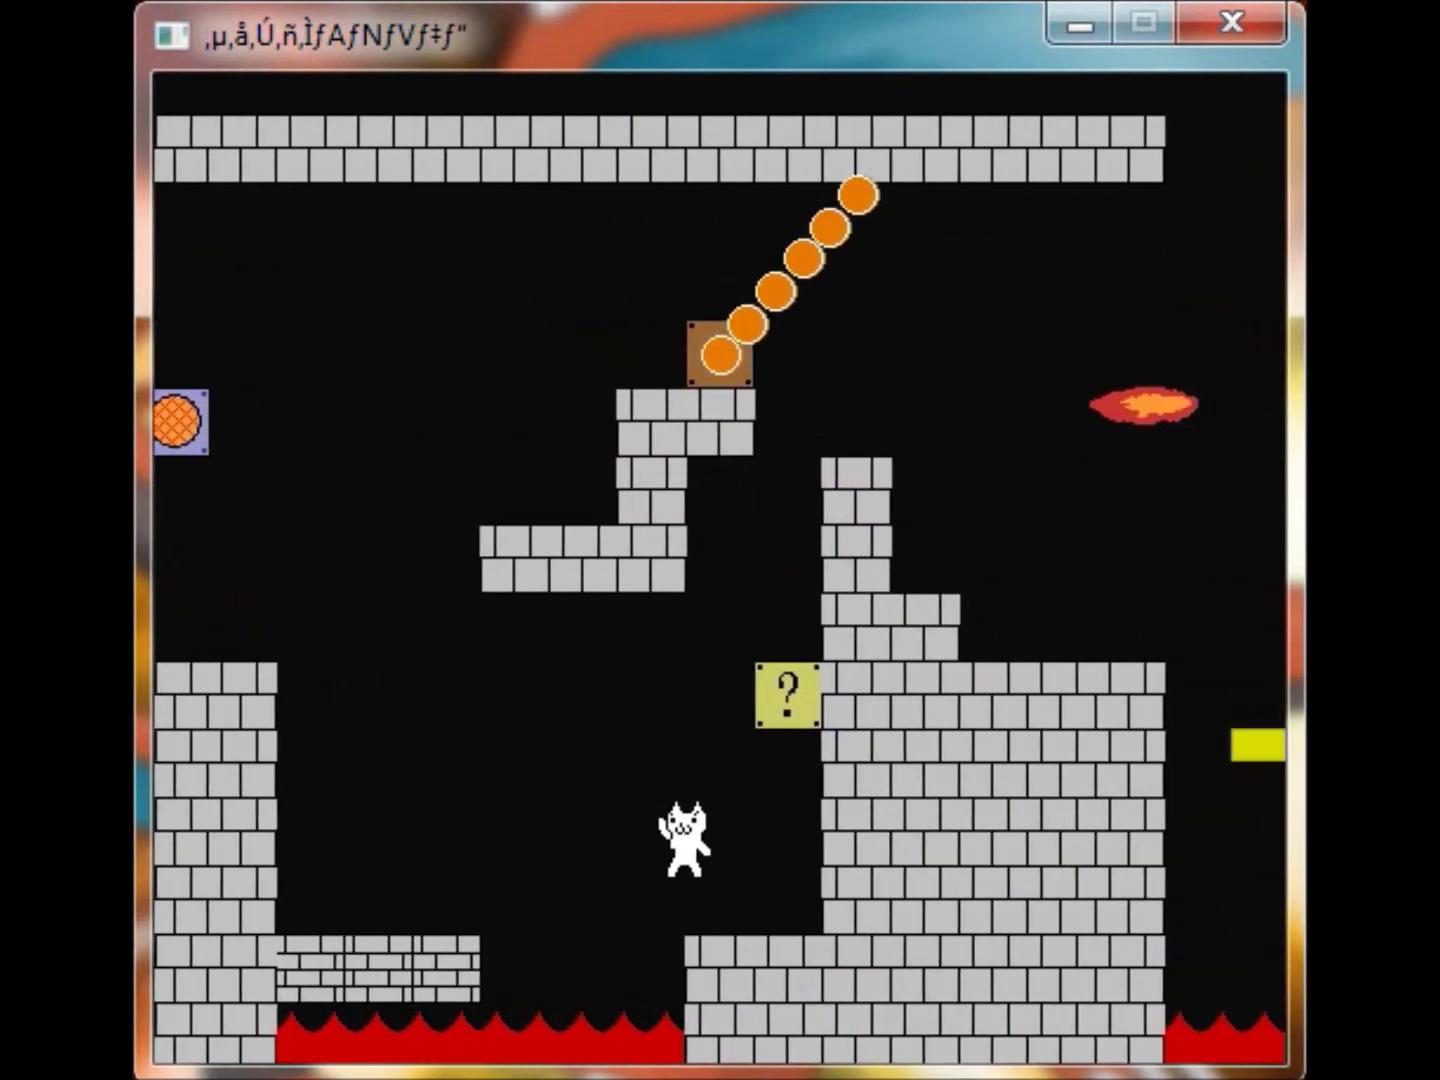
key("Up")
key("Up")
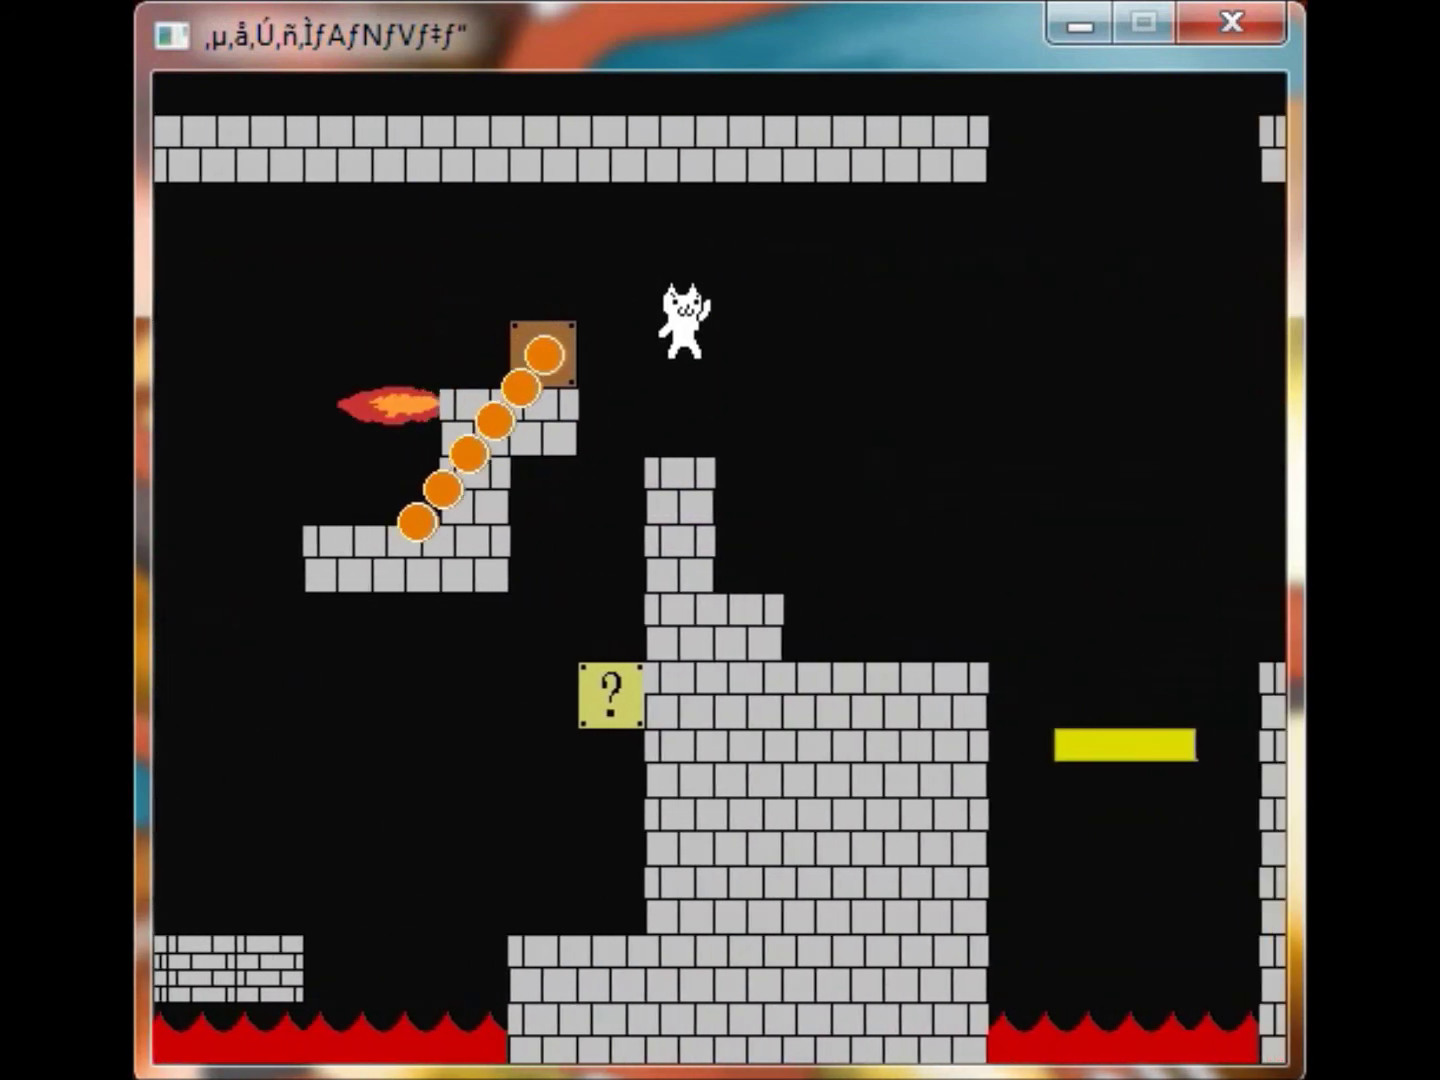
key("Right")
key("Up")
key("Left")
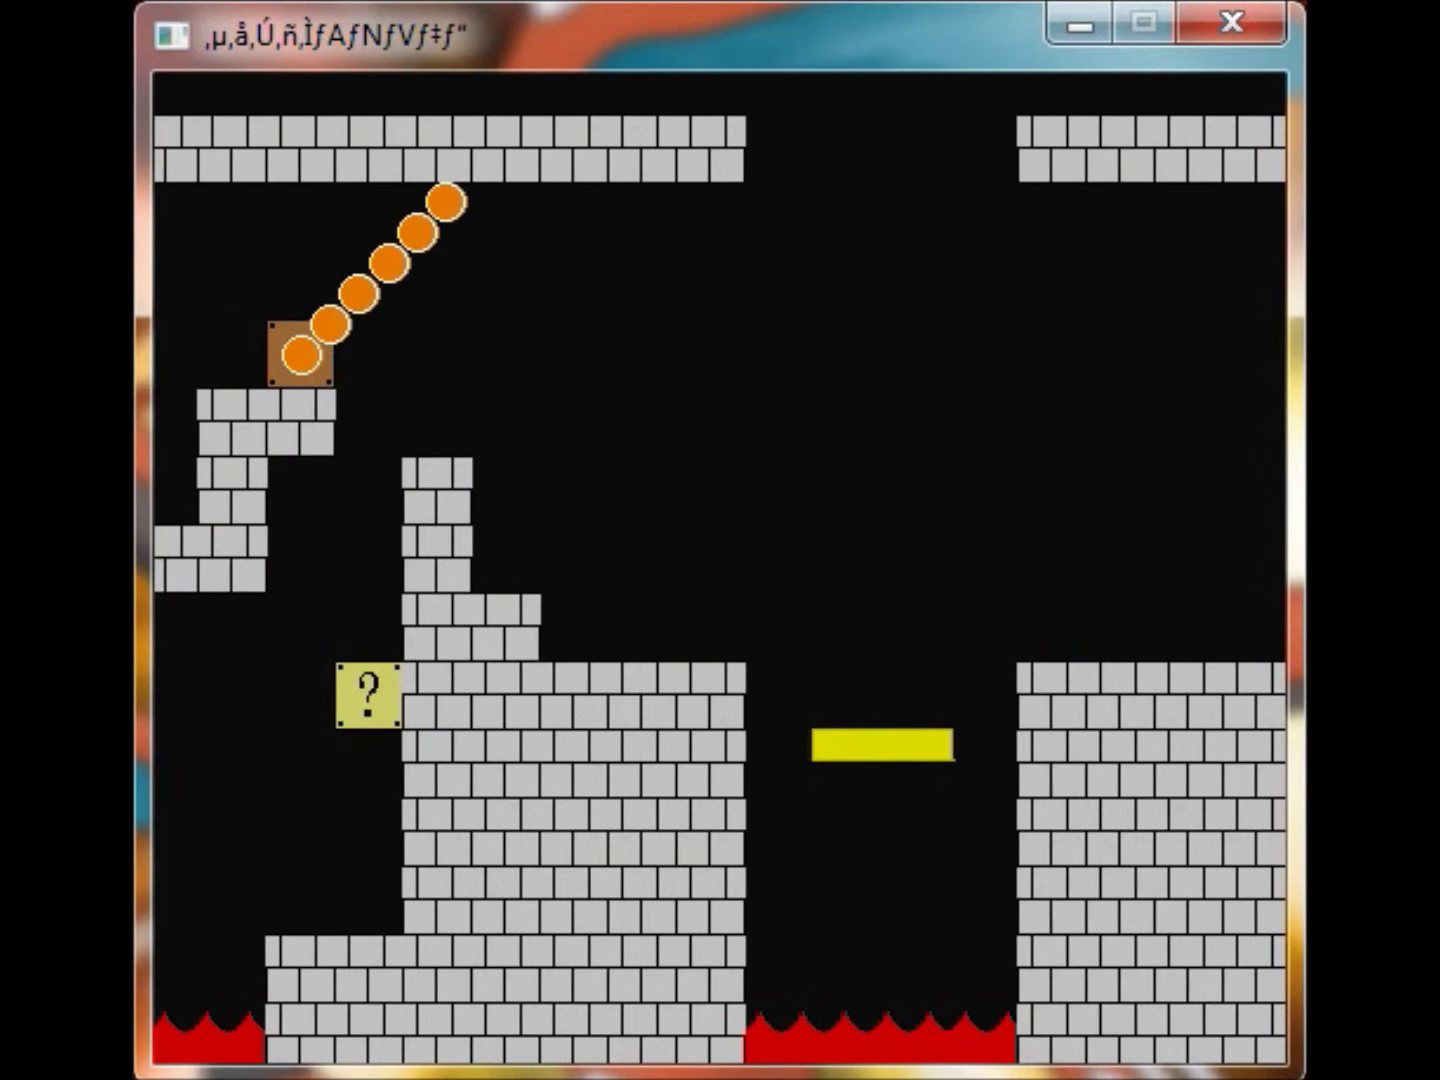
After restarting, run past the question block onto the falling yellow platform
key("Right")
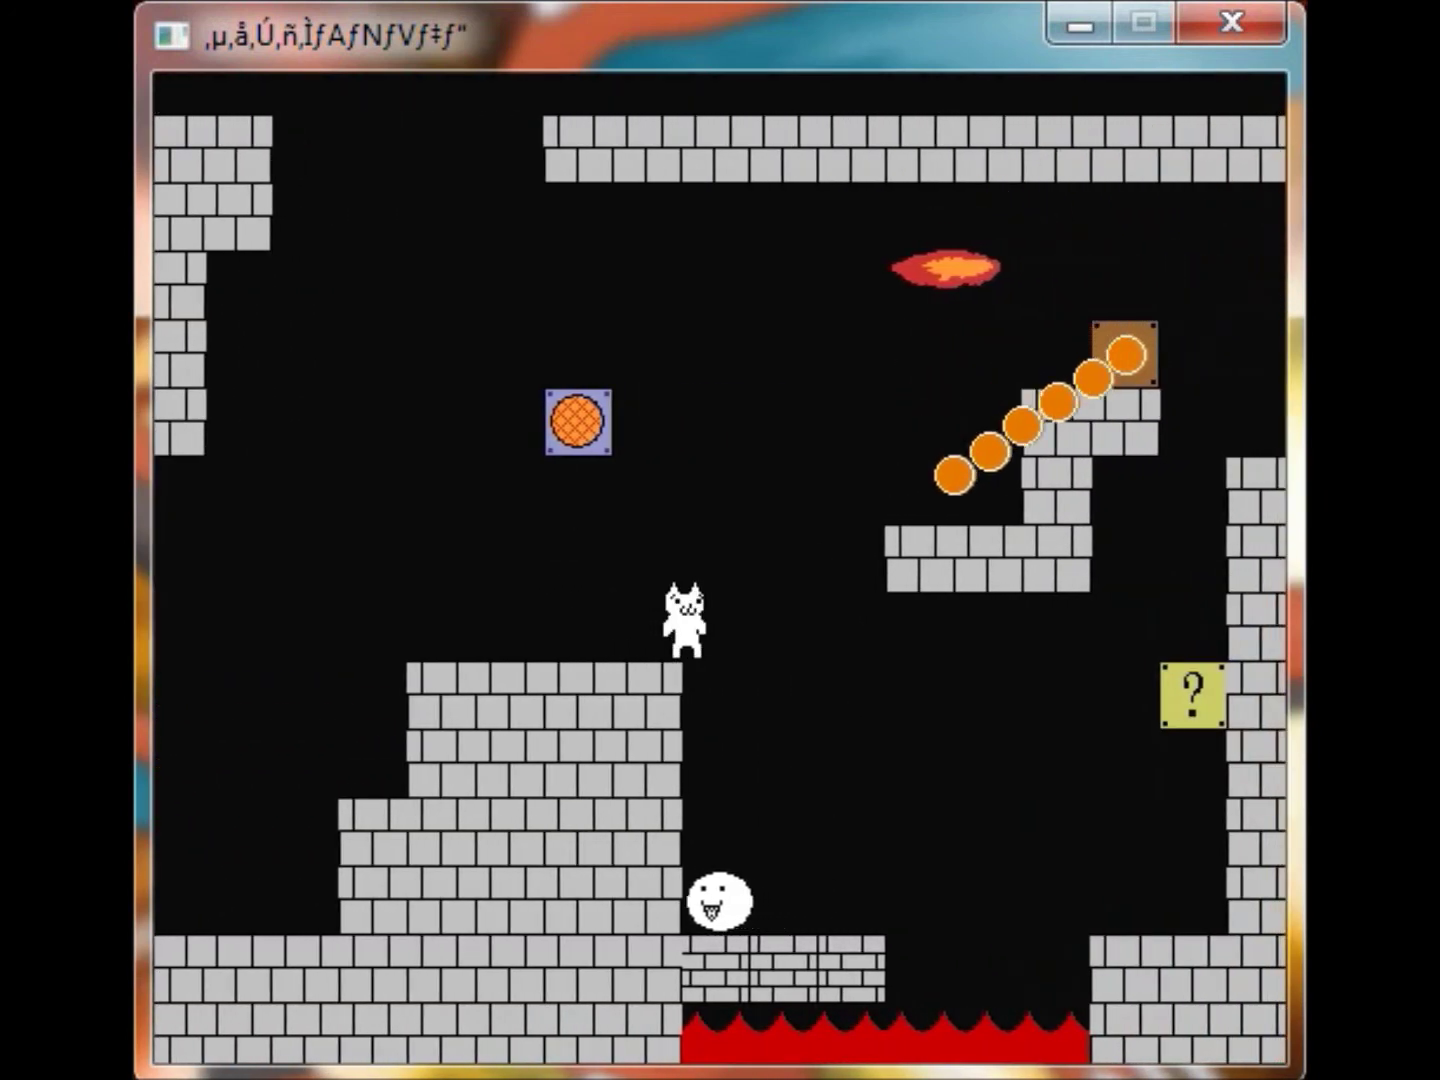
key("Right")
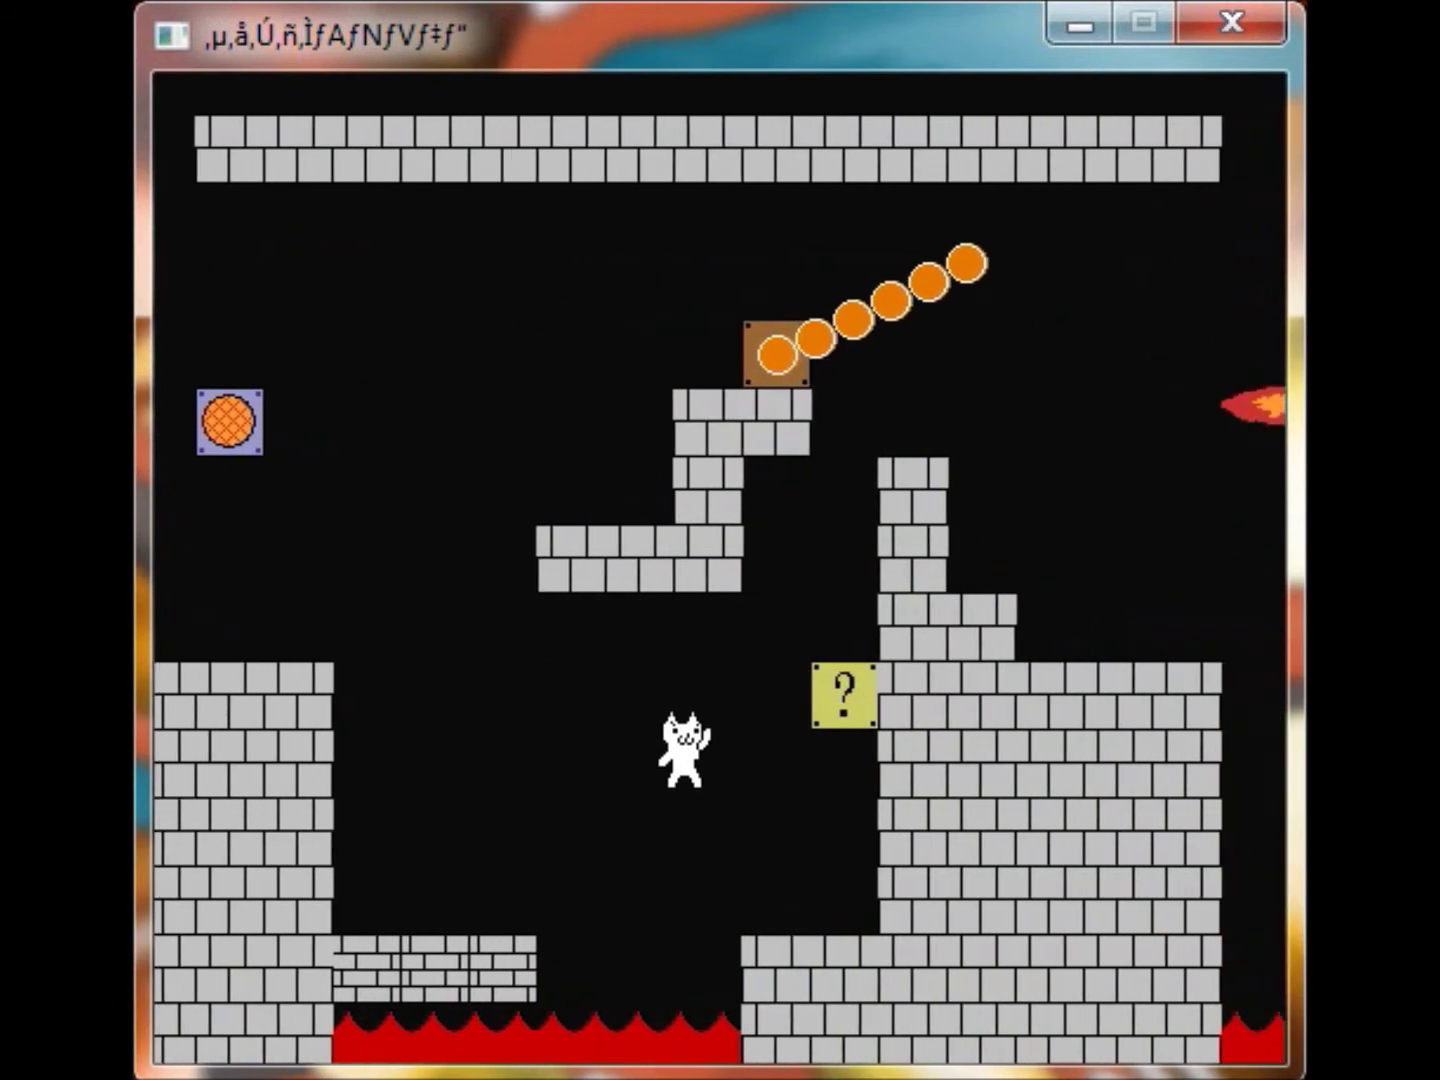
key("Up")
key("Right")
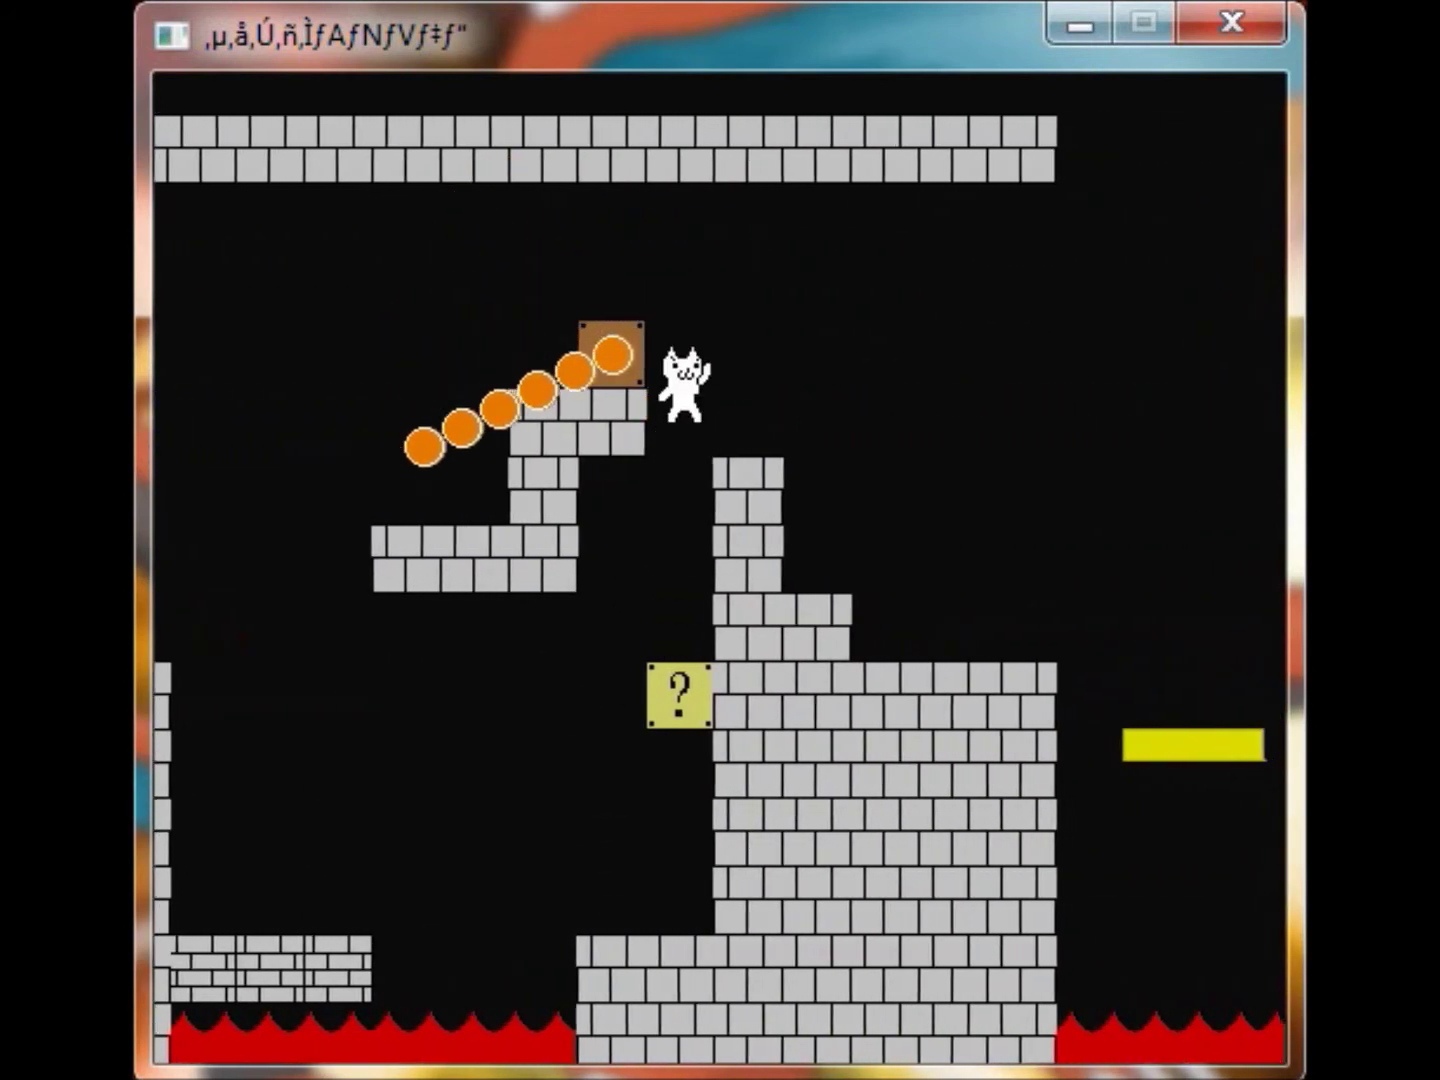
key("Right")
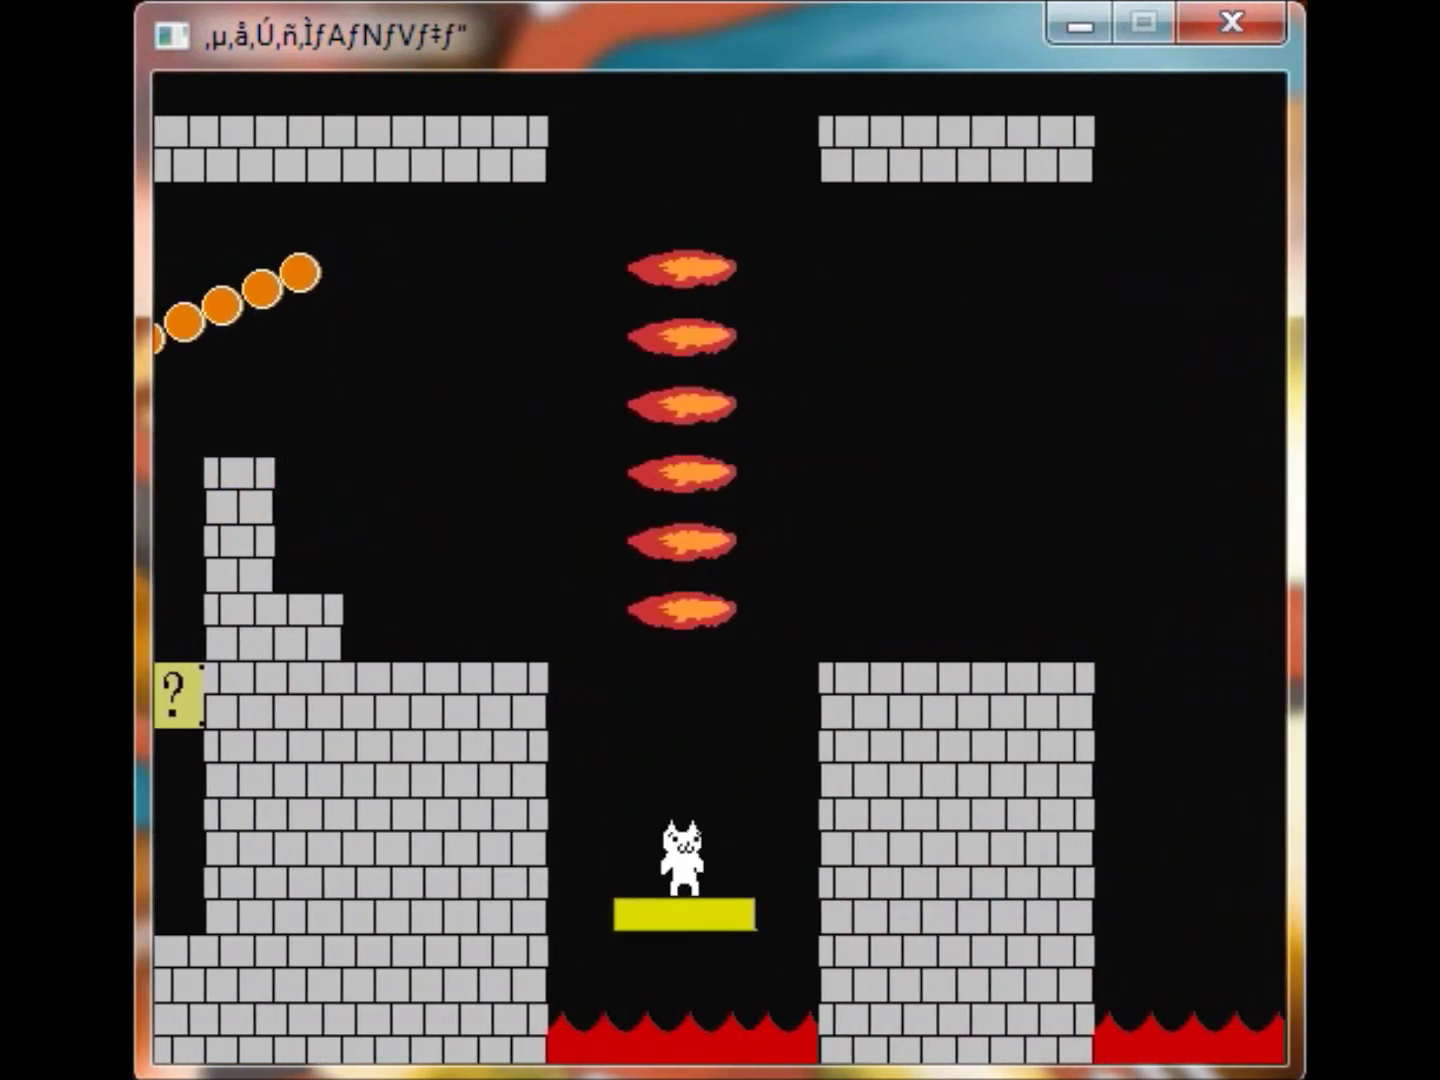
key("Up")
Pass the spring block, wait out the fireballs, and bump the third question block from below
key("Right")
key("Up")
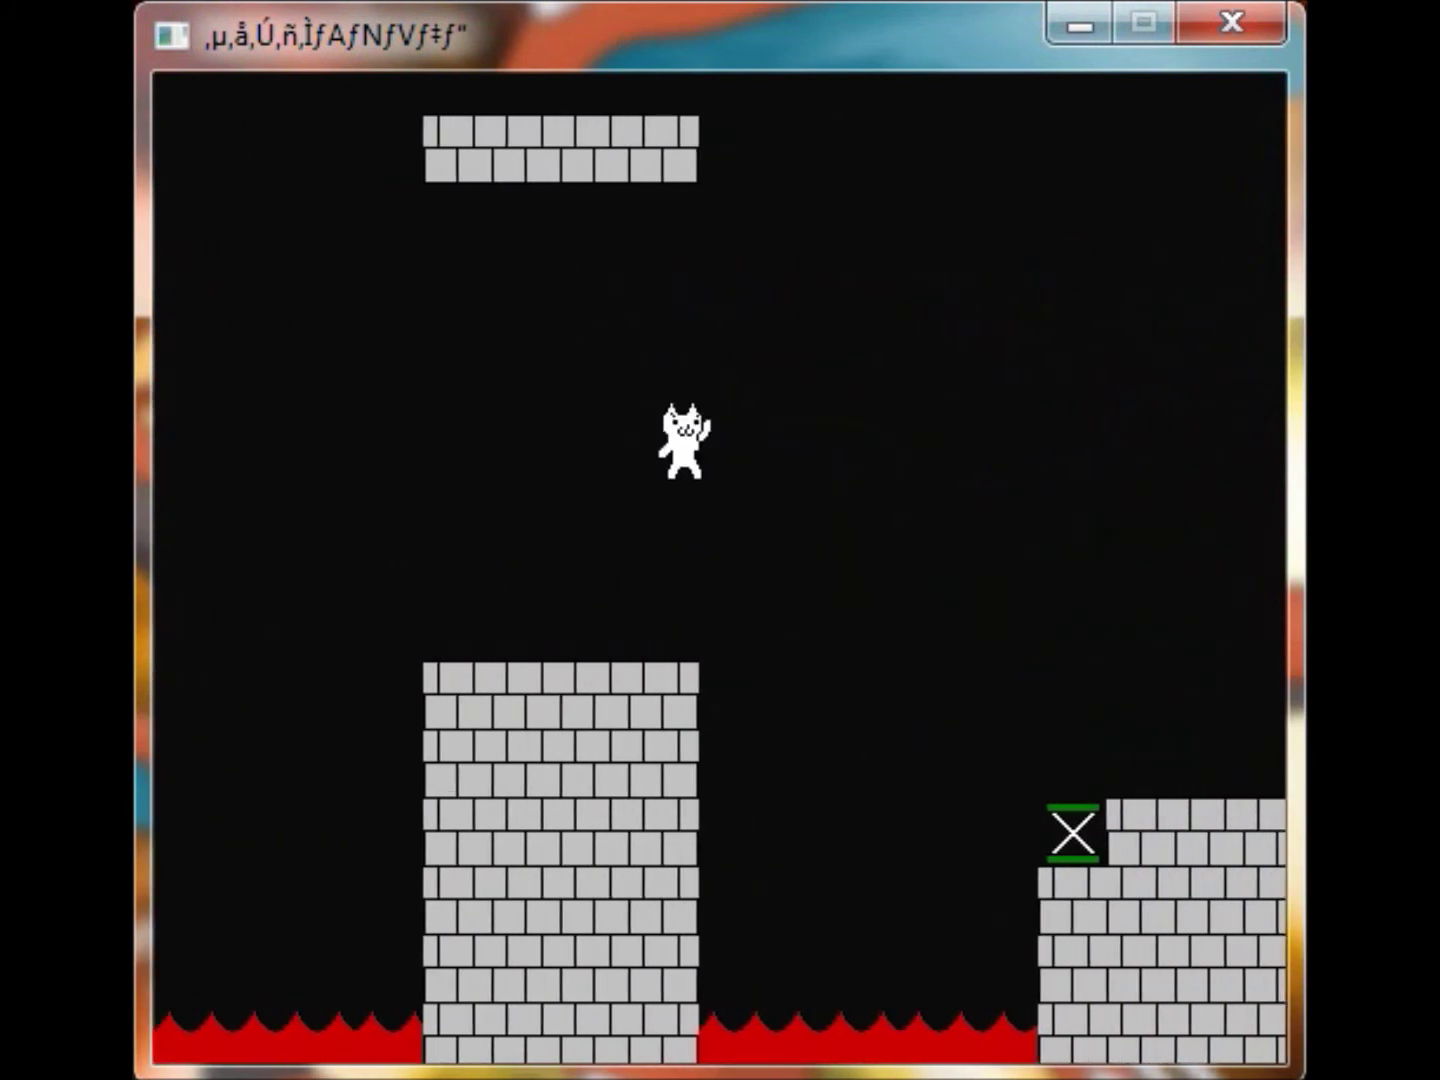
key("Up")
key("Right")
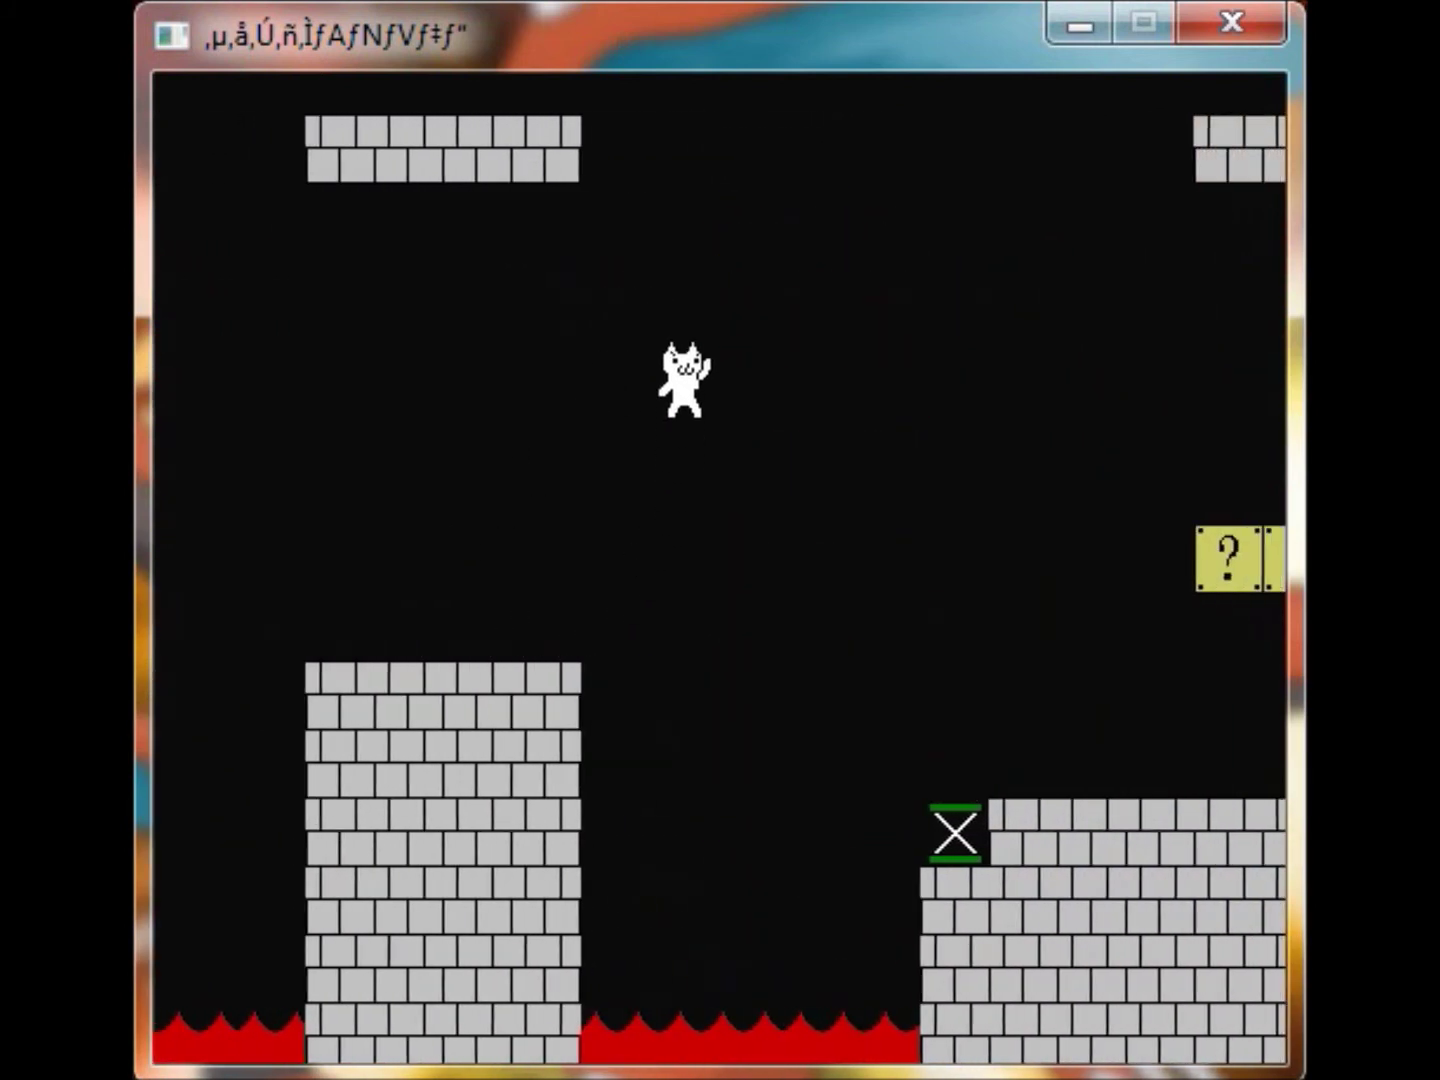
key("Right")
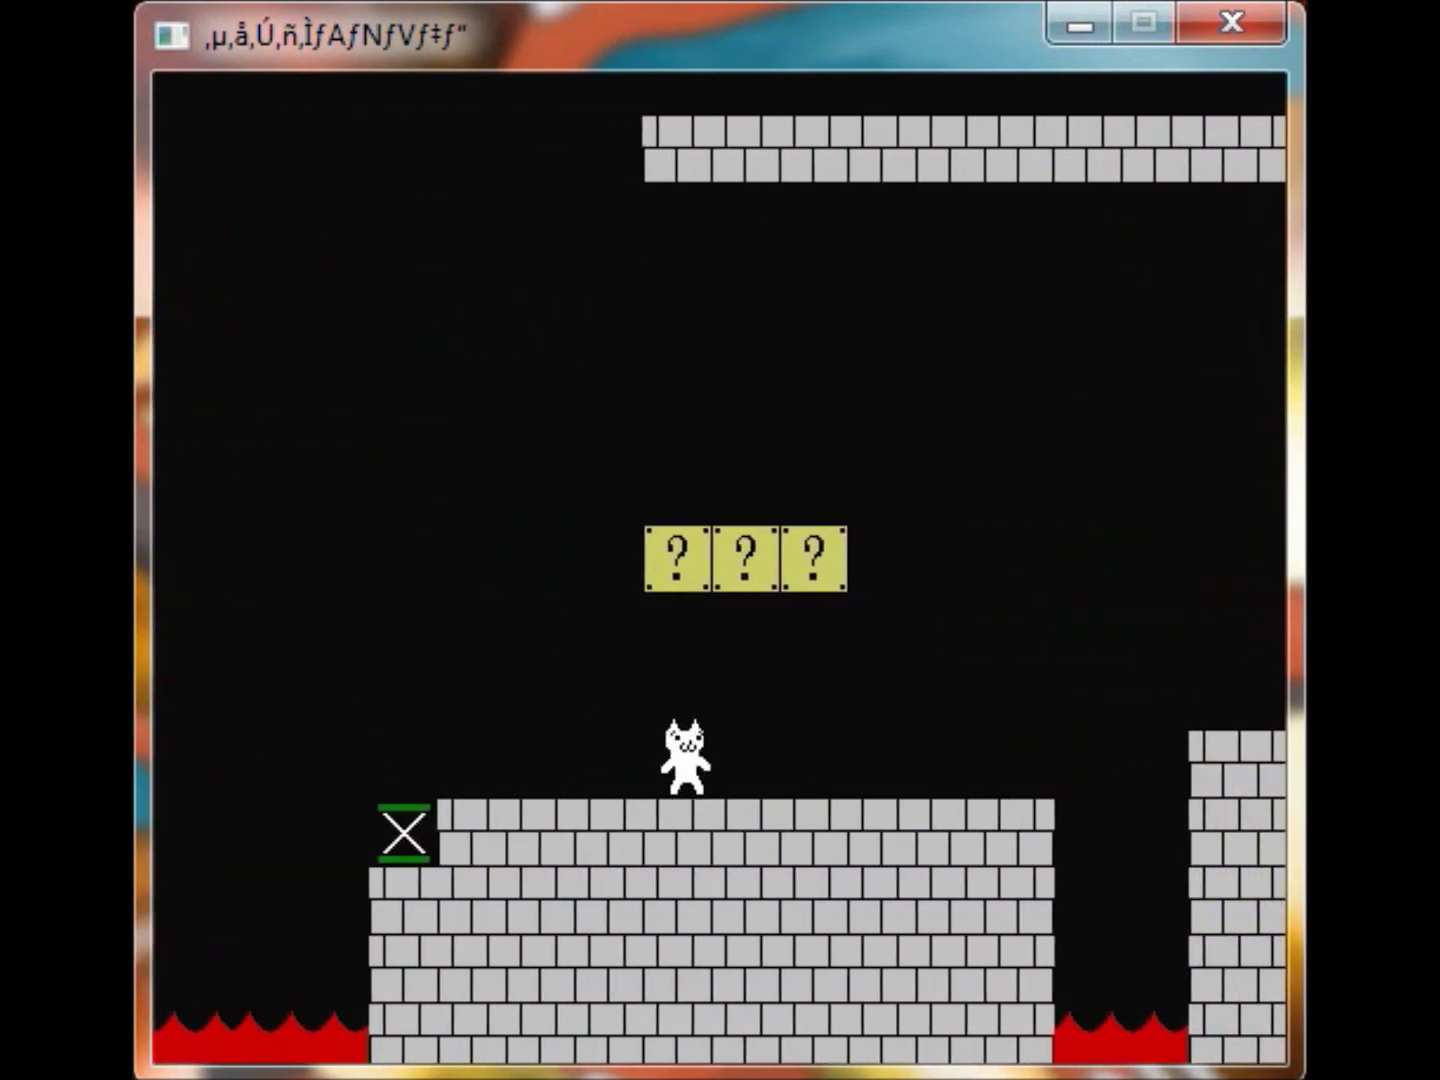
key("Up")
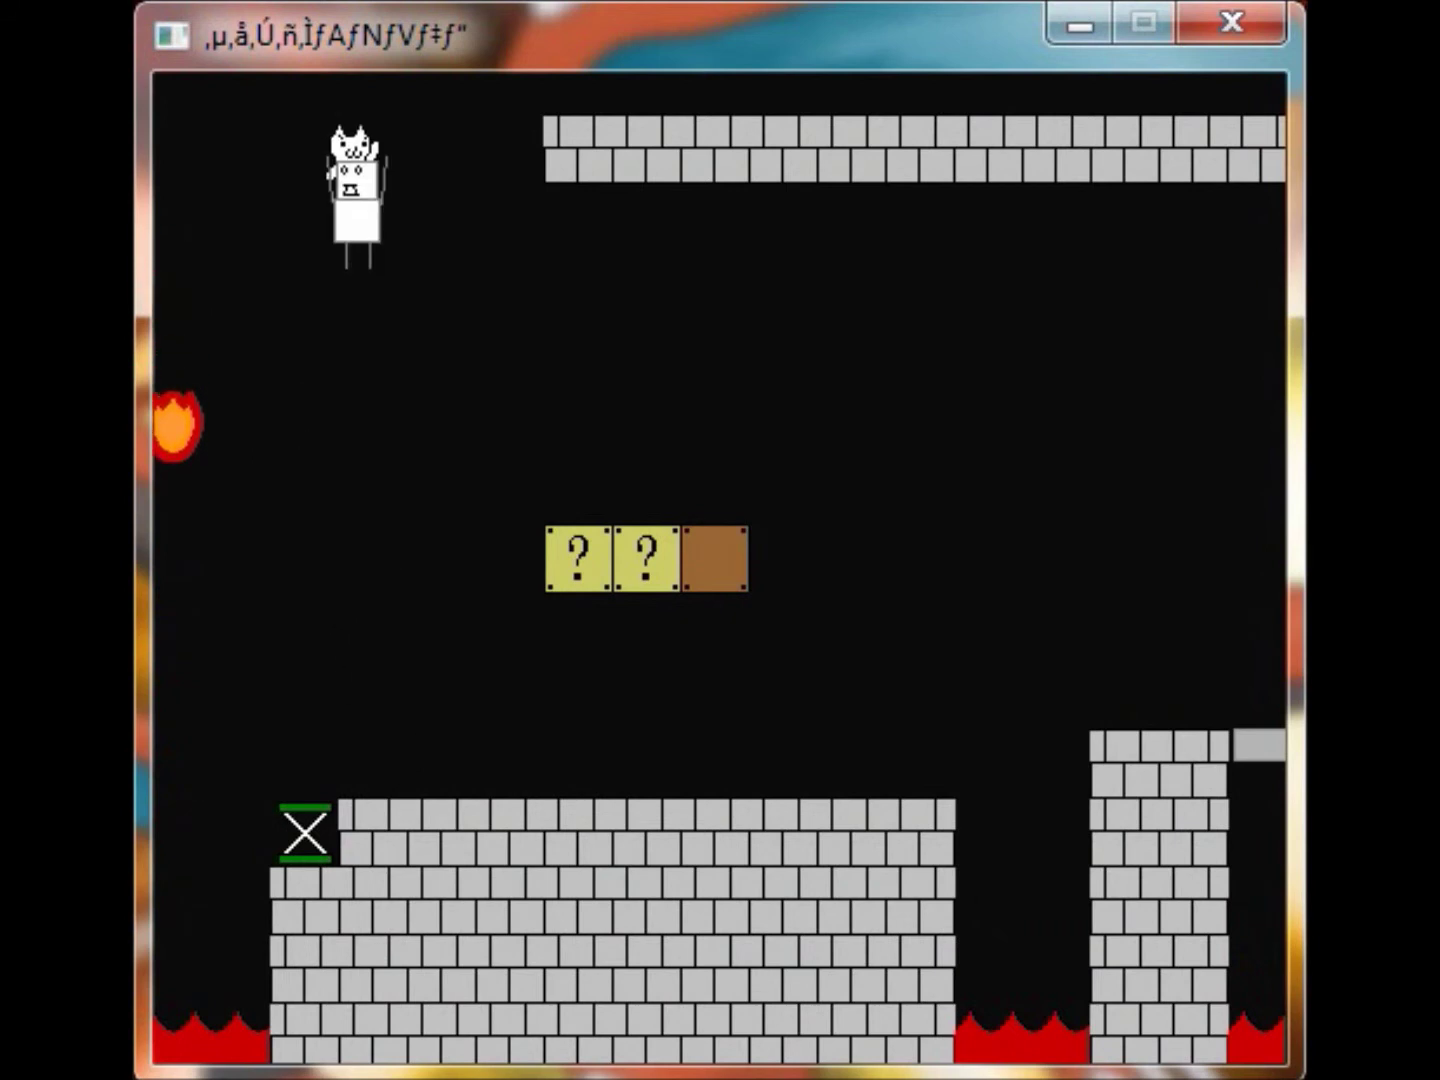
Run right above the chicken boss and green pipe, dropping through the gap by the melon
key("Right")
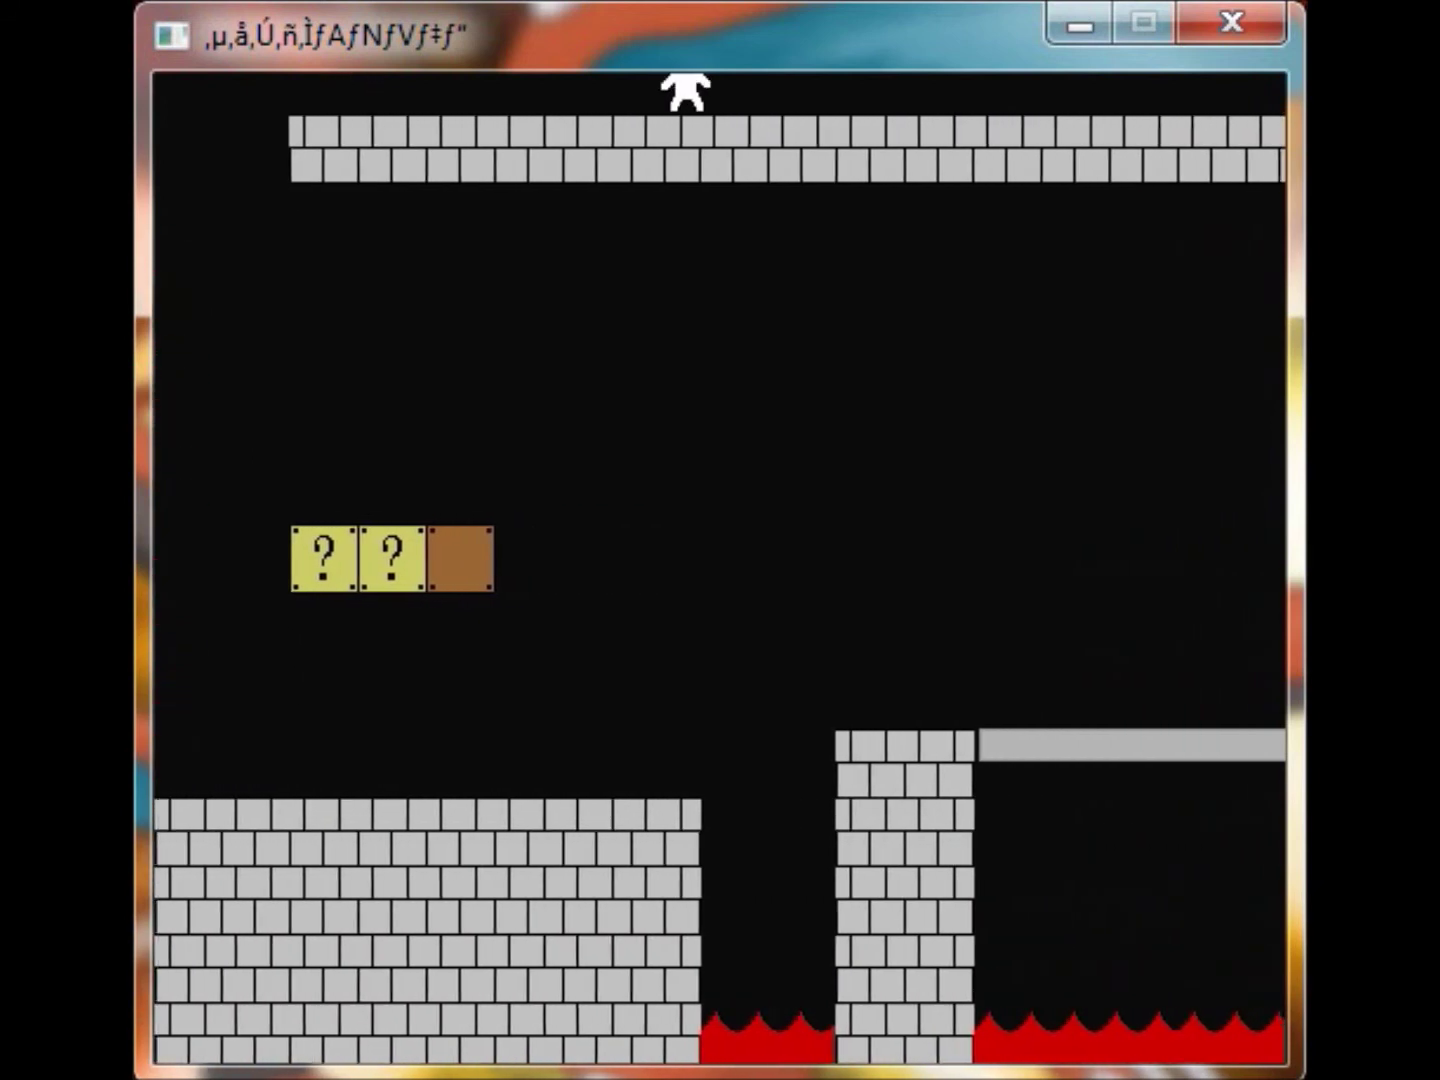
key("Right")
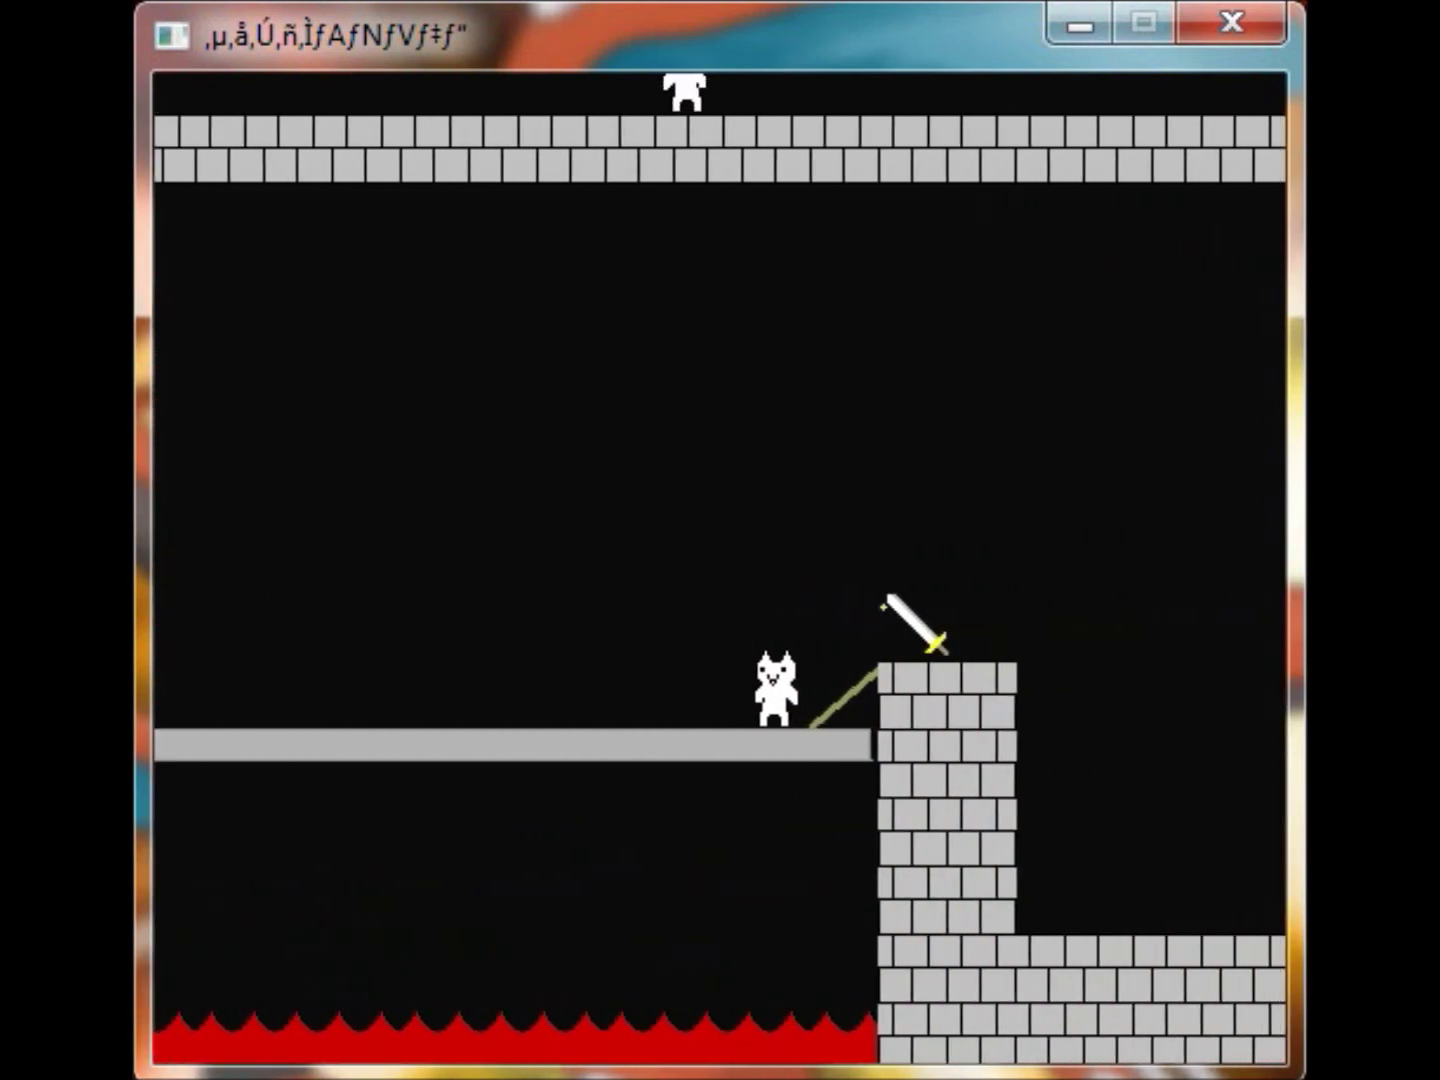
key("Right")
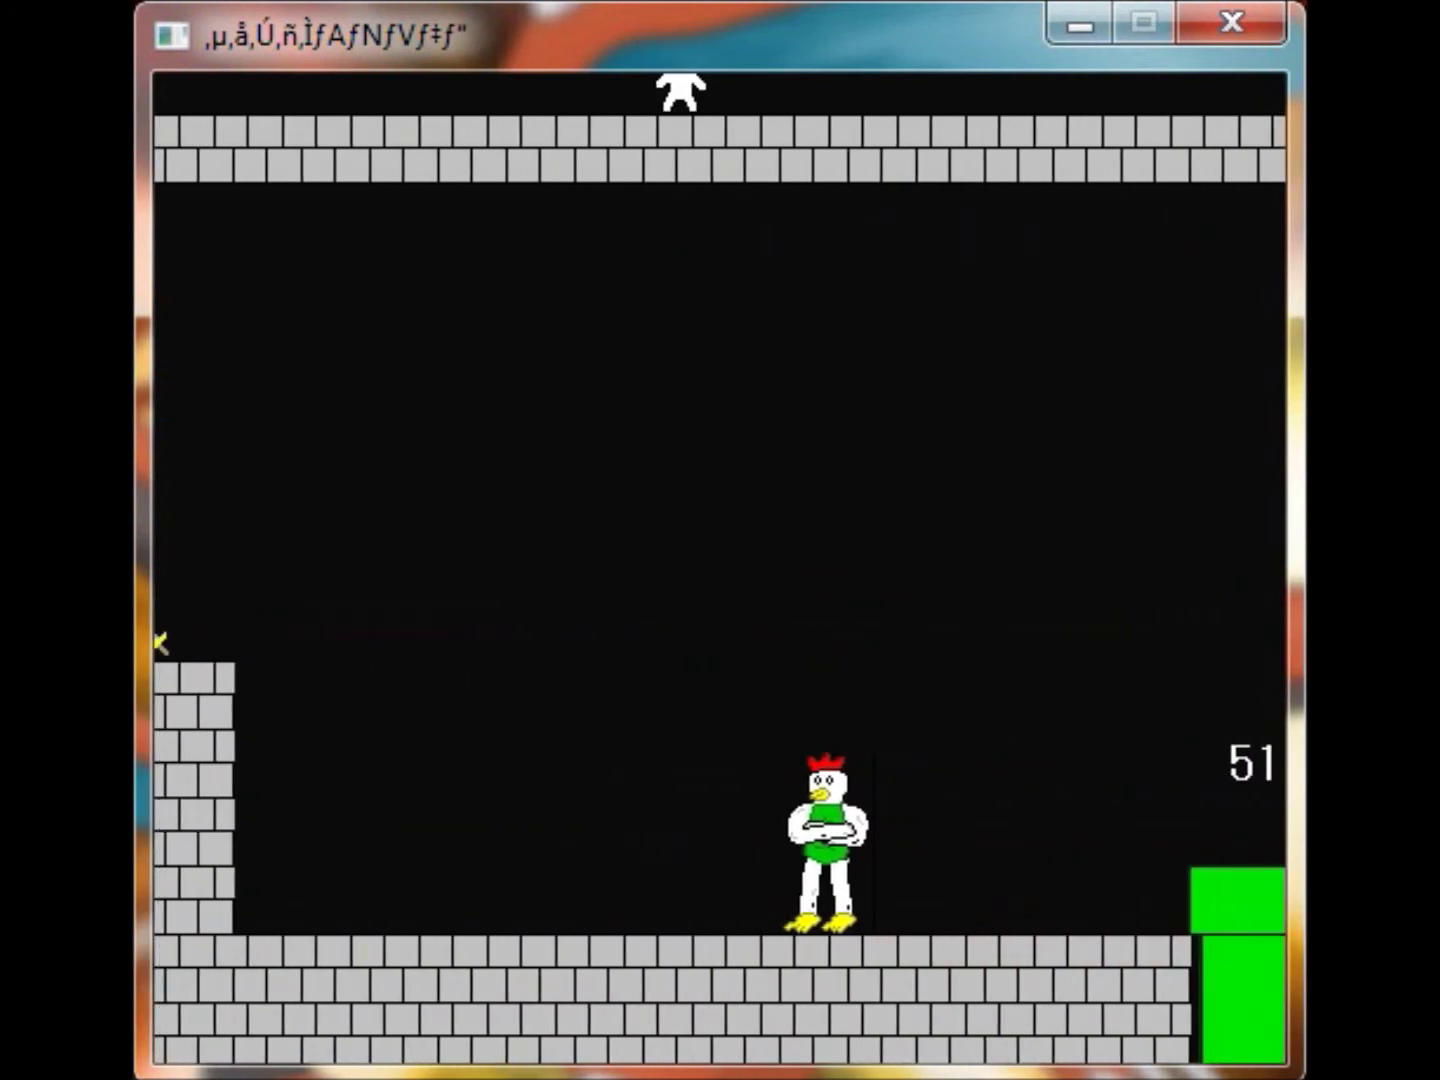
key("Right")
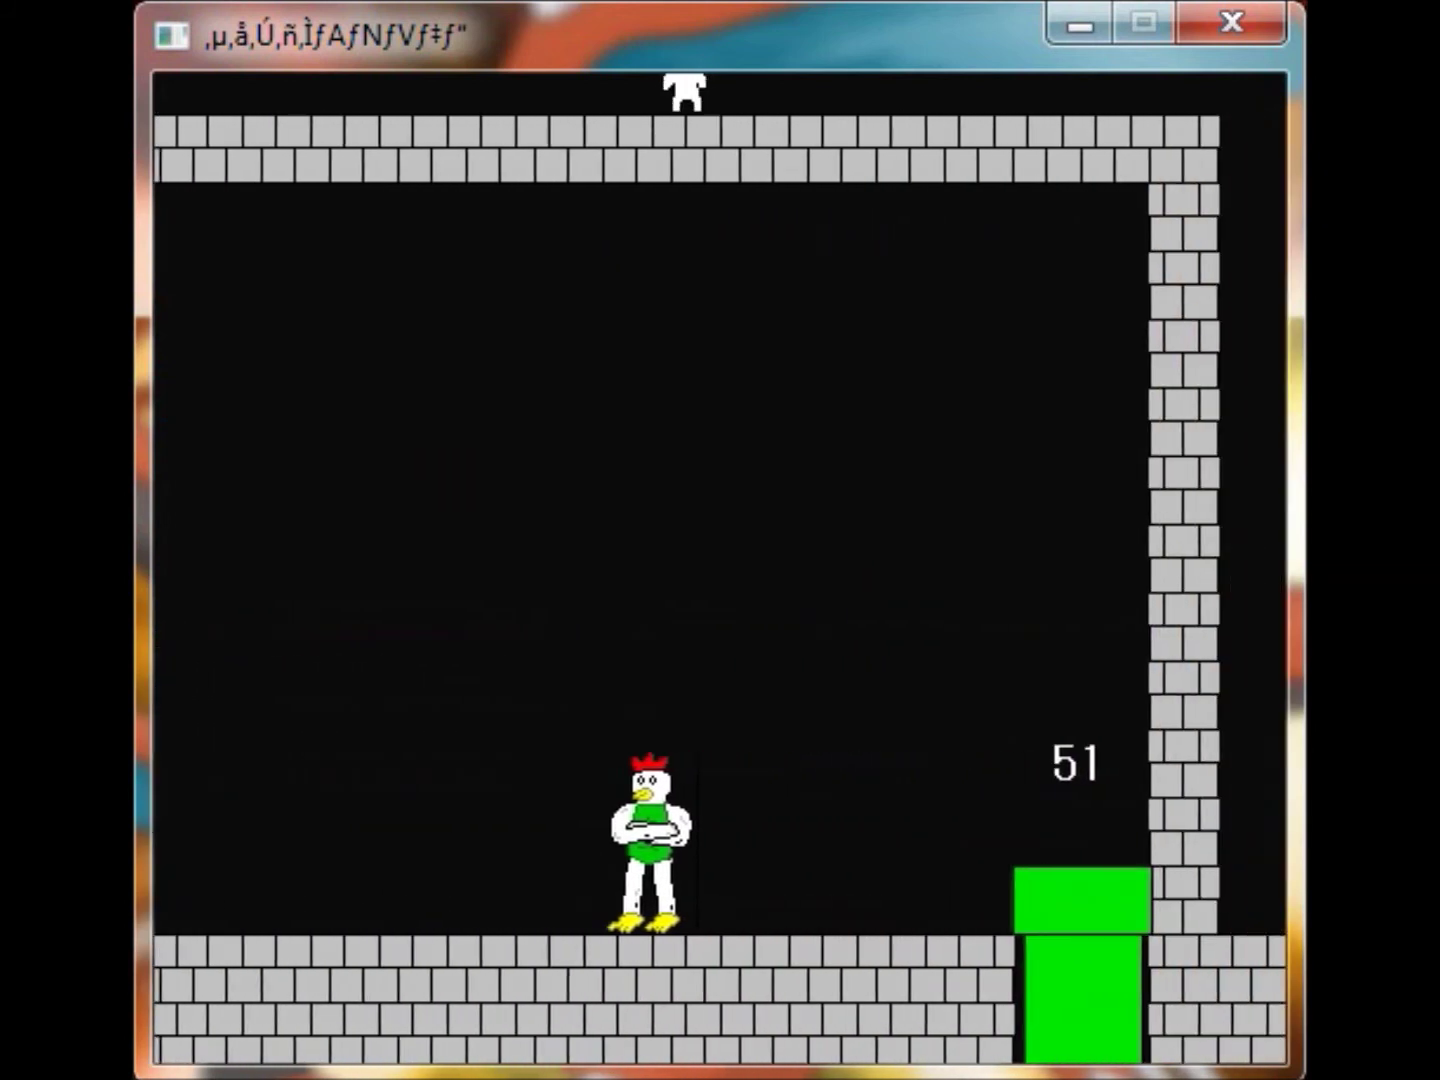
key("Right")
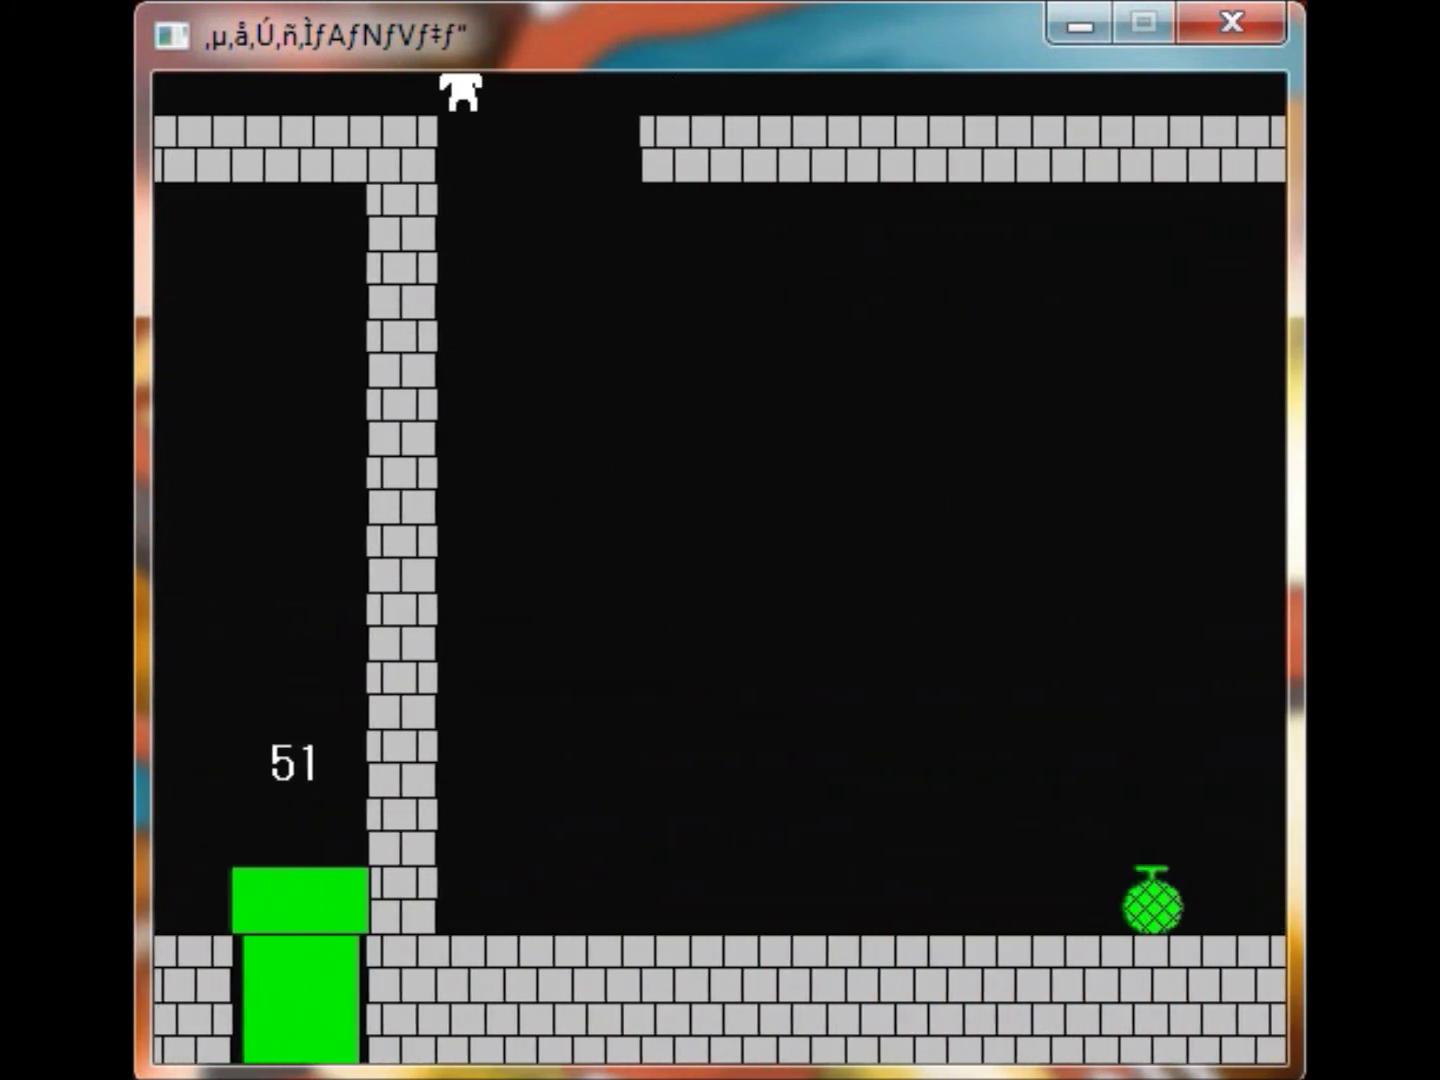